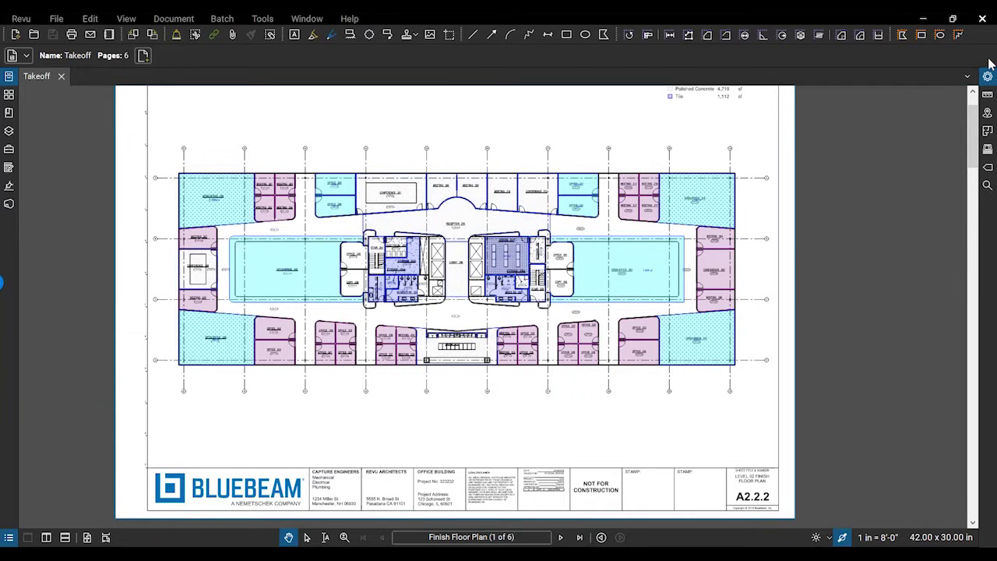
- Examine the Finish Floor Plan sheet with its coloured takeoff areas and its legend
scroll(581, 267, "down", 1)
scroll(561, 266, "up", 2)
scroll(545, 266, "down", 1)
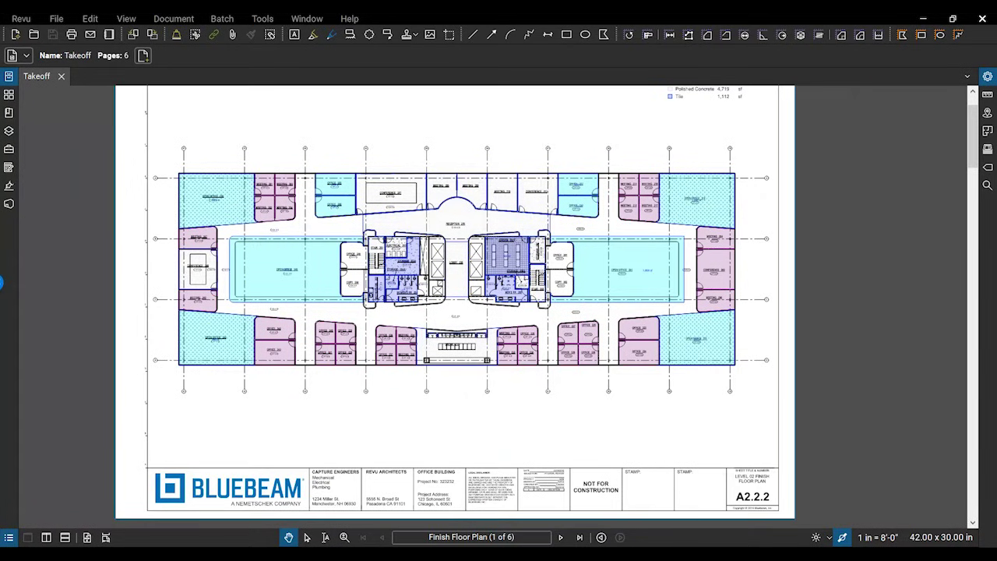
scroll(454, 303, "up", 1)
scroll(455, 303, "down", 2)
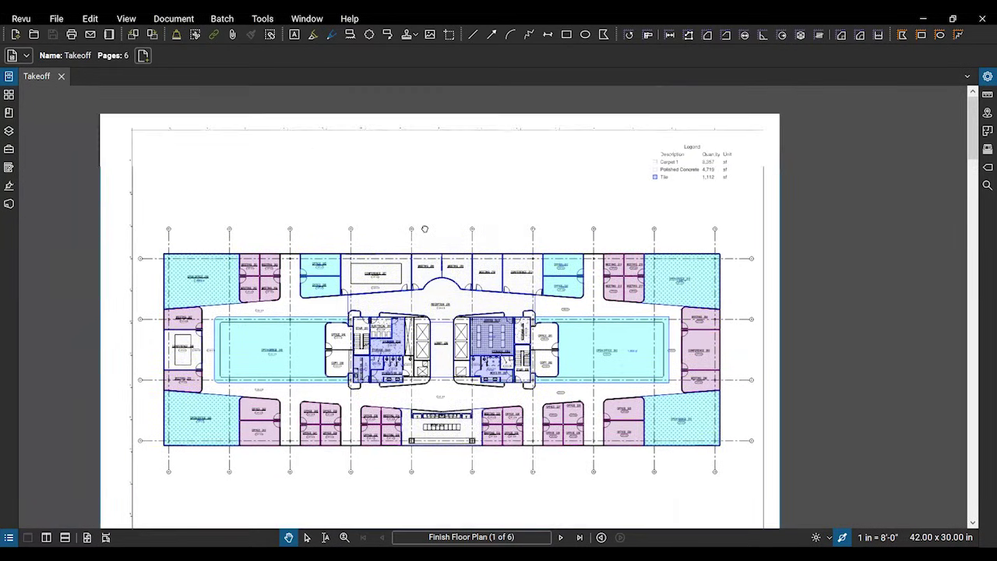
scroll(455, 304, "up", 1)
scroll(321, 292, "up", 1)
scroll(321, 293, "down", 1)
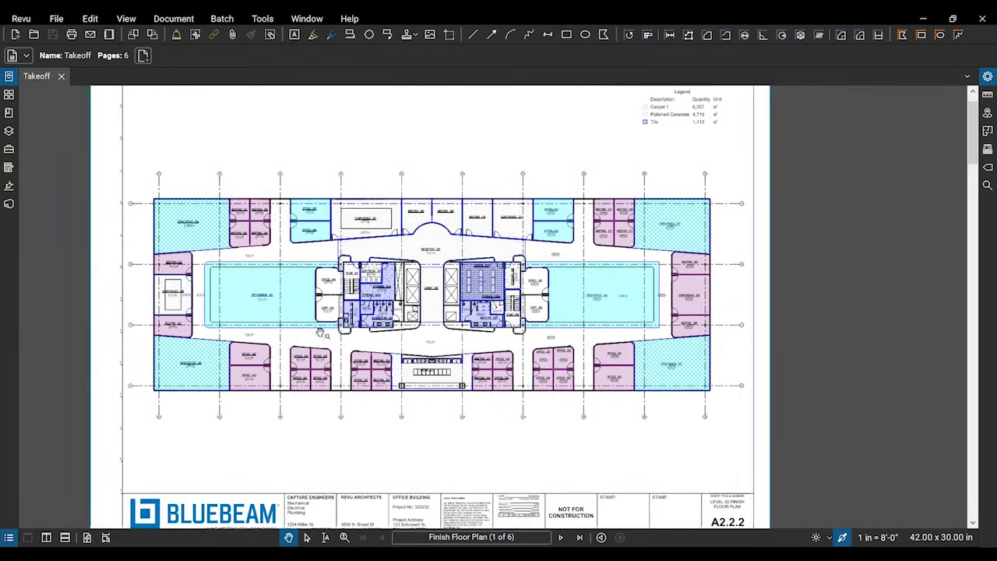
scroll(370, 267, "down", 2)
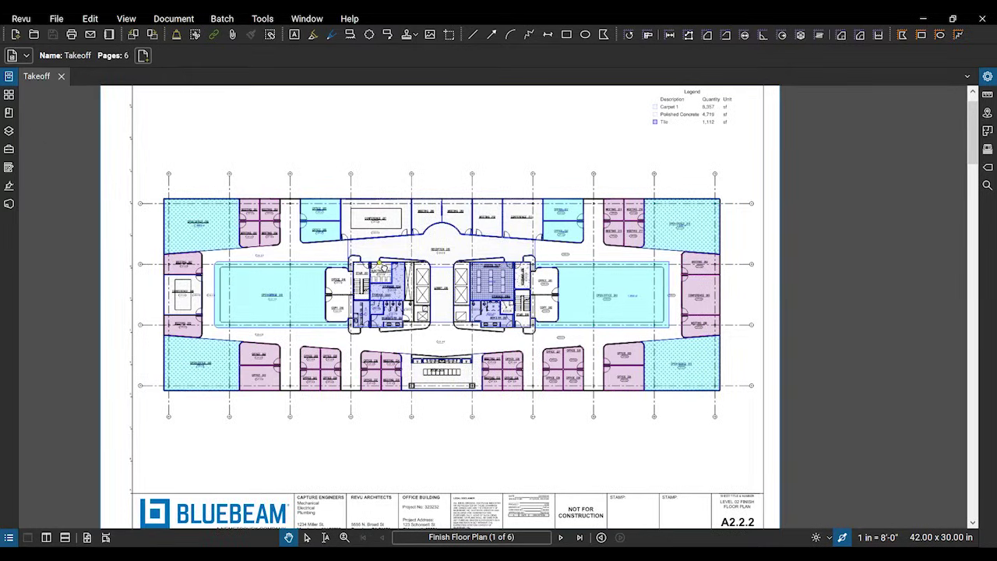
scroll(455, 294, "up", 1)
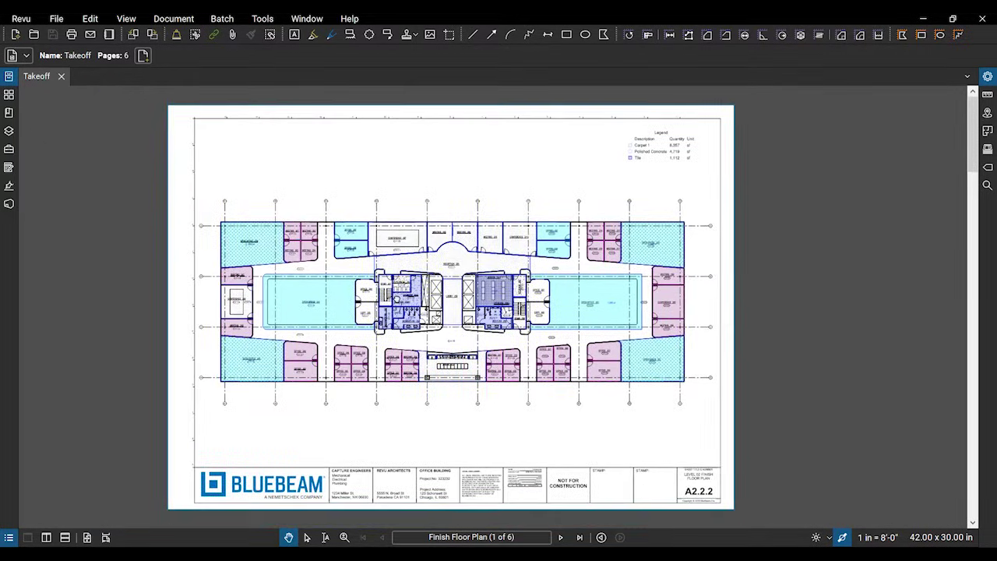
scroll(455, 295, "down", 1)
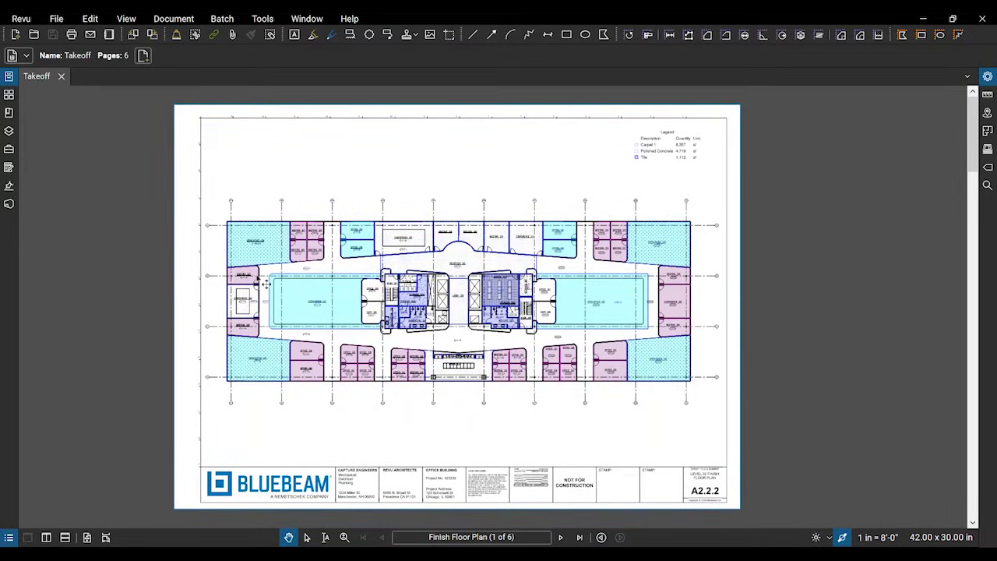
scroll(254, 272, "up", 3)
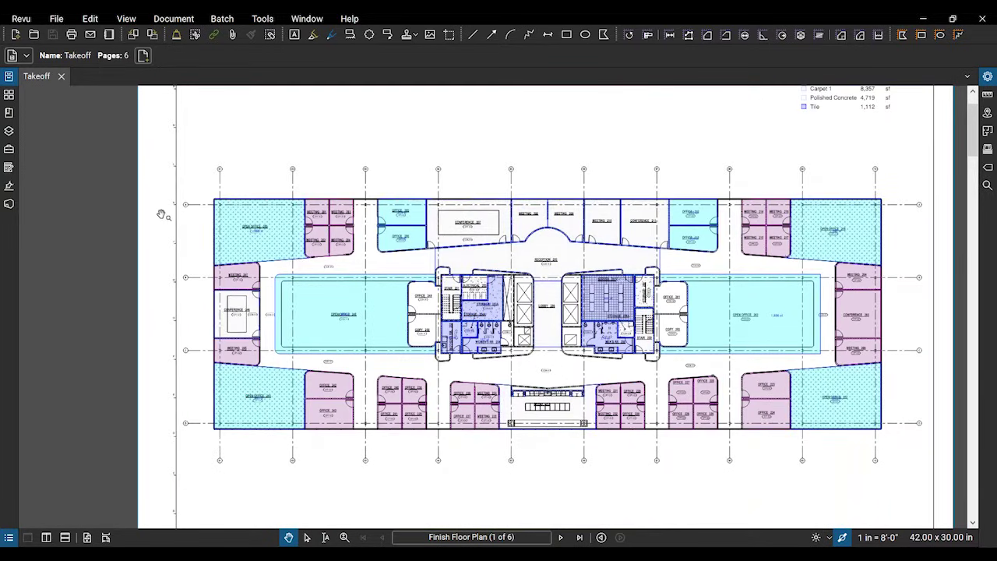
scroll(405, 176, "right", 2)
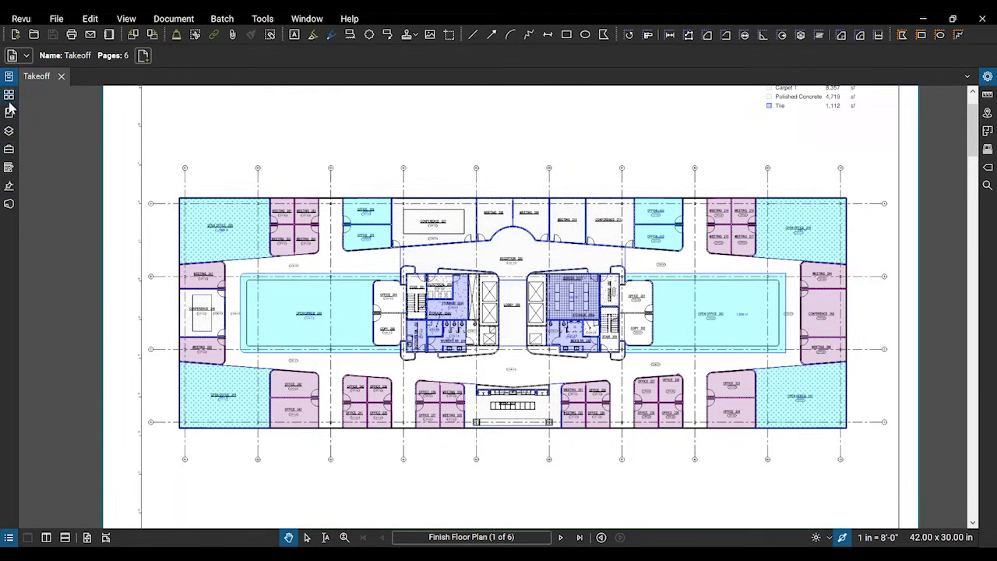
- Open the Tool Chest and look through its tool sets, from My Tools to the Electrical Tool Set
left_click(10, 149)
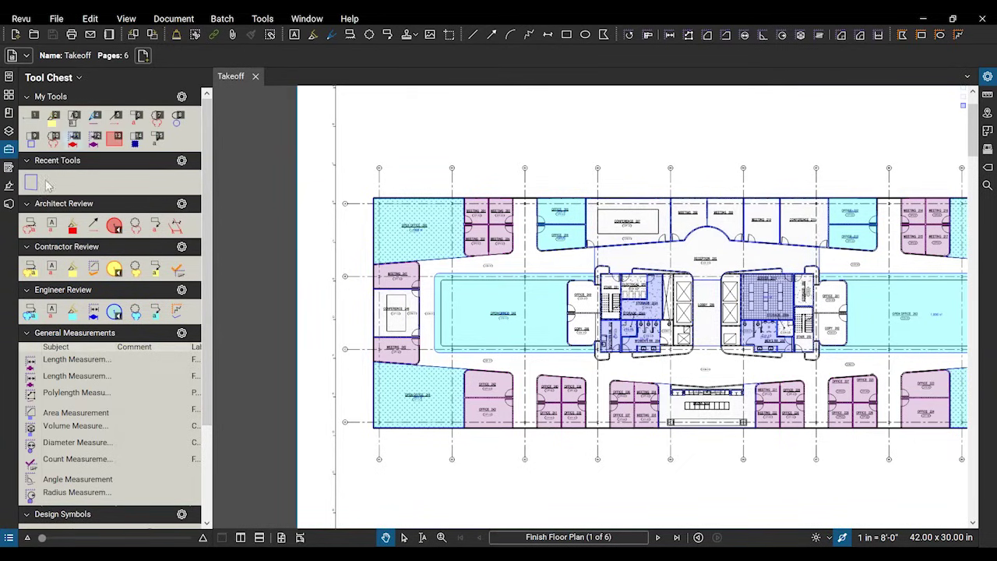
mouse_move(204, 193)
left_mouse_down()
mouse_move(206, 282)
mouse_move(194, 177)
mouse_move(209, 279)
mouse_move(202, 170)
left_mouse_up()
left_click_drag(396, 156, 271, 362)
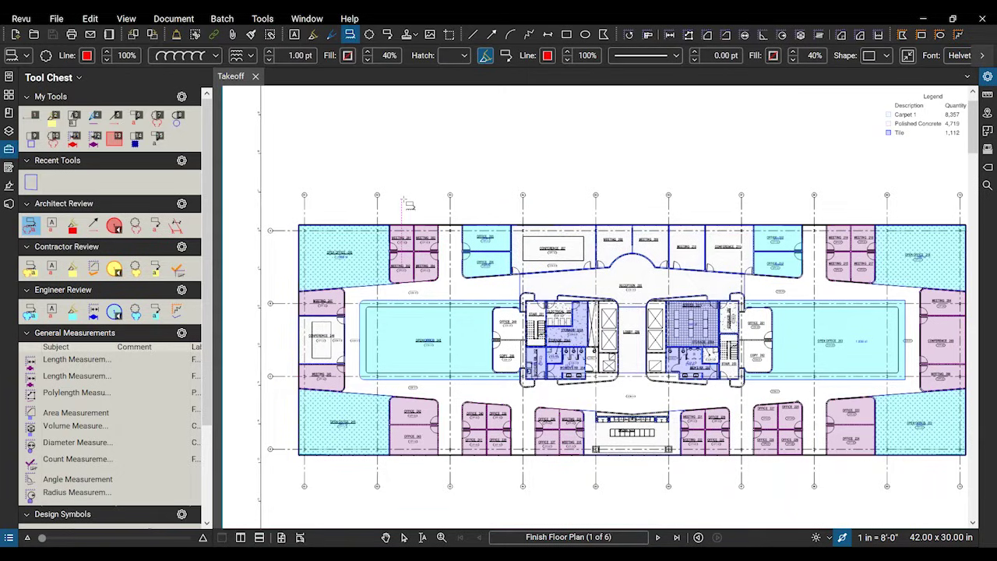
key("Escape")
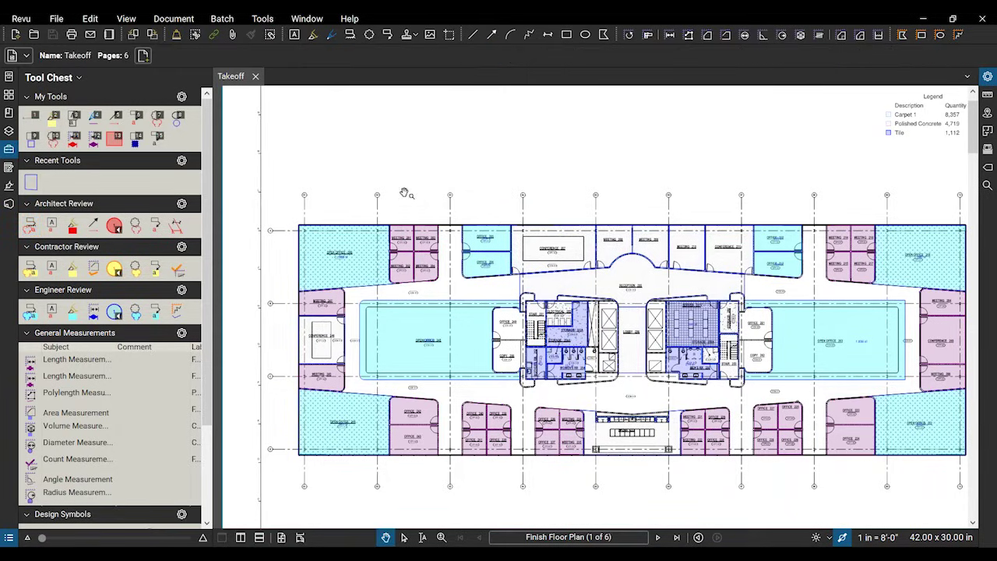
scroll(107, 250, "down", 2)
scroll(107, 251, "down", 3)
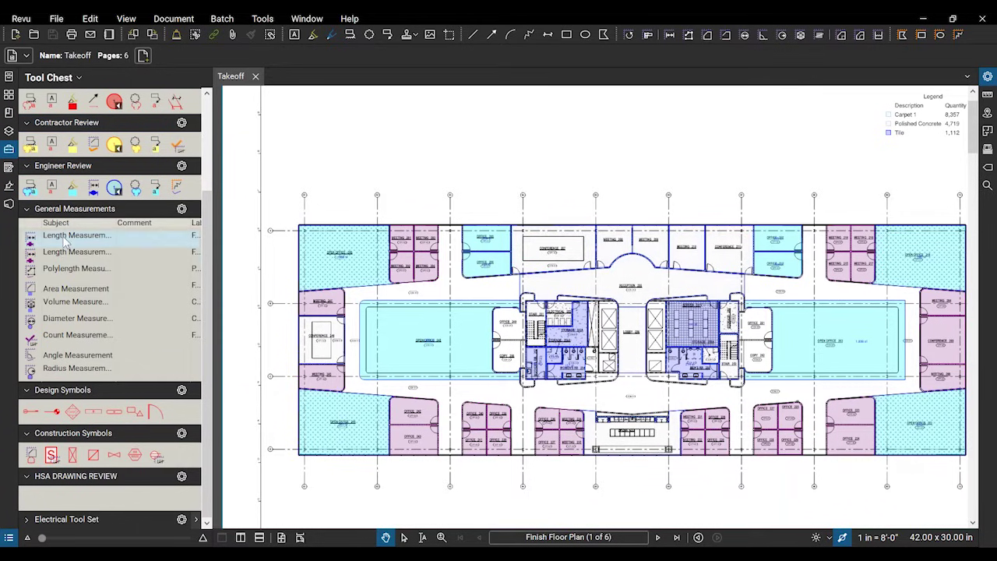
scroll(96, 226, "up", 5)
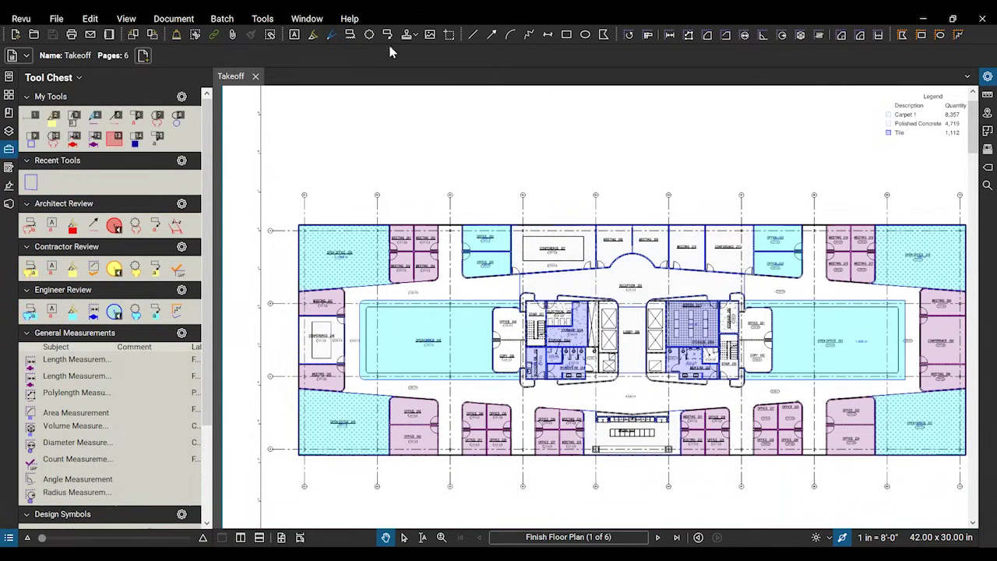
- Draw a text box in the empty area above the floor plan and set its line colour to light violet-blue
left_click(296, 37)
left_click_drag(339, 149, 484, 177)
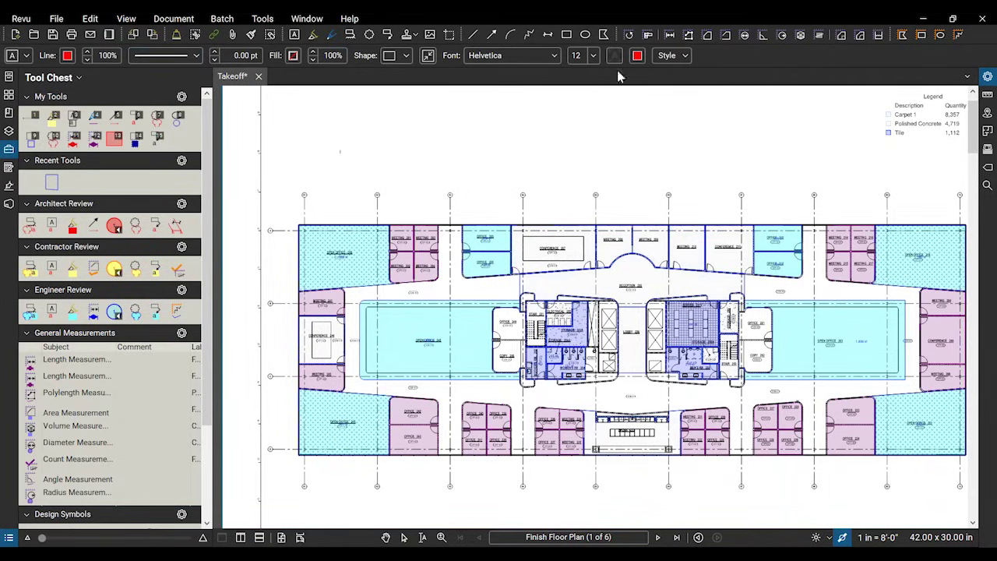
left_click(70, 56)
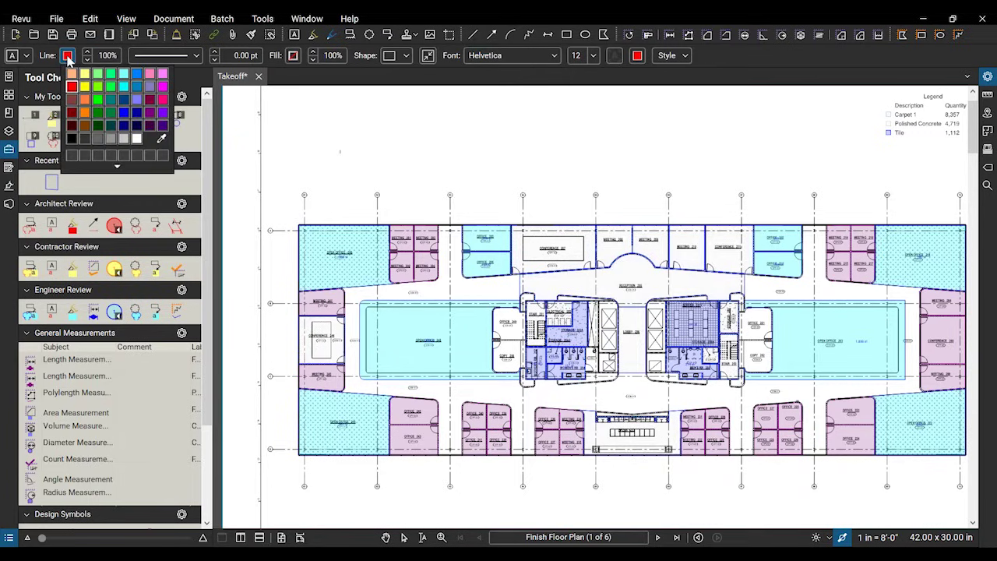
left_click(137, 99)
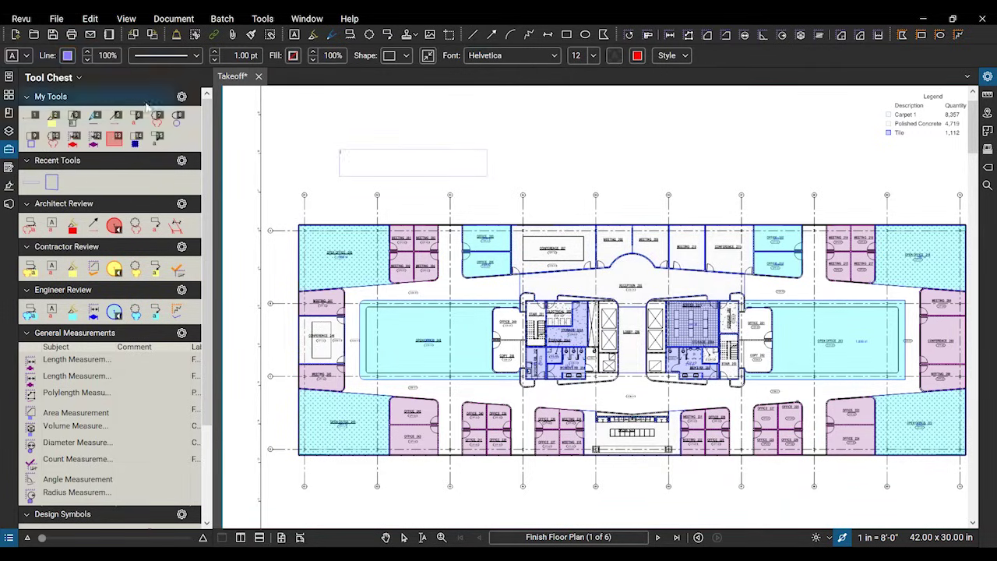
left_click(668, 55)
left_click(667, 55)
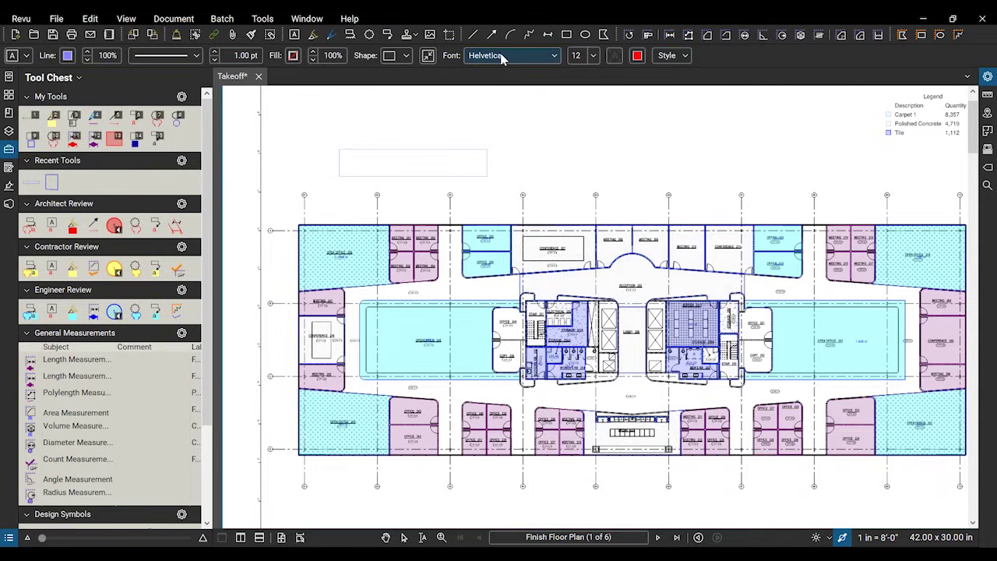
- Change the text box's shape to a circle, add a short text, and set the font size to 24
left_click(401, 55)
left_click(412, 92)
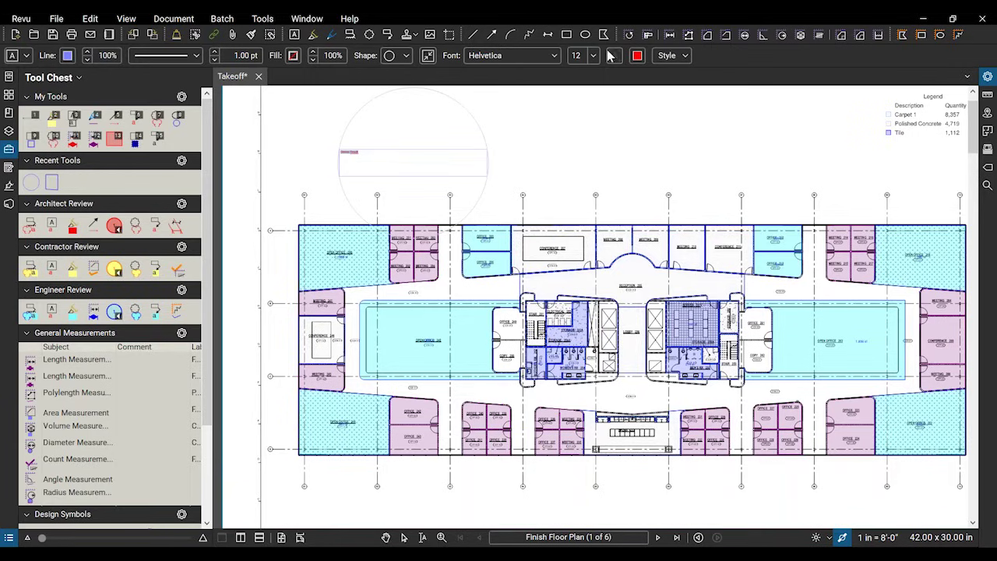
left_click(593, 56)
left_click(584, 195)
left_click(437, 167)
key("Escape")
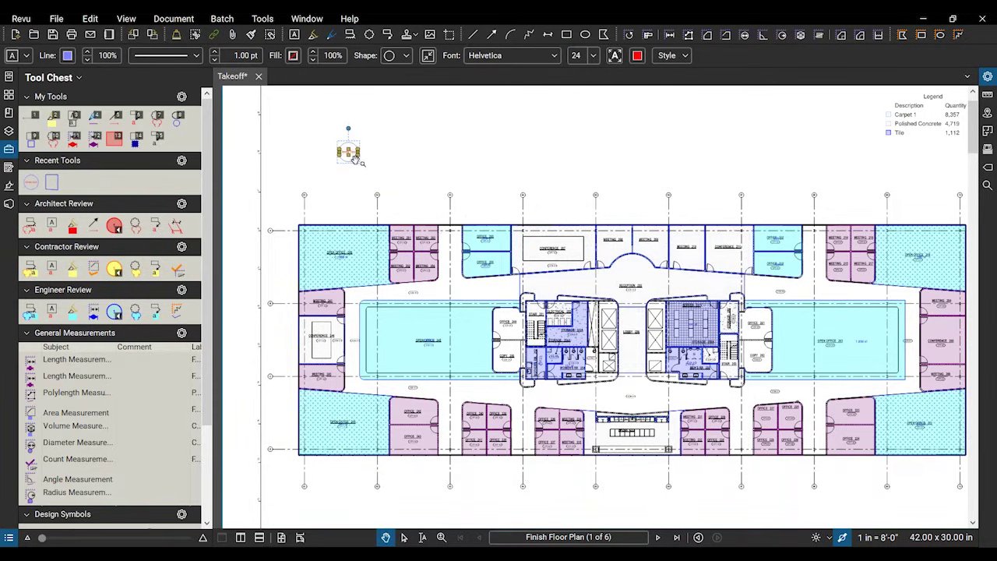
- Enlarge the circular text box and reposition it in the empty area above the floor plan
left_click_drag(357, 156, 426, 204)
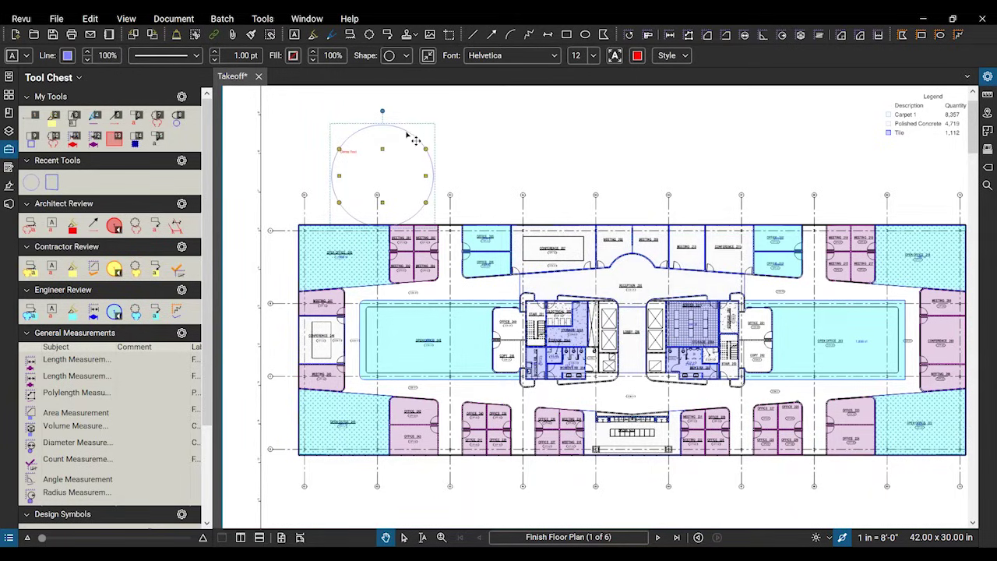
left_click_drag(407, 136, 458, 112)
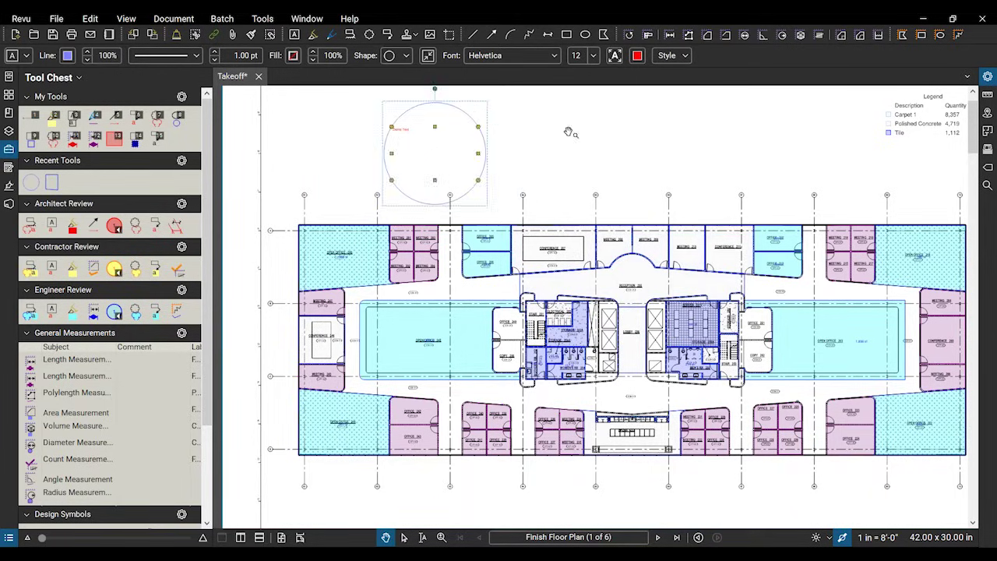
left_click(576, 173)
left_click(477, 127)
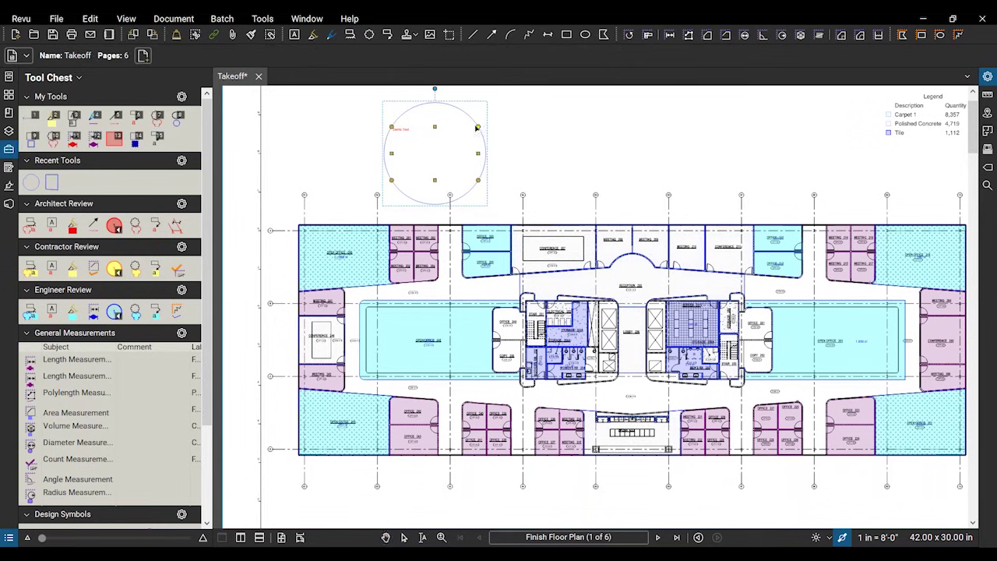
left_click(529, 144)
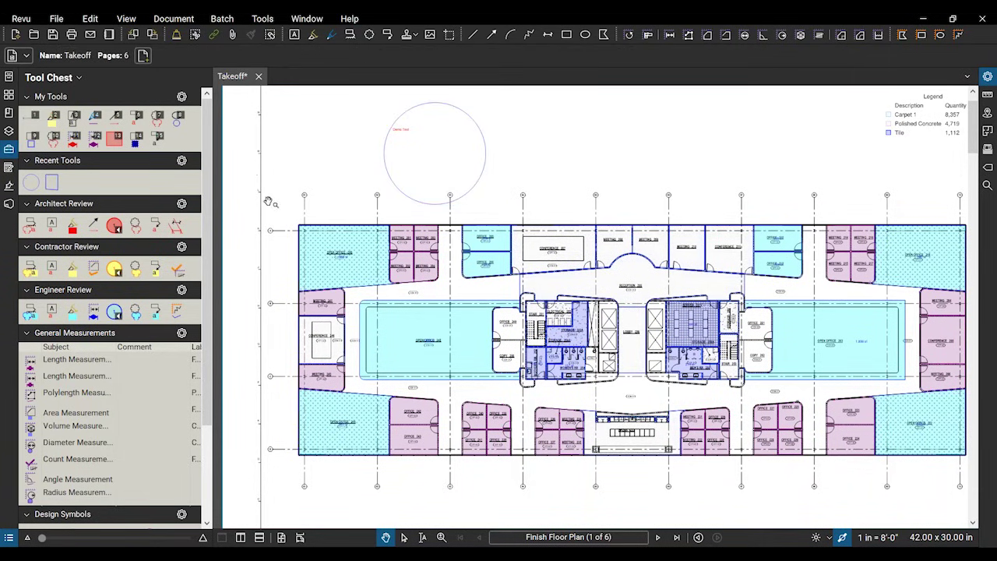
- Widen the Tool Chest and place a second circular text box from Recent Tools beside the original
left_click_drag(213, 163, 251, 163)
left_click(31, 182)
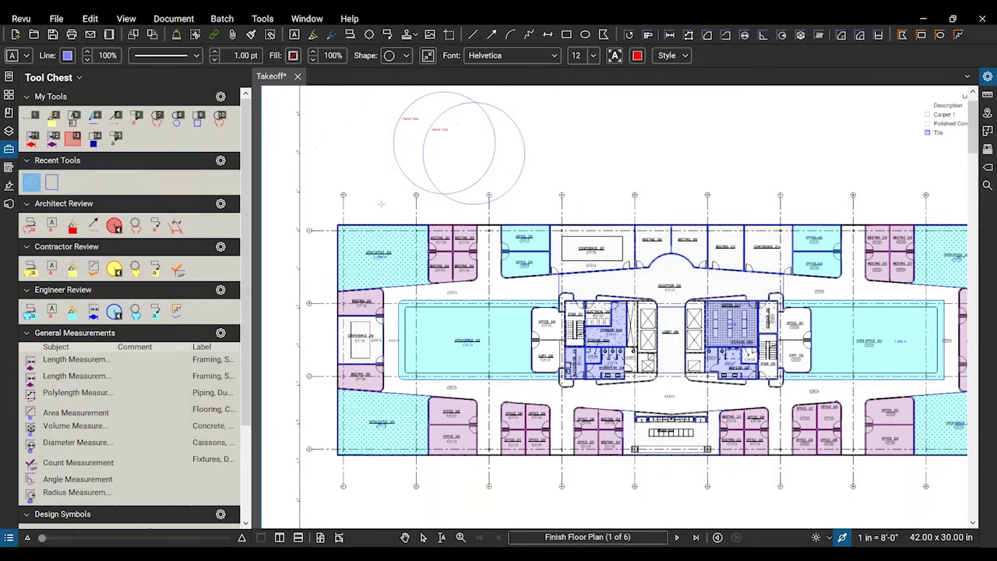
left_click(346, 217)
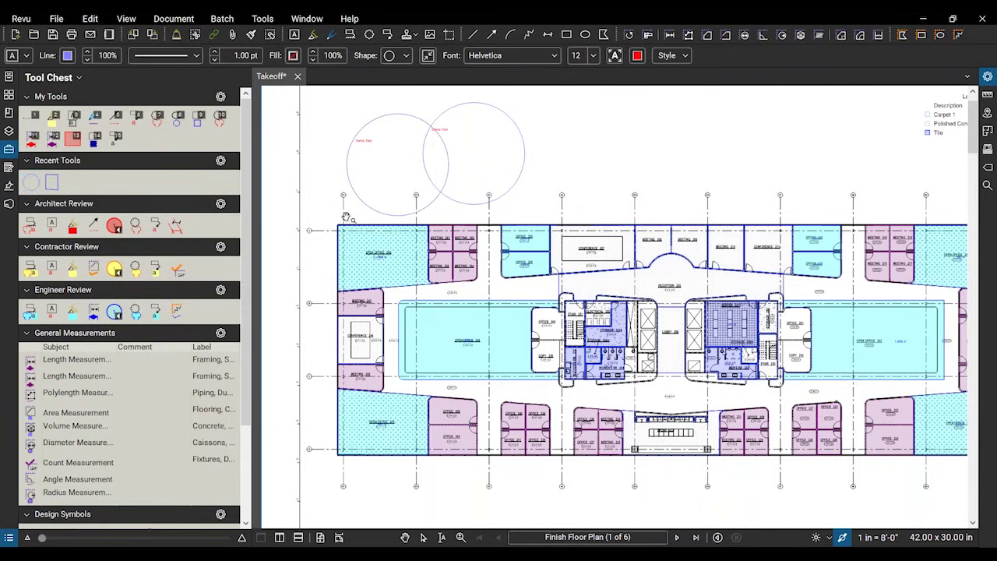
- Add the properties of the recent circular text box to the My Tools set
right_click(32, 185)
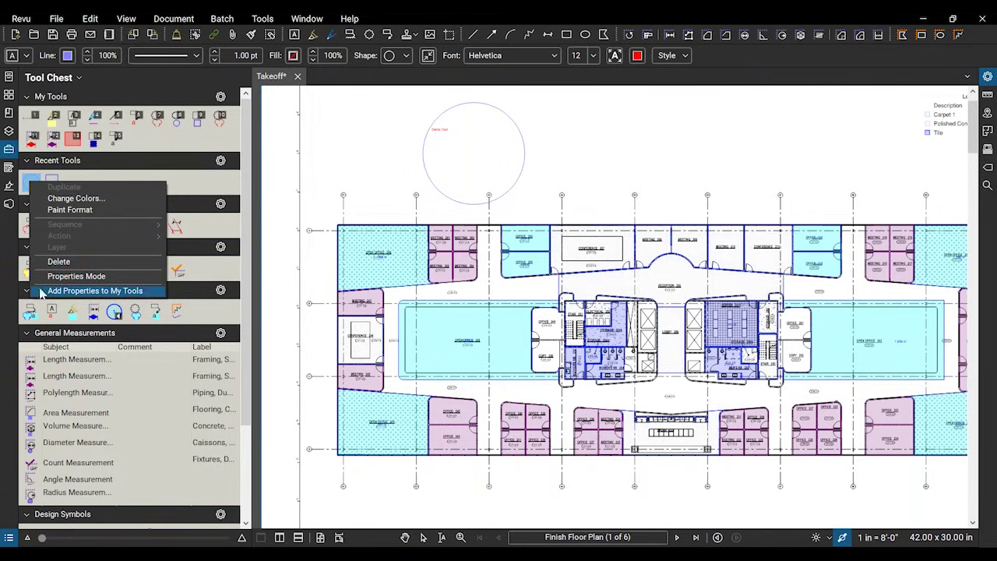
left_click(92, 293)
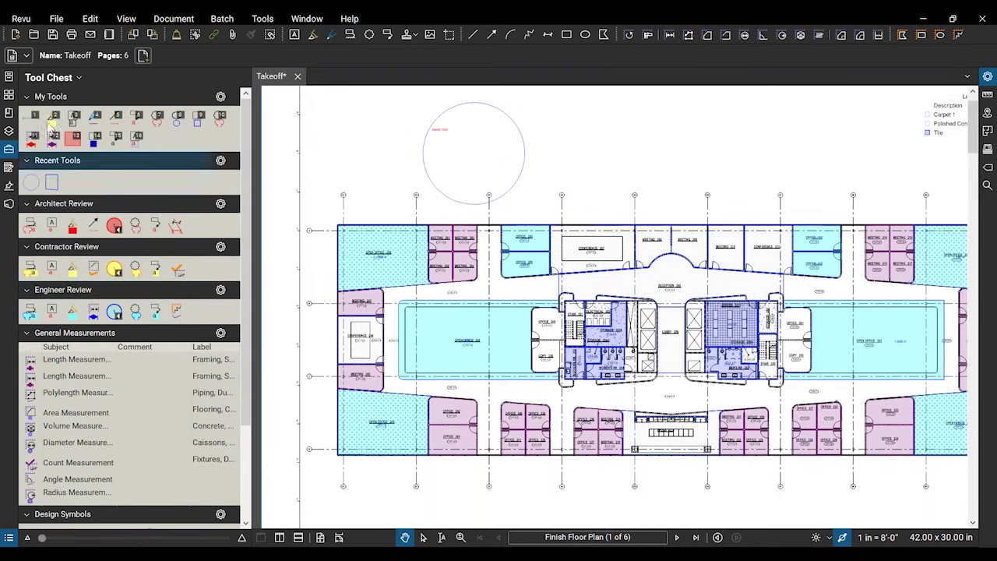
left_click(425, 153)
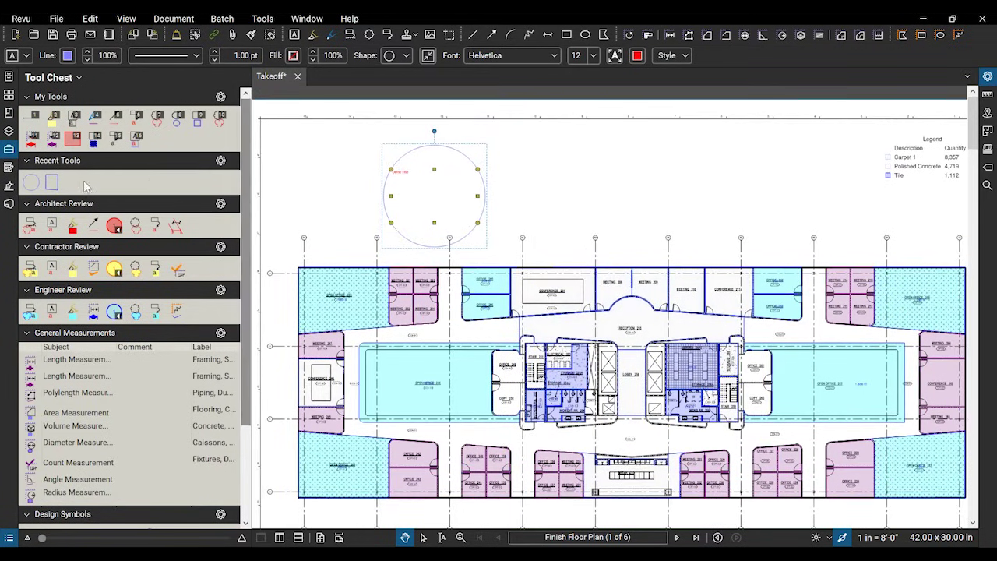
- Place another circular text box from Recent Tools overlapping the original, and undo the placement
left_click_drag(31, 182, 103, 346)
scroll(102, 346, "down", 3)
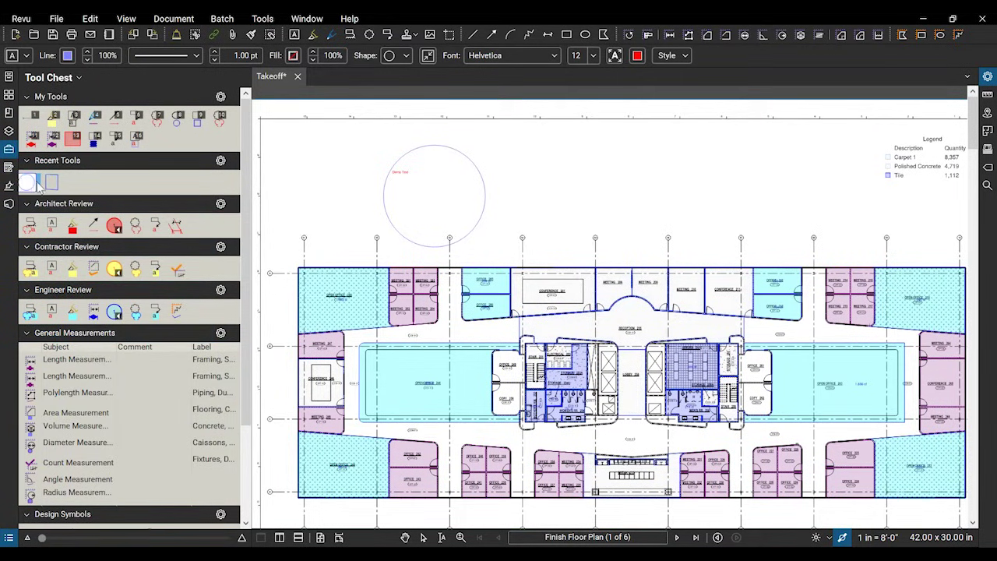
left_click(39, 185)
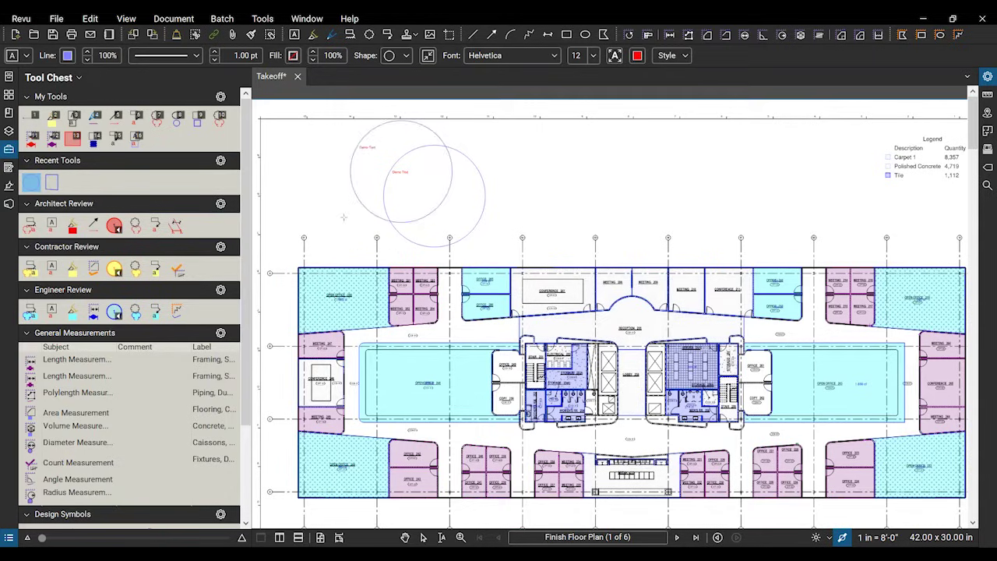
left_click(361, 190)
key("ctrl+z")
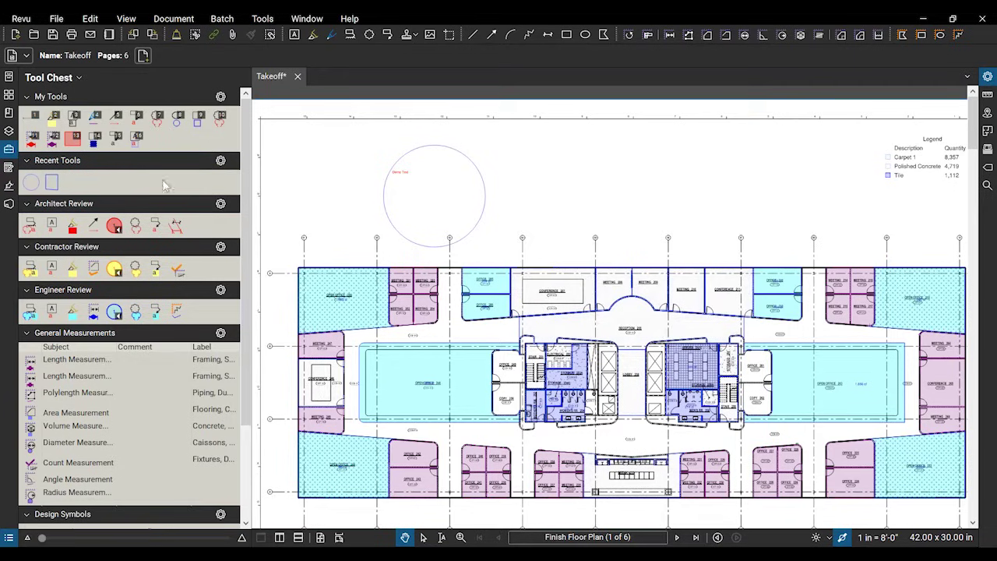
scroll(163, 284, "down", 3)
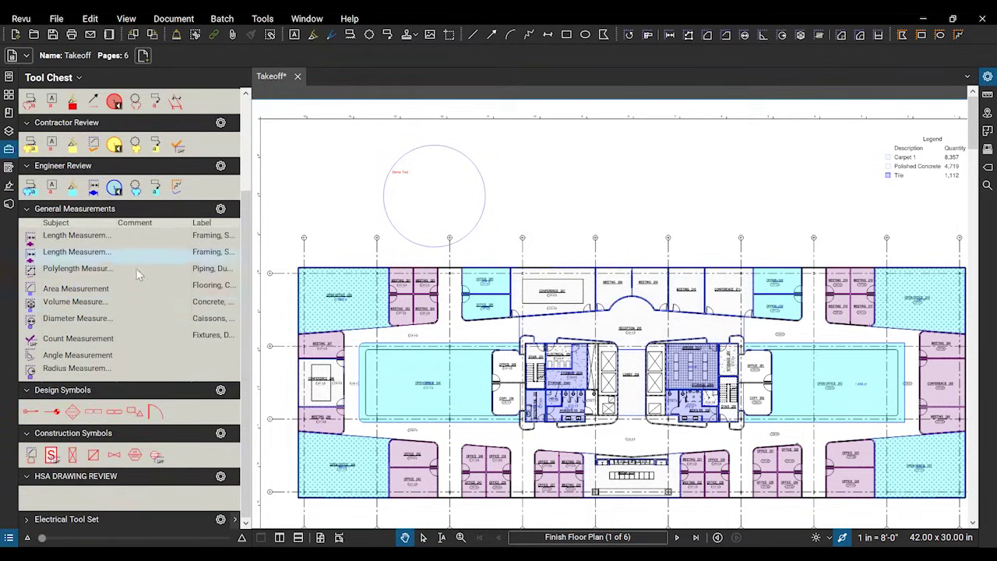
scroll(134, 284, "up", 3)
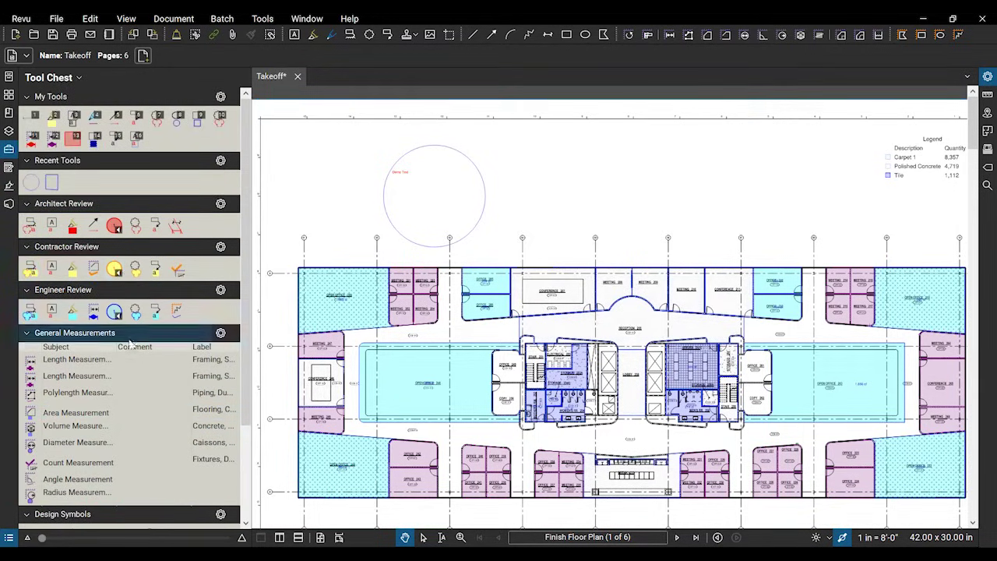
scroll(123, 288, "down", 3)
scroll(128, 282, "up", 3)
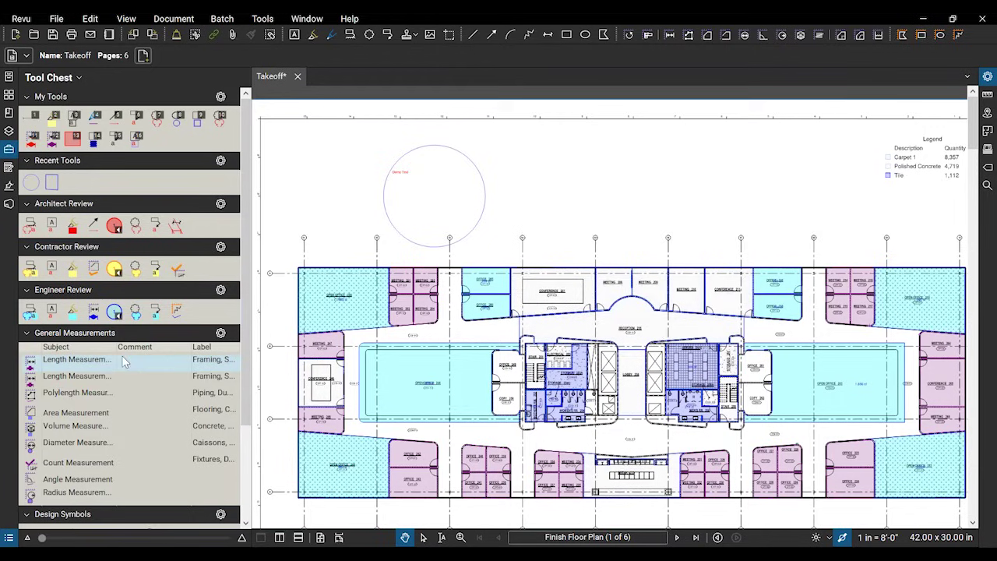
- Draw a red polygonal cloud with a callout above the floor plan using the first Architect Review tool
left_click(30, 226)
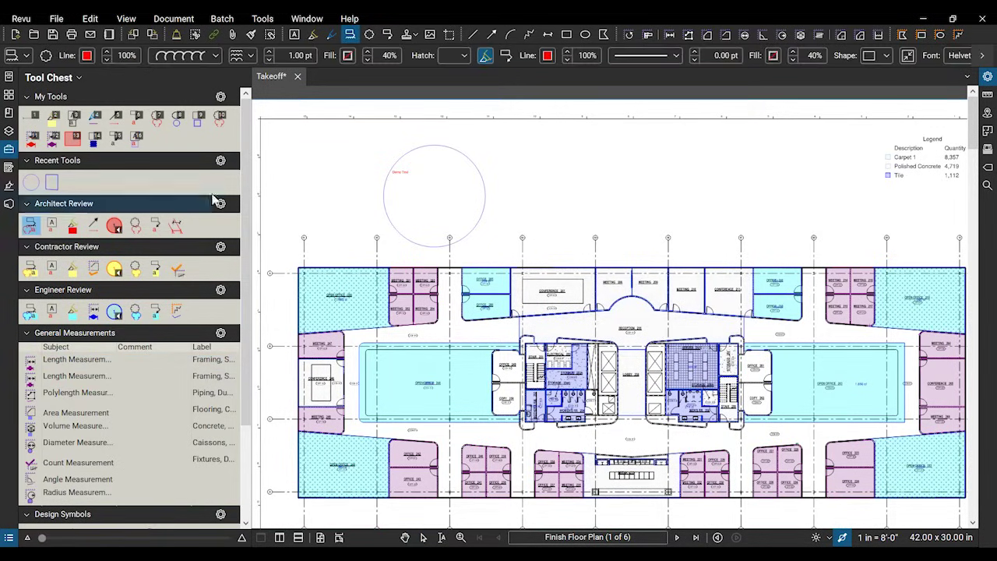
left_click(560, 222)
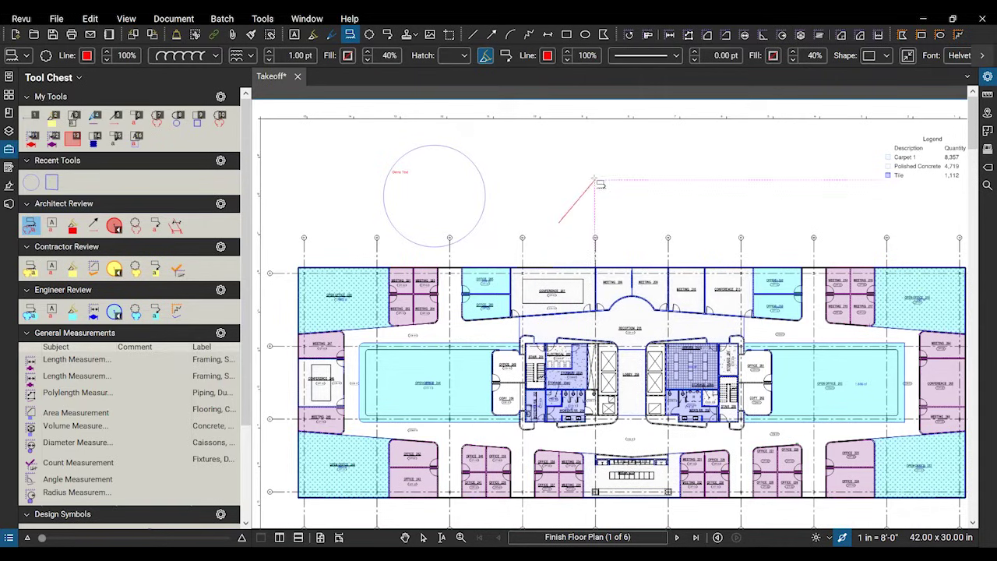
left_click(574, 180)
left_click(617, 168)
left_click(651, 149)
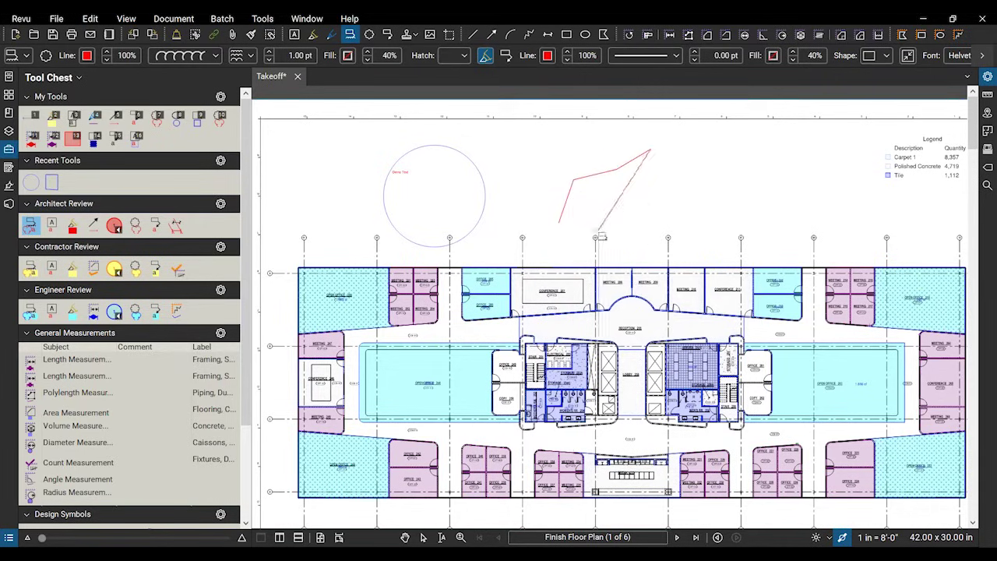
double_click(577, 226)
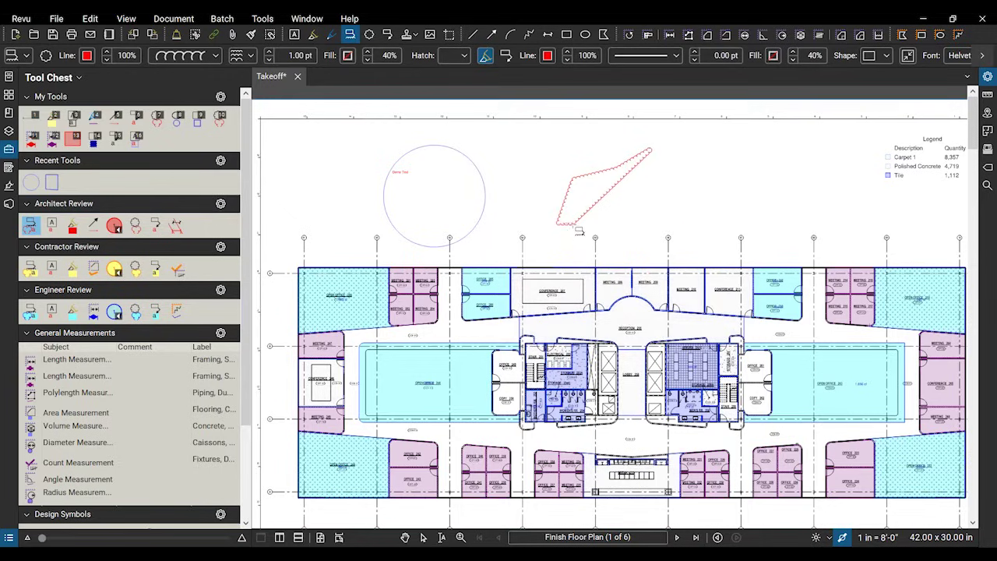
left_click(705, 219)
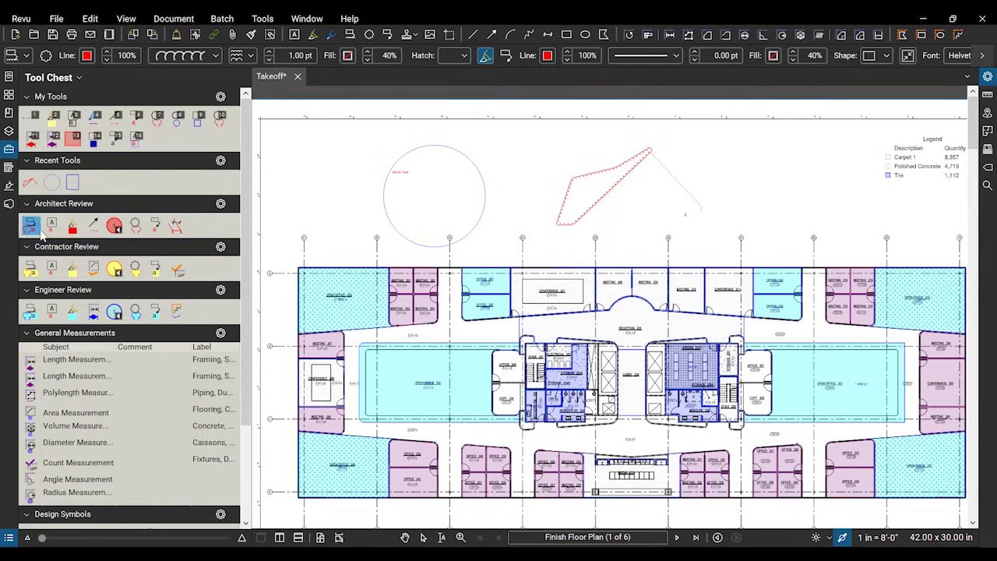
- Delete the red cloud callout drawn above the floor plan
key("Escape")
left_click(579, 203)
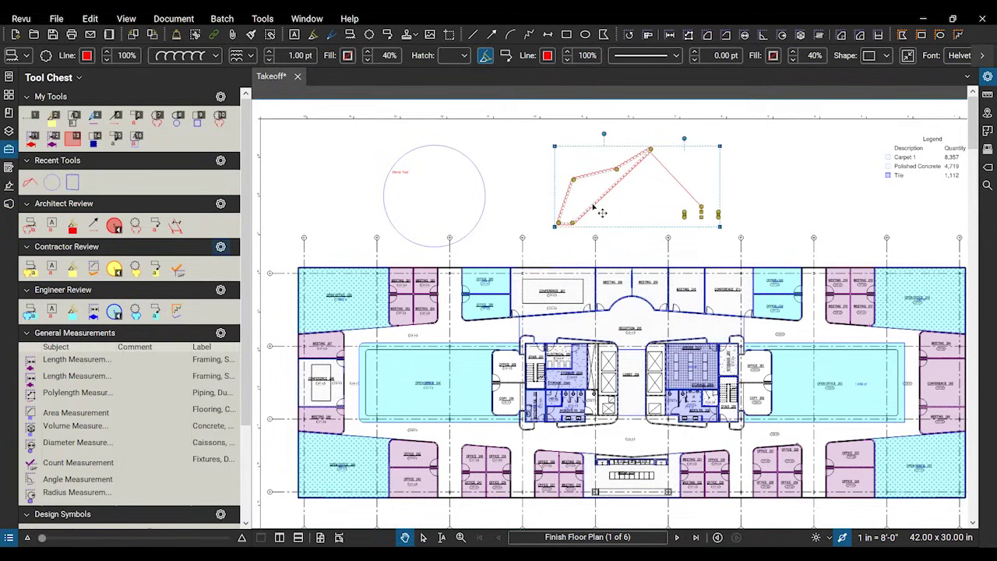
key("Delete")
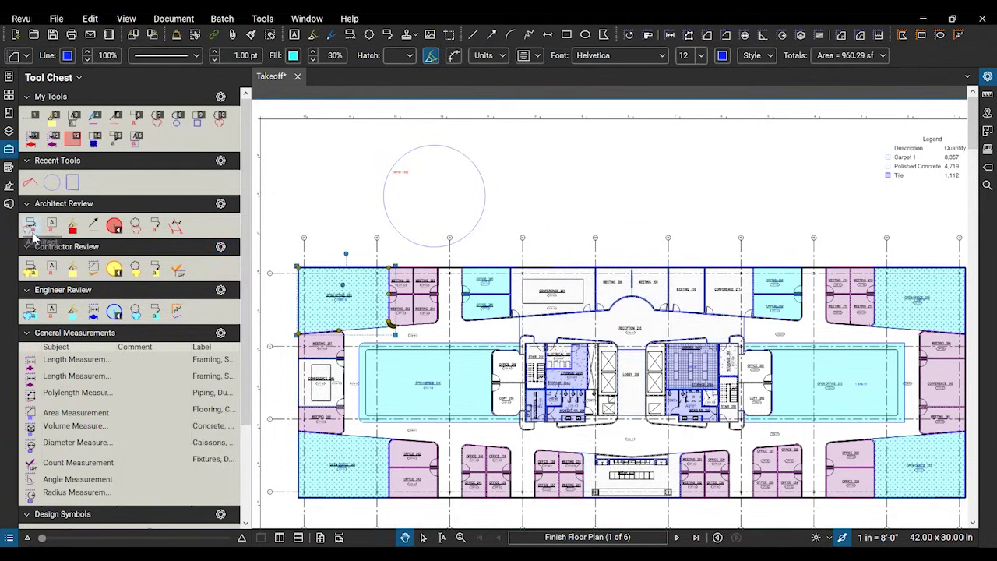
- Switch the first Architect Review tool to Drawing Mode and preview its placement above the floor plan
right_click(33, 234)
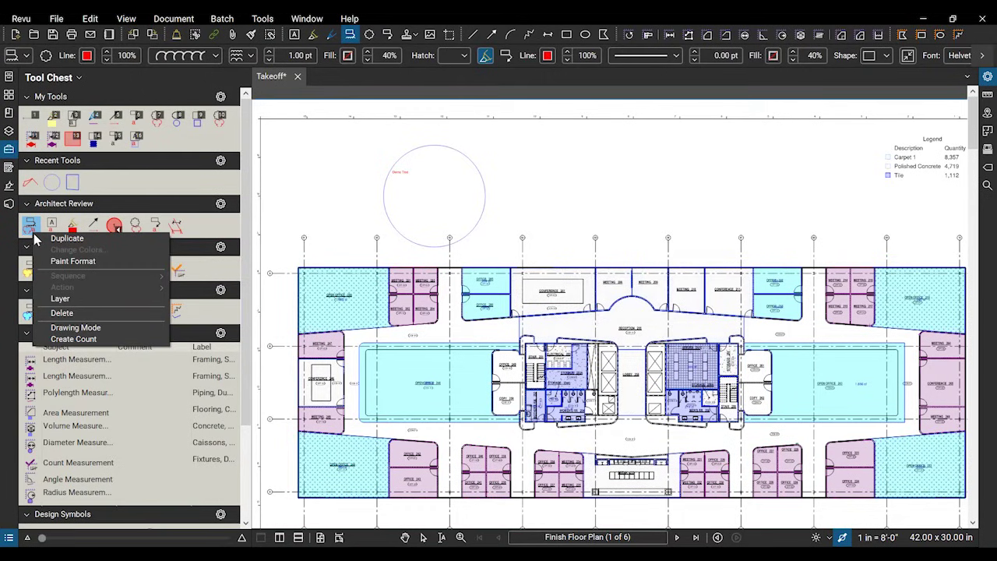
left_click(77, 328)
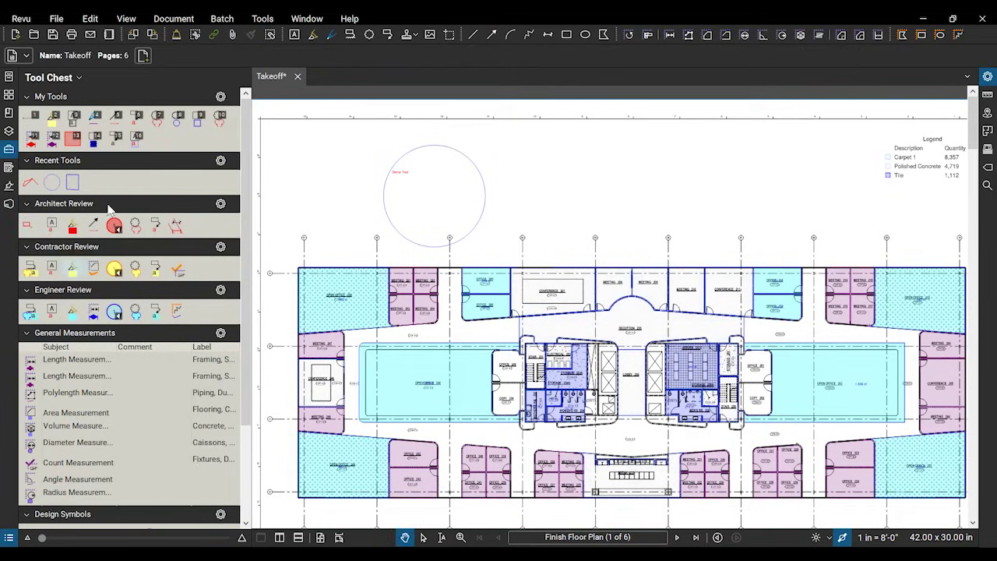
left_click(30, 226)
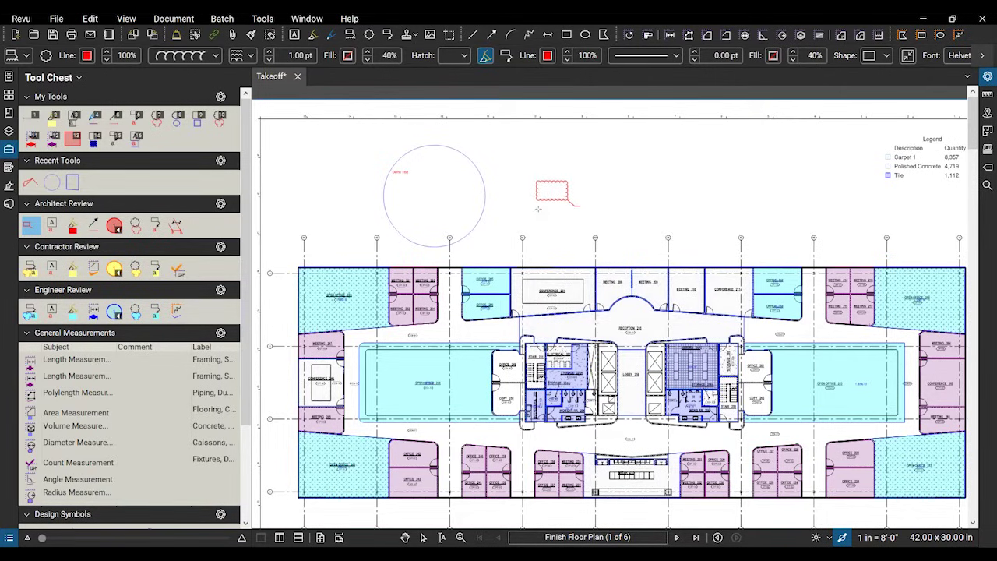
- Return the Architect Review cloud callout tool to Properties Mode and draw a four-sided cloud with a callout above the floor plan
left_click(27, 228)
right_click(27, 227)
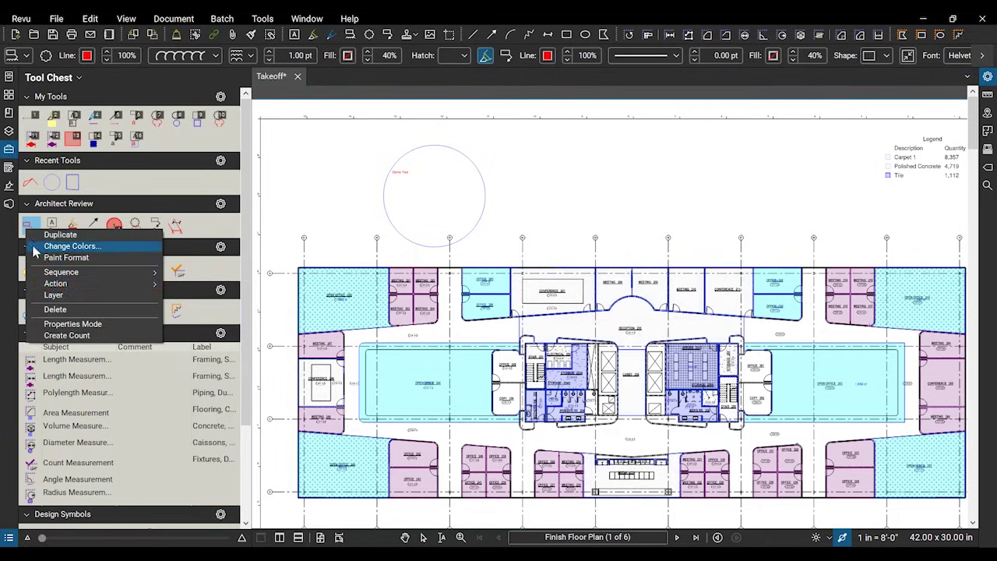
left_click(81, 322)
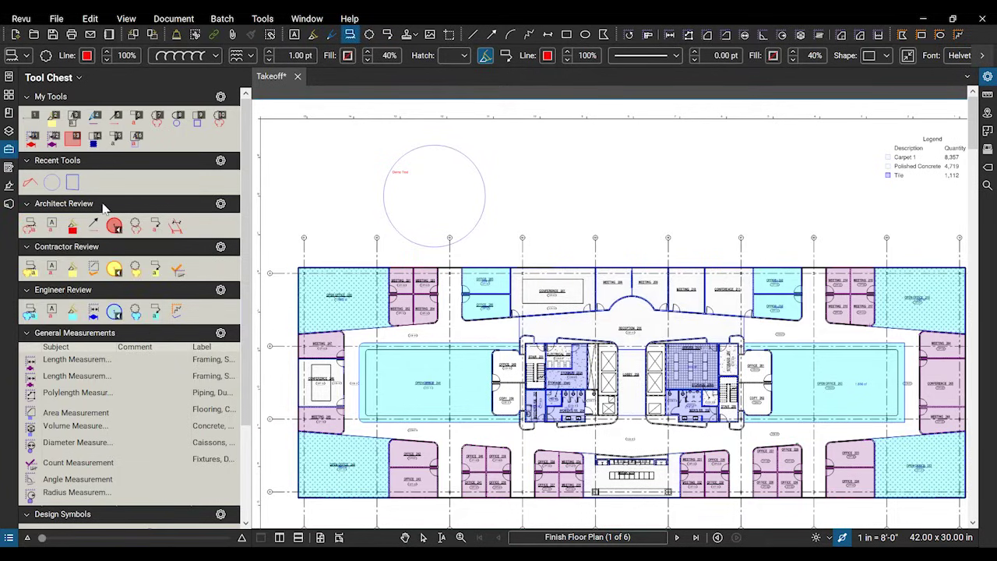
left_click(546, 215)
left_click(574, 180)
left_click(625, 196)
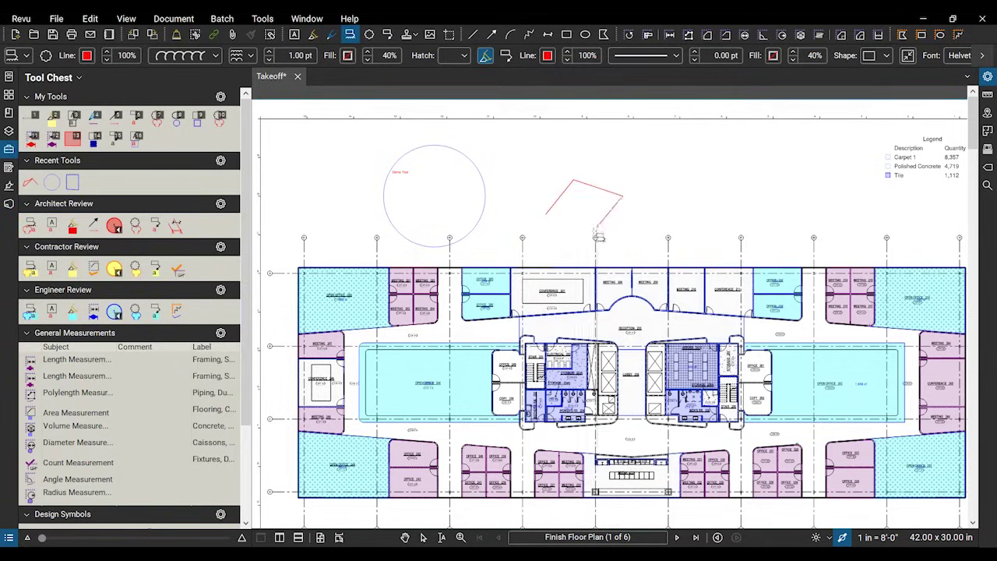
left_click(554, 232)
left_click(547, 214)
key("Escape")
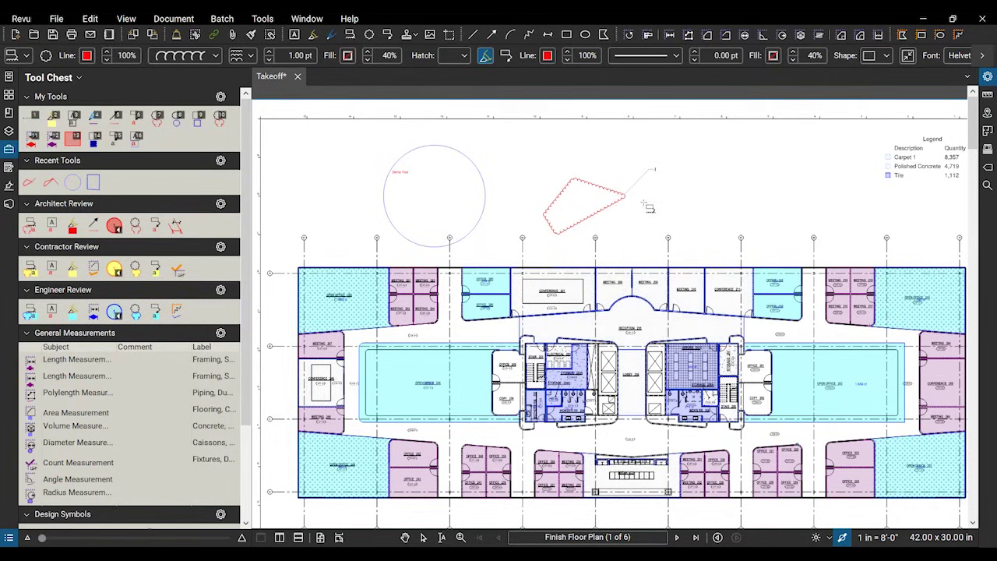
- Delete the four-sided cloud callout and the circular text box above the floor plan
left_click(576, 189)
left_click_drag(596, 224, 577, 208)
key("Delete")
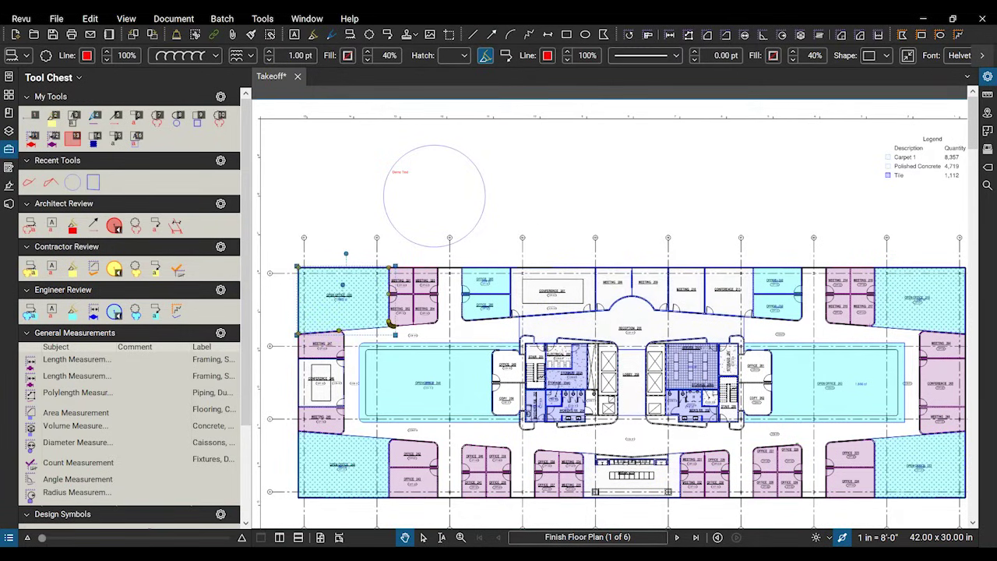
left_click(473, 232)
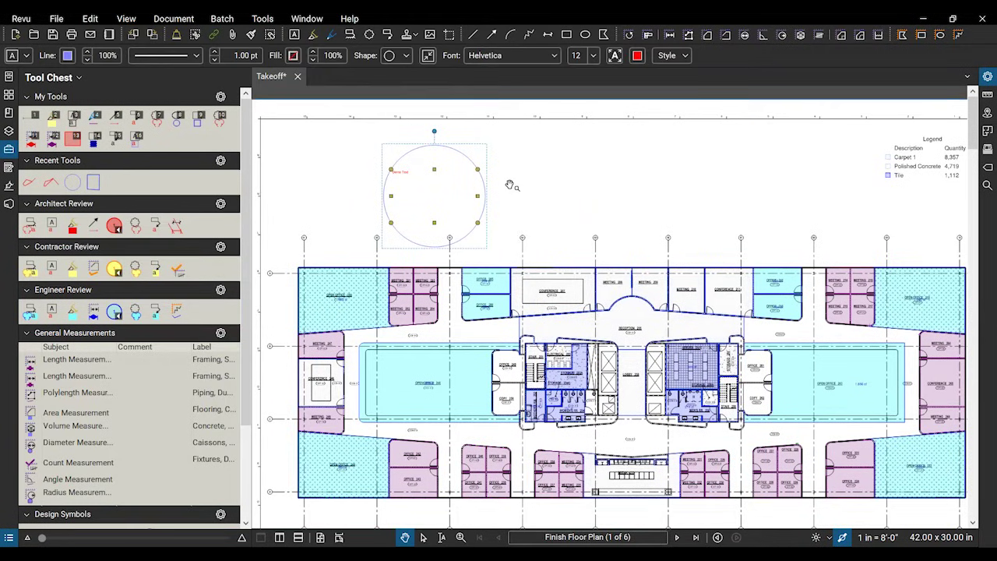
key("Delete")
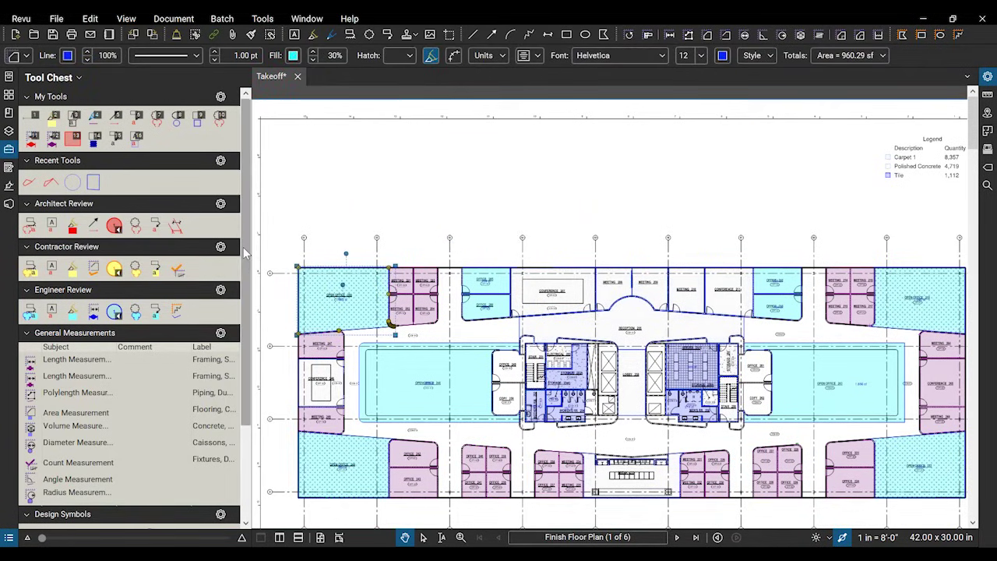
- Hide the Construction Symbols, HSA DRAWING REVIEW and Electrical Tool Set tool sets in the Tool Chest
scroll(221, 204, "down", 1)
scroll(221, 204, "up", 1)
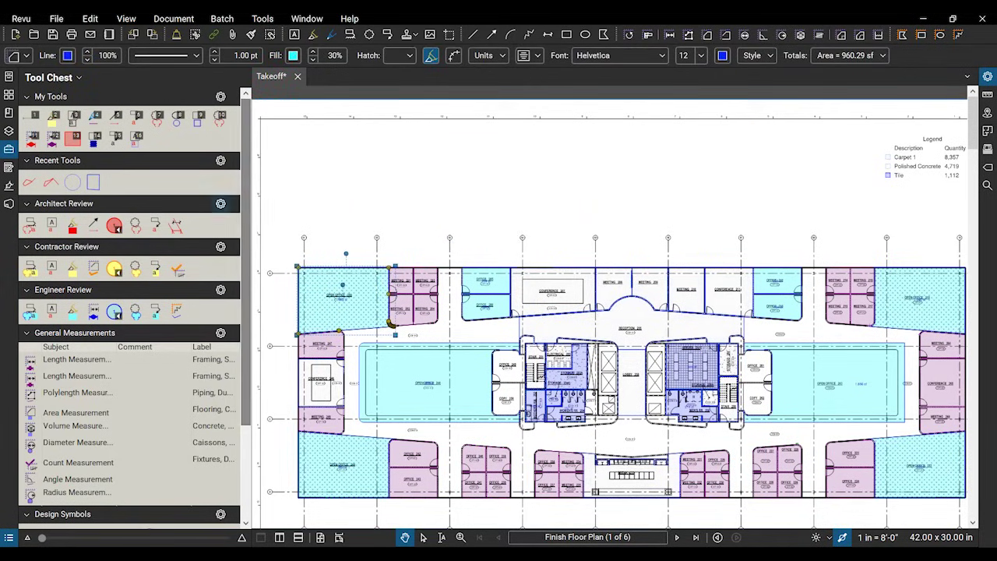
left_click(79, 77)
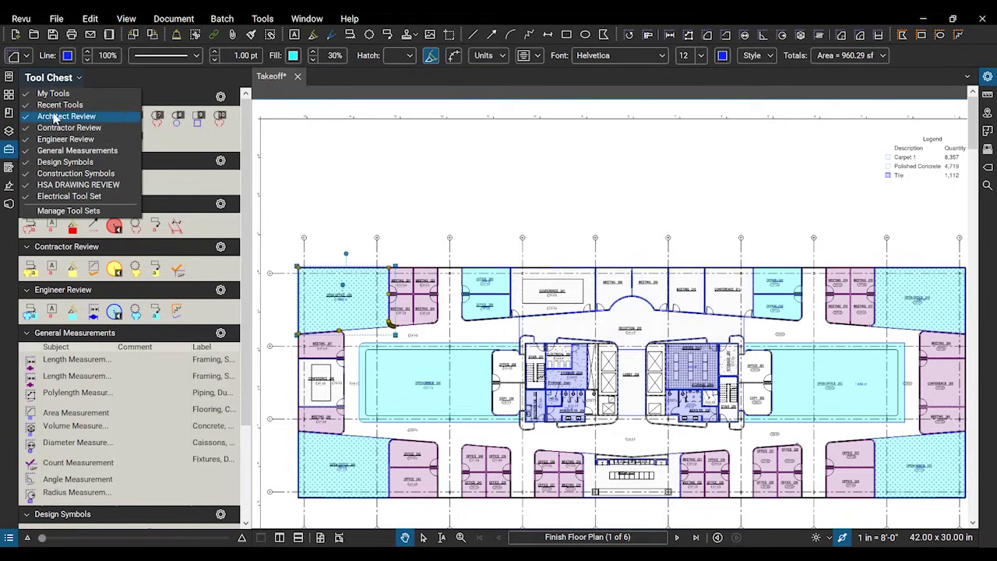
left_click(60, 178)
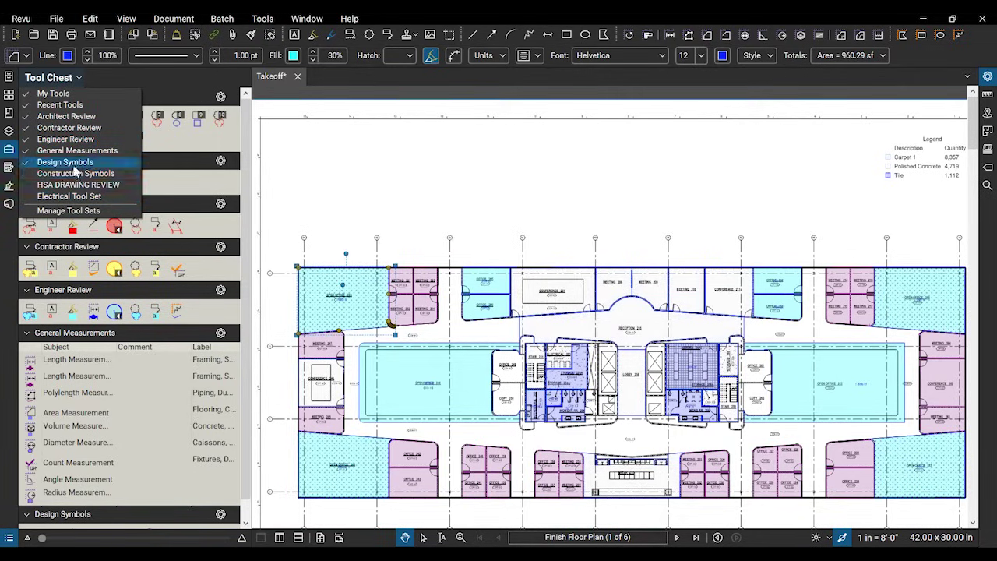
left_click(94, 162)
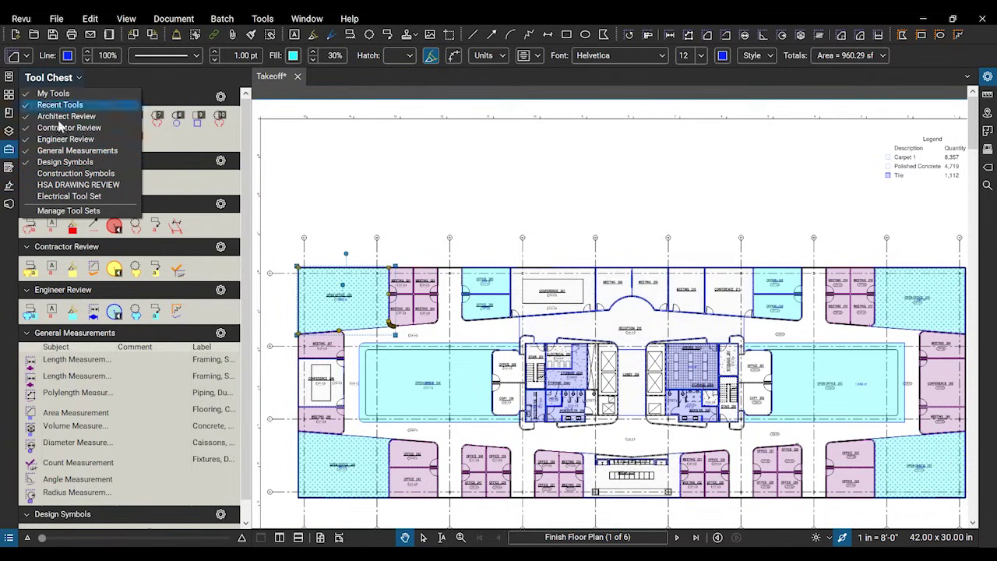
left_click(182, 92)
- Examine the tool sets shown in the Tool Chest and the list of available sets
scroll(160, 191, "down", 1)
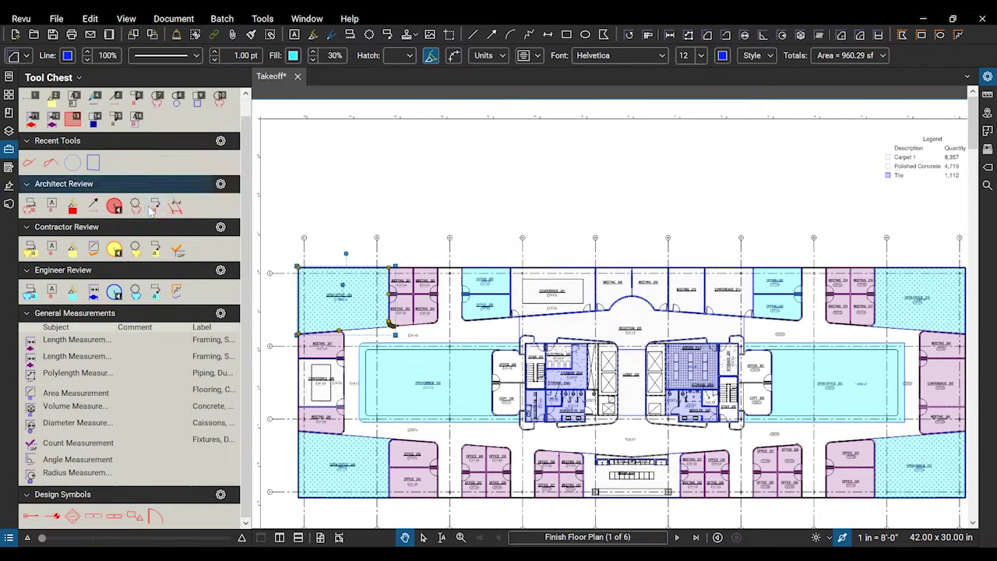
scroll(114, 333, "up", 1)
scroll(129, 276, "down", 1)
scroll(125, 290, "up", 1)
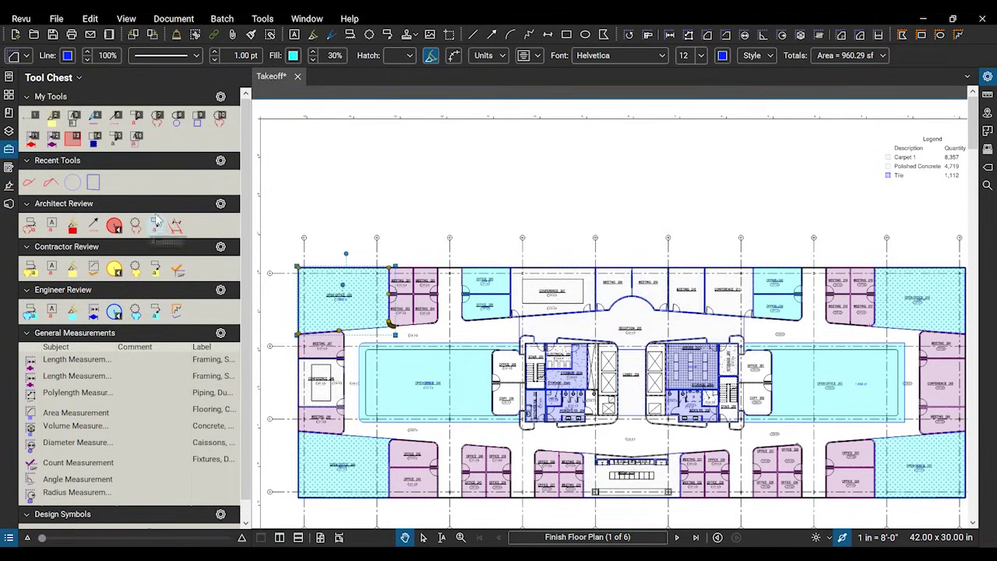
left_click(77, 78)
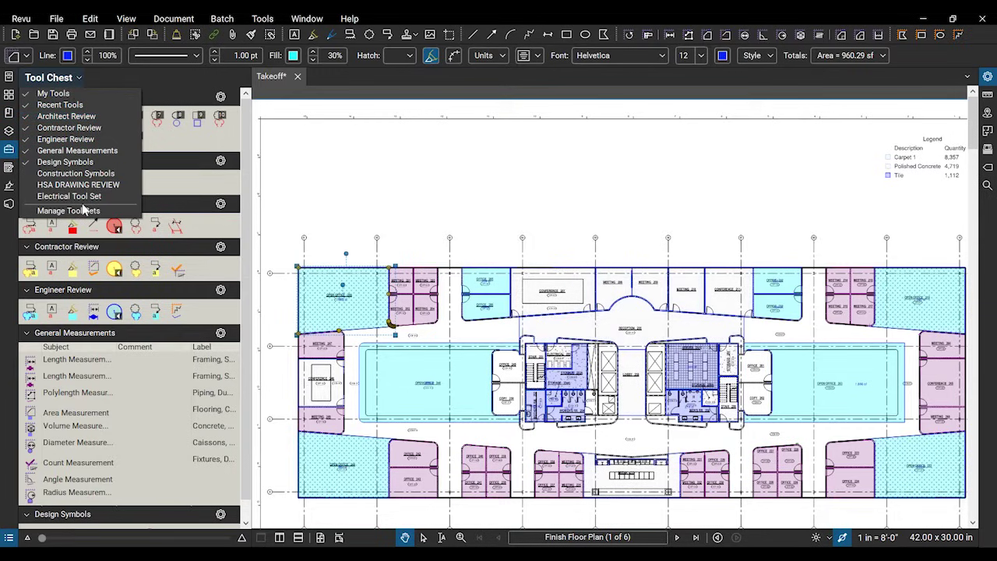
left_click(143, 82)
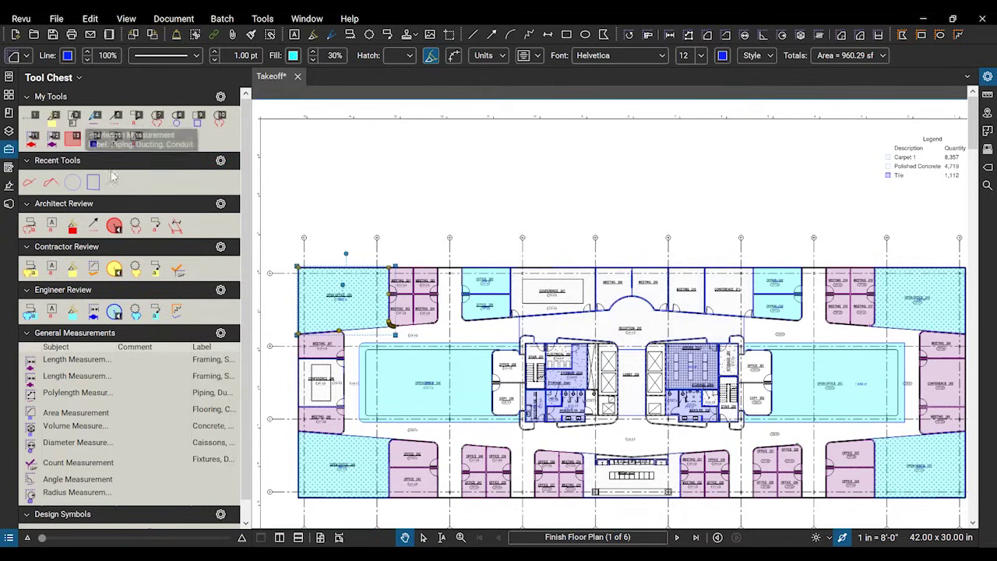
scroll(239, 136, "down", 1)
scroll(239, 136, "up", 1)
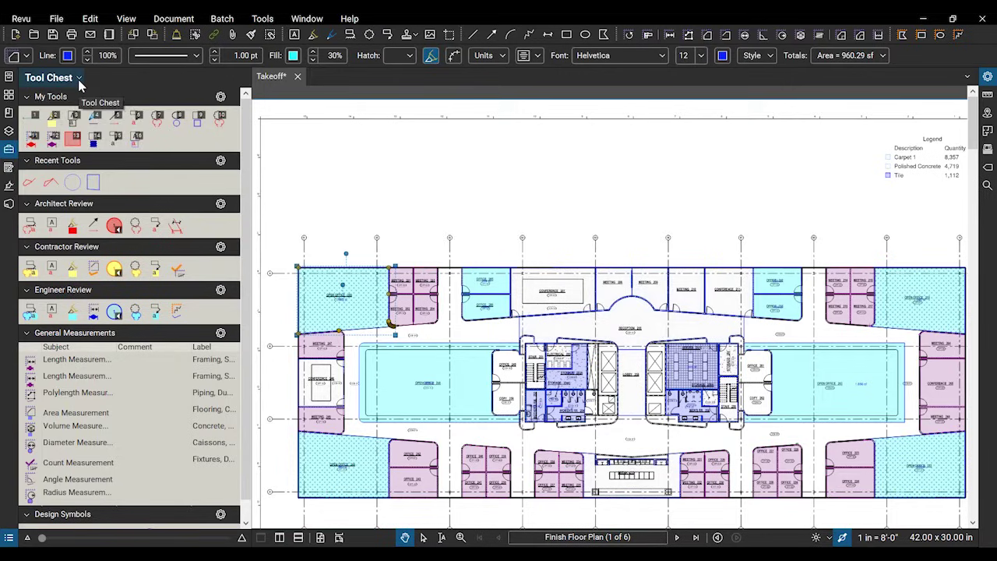
- Open the Manage Tool Sets dialog and reposition it over the floor plan
left_click(80, 82)
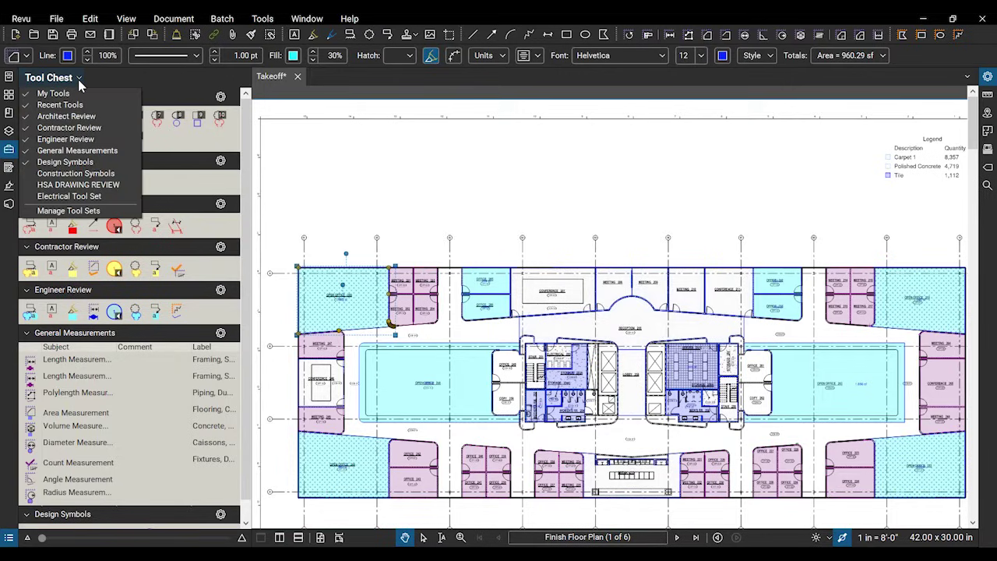
left_click(75, 212)
left_click_drag(369, 176, 268, 150)
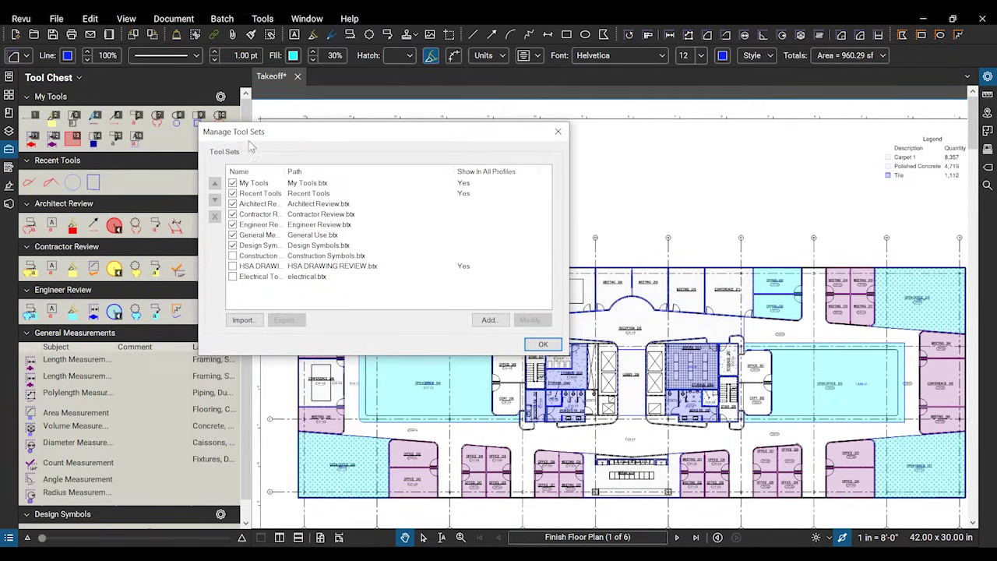
left_click_drag(274, 139, 259, 132)
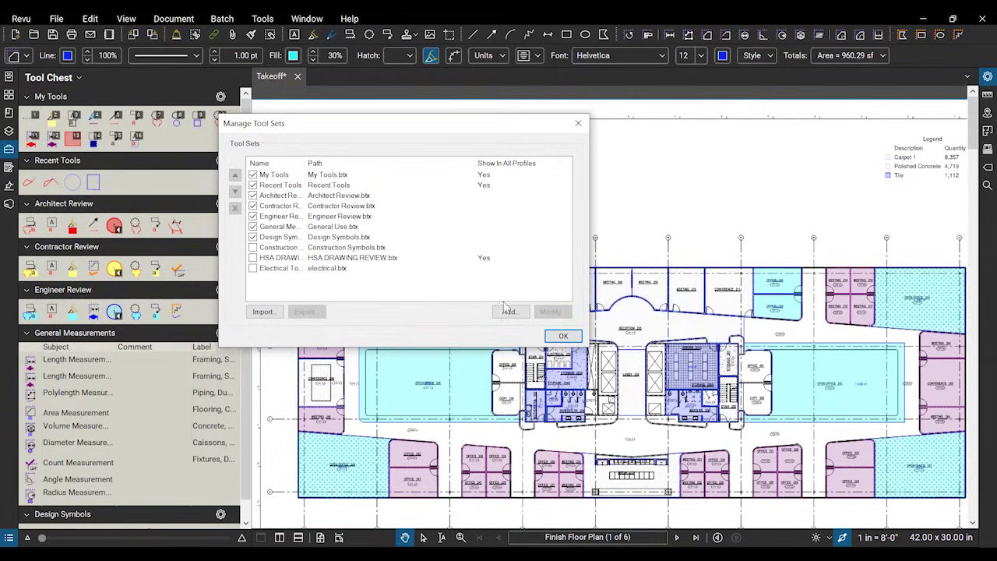
- Start exporting the General Measurements tool set as General Use.btx, and cancel the export
left_click(289, 227)
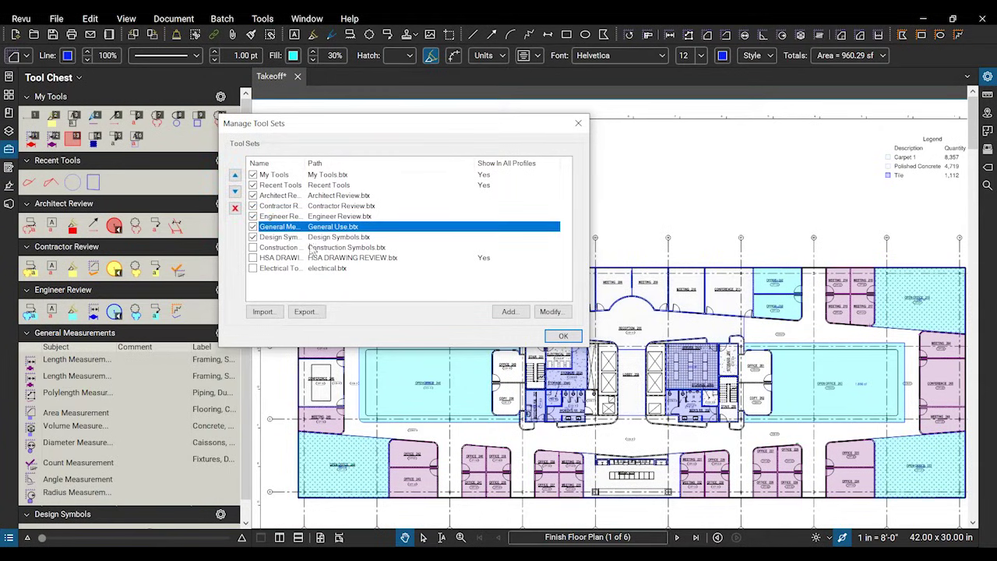
left_click(305, 312)
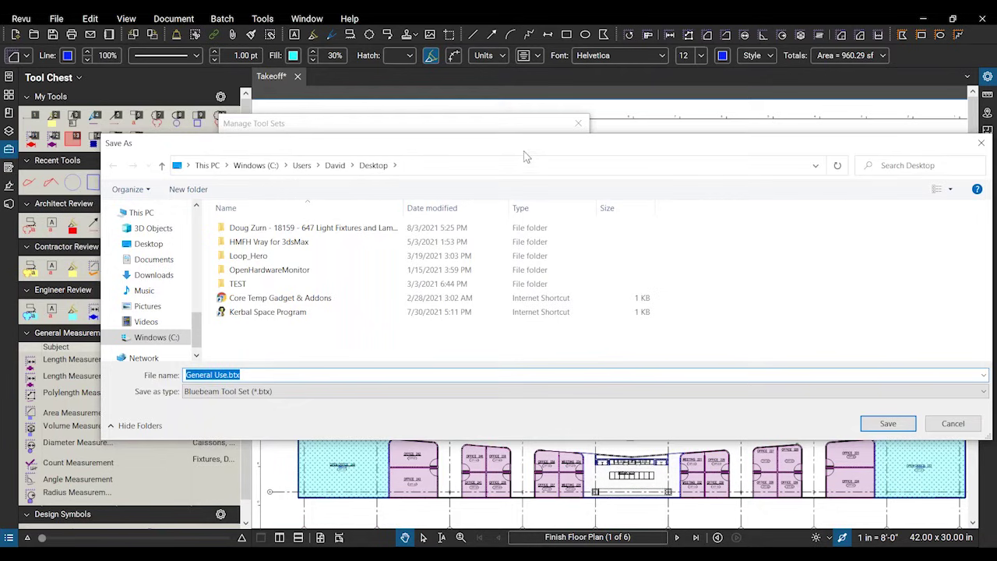
left_click_drag(492, 153, 171, 231)
left_click(660, 221)
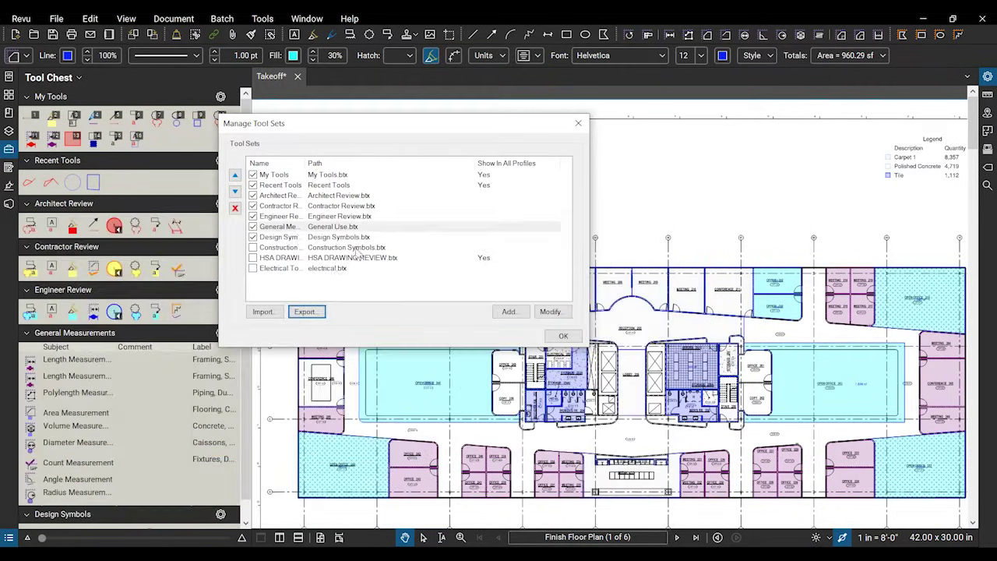
- Close the Manage Tool Sets dialog and deselect the area markup on the floor plan
left_click(331, 288)
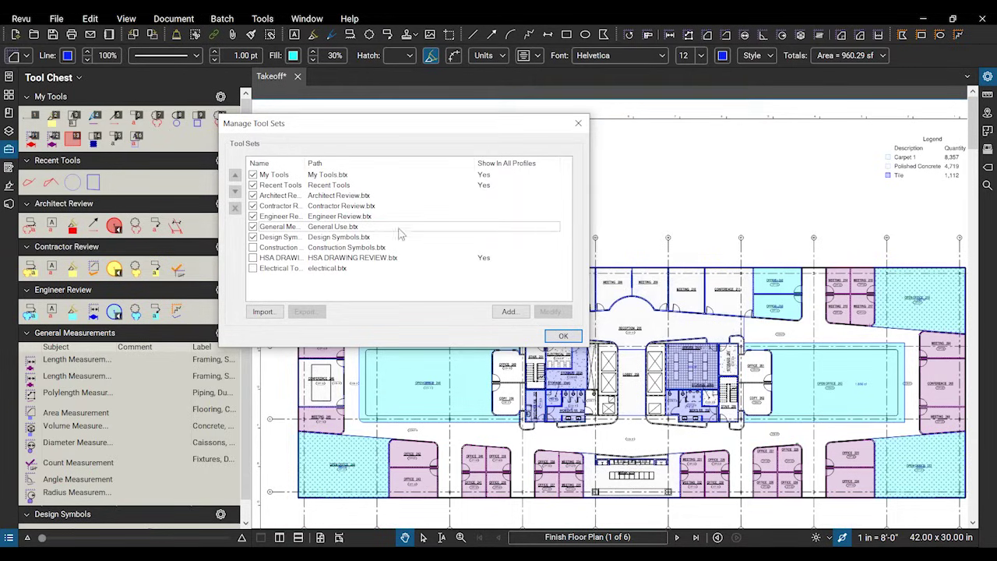
left_click(577, 123)
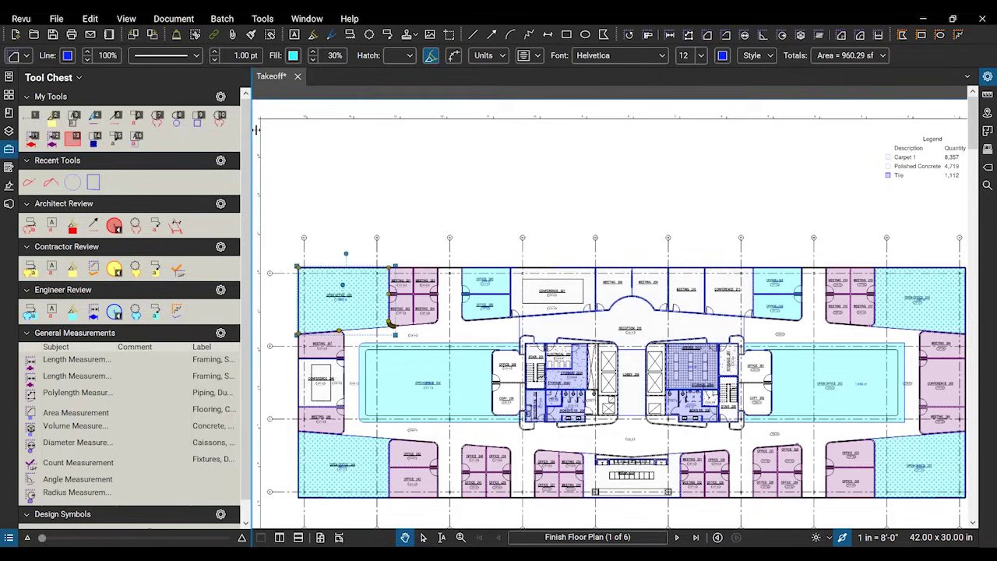
left_click(542, 198)
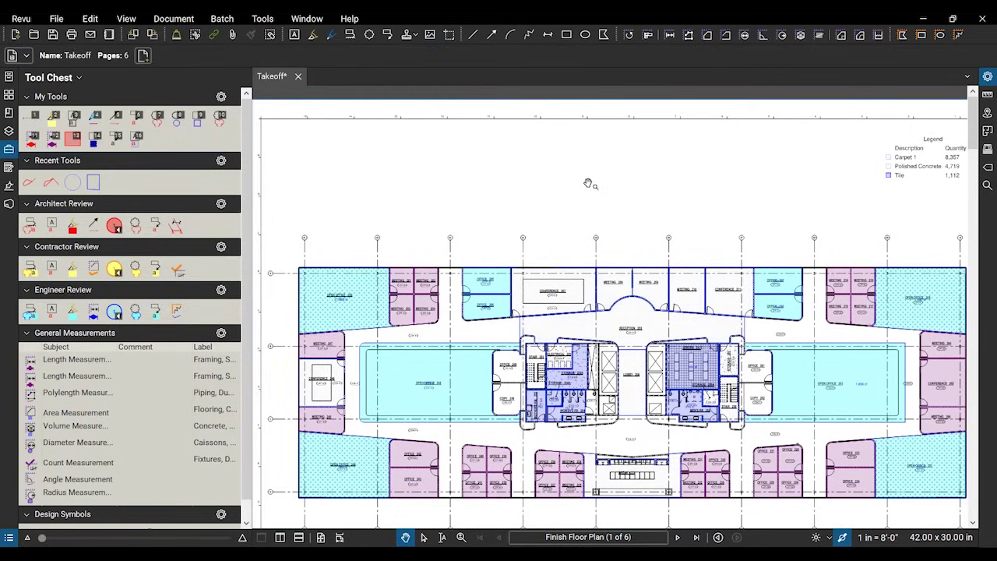
left_click_drag(588, 184, 559, 184)
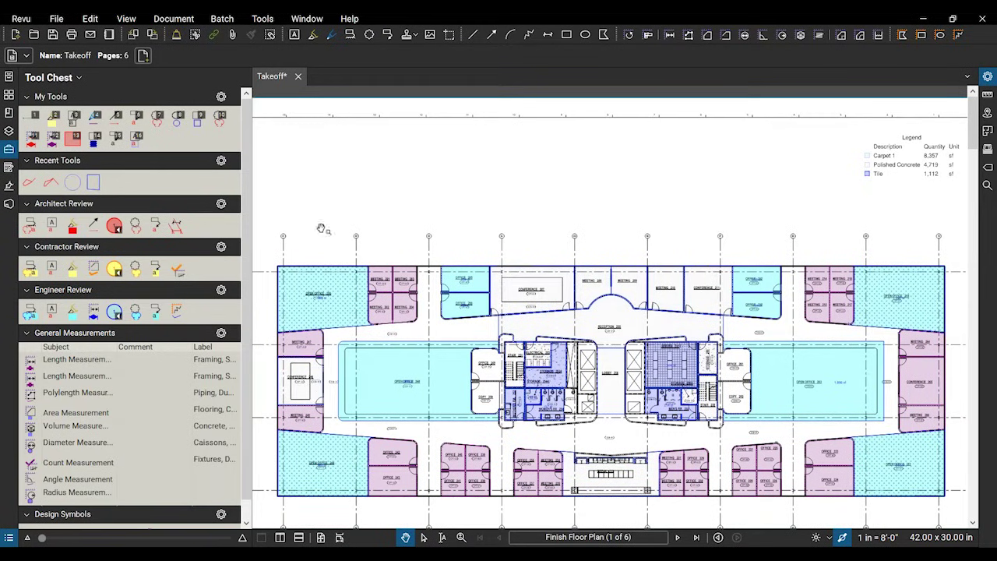
left_click_drag(392, 229, 369, 203)
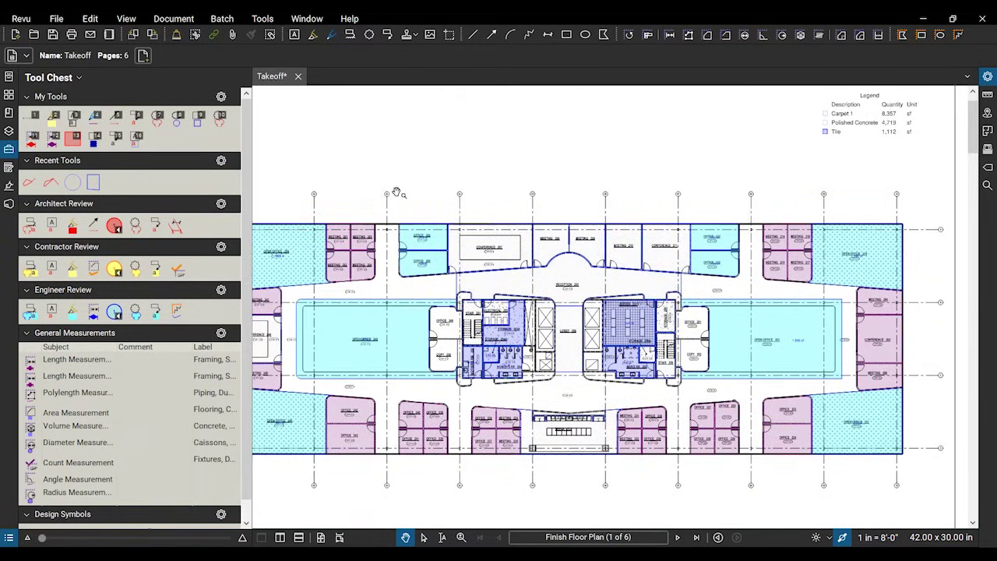
scroll(397, 192, "down", 1)
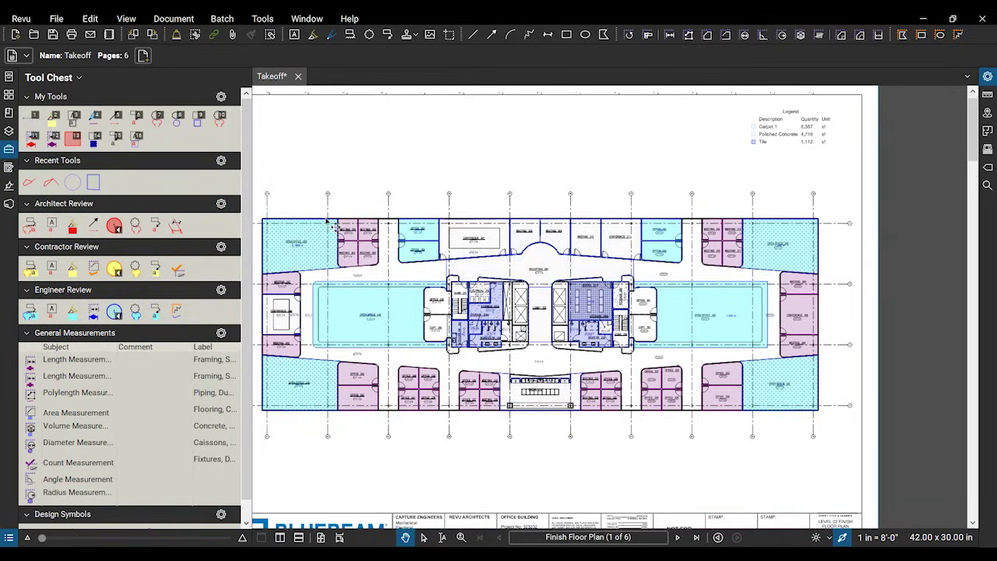
left_click_drag(334, 226, 363, 229)
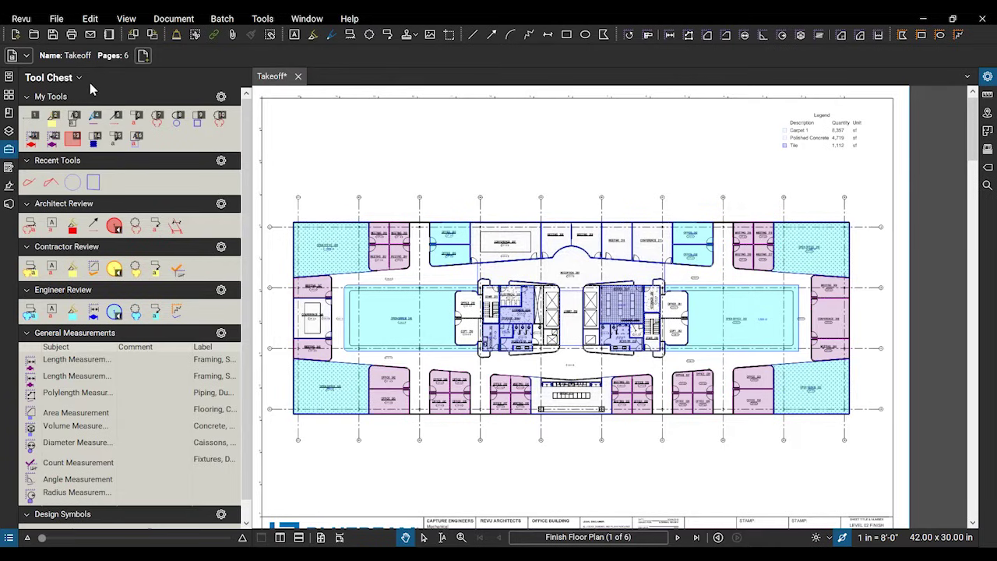
scroll(247, 204, "down", 1)
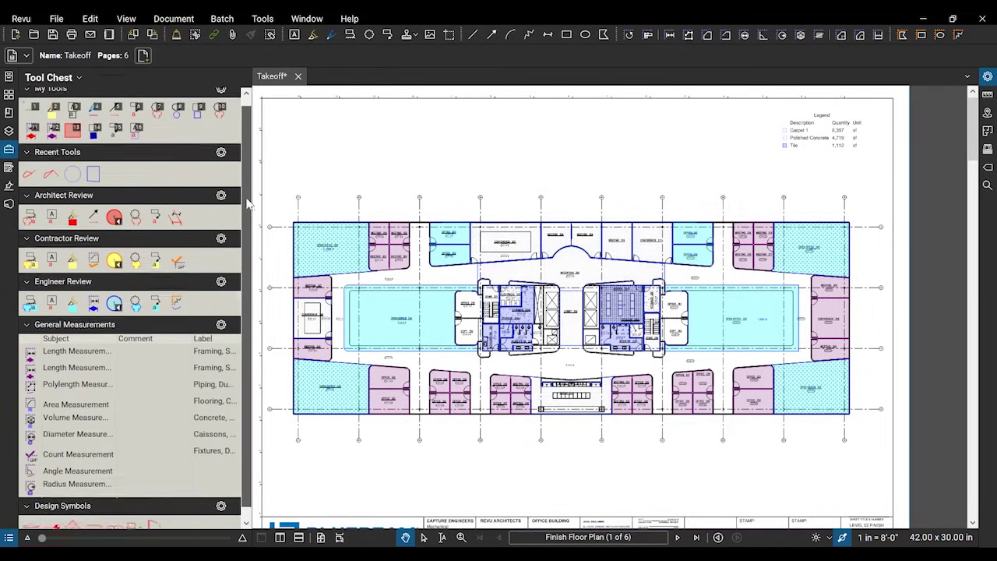
scroll(248, 204, "up", 1)
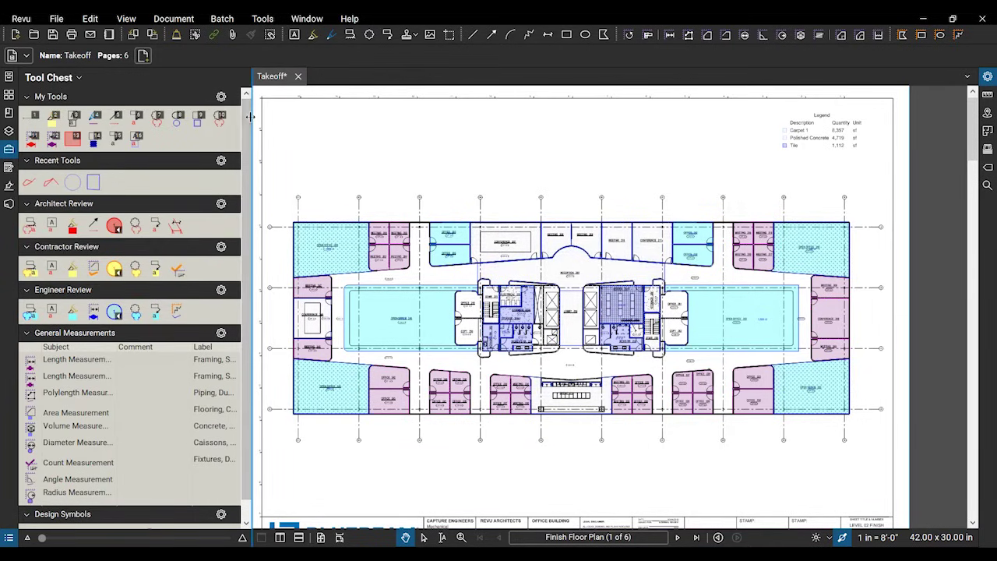
- Narrow the Tool Chest panel and collapse it to give the floor plan the full width
left_click_drag(246, 116, 217, 116)
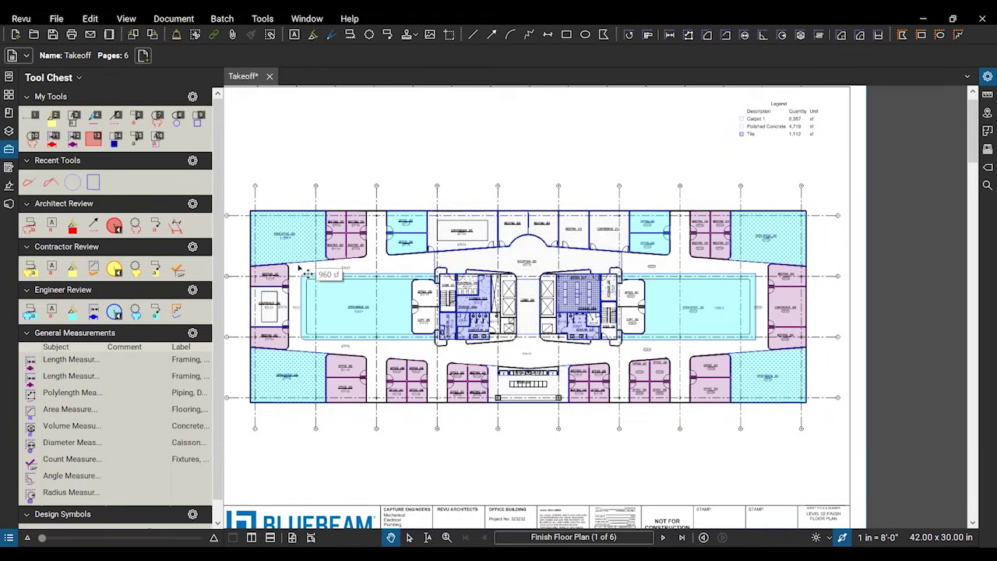
scroll(299, 269, "up", 2)
left_click(10, 150)
- Examine the floor plan's area markups, selecting those over Open Office 248, the storage area and Conference 207
left_click_drag(168, 333, 218, 306)
left_click(218, 306)
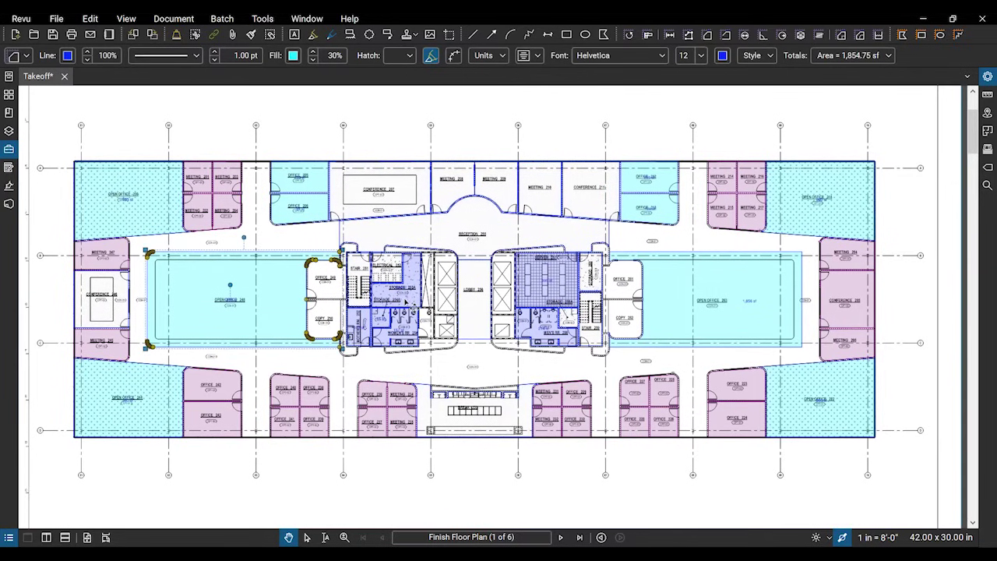
scroll(405, 303, "up", 2)
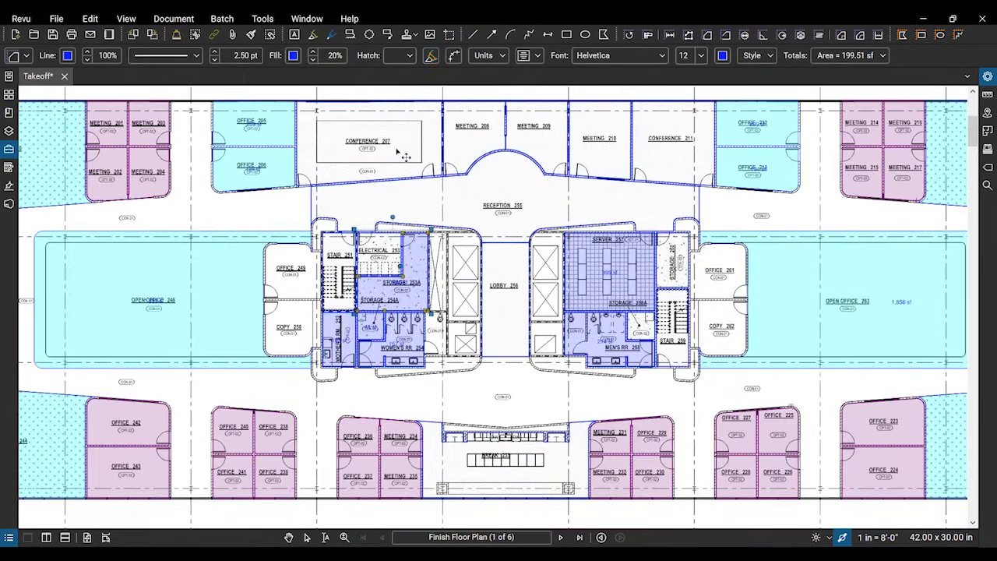
left_click(518, 255)
scroll(498, 273, "right", 8)
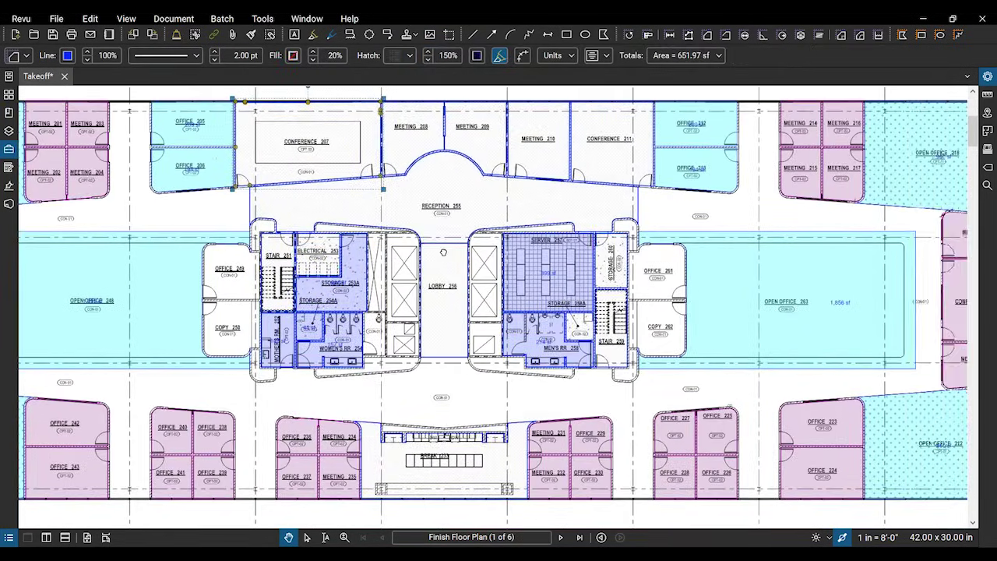
scroll(477, 286, "down", 1)
scroll(476, 286, "left", 6)
scroll(476, 287, "down", 1)
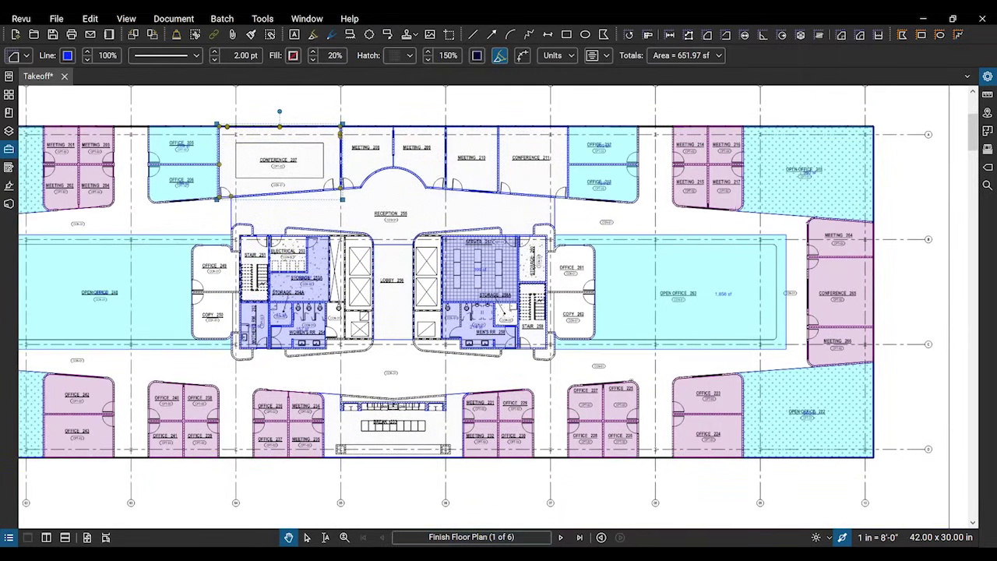
scroll(308, 265, "left", 1)
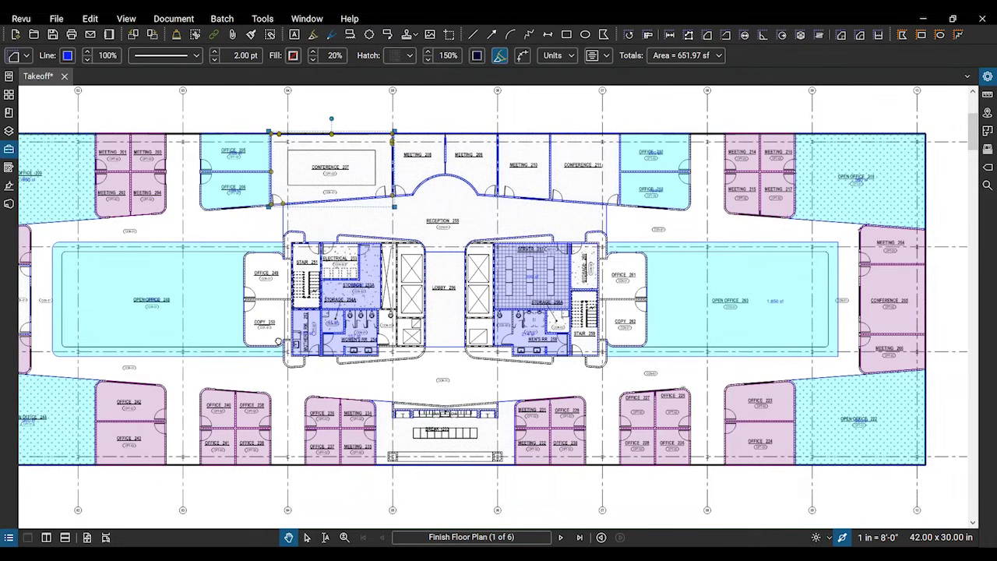
scroll(535, 264, "down", 2)
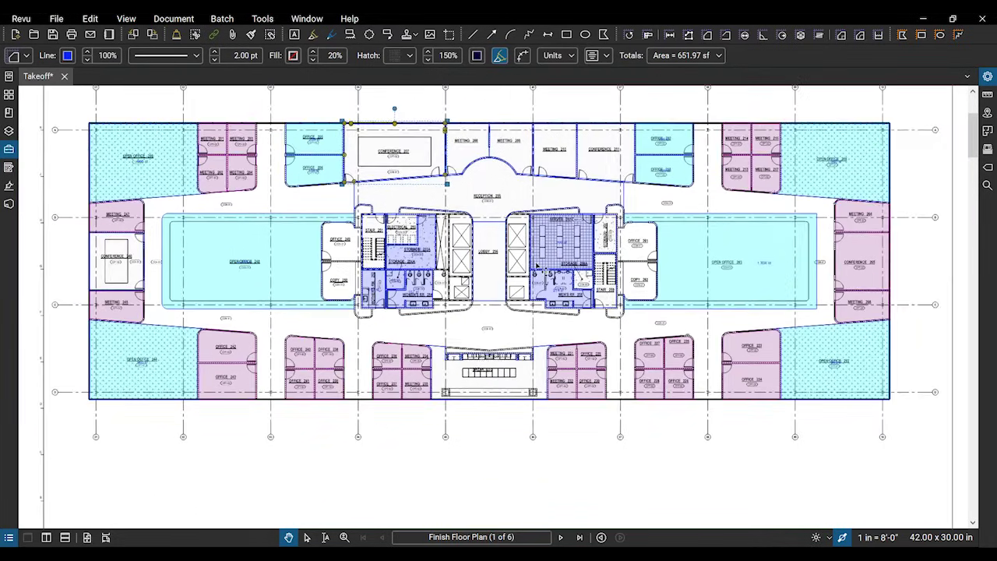
left_click_drag(536, 265, 433, 306)
scroll(506, 455, "down", 3)
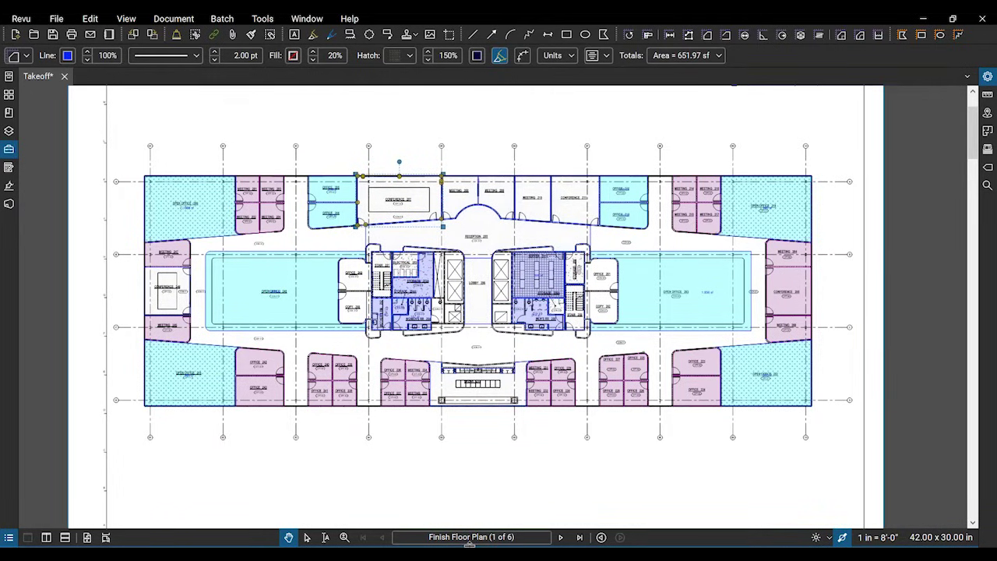
- Open the Markups List, make it taller and look through its markups grouped by subject
left_click(469, 544)
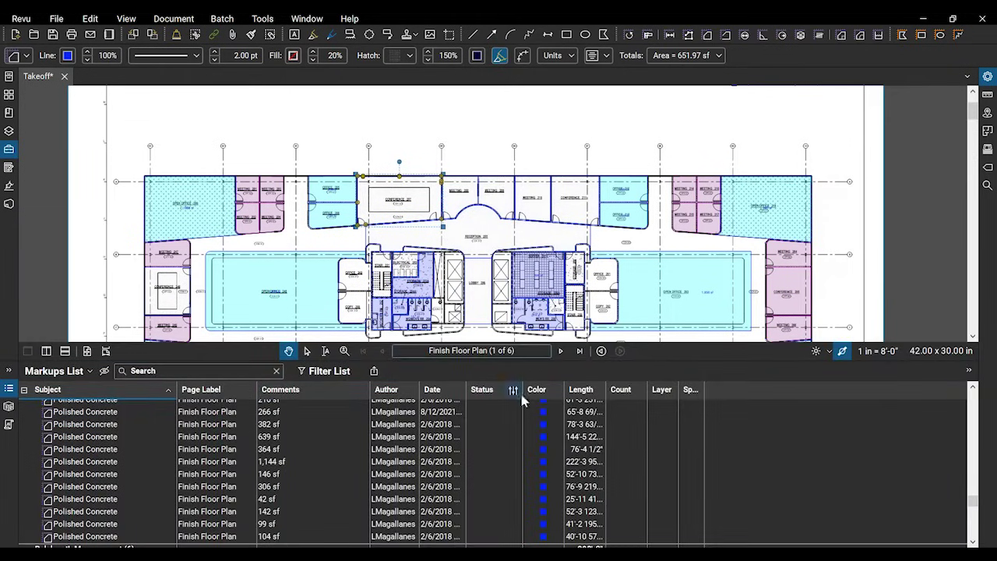
left_click_drag(517, 354, 516, 319)
scroll(460, 454, "up", 15)
scroll(459, 454, "up", 15)
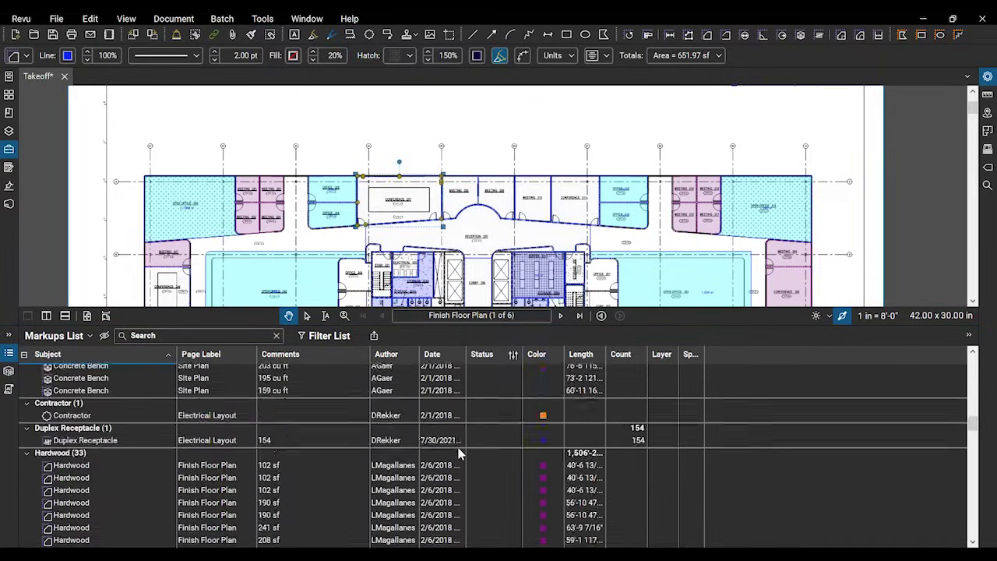
scroll(459, 451, "down", 15)
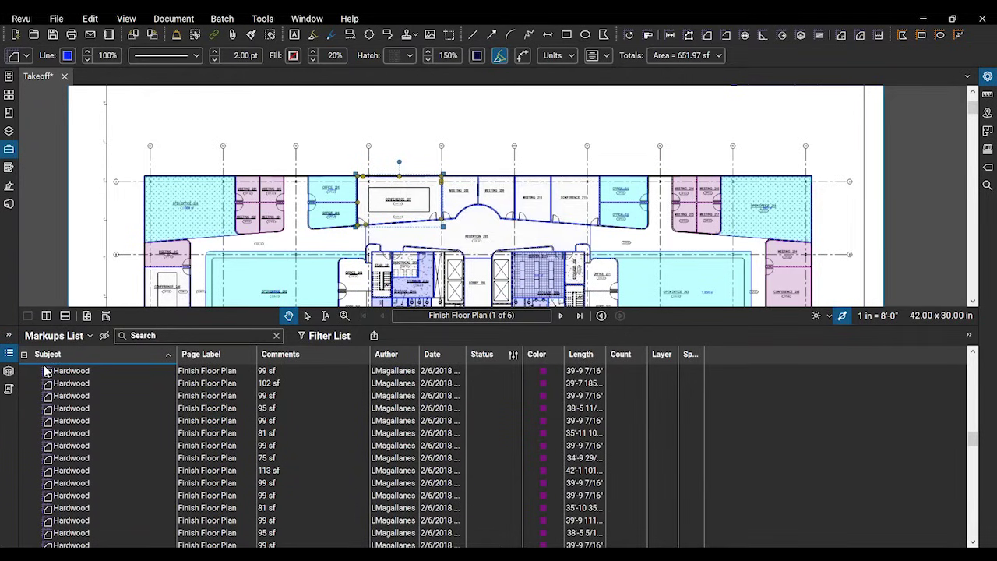
- Detach the Markups List into a floating window, move it over the floor plan and enlarge it to show more rows and columns
right_click(13, 356)
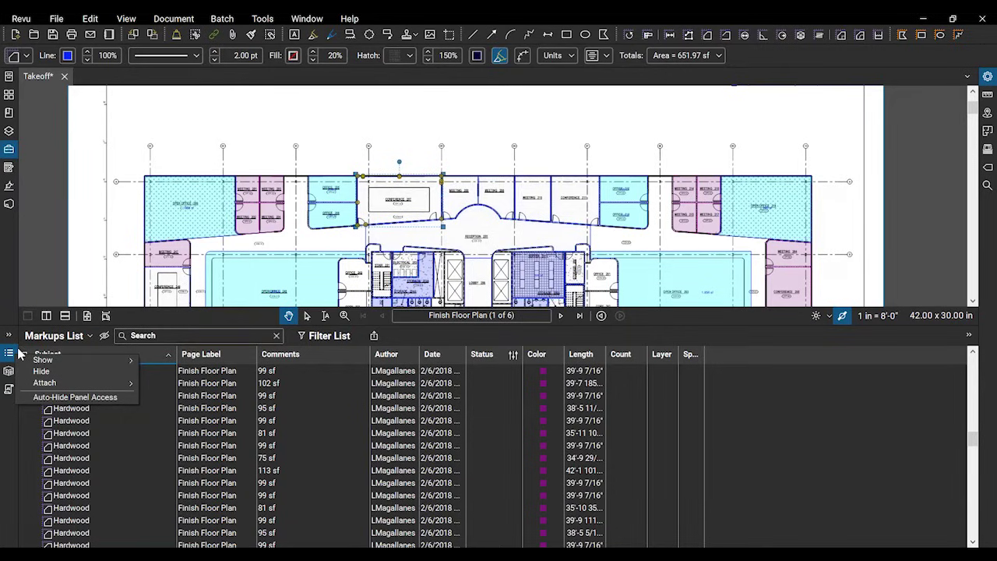
mouse_move(70, 384)
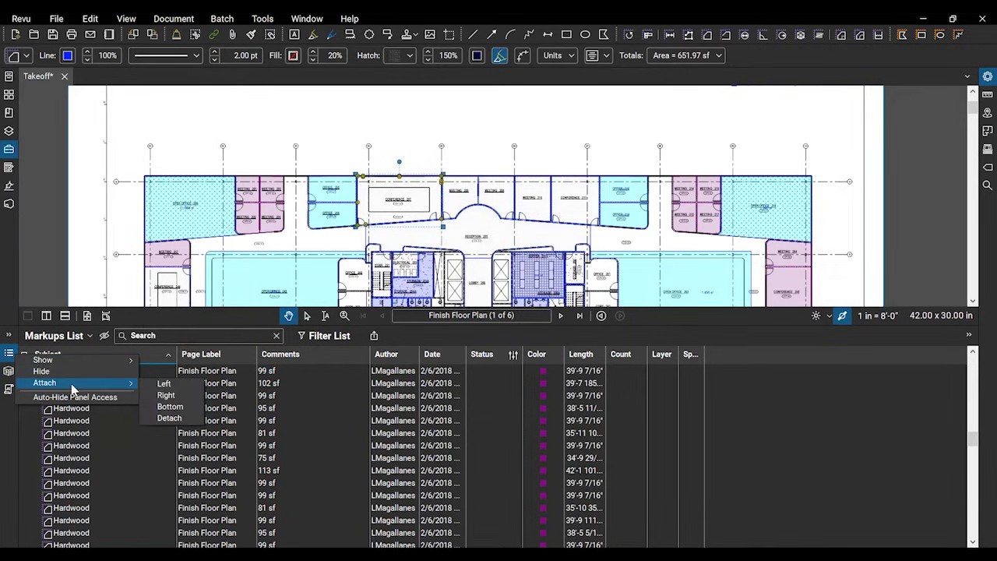
left_click(169, 418)
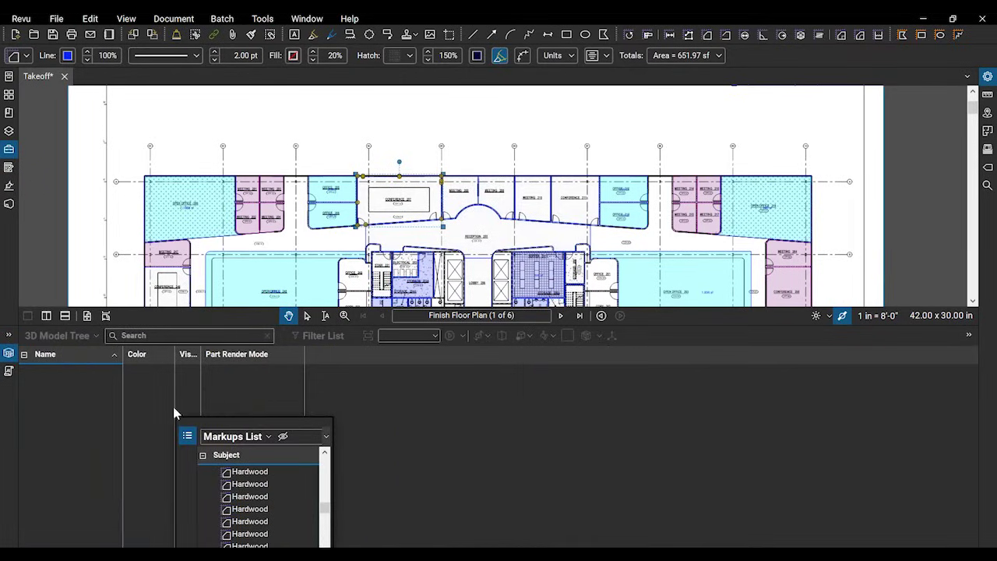
left_click_drag(249, 421, 233, 231)
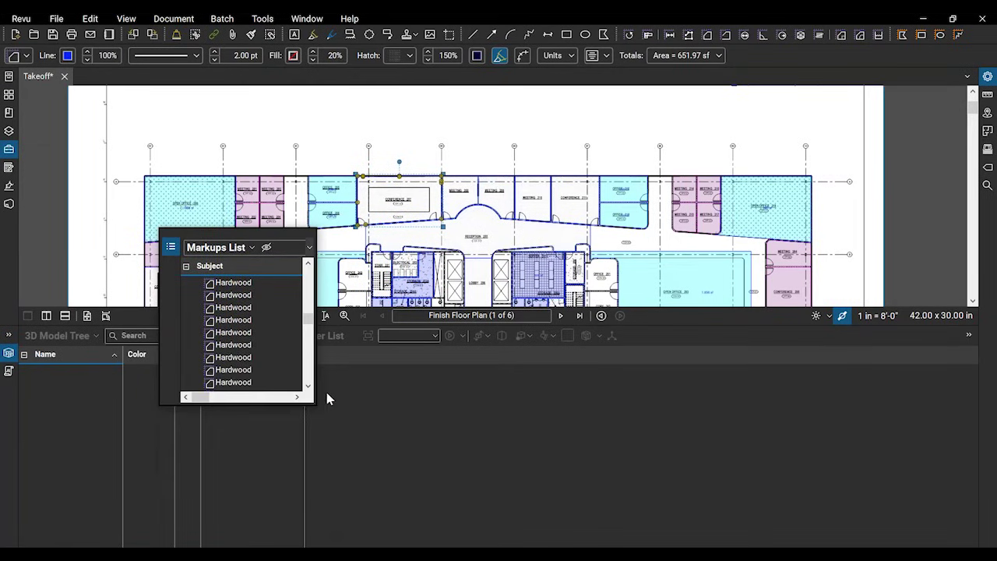
left_click_drag(315, 383, 843, 389)
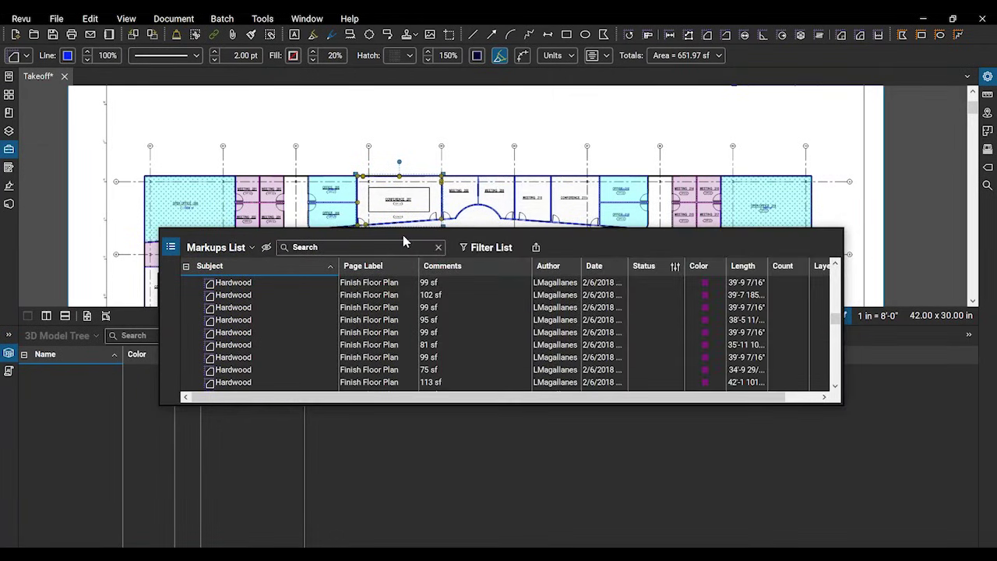
left_click_drag(402, 236, 316, 208)
left_click_drag(341, 355, 330, 507)
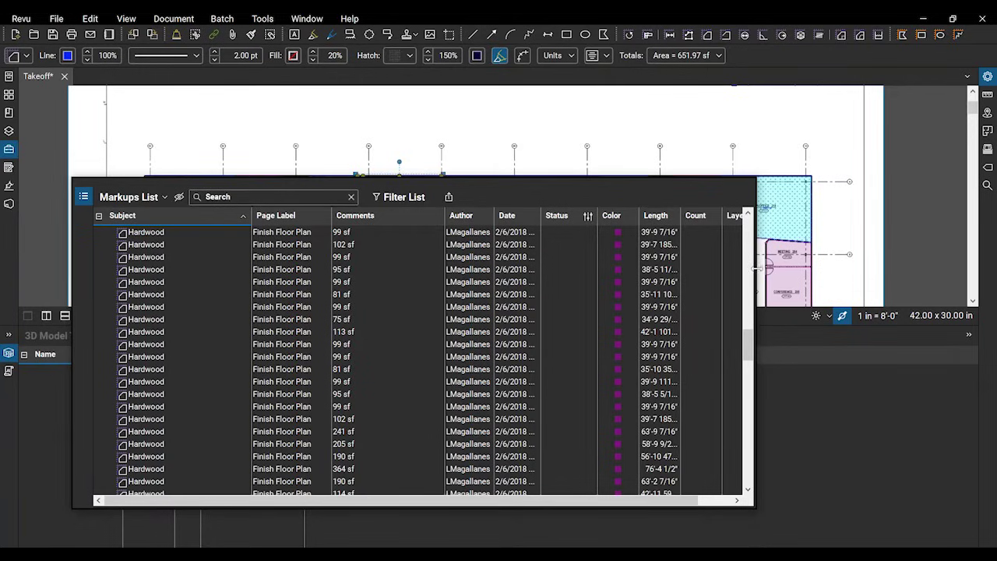
mouse_move(754, 343)
left_mouse_down()
mouse_move(848, 330)
mouse_move(740, 342)
mouse_move(769, 345)
left_mouse_up()
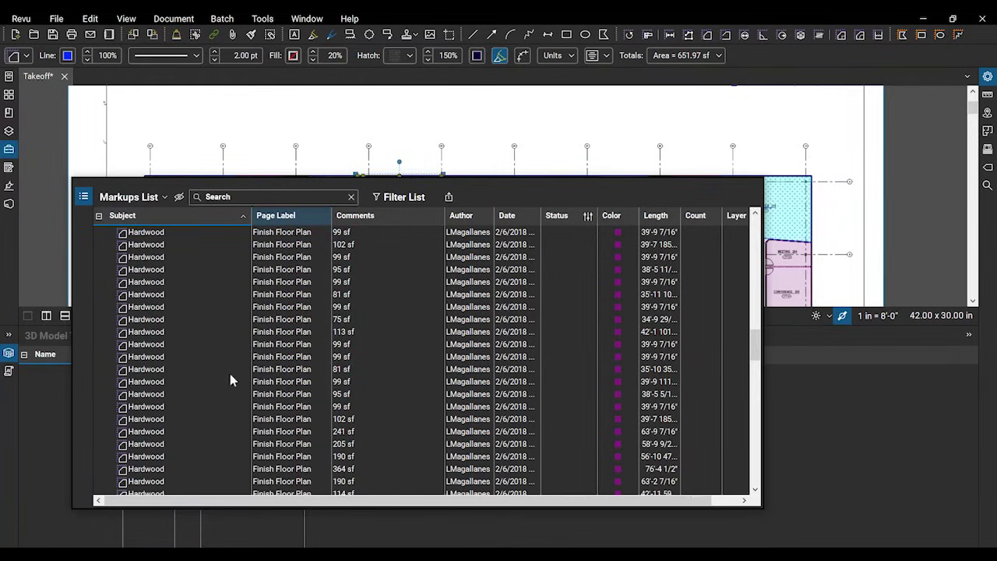
- Reattach the floating Markups List with the Bottom option
left_click(84, 200)
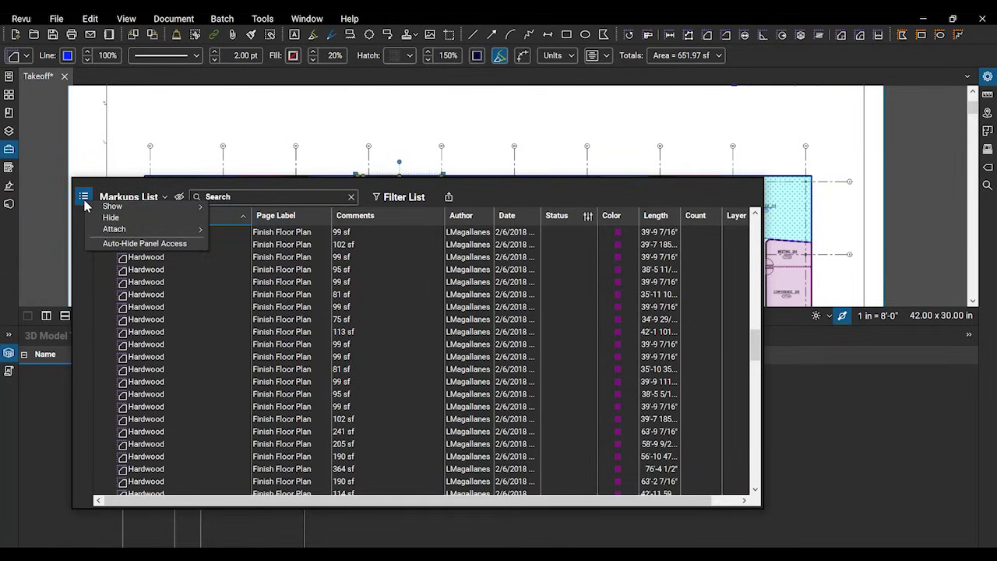
mouse_move(106, 232)
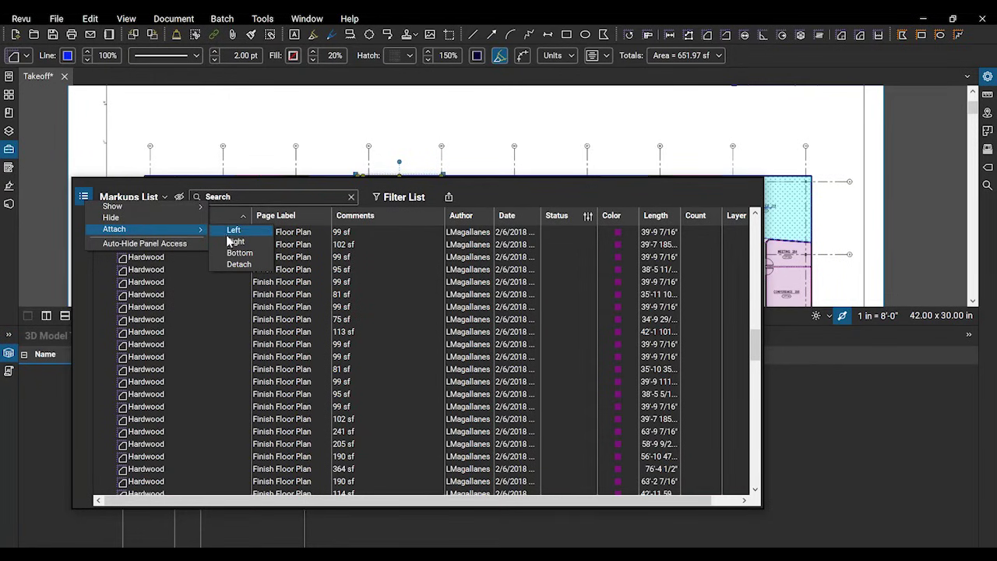
left_click(248, 256)
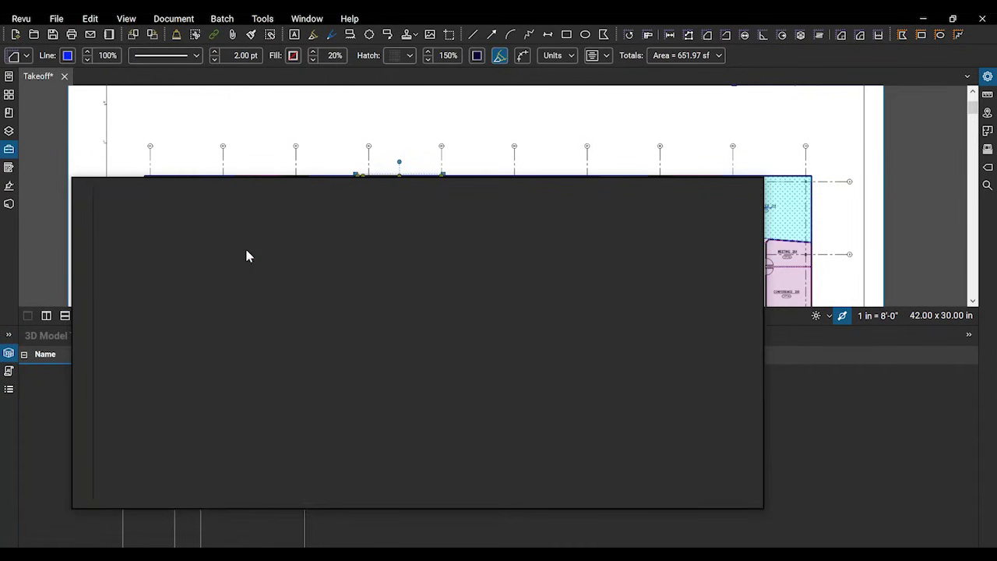
- Look through the Markups List up to its first subject group and turn on the Filter List for its columns
scroll(491, 420, "down", 5)
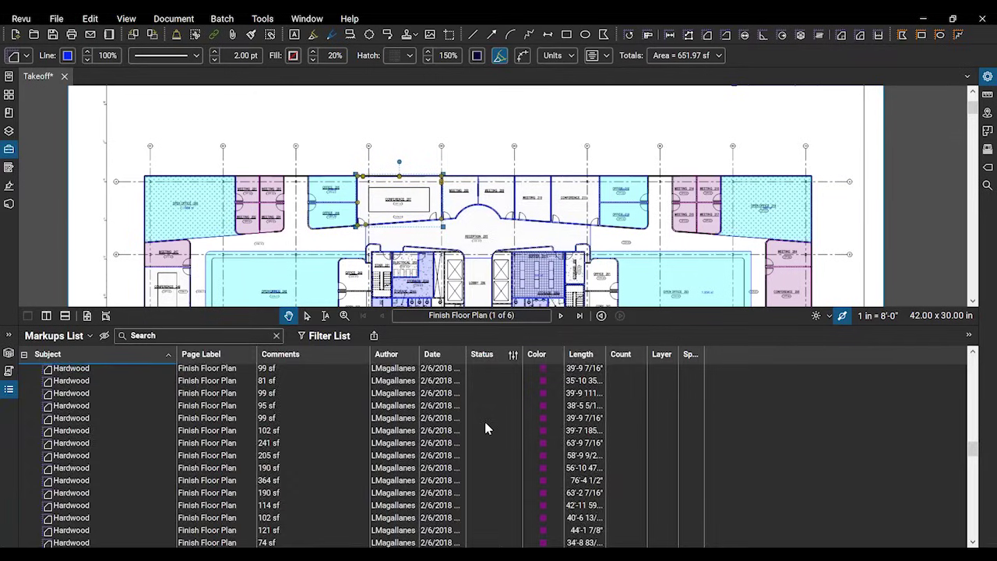
scroll(463, 490, "up", 10)
scroll(463, 505, "up", 10)
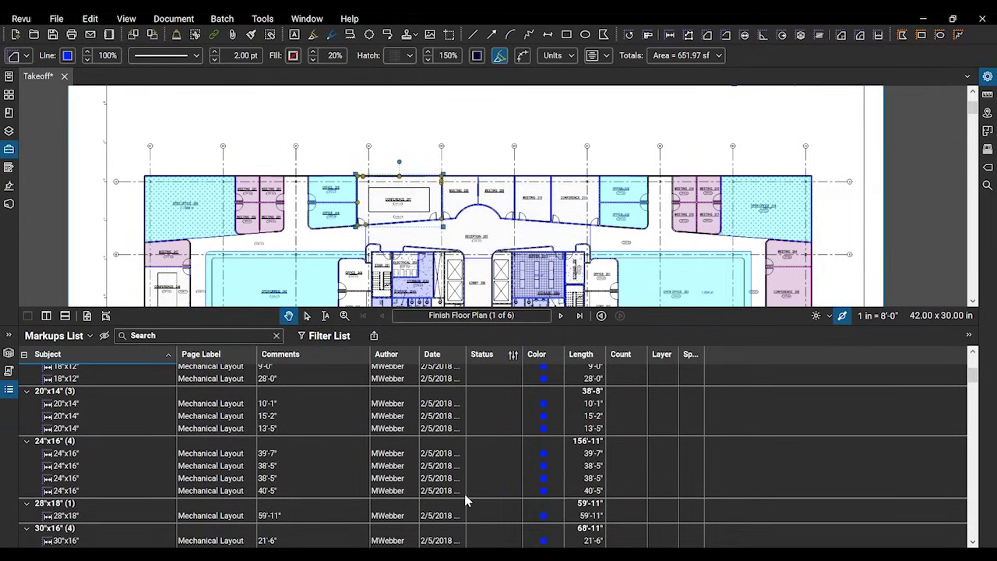
scroll(465, 500, "up", 4)
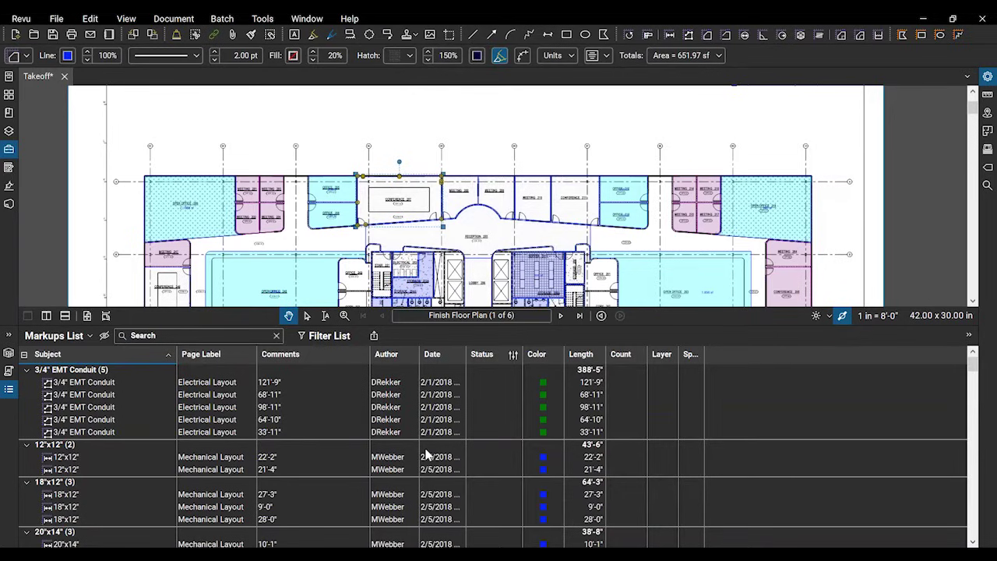
left_click(328, 335)
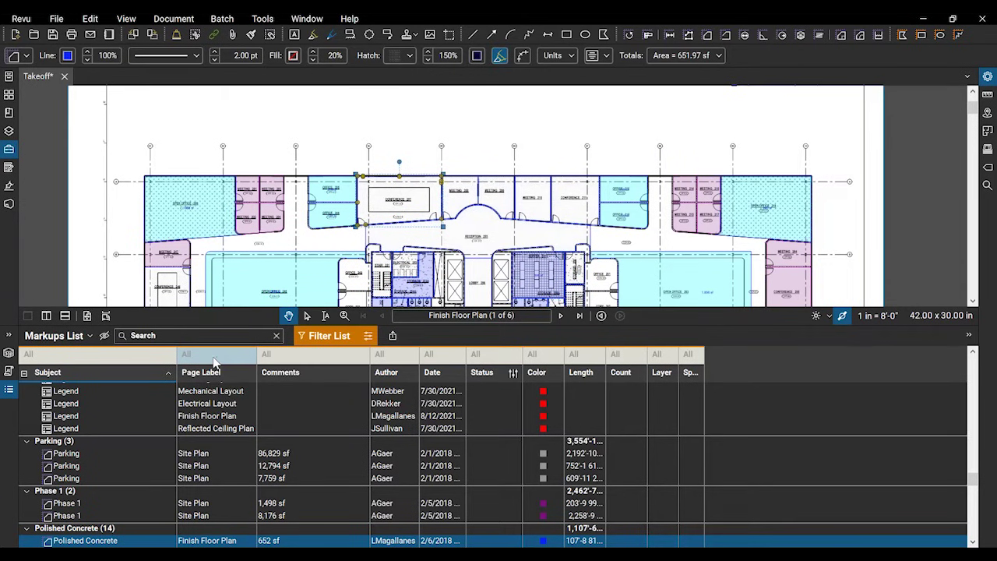
left_click_drag(458, 248, 431, 174)
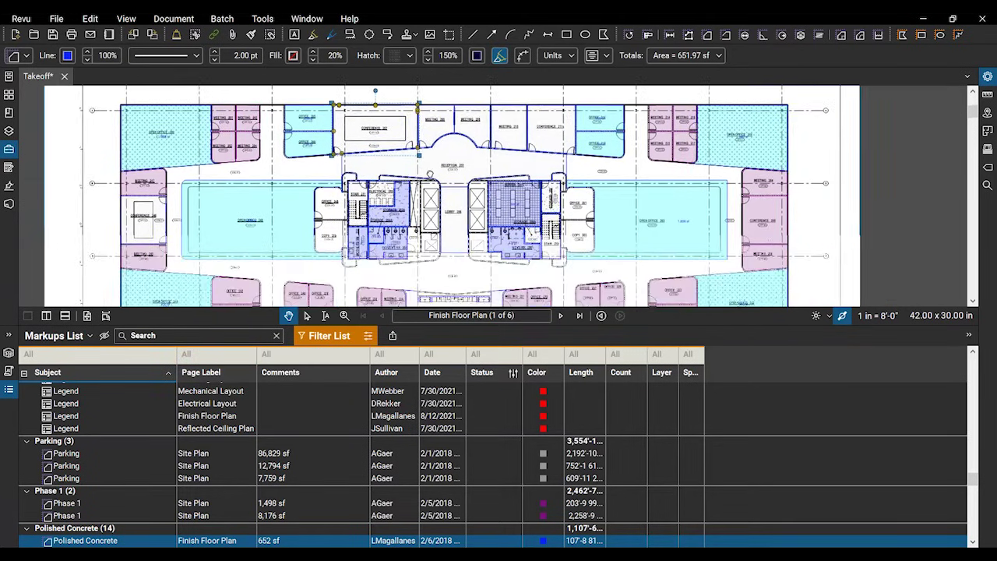
- Deselect the floor plan markup and filter the Markups List's Page Label column to Finish Floor Plan
scroll(451, 242, "down", 3)
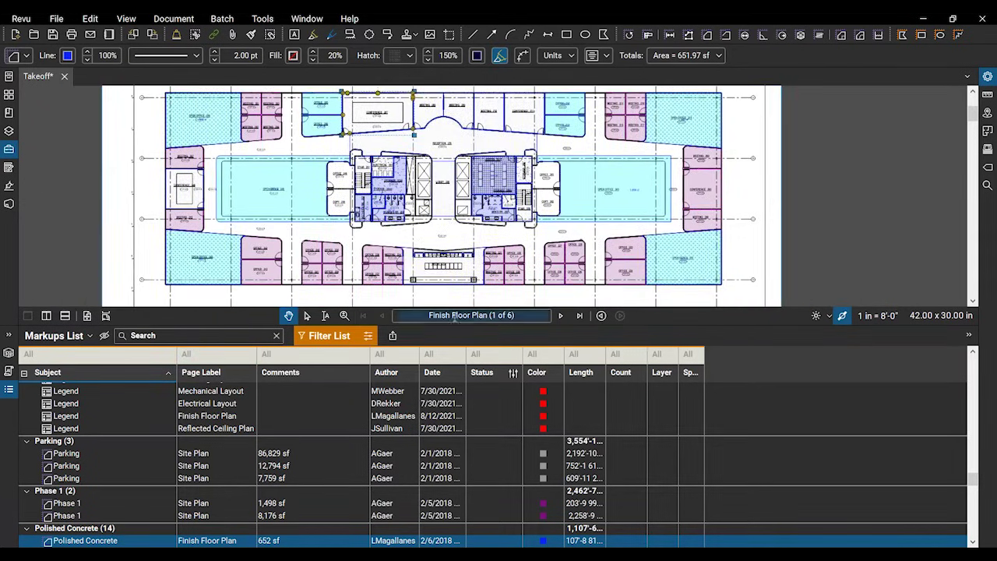
left_click(116, 228)
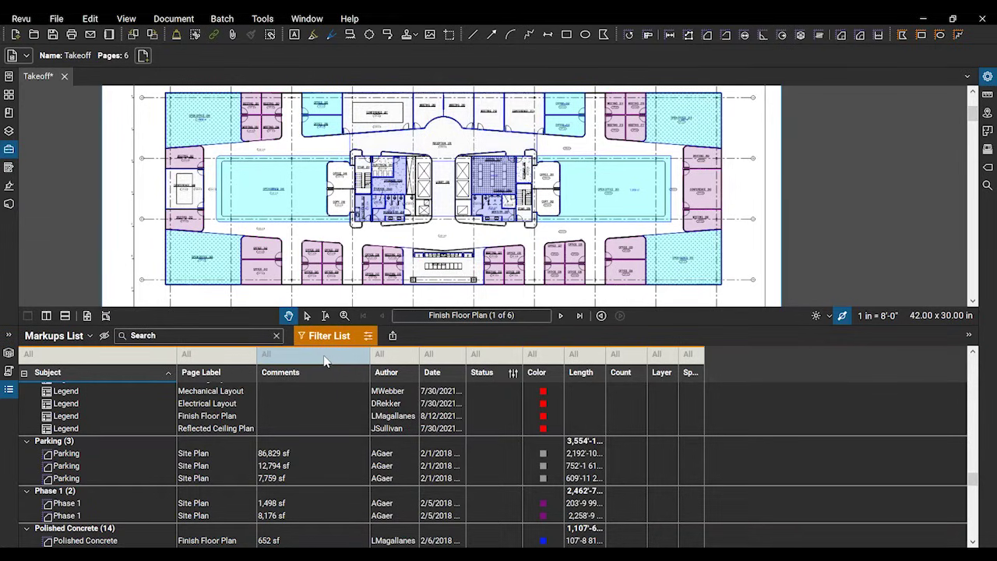
left_click(211, 356)
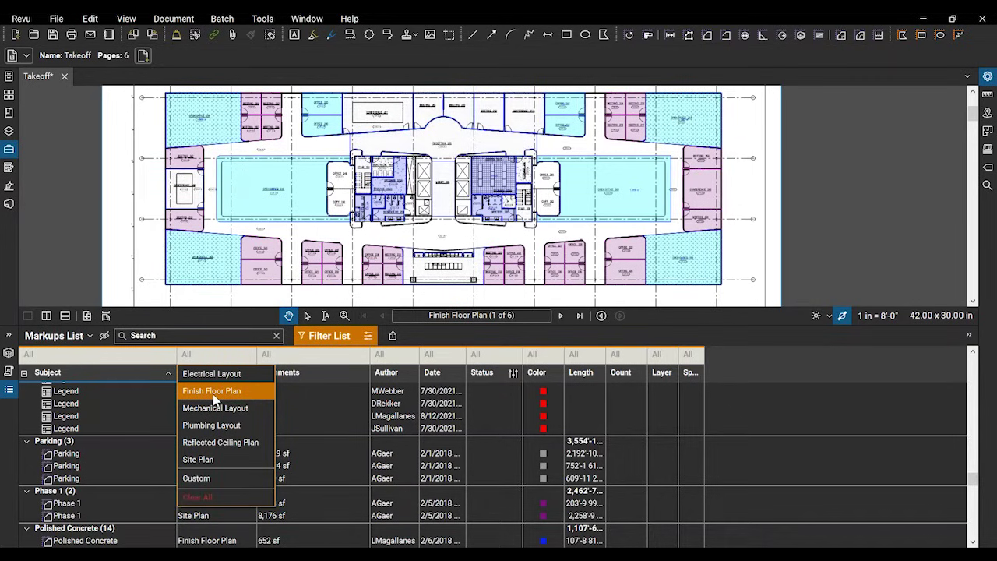
left_click(214, 392)
- Look through the Comments filter choices and the Finish Floor Plan markups in each subject group, from Carpet 1 to Tile
left_click(313, 356)
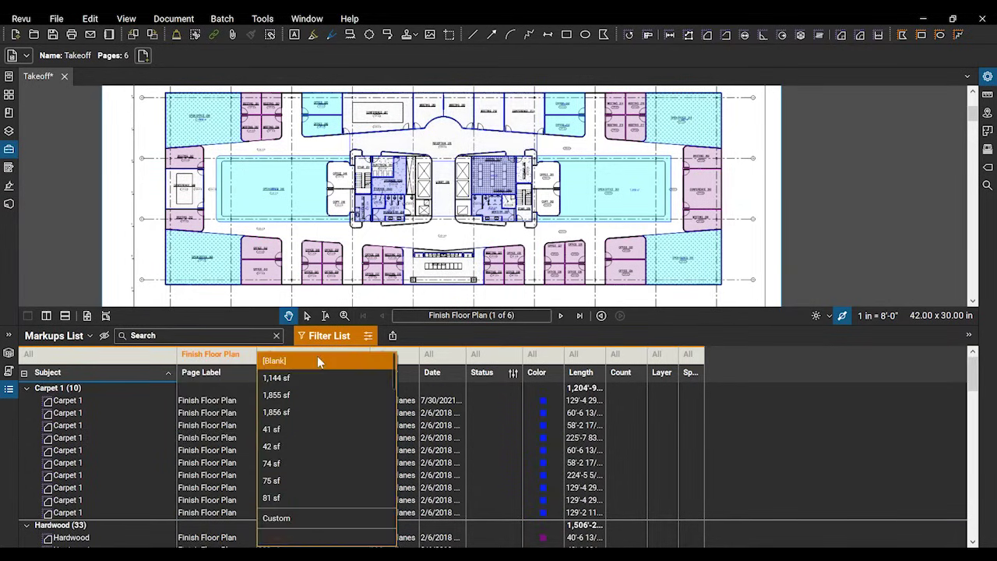
scroll(248, 445, "down", 18)
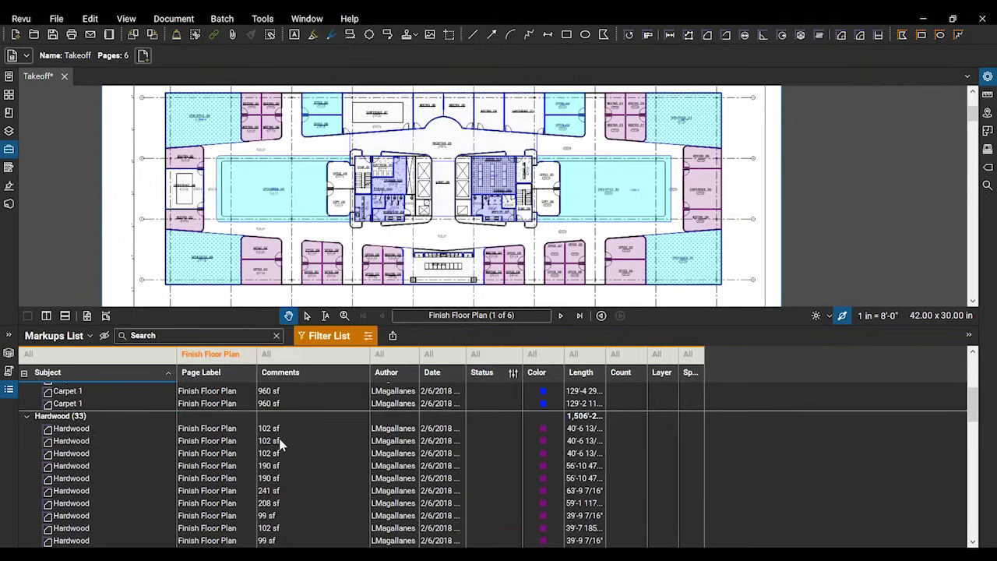
scroll(282, 447, "up", 12)
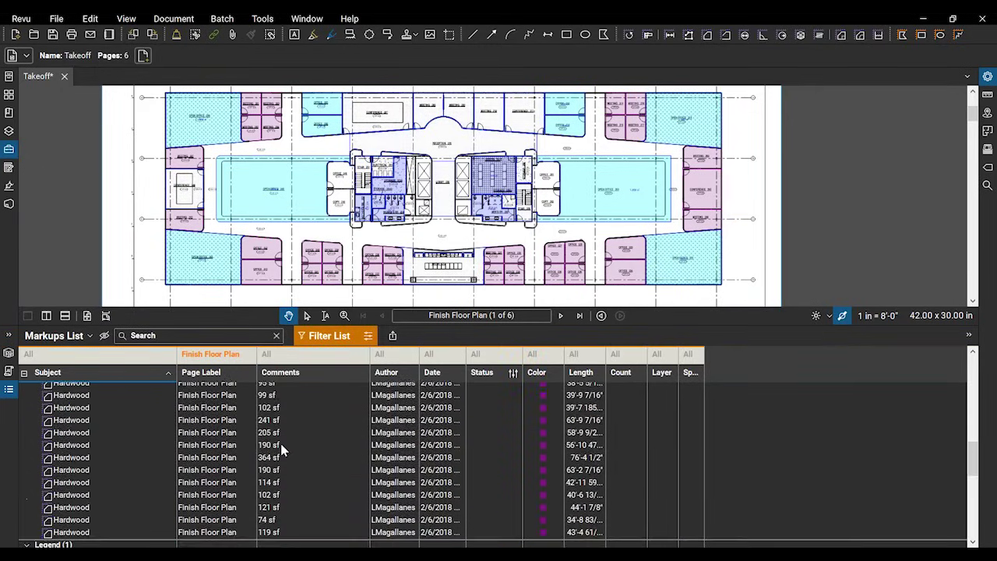
scroll(257, 477, "up", 1)
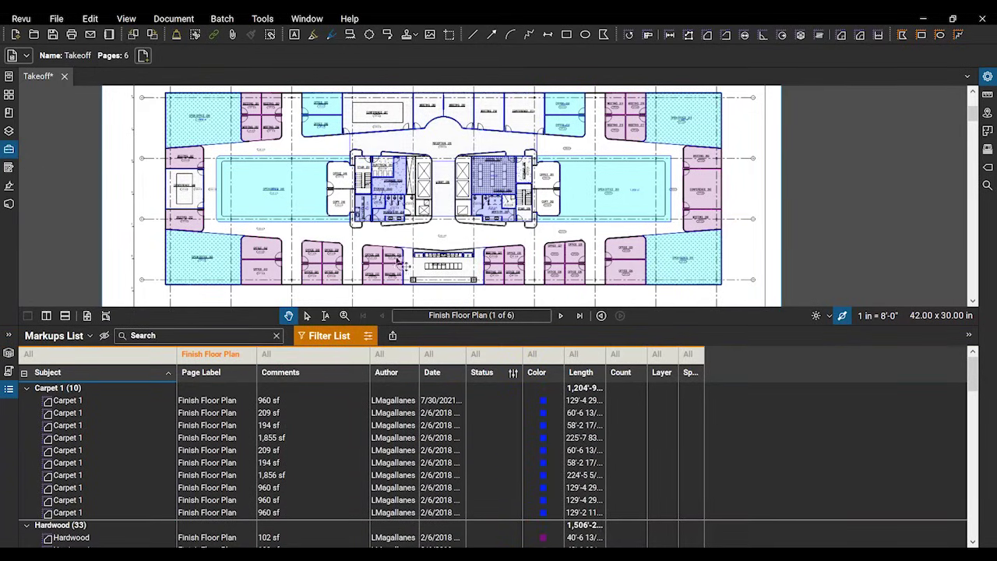
left_click_drag(466, 234, 425, 218)
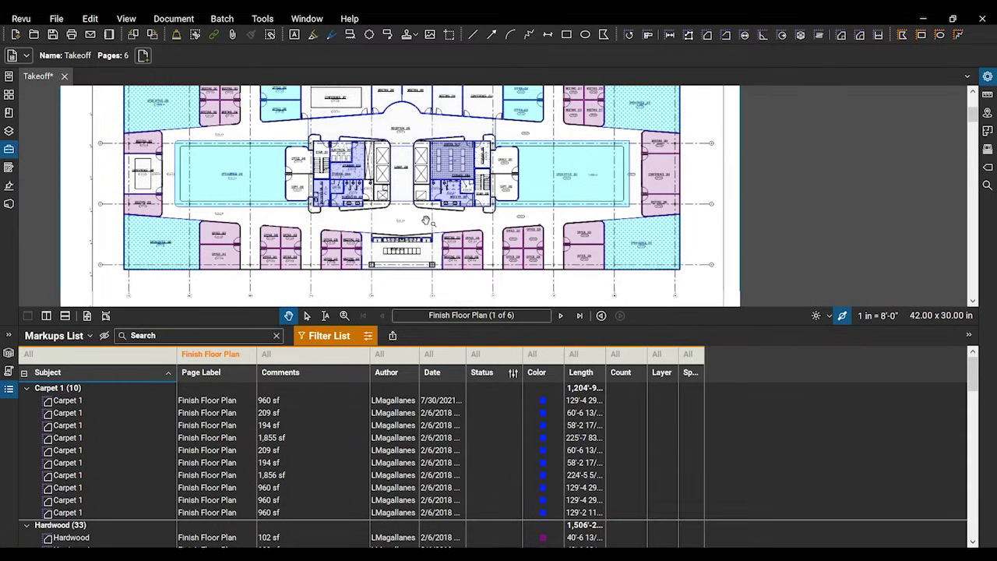
scroll(309, 470, "down", 5)
scroll(223, 469, "down", 8)
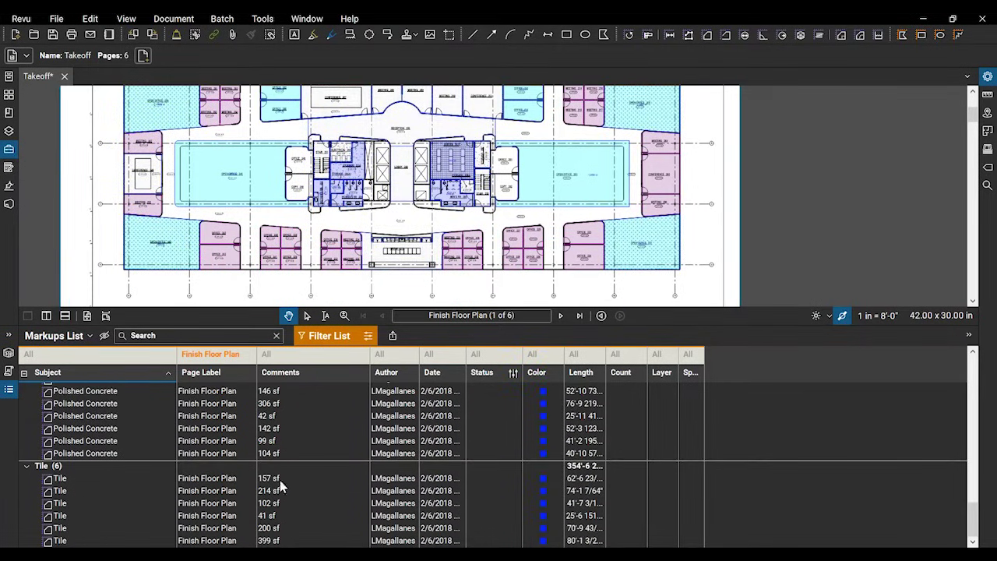
scroll(285, 465, "up", 15)
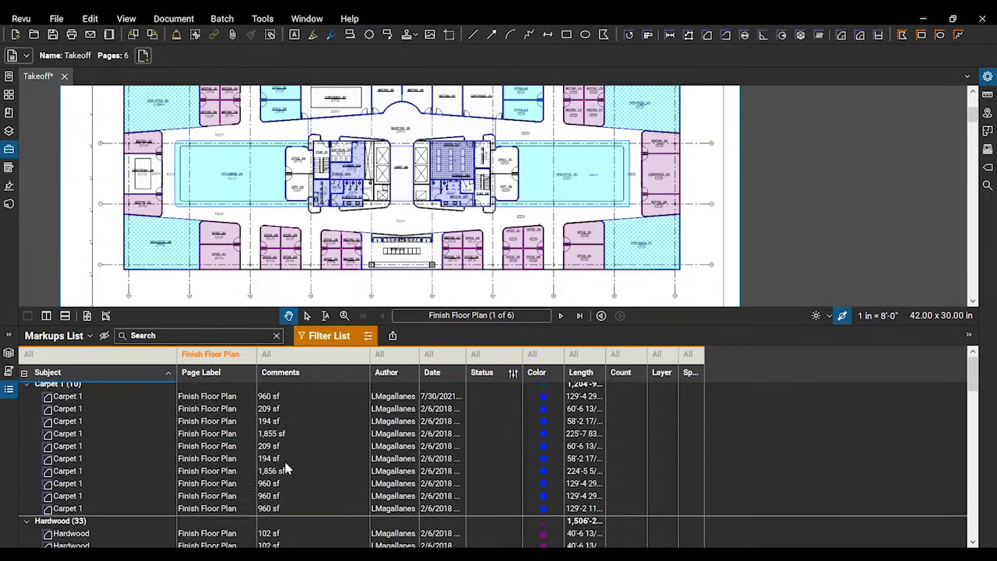
scroll(417, 489, "down", 12)
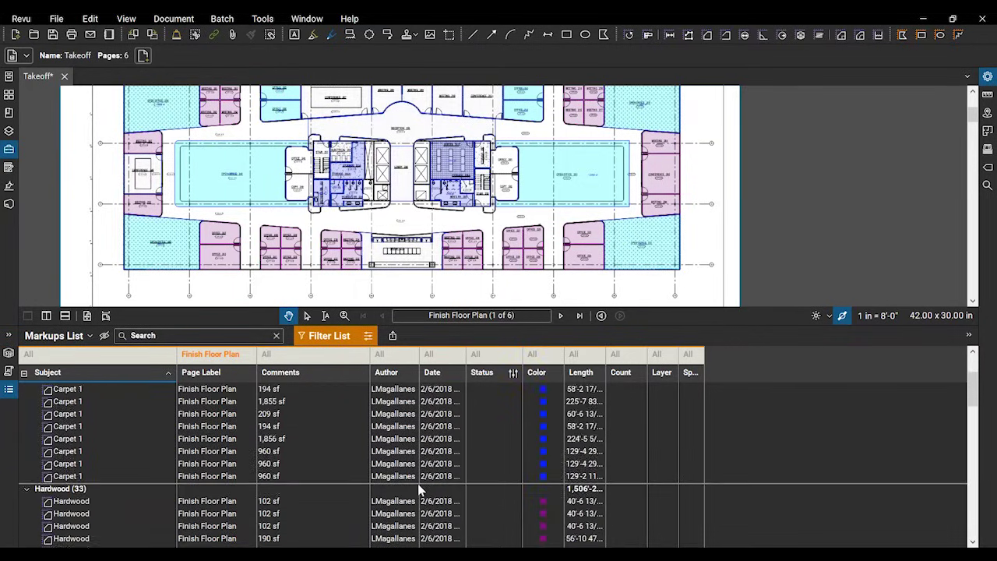
scroll(416, 489, "down", 6)
scroll(417, 489, "up", 18)
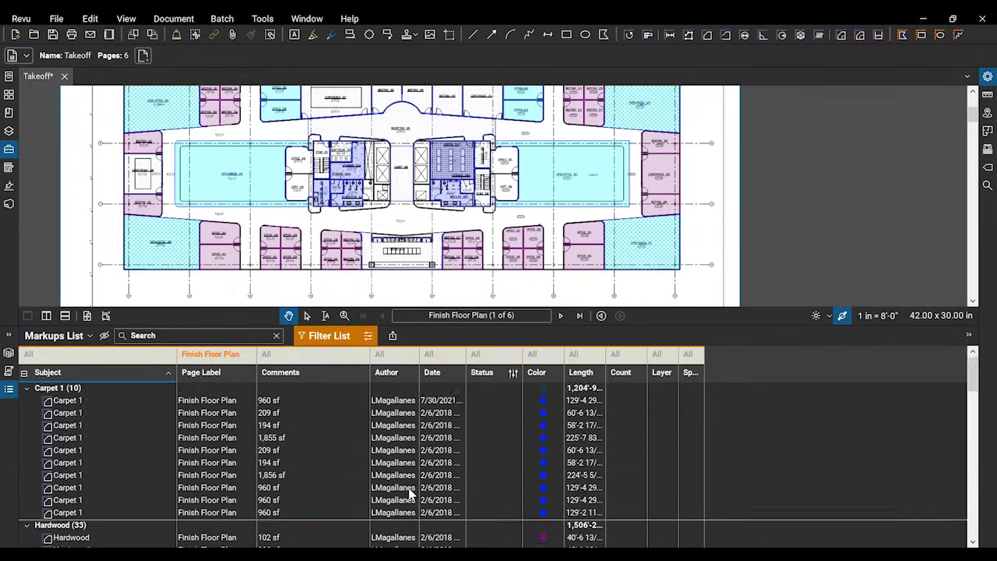
- Filter the Date column to Past 14 days and examine which markups still show on the floor plan
left_click(446, 358)
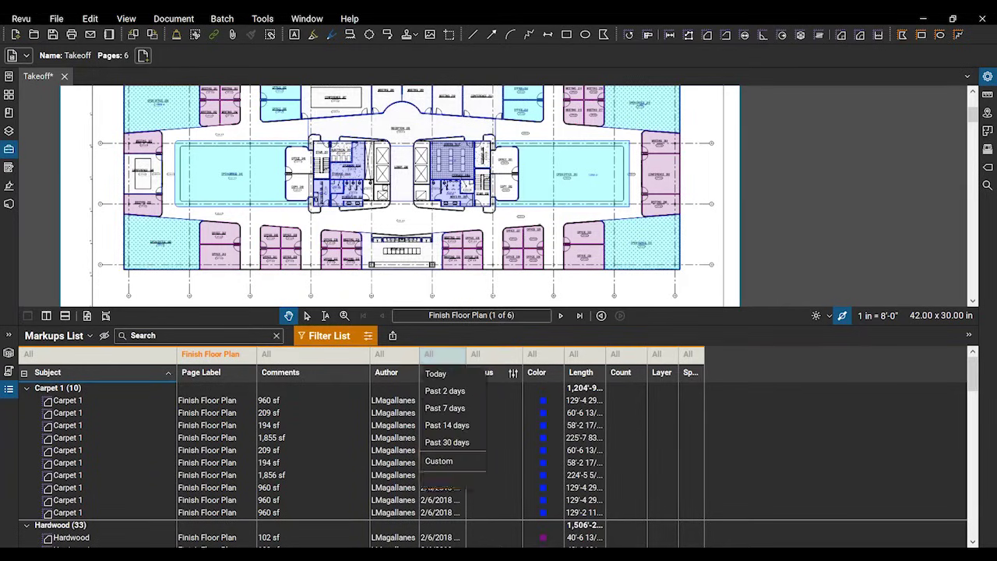
left_click(460, 433)
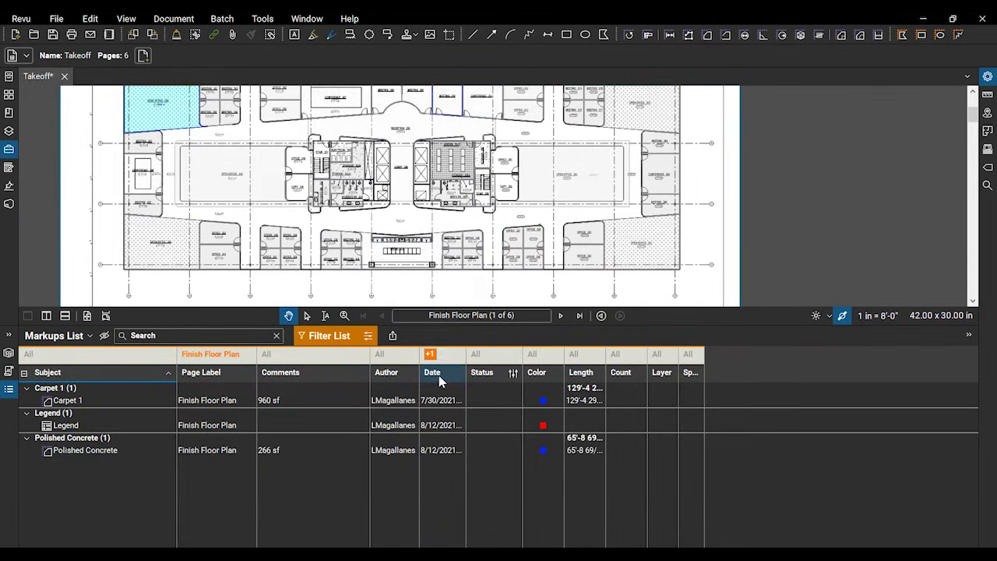
scroll(413, 296, "down", 3)
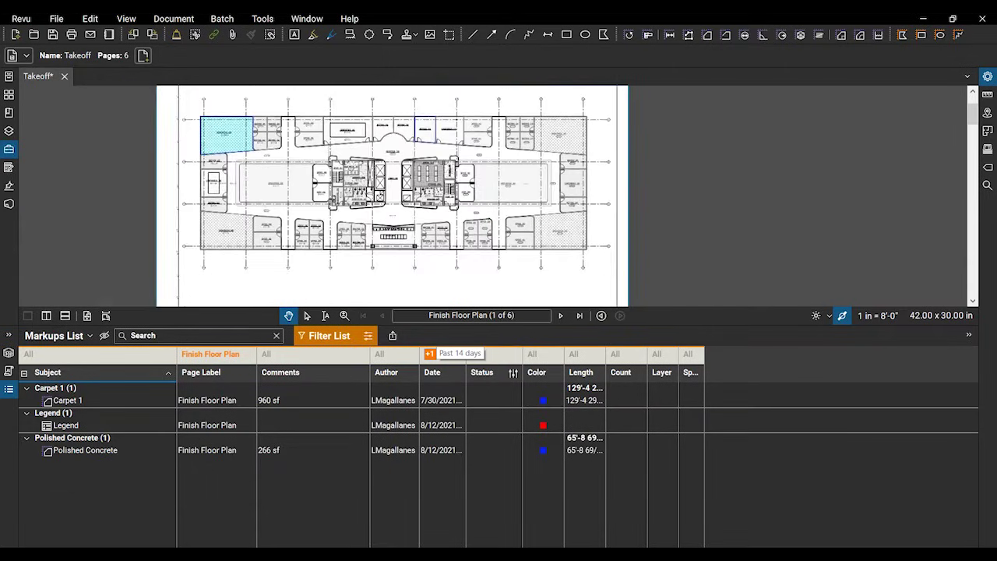
scroll(297, 182, "up", 3)
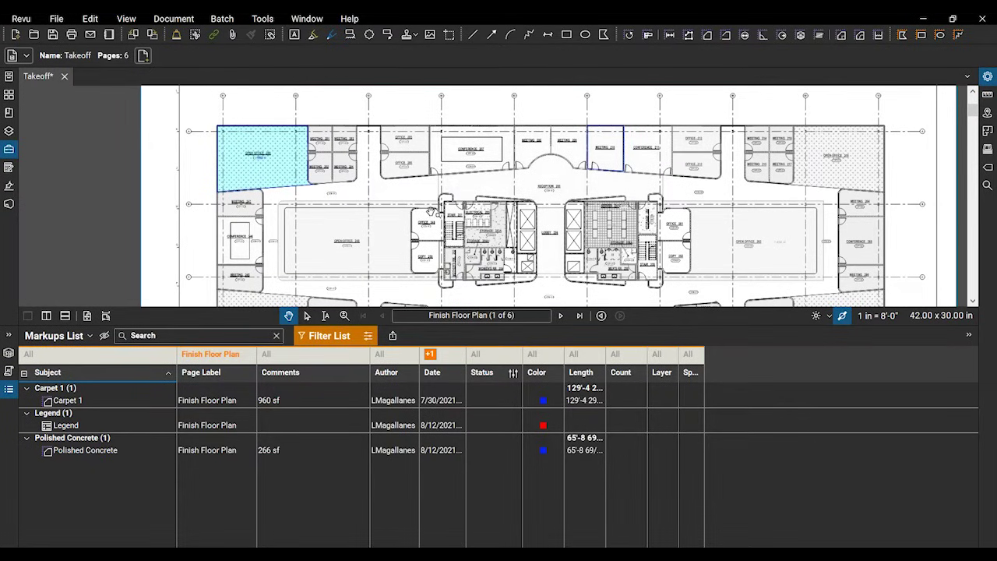
scroll(601, 221, "down", 3)
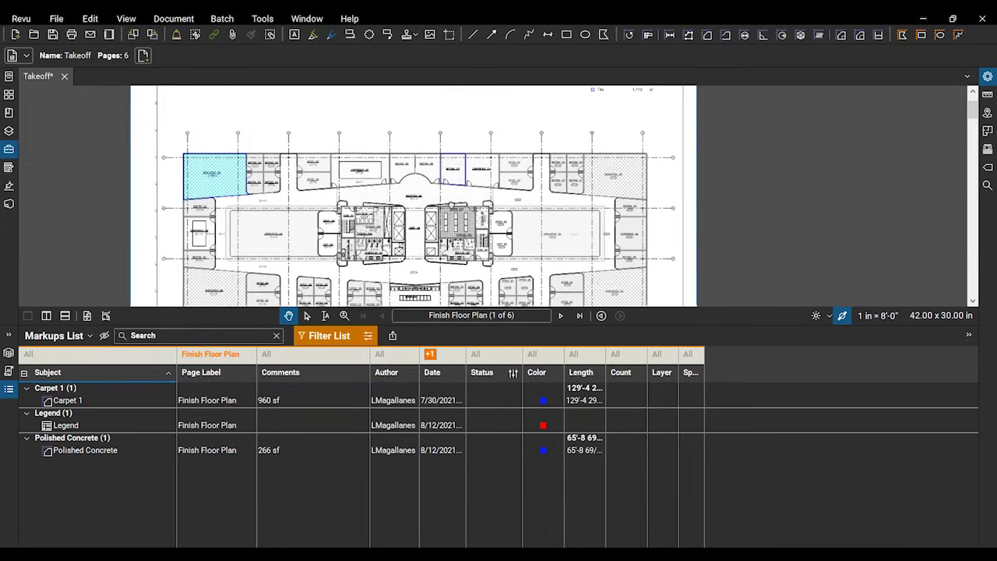
scroll(421, 195, "down", 1)
scroll(305, 204, "up", 3)
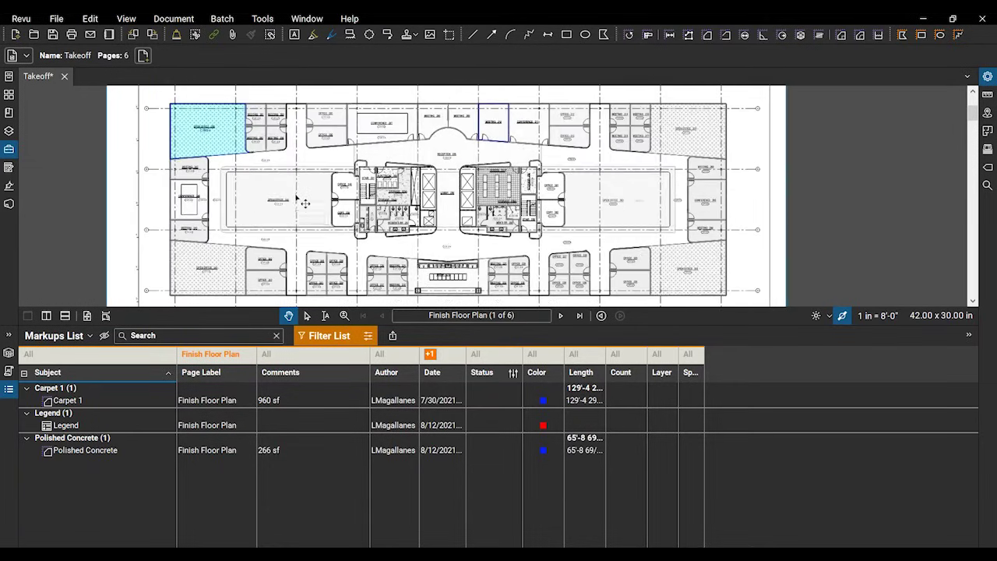
- Make the Markups List shorter and save its current filter combination as My Filter
left_click_drag(476, 322, 462, 379)
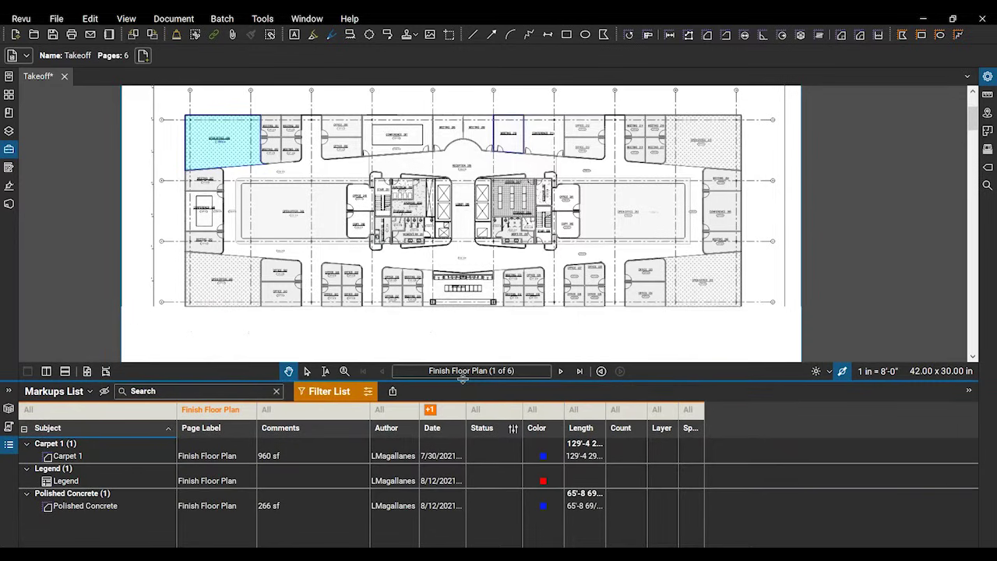
left_click(374, 397)
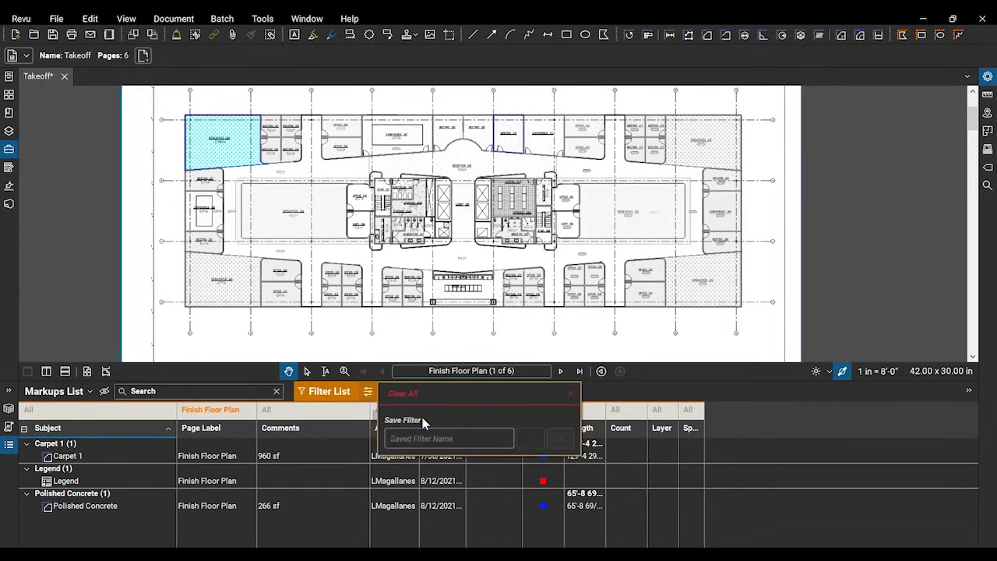
left_click(369, 396)
left_click(367, 396)
left_click(368, 394)
left_click(425, 439)
type("My Filter")
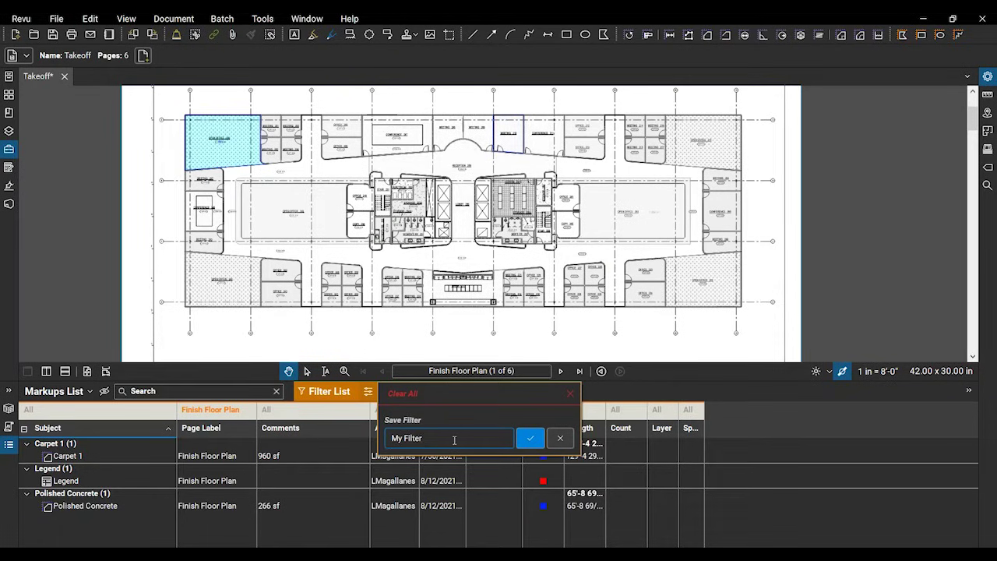
left_click(530, 437)
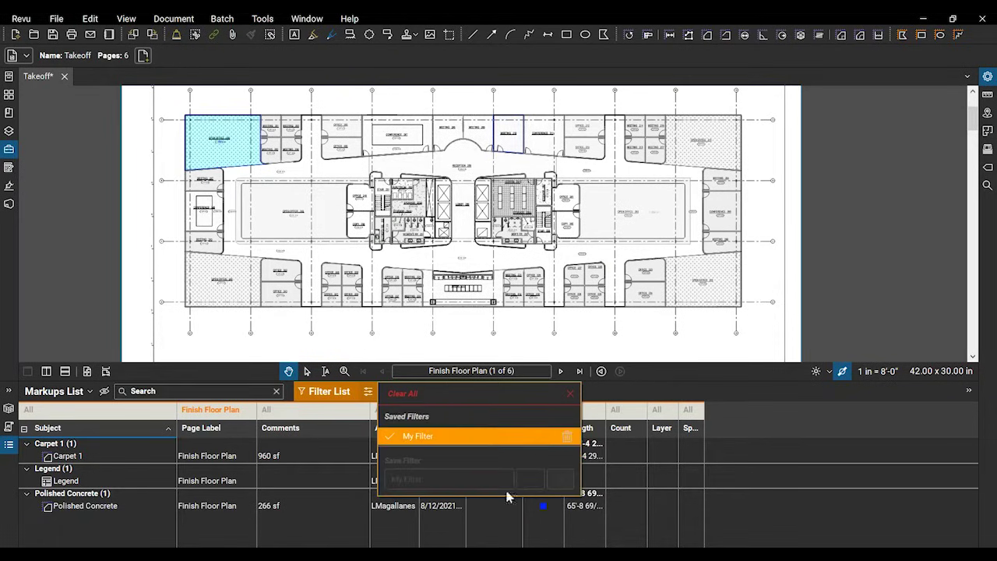
- Clear all filters from the Markups List and select the 98'-11" 3/4" EMT Conduit markup on the Electrical Layout
left_click(368, 392)
left_click(441, 399)
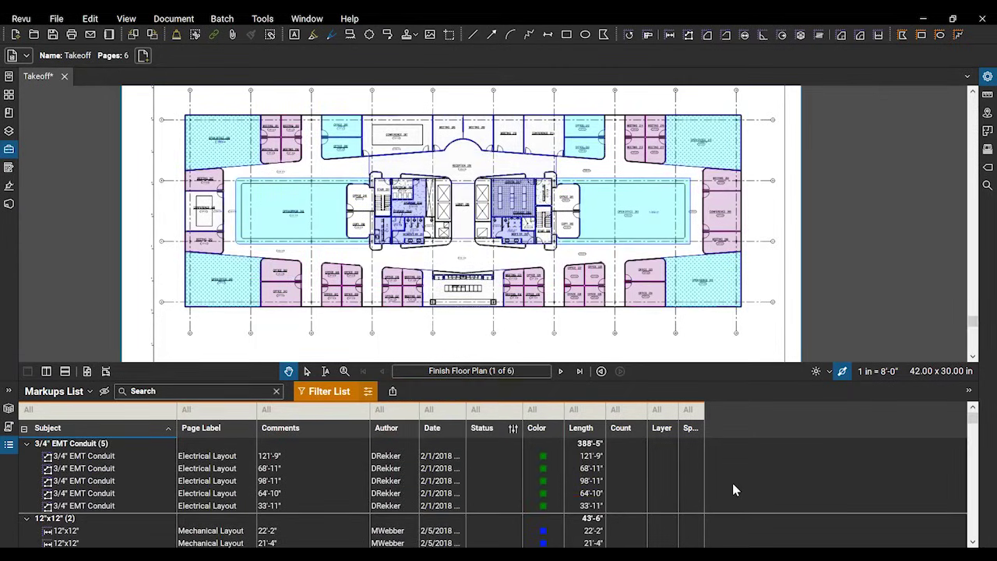
left_click(506, 481)
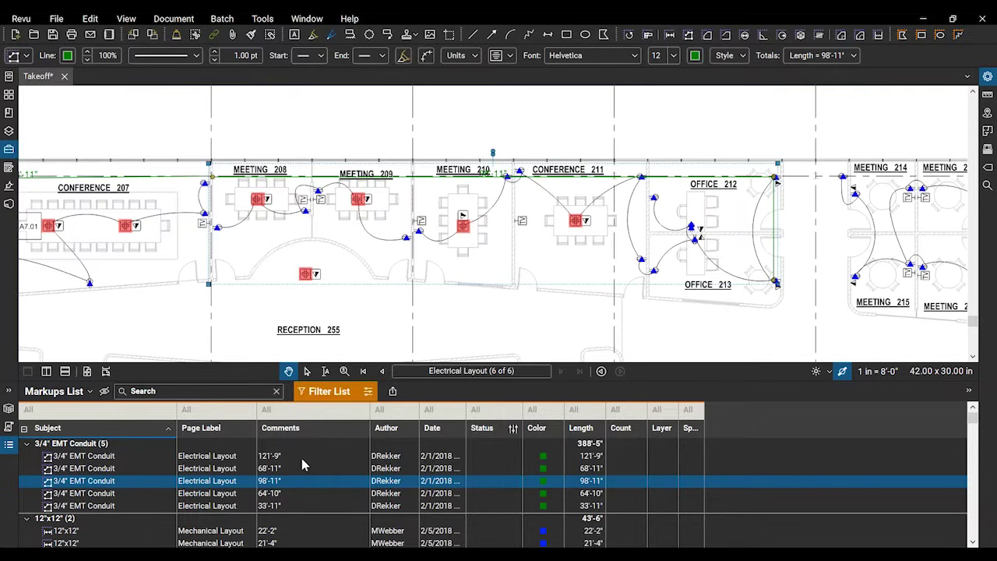
- Apply the saved filter My Filter and look over the filtered markups on the whole Finish Floor Plan
left_click(367, 392)
left_click(407, 437)
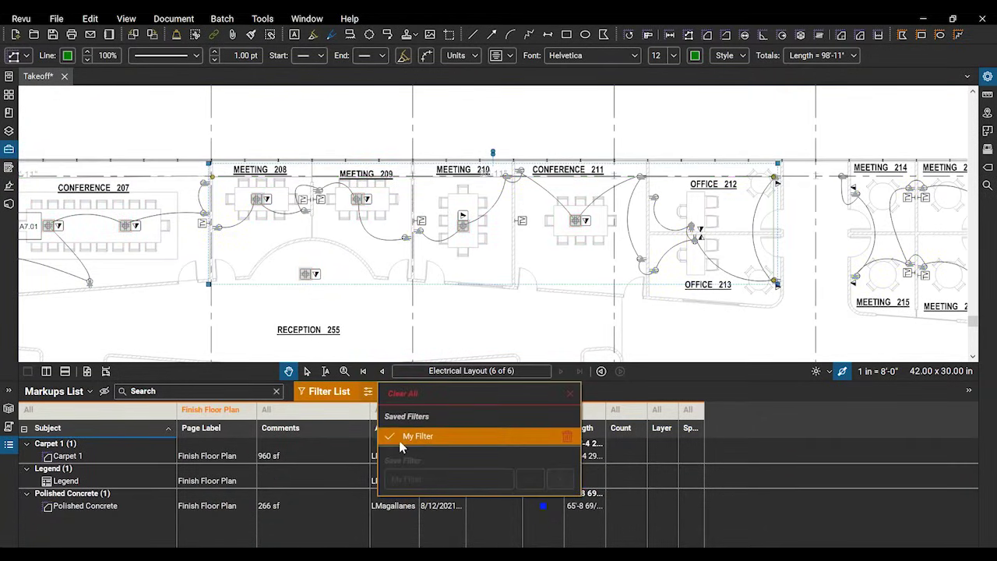
left_click(364, 372)
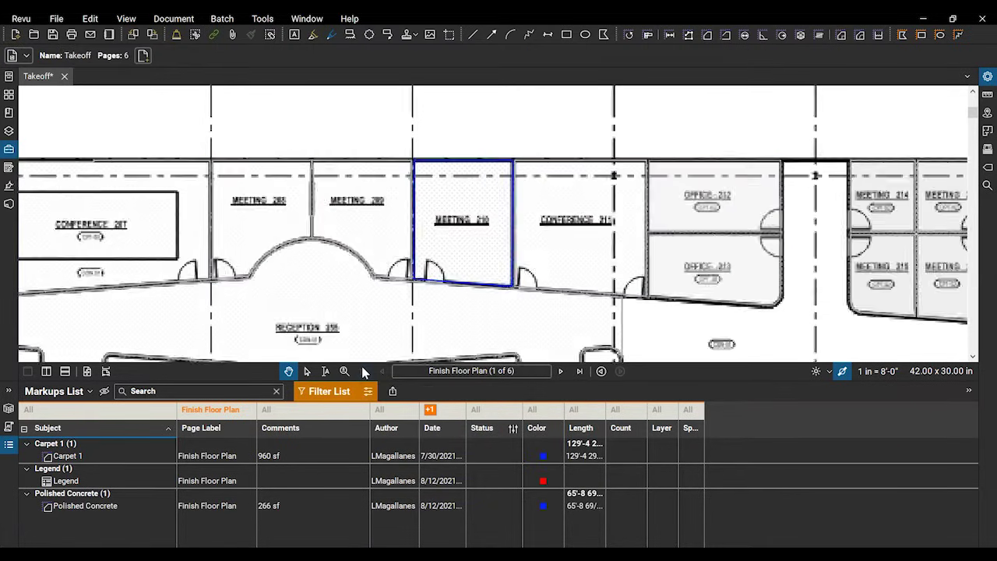
scroll(291, 221, "down", 5)
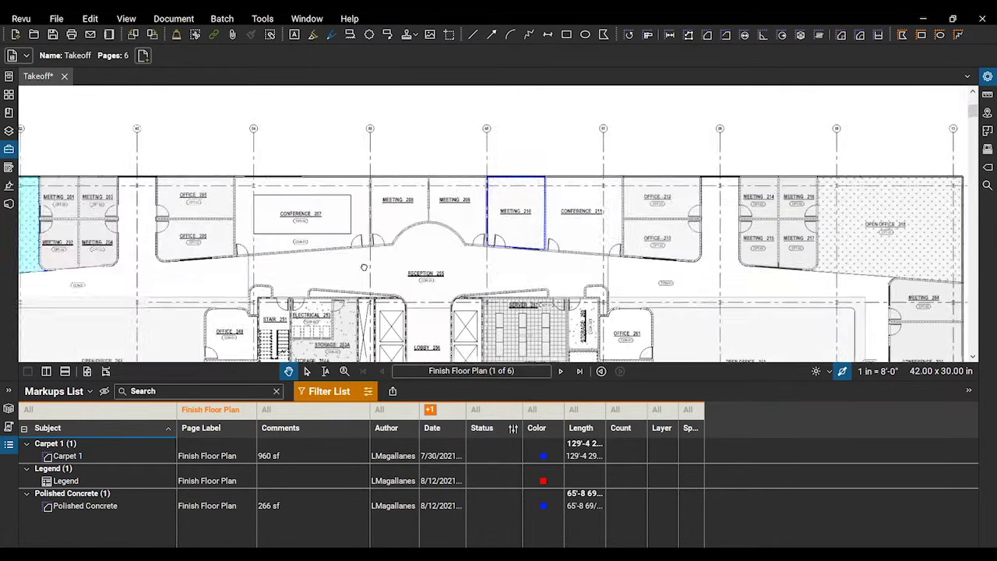
scroll(338, 217, "down", 3)
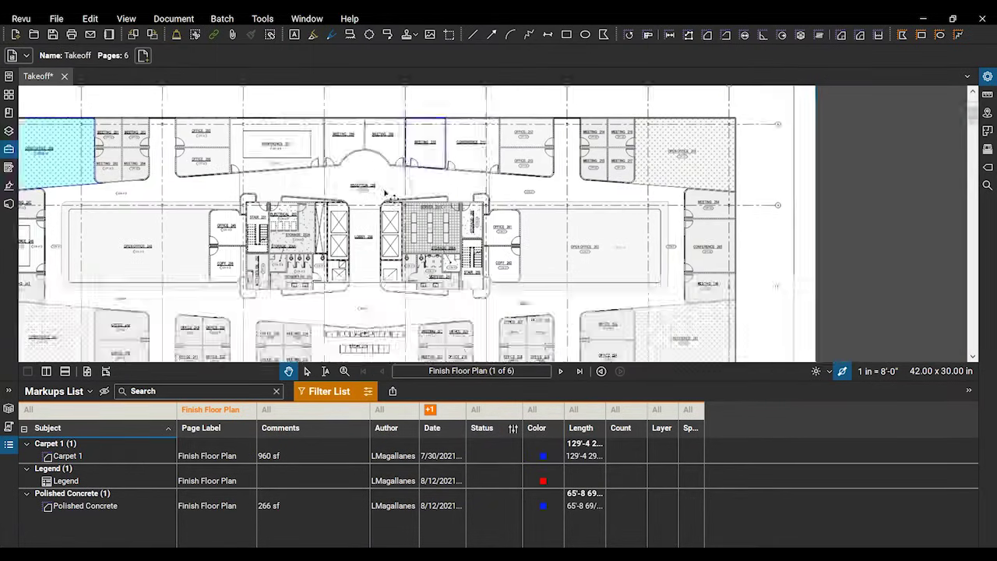
left_click_drag(338, 218, 379, 203)
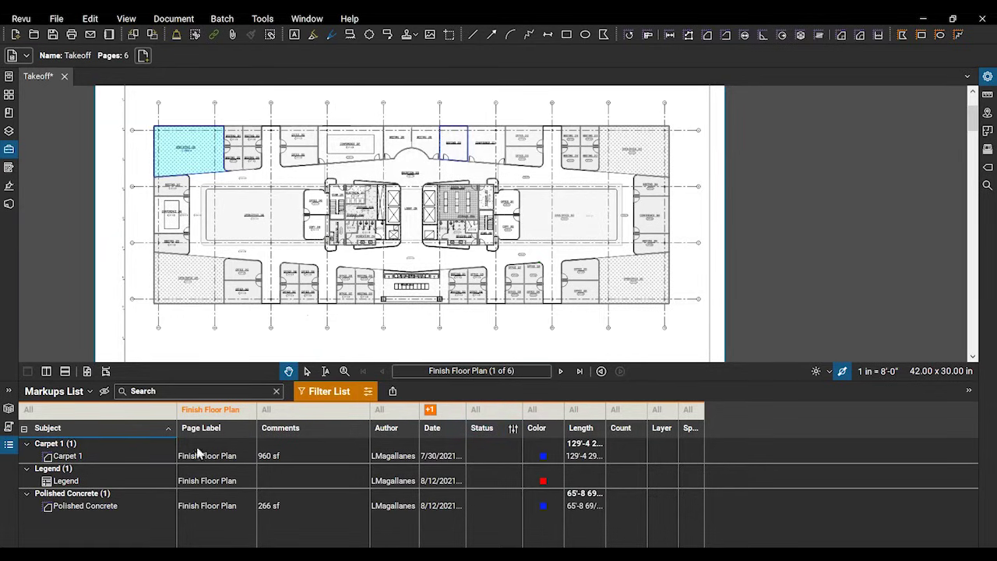
- Clear the applied My Filter settings so the Markups List is unfiltered
left_click(368, 391)
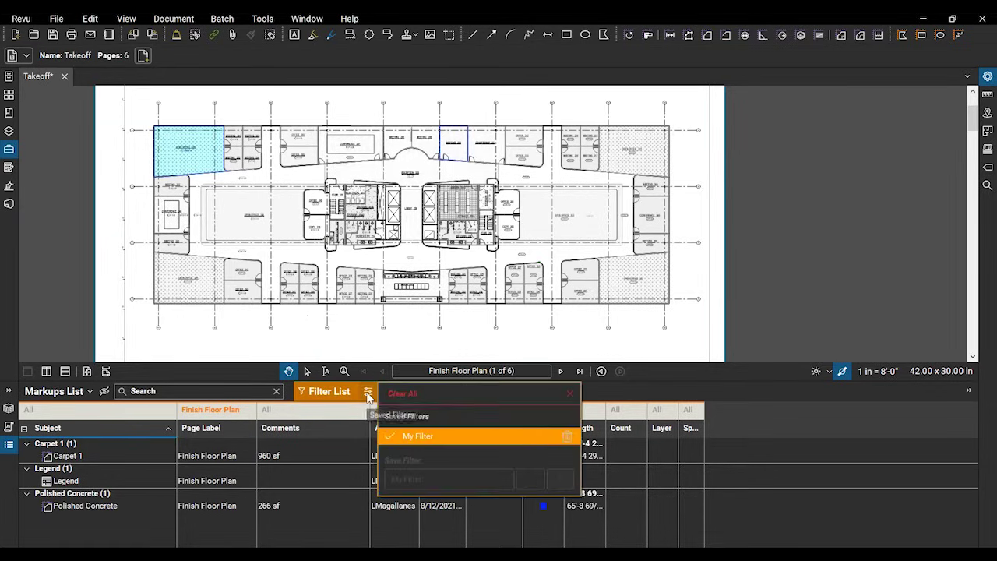
left_click(520, 400)
left_click(727, 482)
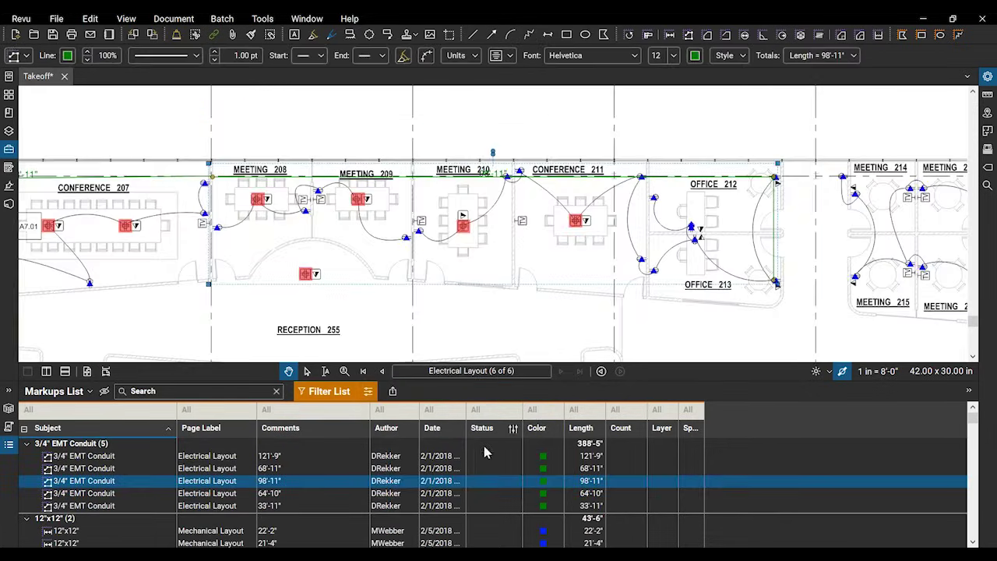
- Set the status of the 27'-3" 18"x12" markup on the Mechanical Layout to Rejected, followed by None
scroll(491, 462, "down", 2)
double_click(491, 458)
left_click(491, 482)
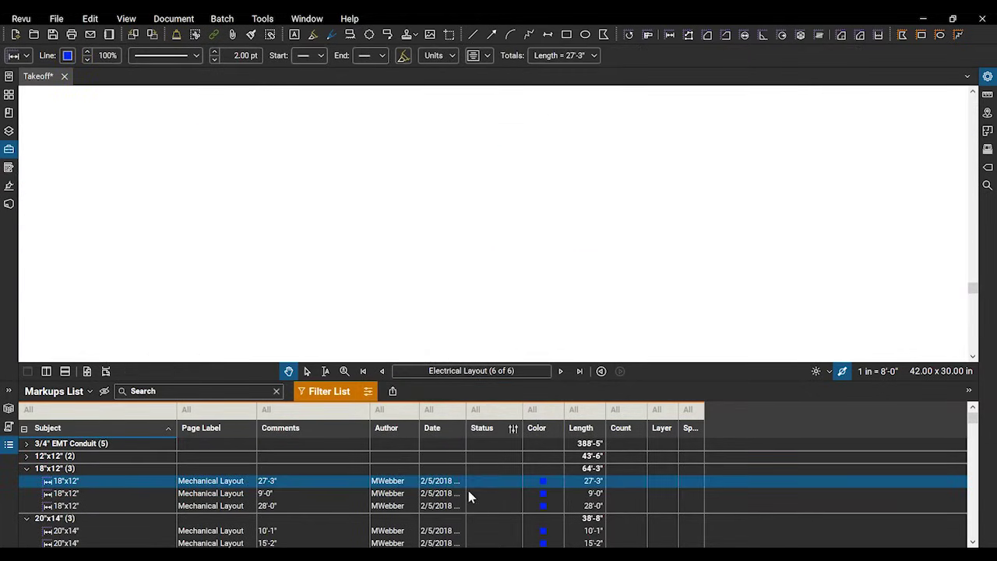
left_click(501, 482)
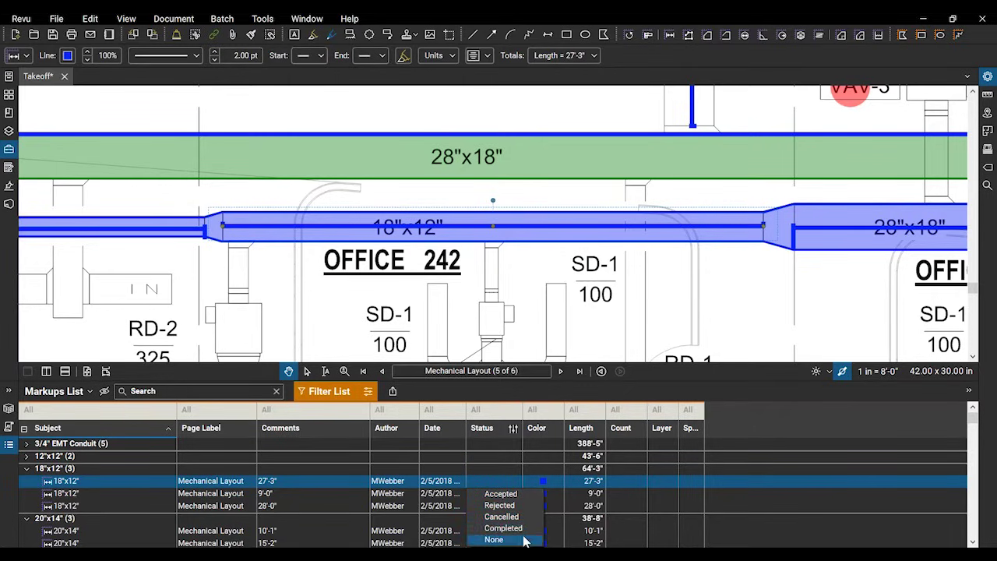
left_click(499, 505)
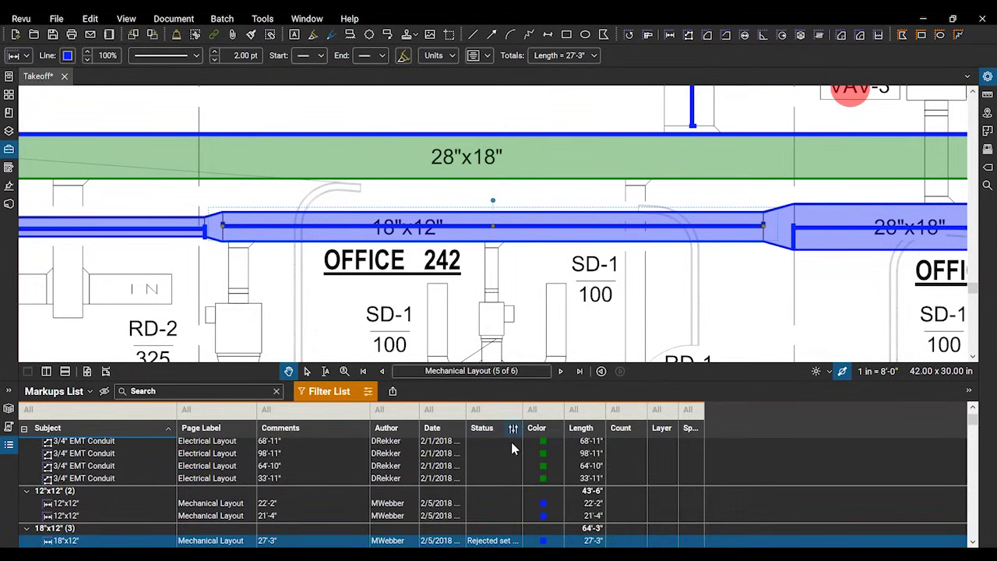
left_click(520, 539)
left_click(499, 541)
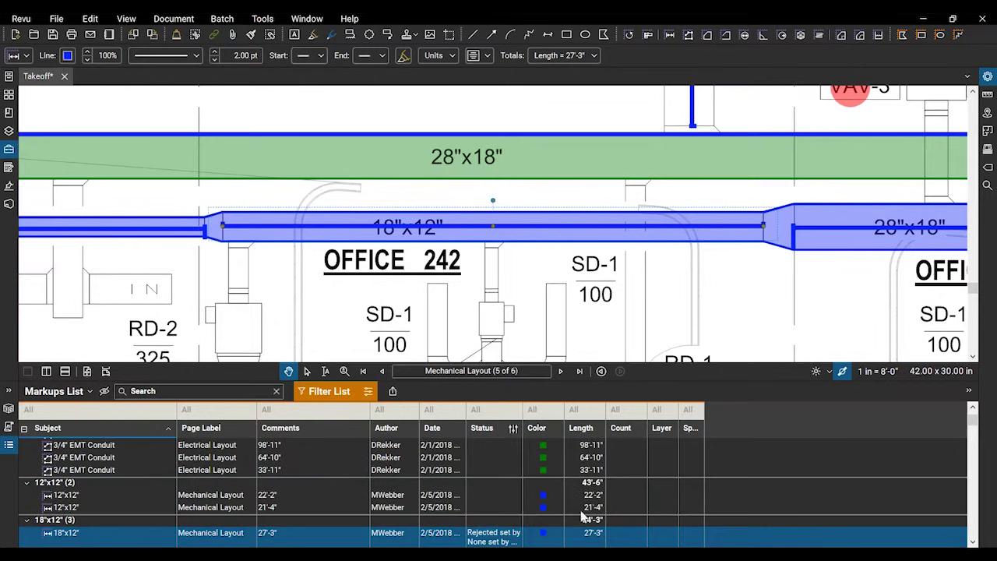
- Turn off the filter row of the Markups List and go to the first page, the Finish Floor Plan
scroll(472, 493, "up", 1)
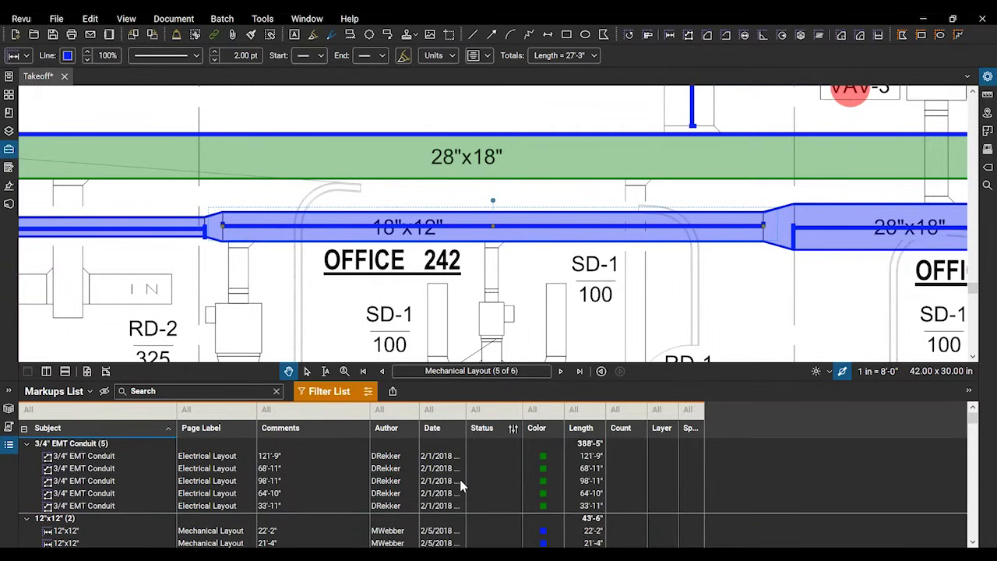
left_click(327, 391)
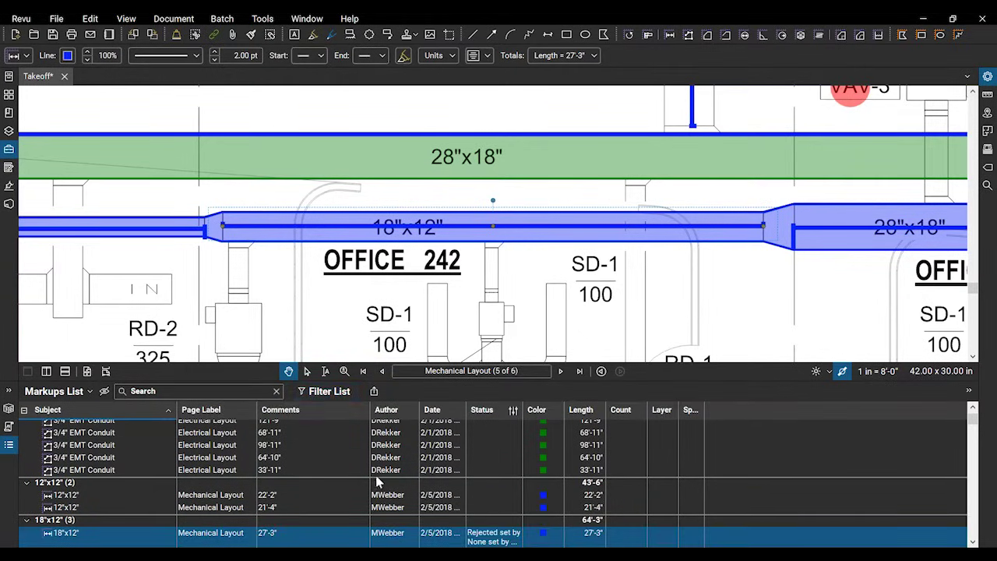
scroll(377, 481, "up", 1)
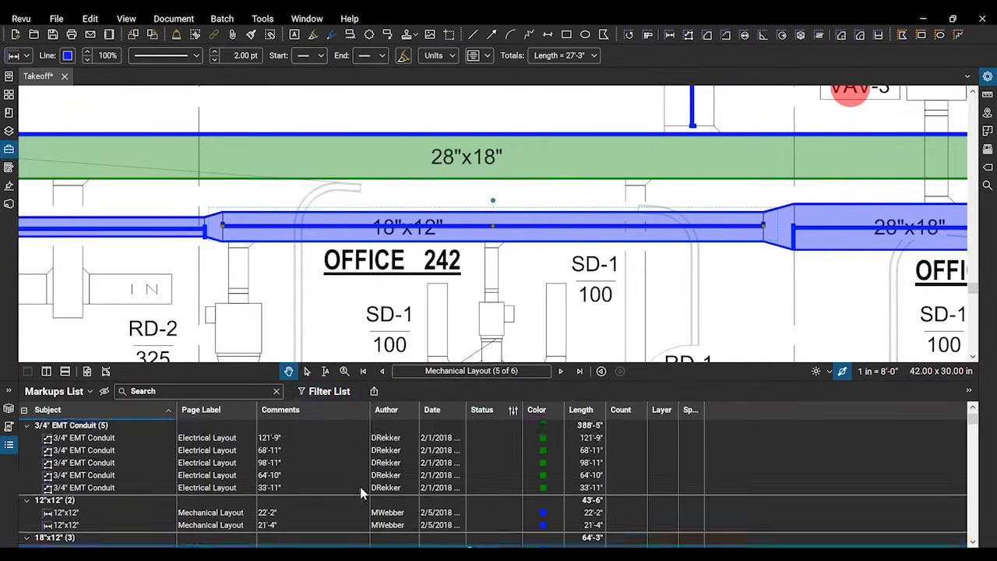
left_click(363, 370)
scroll(465, 228, "down", 6)
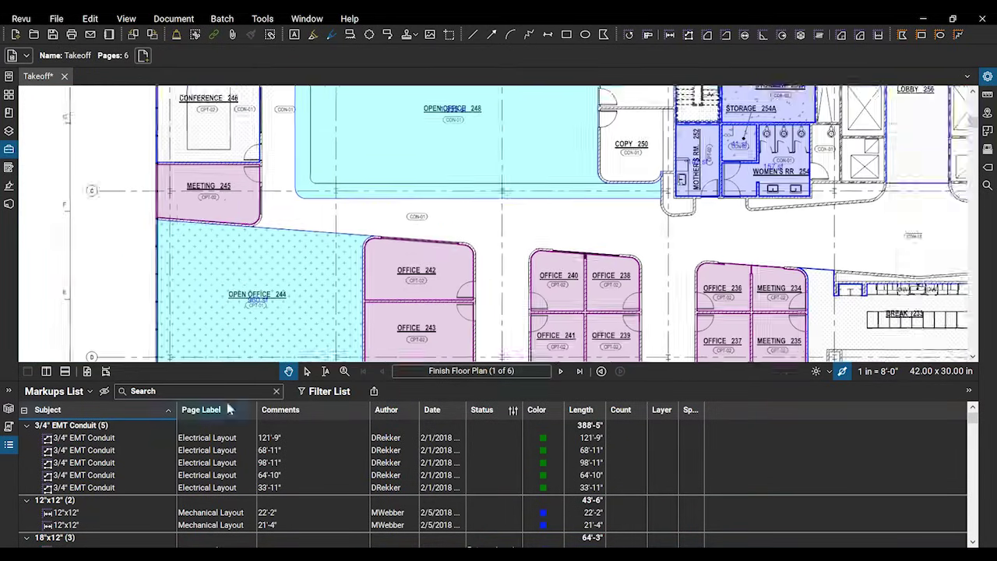
- Widen the Space, Length and Color columns of the Markups List
mouse_move(703, 409)
left_mouse_down()
mouse_move(729, 410)
mouse_move(704, 415)
left_mouse_up()
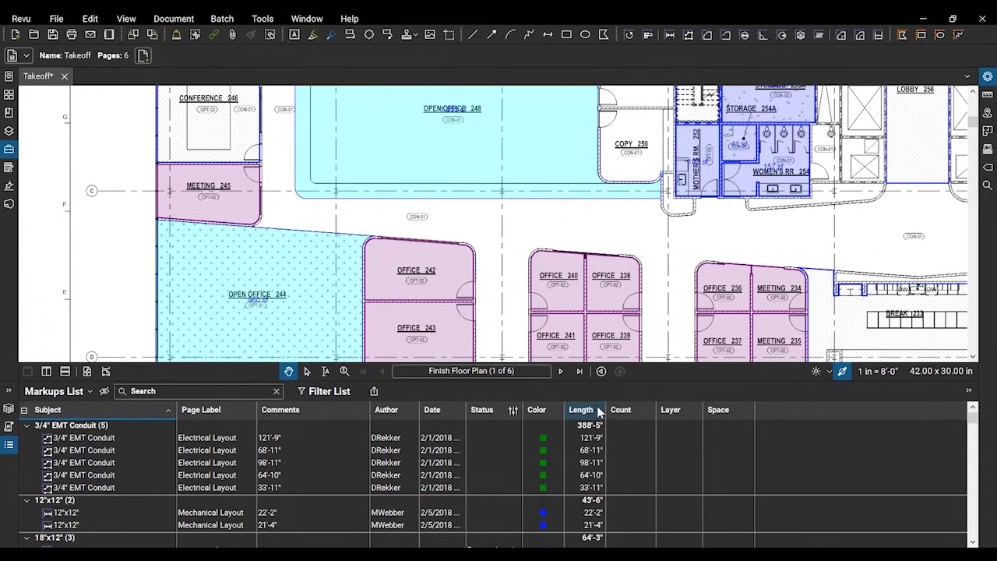
left_click_drag(606, 413, 572, 413)
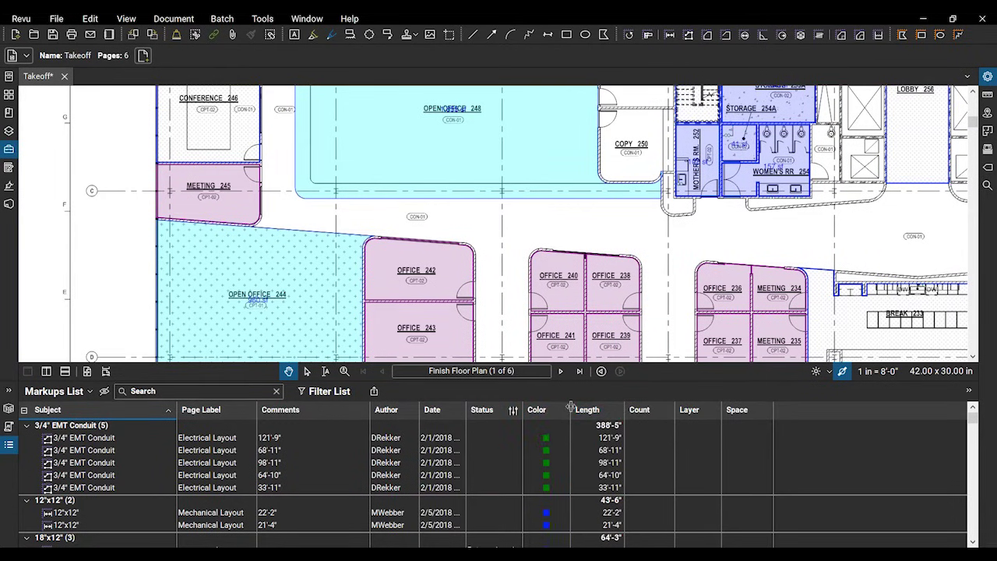
- Open the column management settings for the Markups List and look through the column display order
left_click(89, 392)
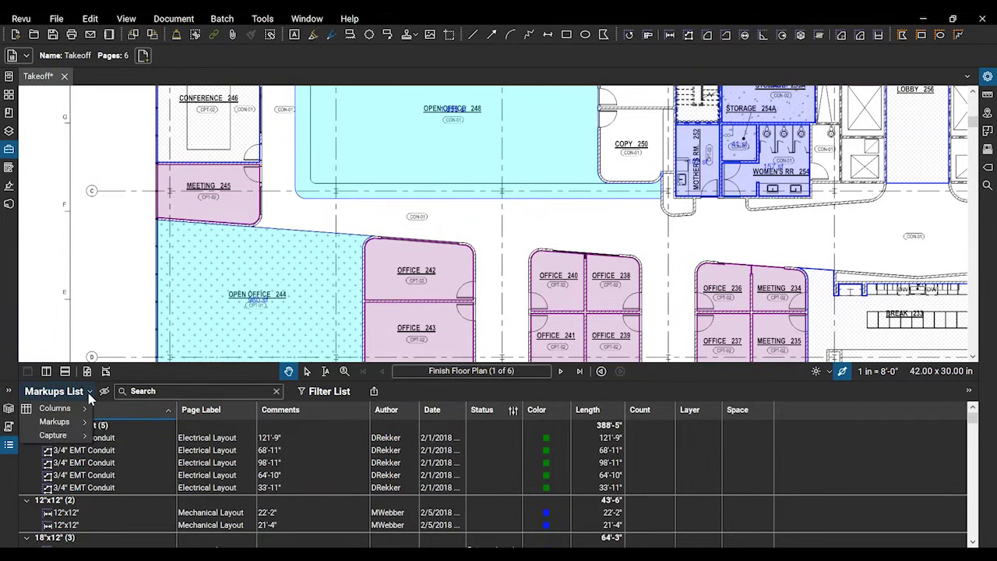
left_click(88, 393)
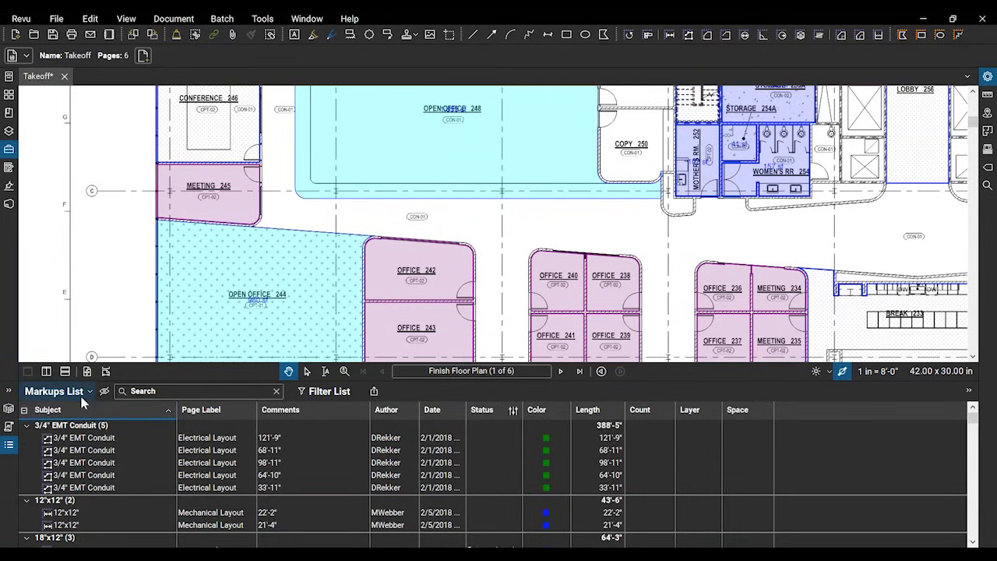
left_click(83, 394)
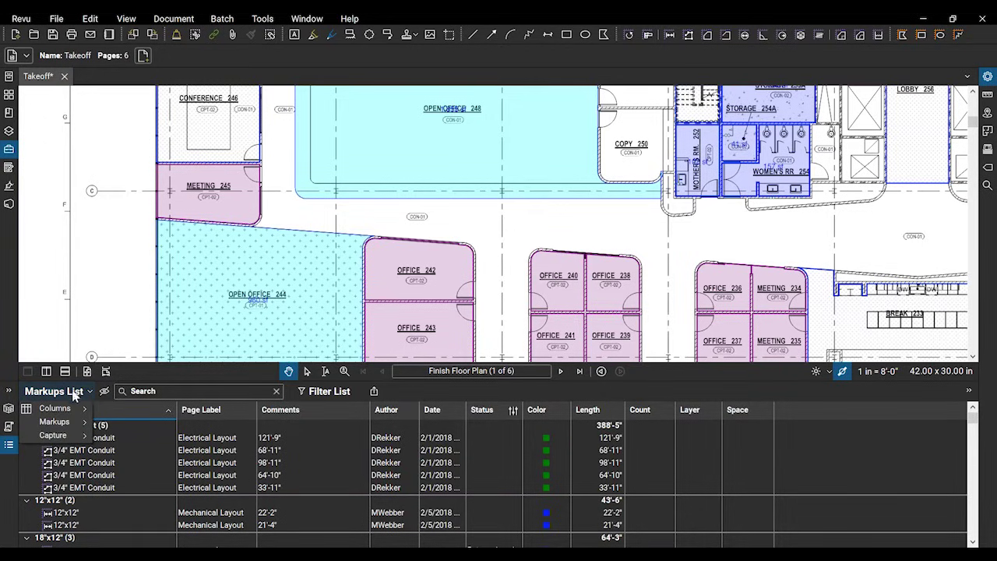
mouse_move(72, 410)
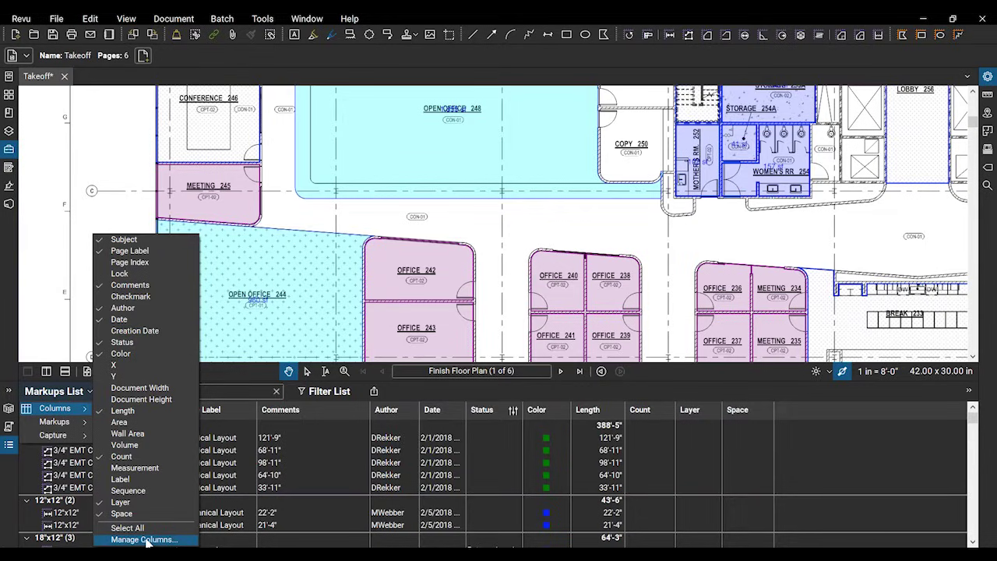
left_click(144, 538)
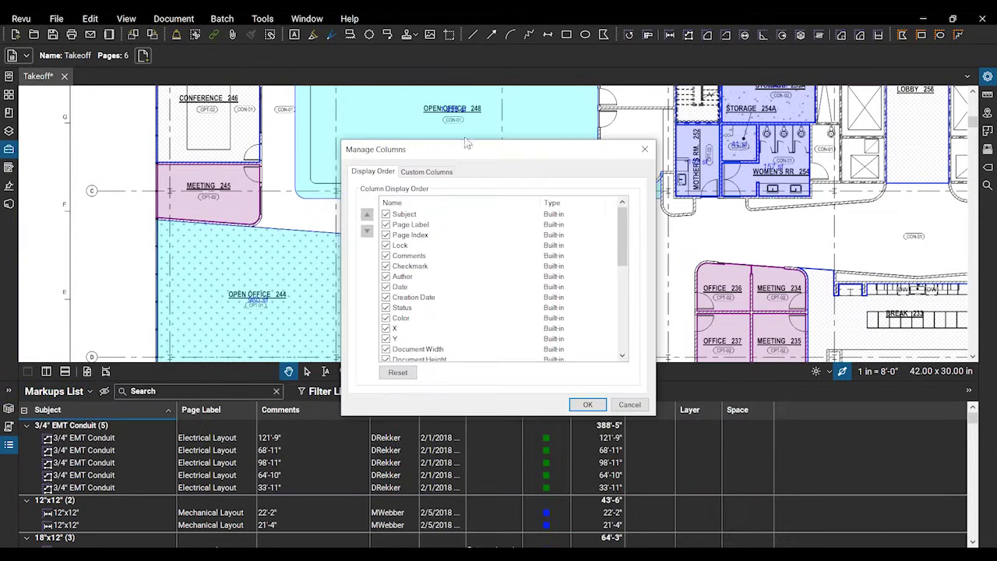
left_click_drag(393, 148, 378, 129)
scroll(475, 273, "down", 6)
scroll(470, 273, "up", 6)
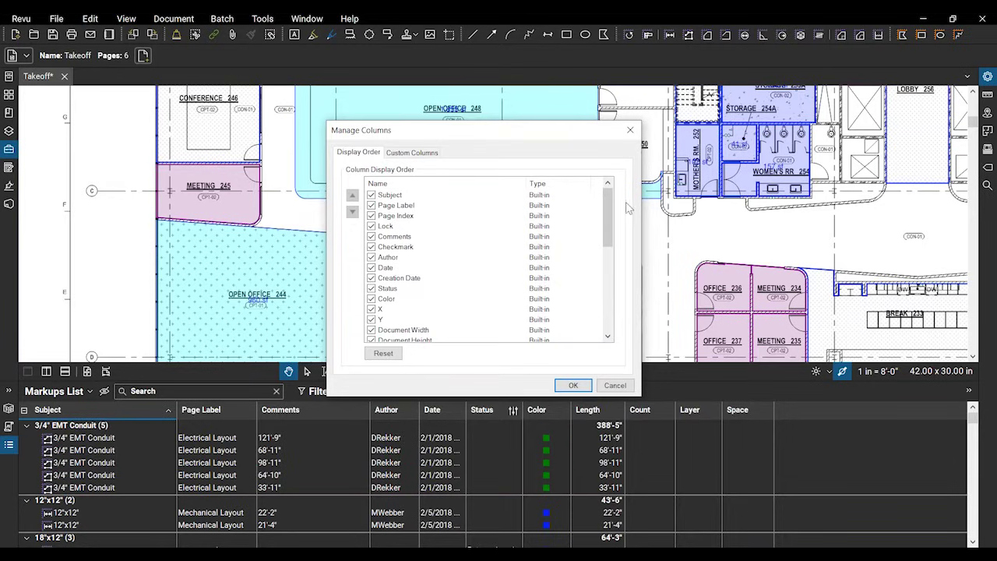
mouse_move(611, 215)
left_mouse_down()
mouse_move(611, 300)
mouse_move(612, 212)
left_mouse_up()
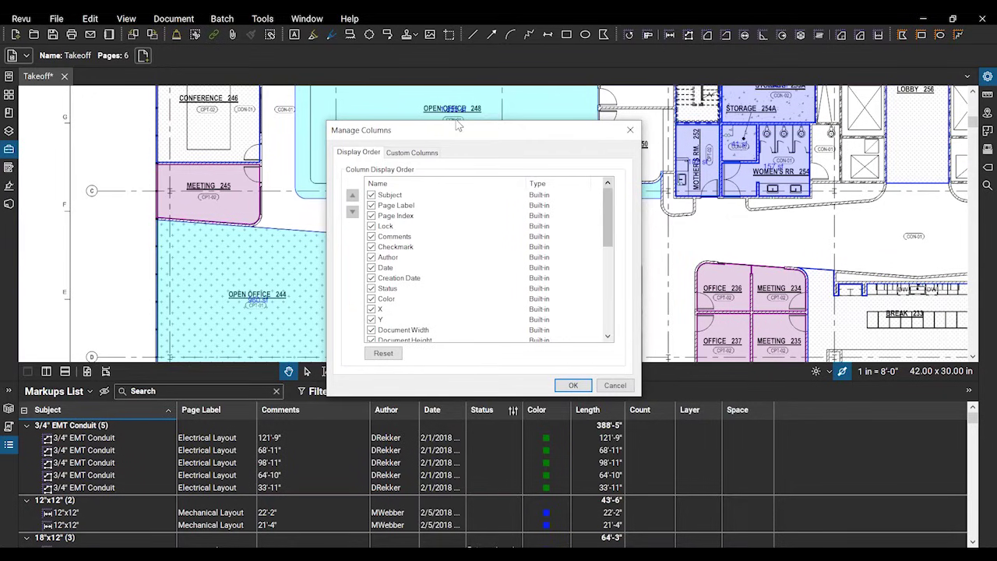
- Start a new custom column named Materials and set its type to Choice
left_click(400, 155)
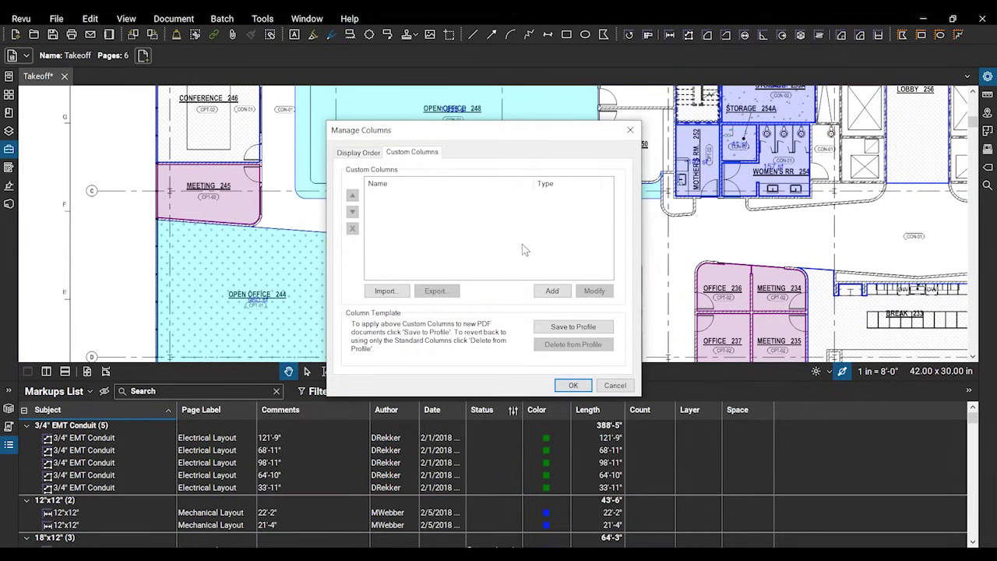
left_click(553, 292)
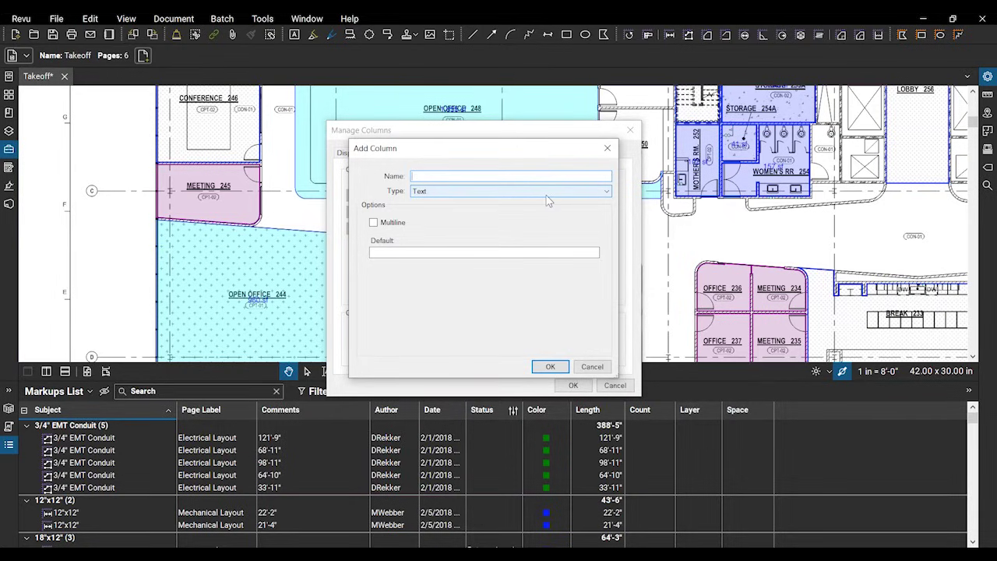
type("Materials")
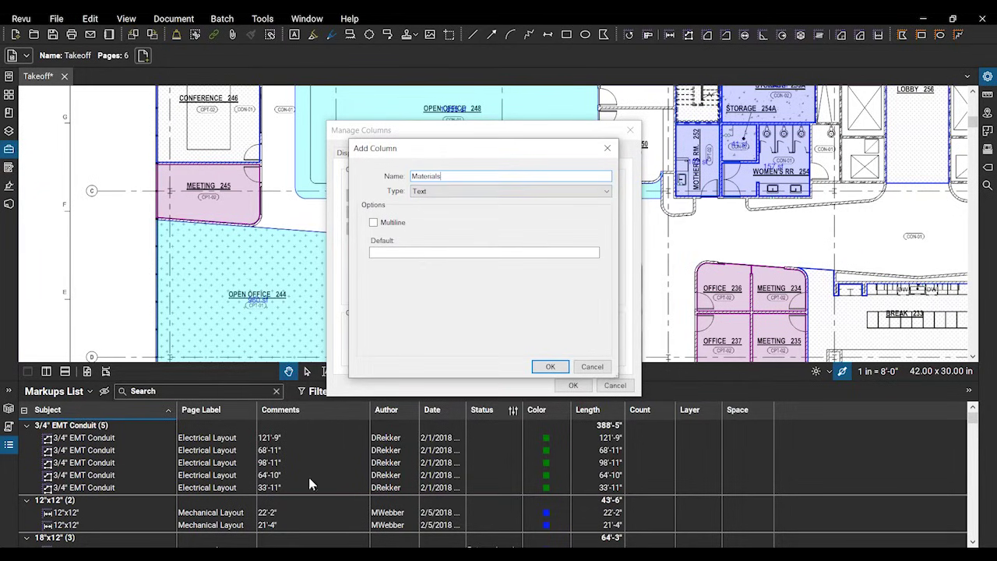
left_click(470, 192)
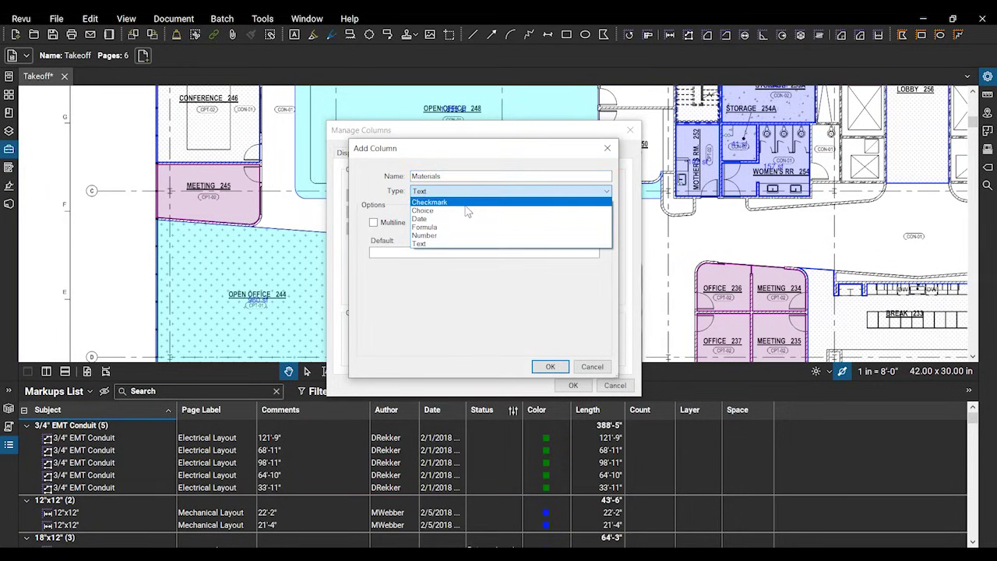
left_click(459, 212)
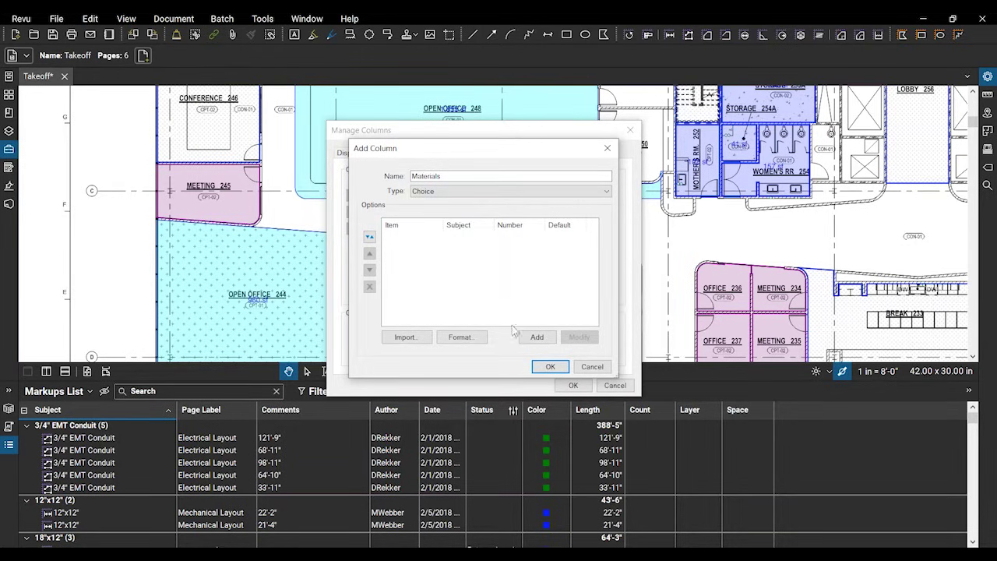
- Add a choice item Stone to the Materials column with the subject 3/4" EMT Conduit and the numeric value 1.39
left_click(537, 338)
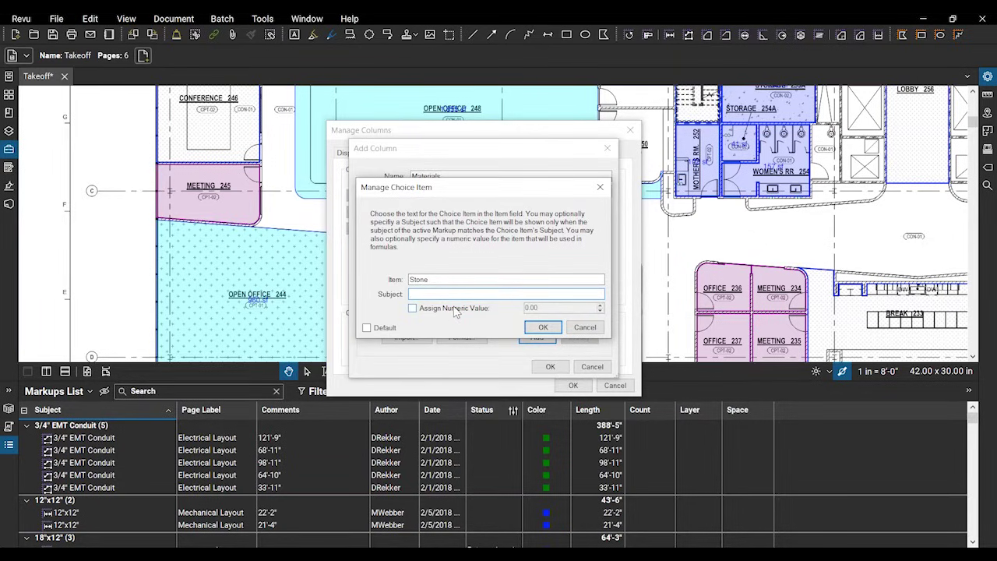
type("3/4\" EMT Conduit")
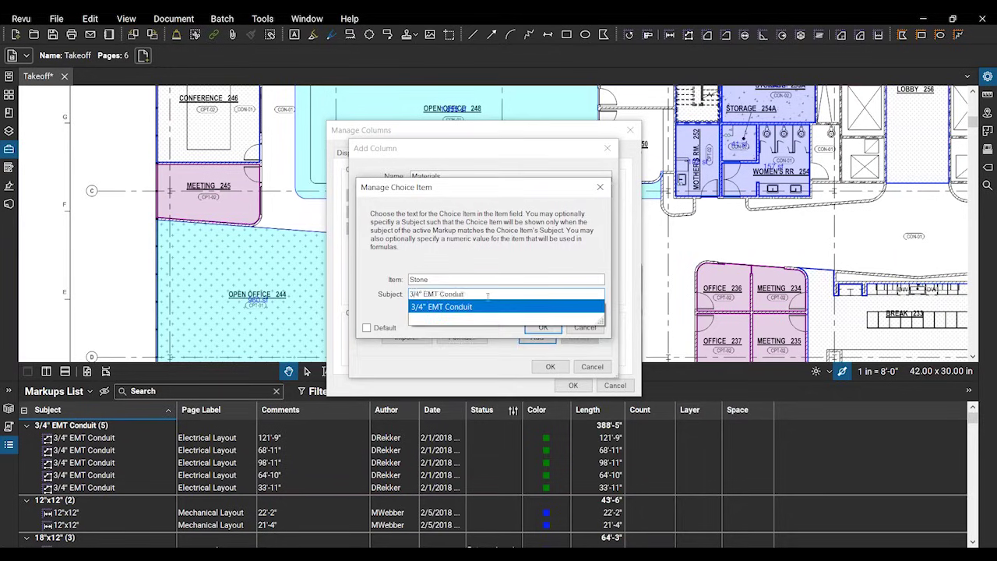
left_click(441, 308)
left_click(434, 281)
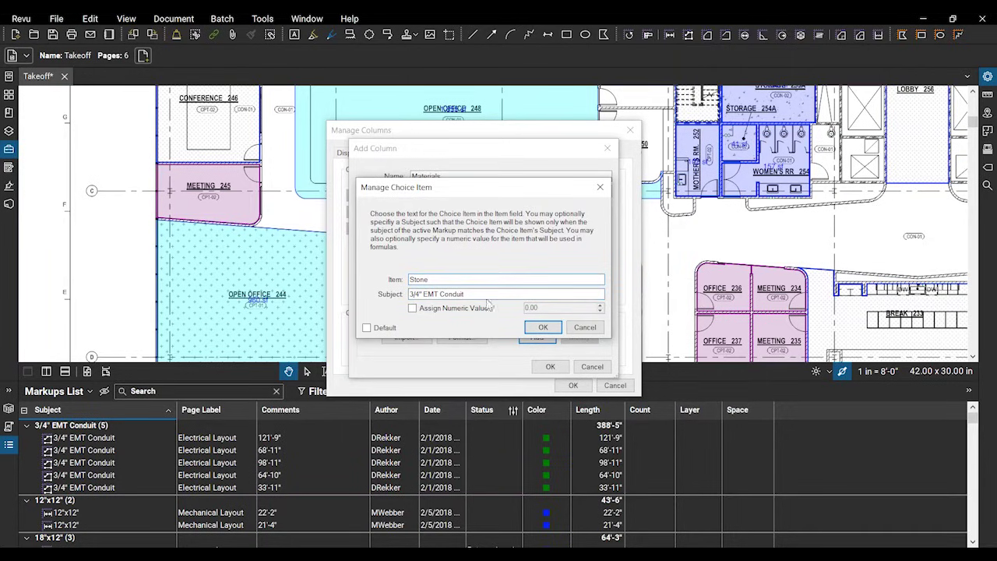
double_click(461, 294)
left_click(460, 294)
left_click(413, 309)
key("Tab")
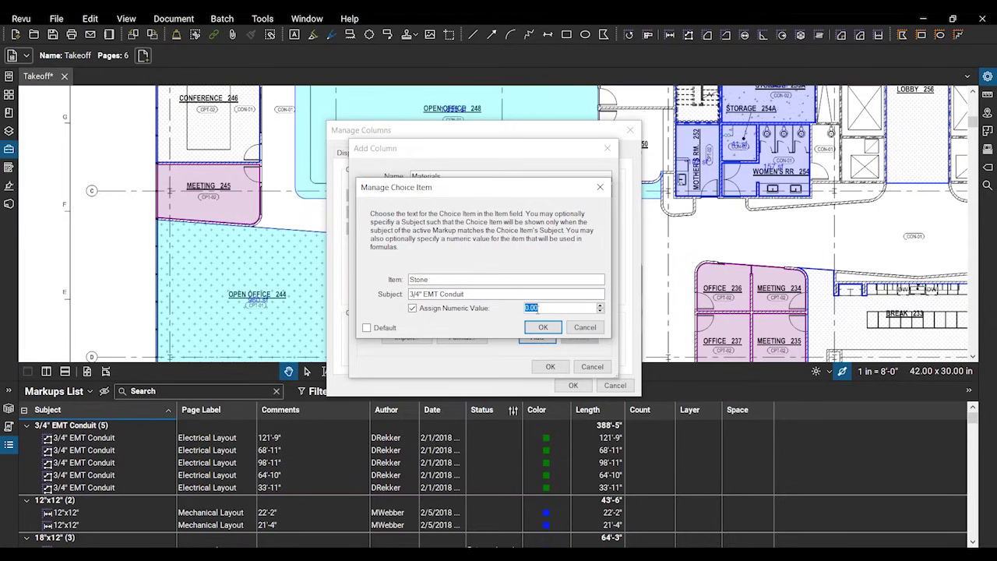
type("1.39")
left_click(544, 328)
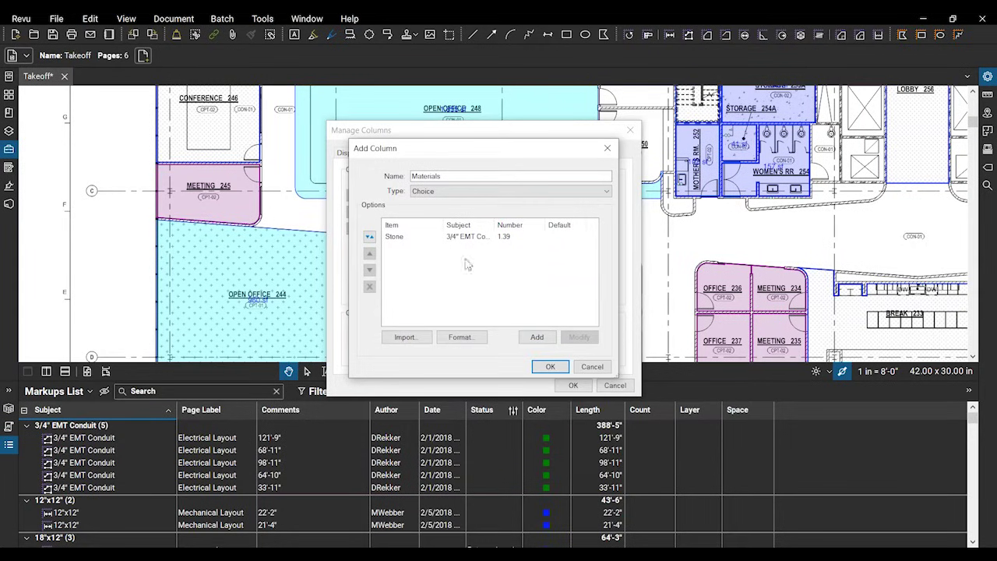
- Review the Stone choice item and save the Materials custom column
left_click(395, 238)
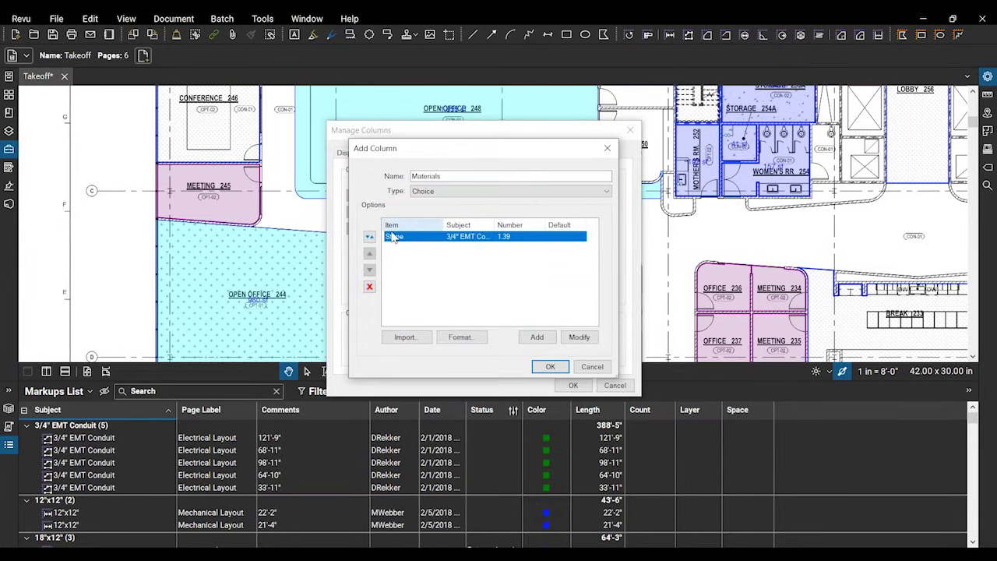
left_click(520, 267)
left_click(437, 241)
left_click(440, 248)
left_click(551, 368)
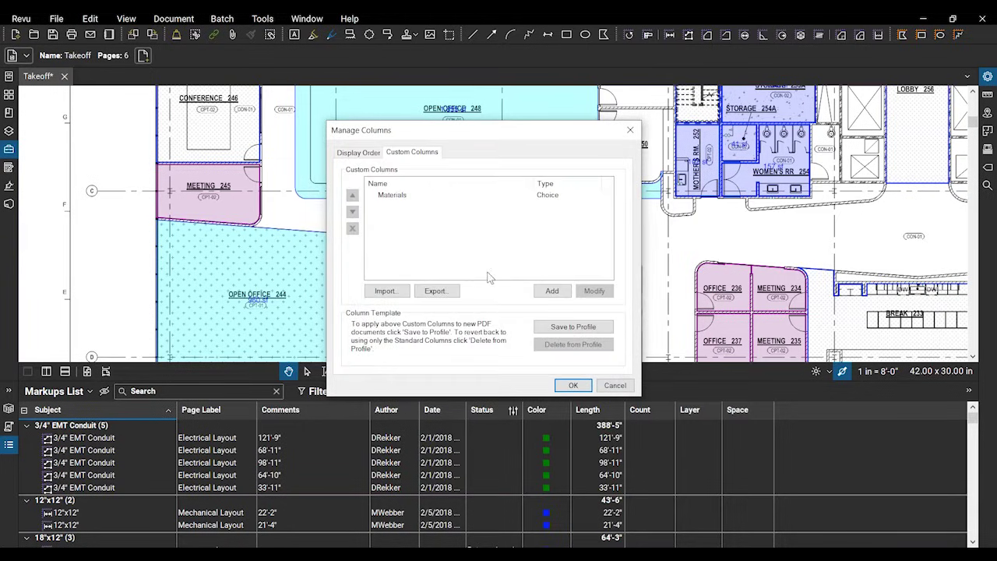
- Check that the Materials column is enabled in the column display order and apply the column changes
left_click(408, 199)
left_click(427, 242)
left_click(373, 154)
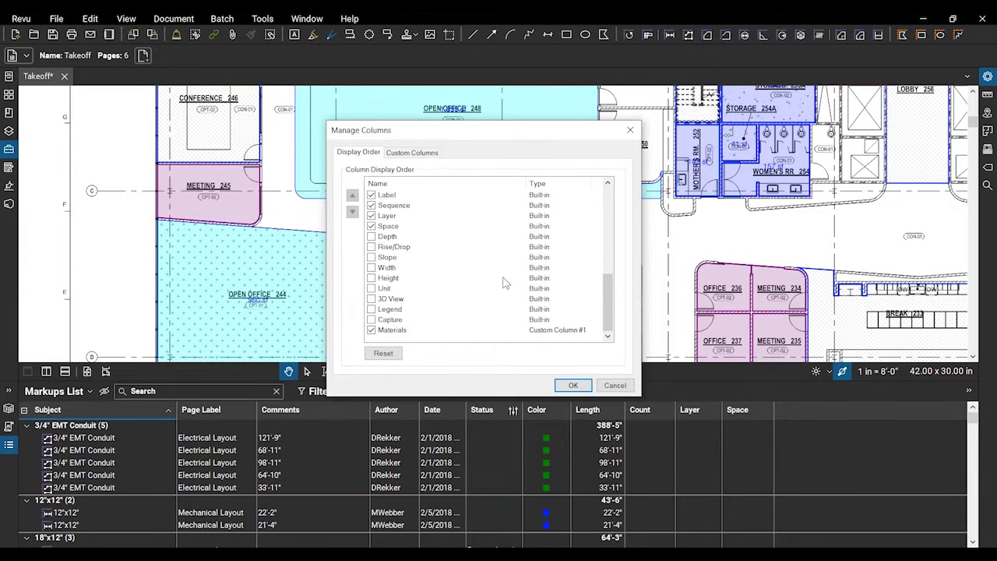
left_click(392, 333)
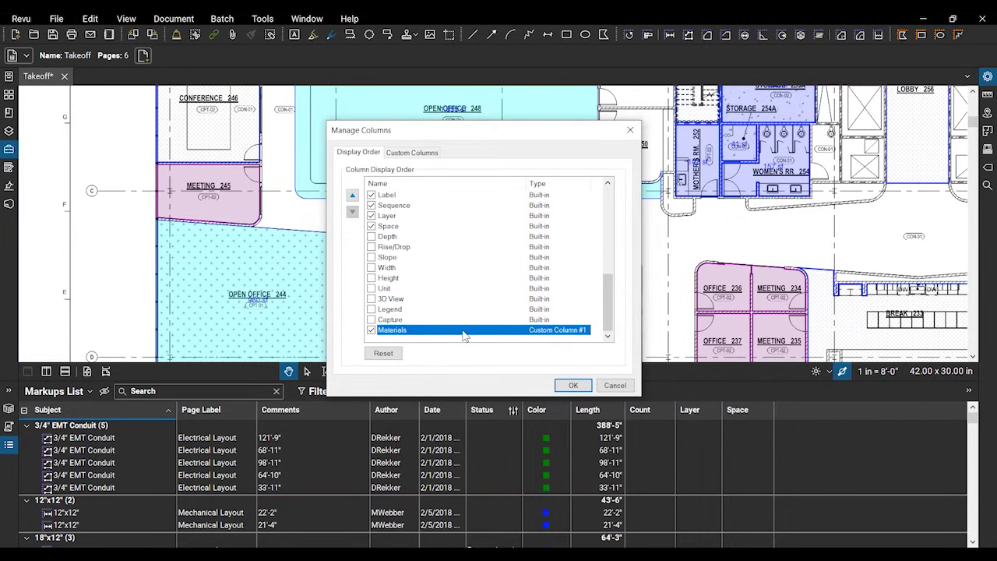
left_click(571, 387)
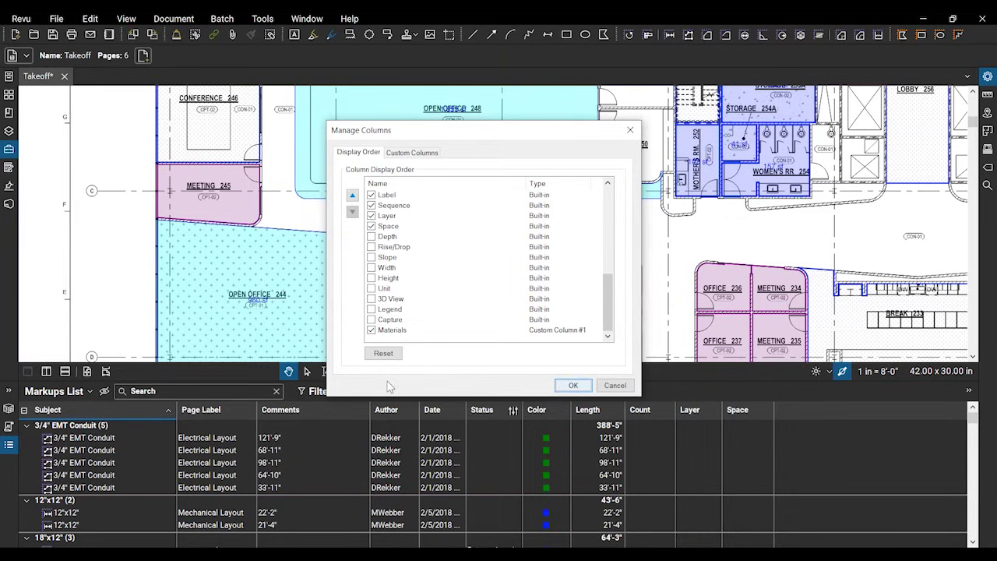
left_click(573, 384)
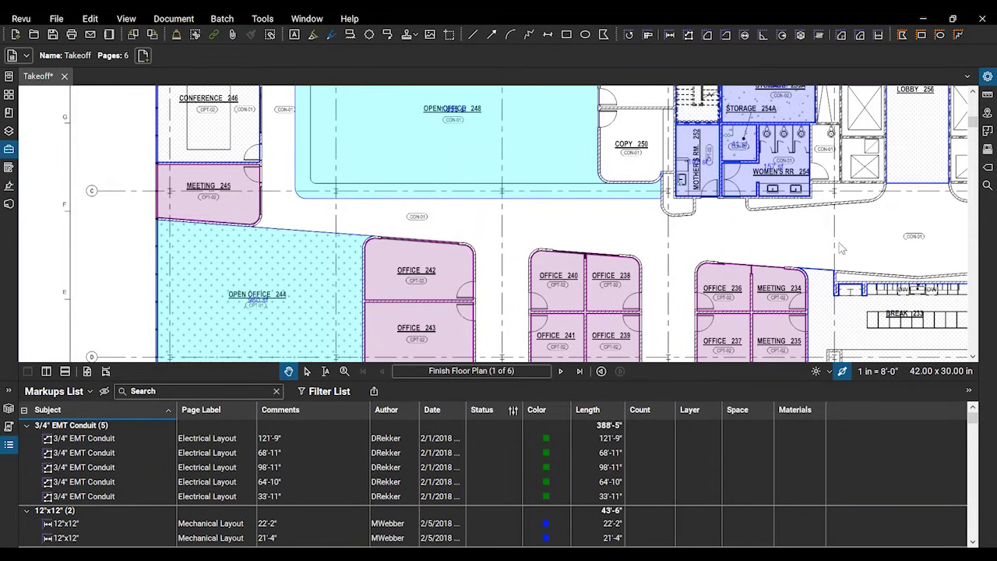
- Set the Materials value of the 121'-9" 3/4" EMT Conduit markup on the Electrical Layout to Stone
left_click(795, 441)
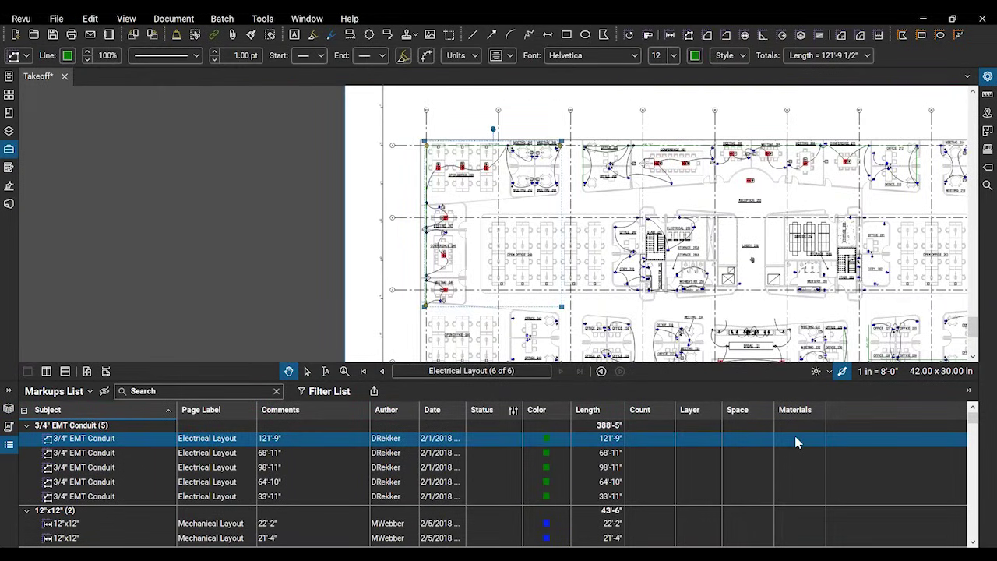
left_click(795, 441)
left_click(791, 456)
- Check which Materials choices are offered for the 22'-2" 12"x12" markup on the Mechanical Layout
scroll(709, 483, "down", 2)
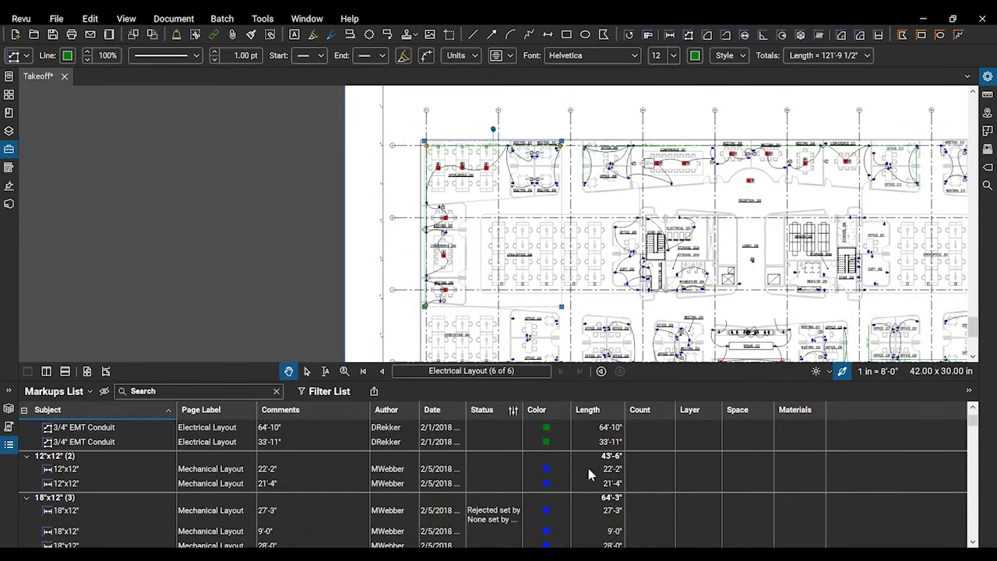
left_click(789, 469)
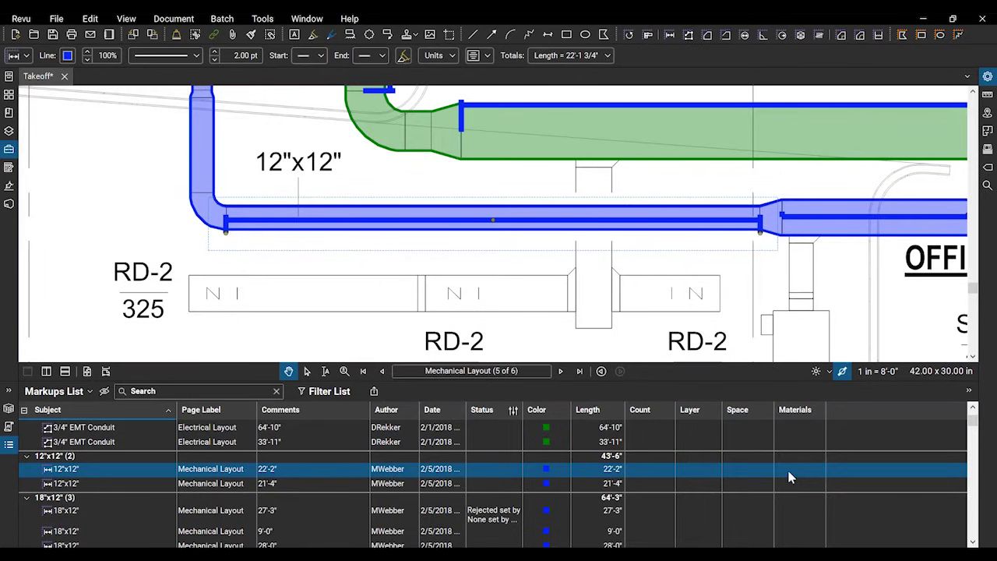
left_click(789, 471)
scroll(783, 460, "up", 2)
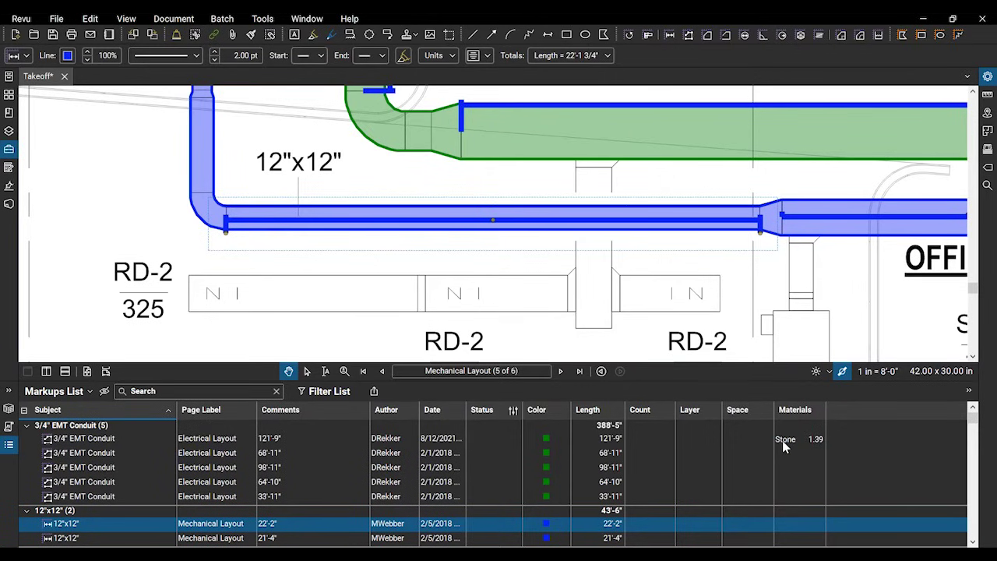
- Look through the markups in the Markups List by subject group, starting with 3/4" EMT Conduit
left_click(31, 427)
left_click(34, 428)
scroll(787, 460, "down", 2)
scroll(787, 461, "up", 2)
scroll(117, 464, "down", 6)
scroll(497, 507, "up", 2)
scroll(290, 474, "up", 4)
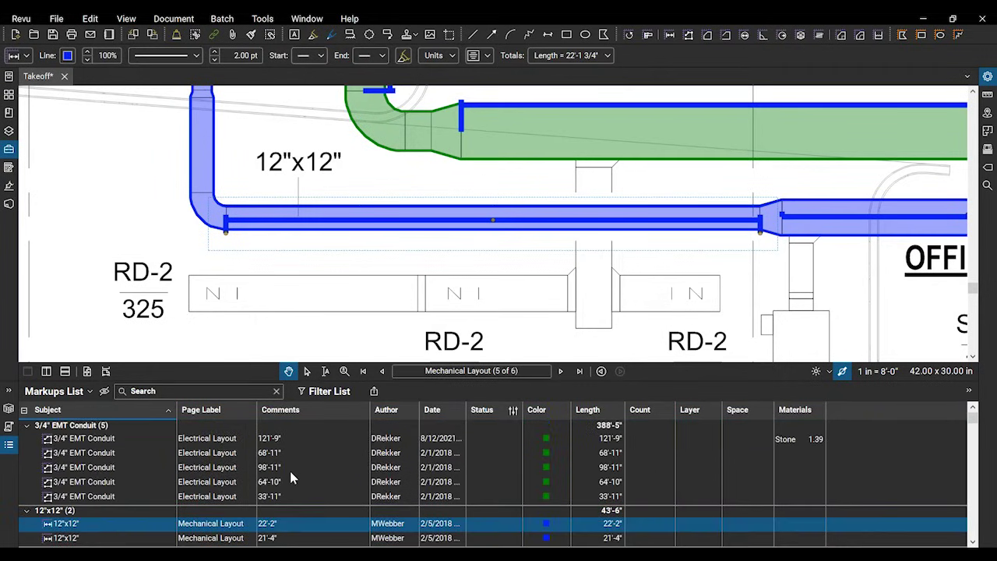
- Add a custom column of type Formula named Total Cost to the Markups List
left_click(89, 391)
mouse_move(69, 408)
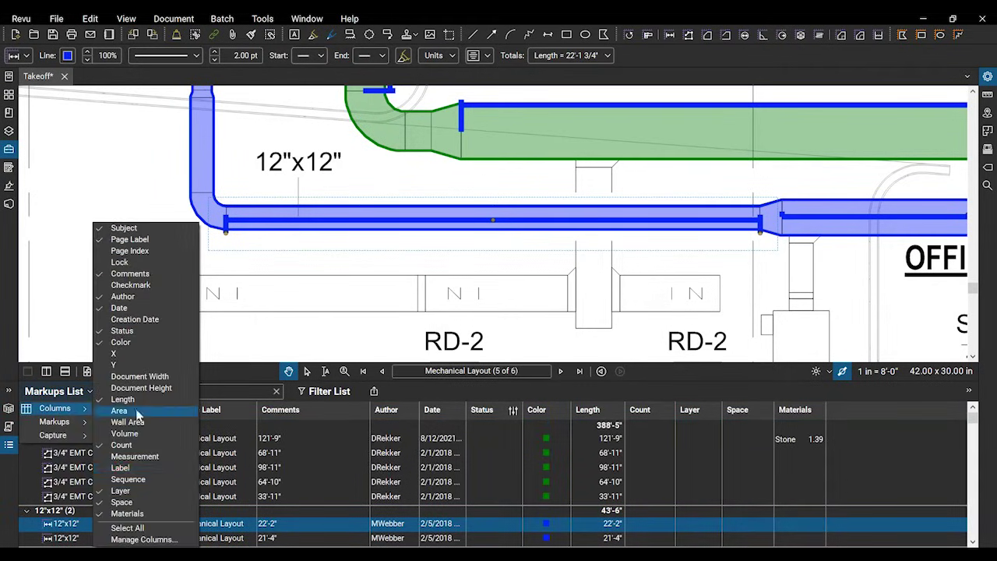
left_click(154, 539)
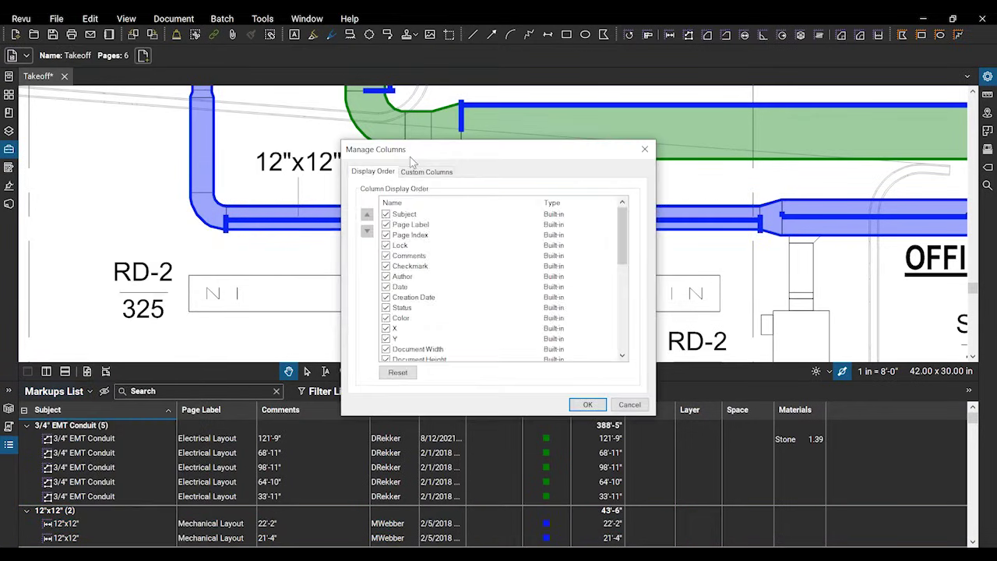
left_click(414, 170)
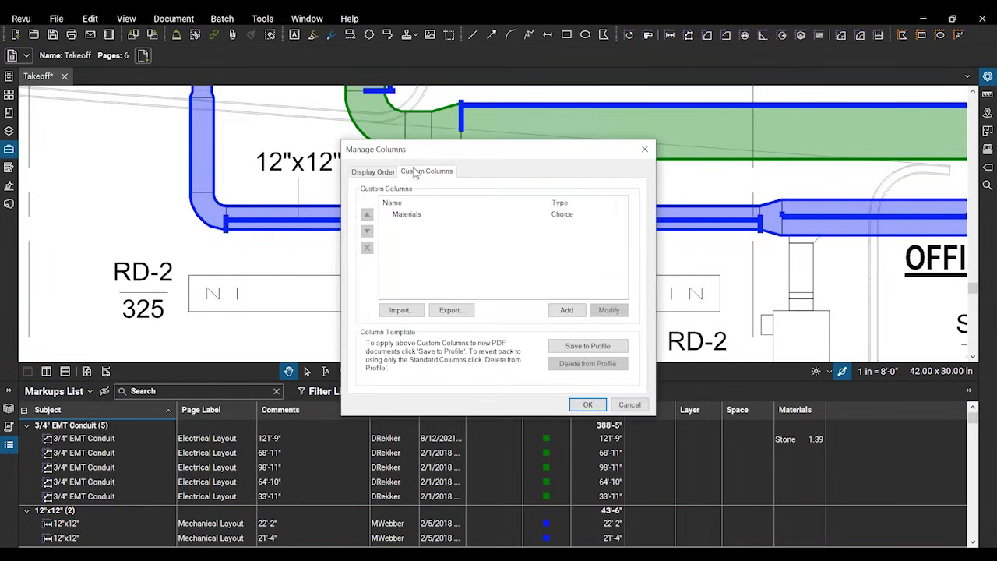
left_click(566, 310)
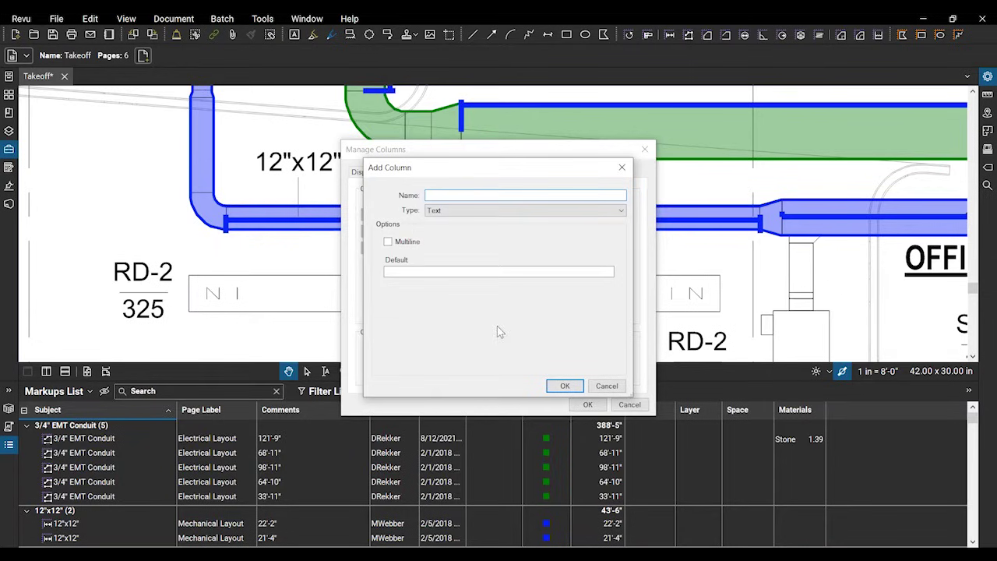
left_click(503, 211)
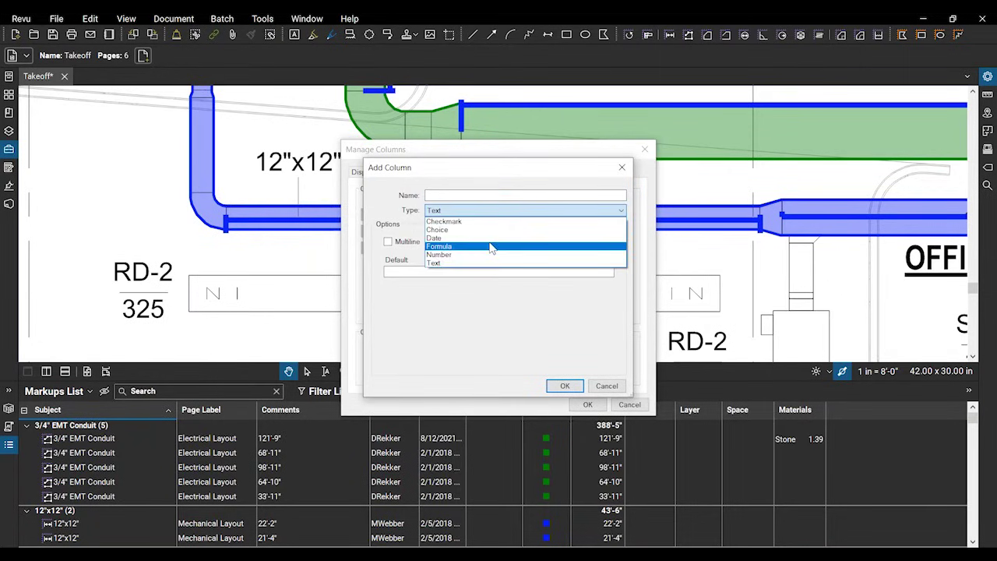
left_click(492, 246)
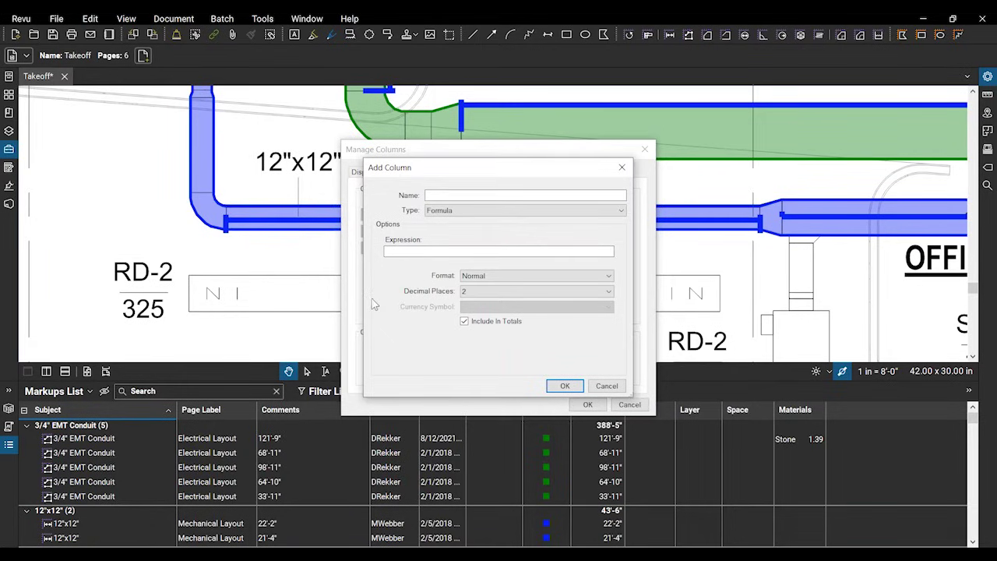
left_click(455, 196)
- Set the Total Cost expression to Materials * Count, keep the Normal format with 2 decimal places, and apply the column changes
left_click(412, 251)
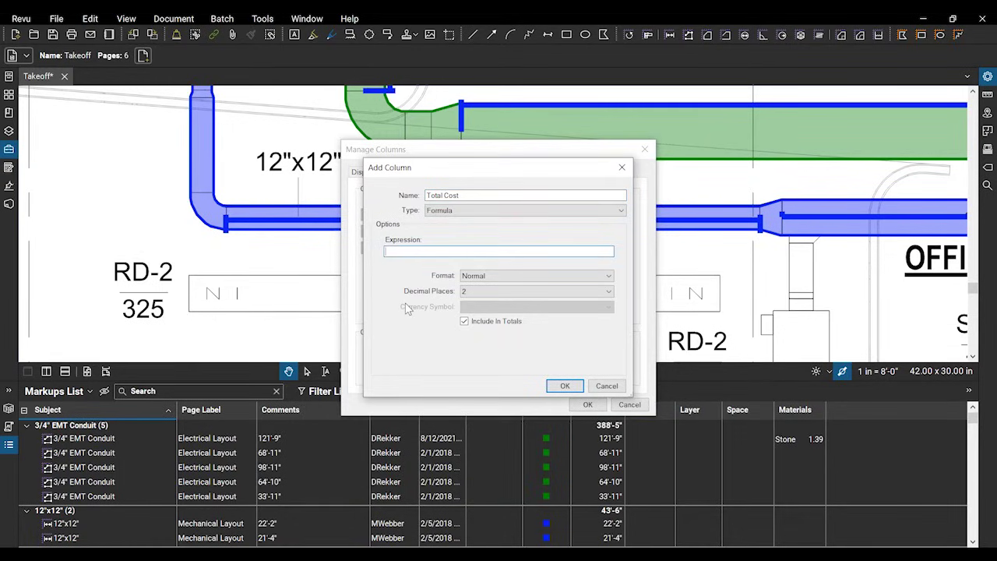
type("M")
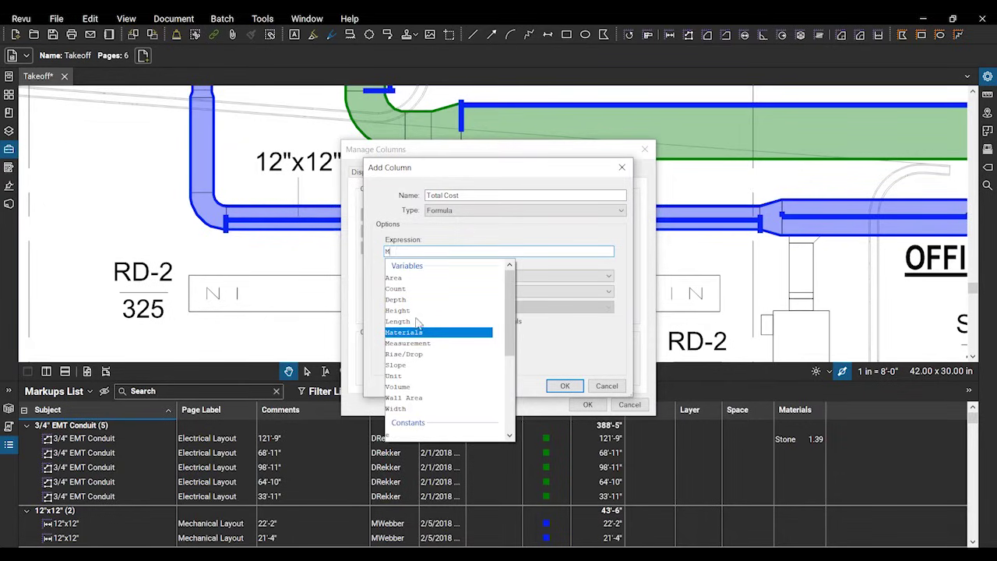
scroll(424, 331, "down", 3)
scroll(436, 380, "up", 3)
left_click(414, 335)
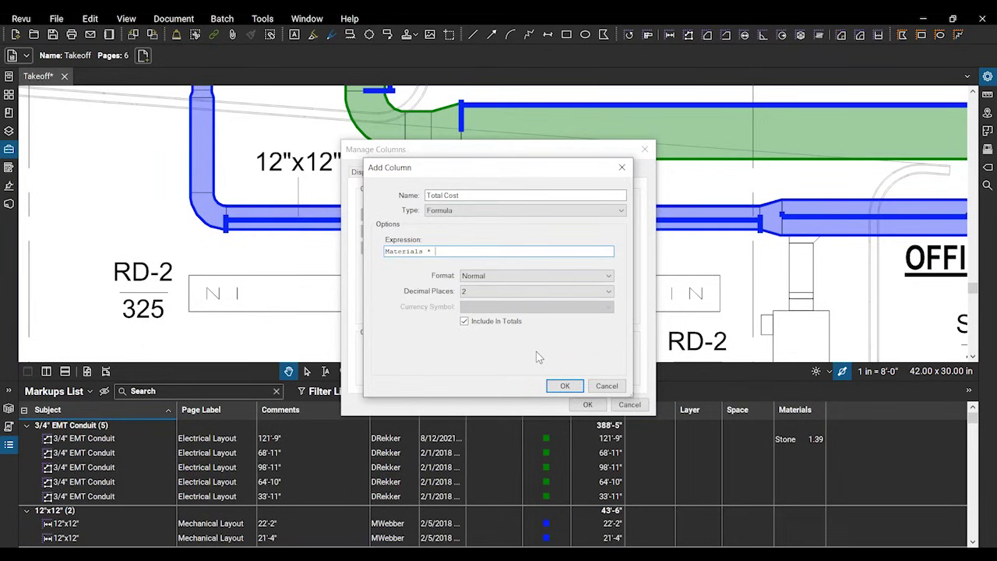
type("C")
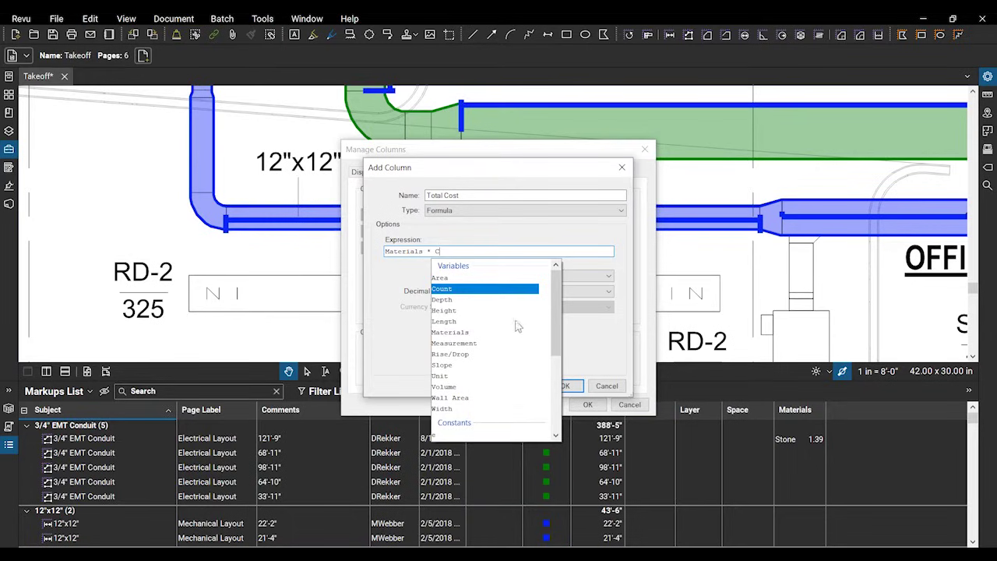
left_click(444, 290)
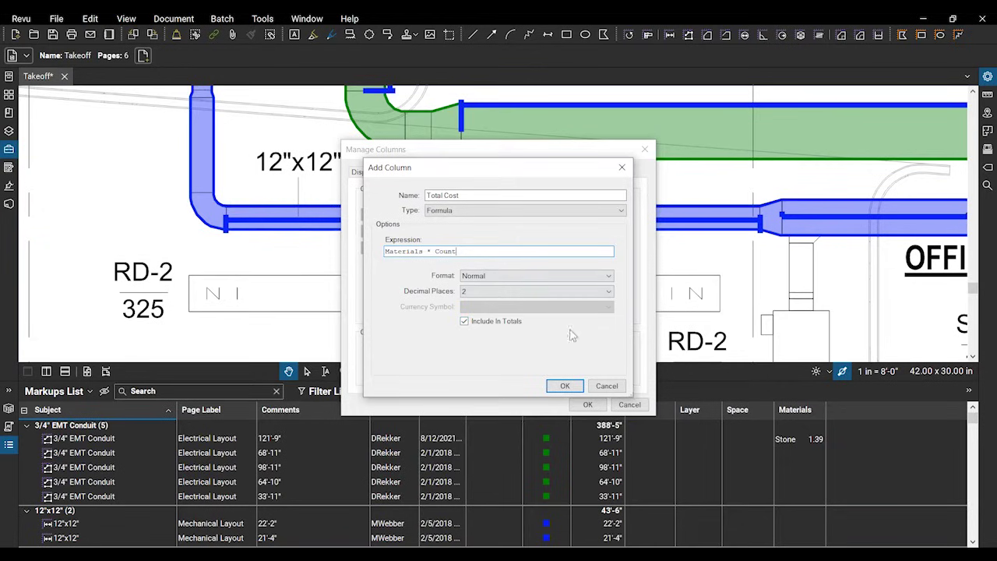
double_click(409, 251)
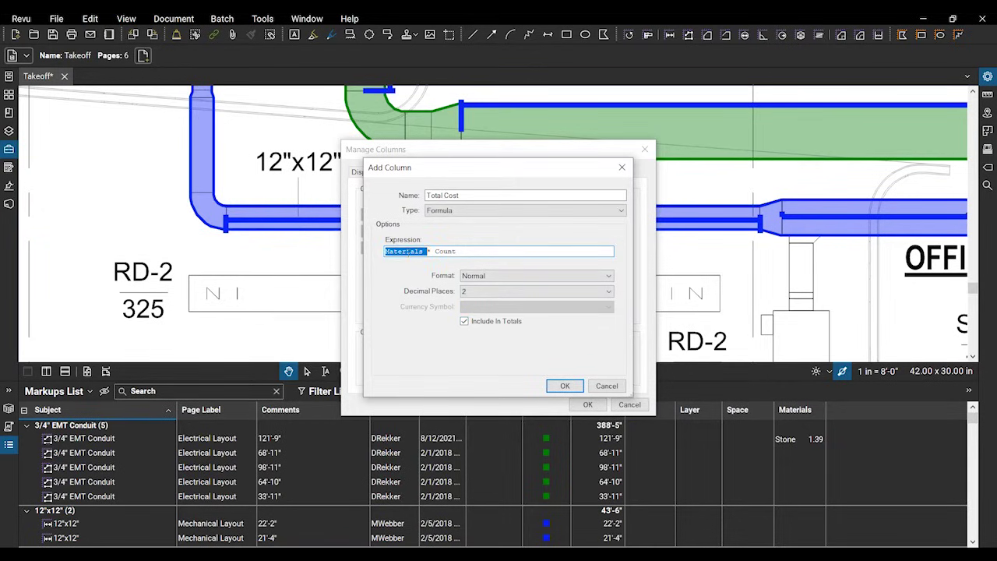
left_click(411, 250)
left_click(564, 385)
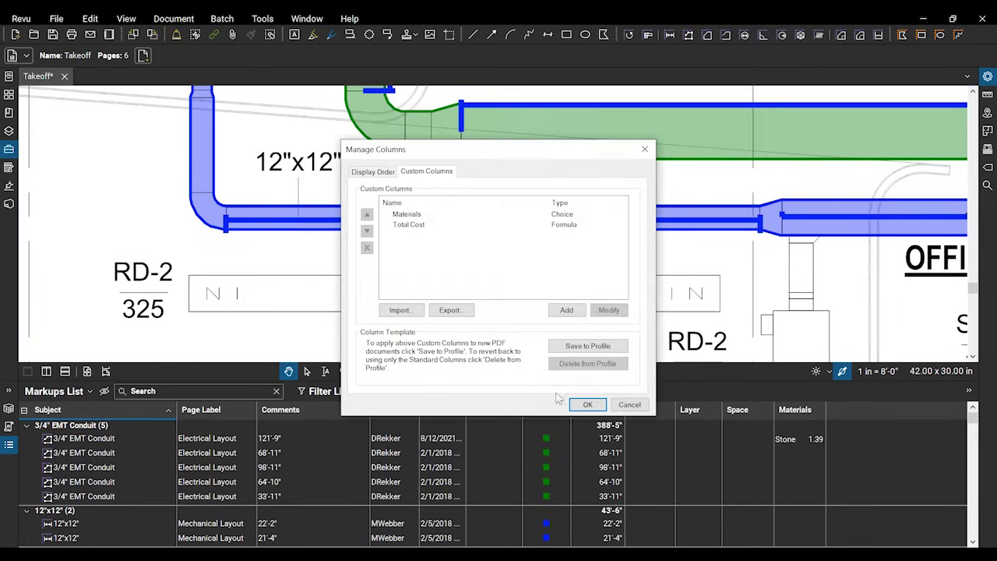
left_click(597, 406)
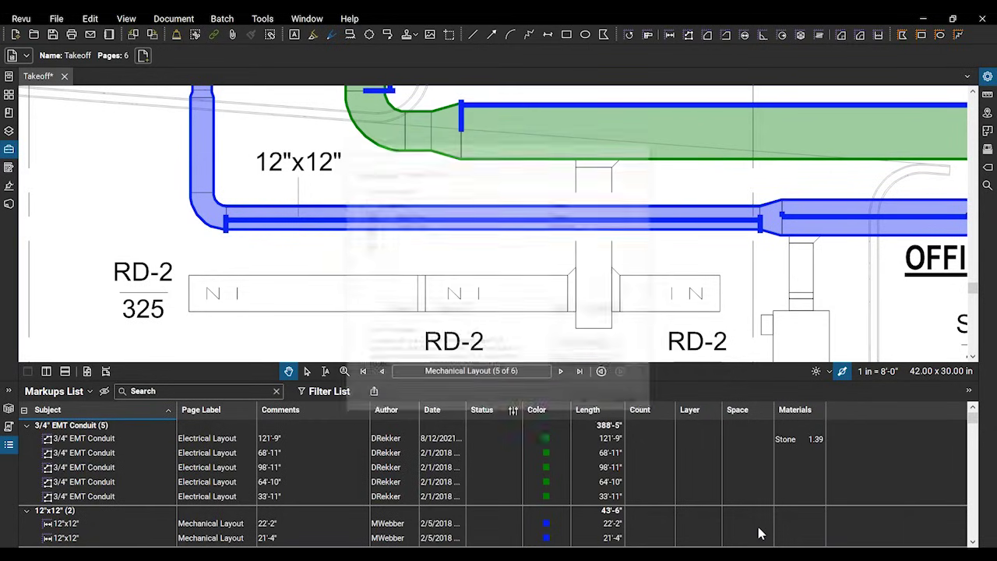
- Narrow the Layer column in the Markups List and return to the 3/4" EMT Conduit group
left_click(711, 410)
left_click_drag(722, 410, 694, 421)
left_click(696, 414)
left_click(137, 412)
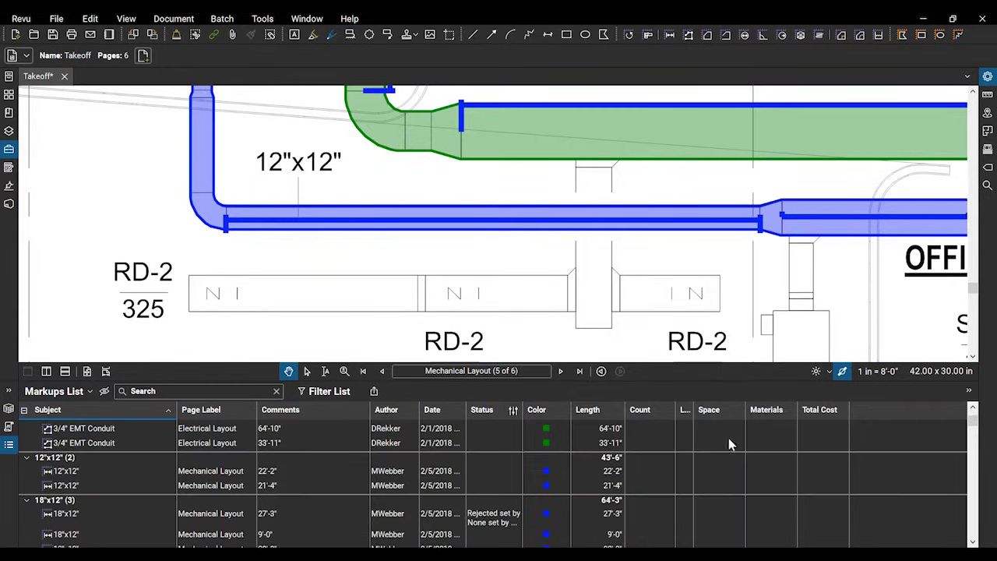
scroll(801, 439, "up", 2)
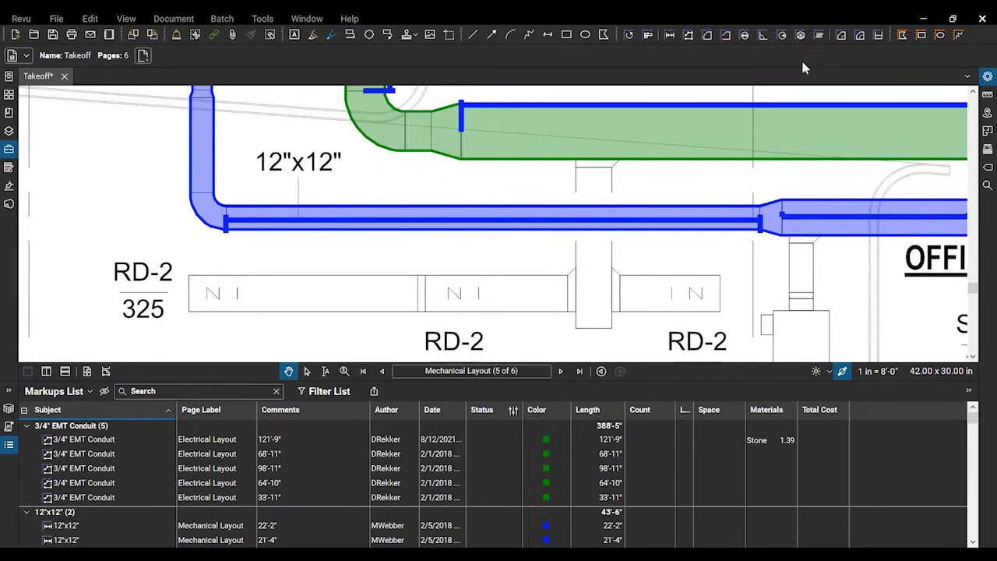
- Select the 121'-9" 3/4" EMT Conduit markup and widen the Total Cost and Layer columns to check its cost entry
left_click(821, 441)
left_click_drag(857, 411, 871, 410)
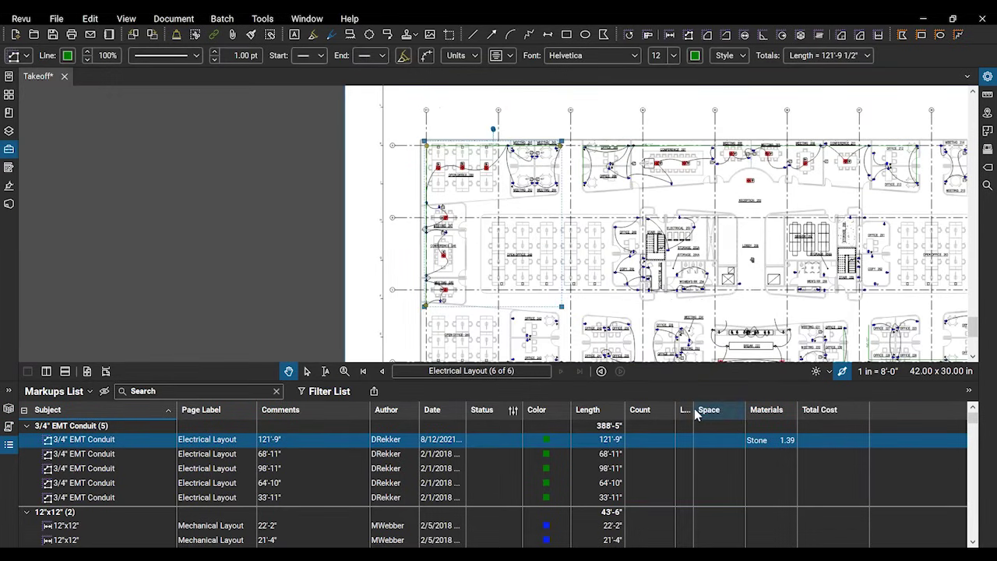
left_click_drag(694, 413, 719, 413)
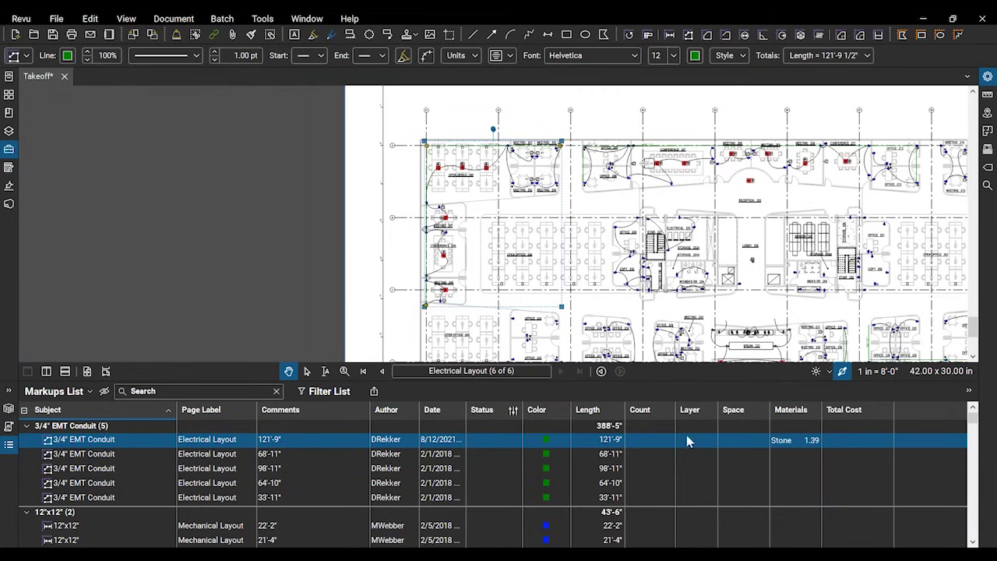
left_click(804, 444)
left_click(830, 444)
- Modify the Total Cost column so its expression is Materials * Measurement, and apply the column changes
left_click(74, 395)
mouse_move(67, 407)
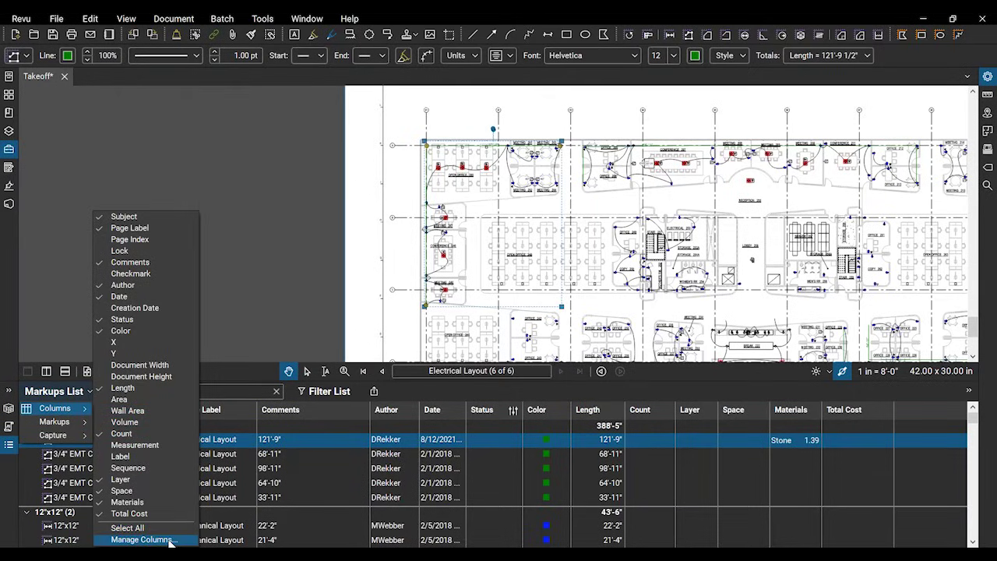
left_click(141, 539)
left_click(415, 225)
double_click(415, 224)
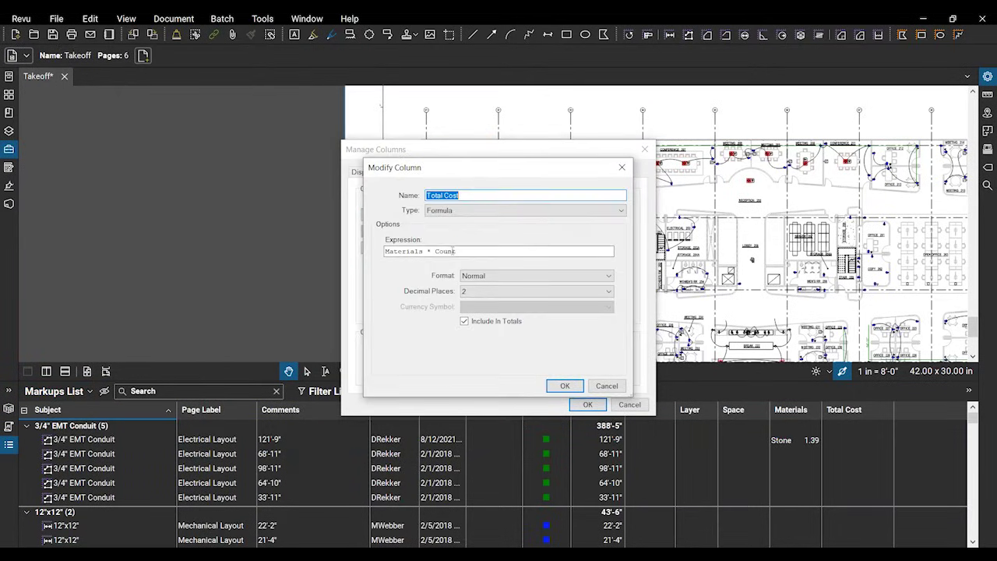
double_click(444, 251)
type("L")
key("BackSpace")
type("M")
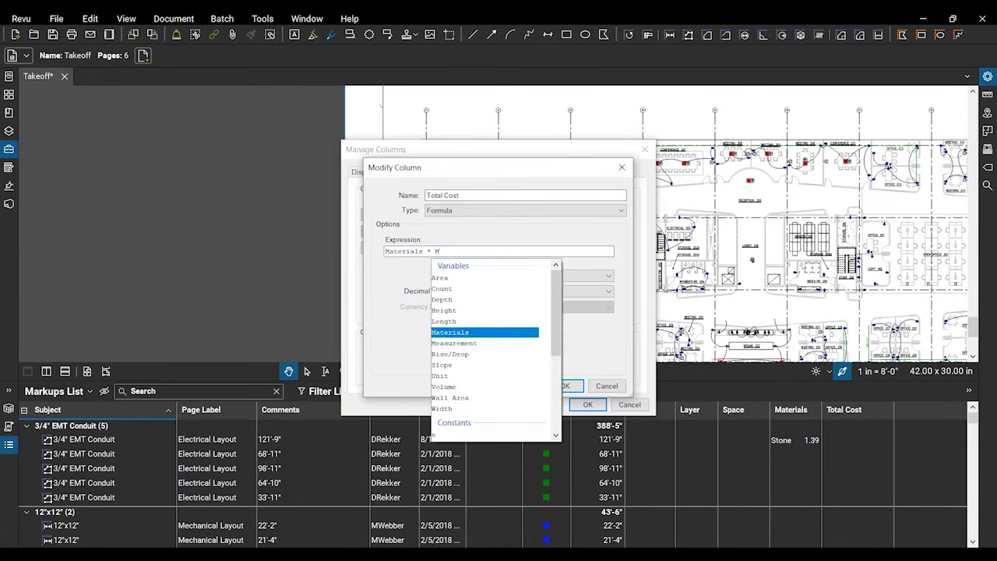
left_click(458, 332)
left_click(568, 385)
left_click(584, 405)
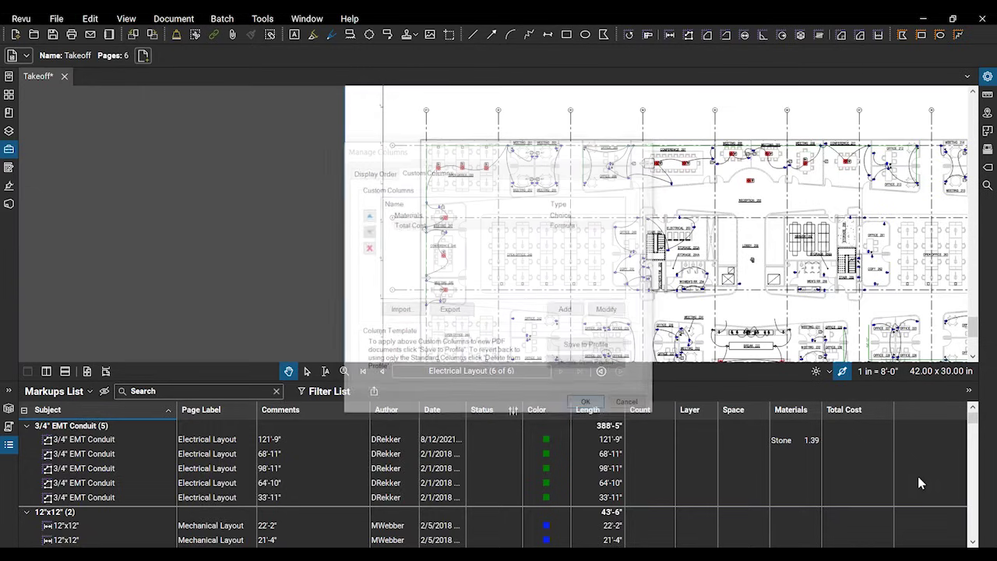
- Group the markups by Length and expand the 121'-9" group to check the Total Cost of its 3/4" EMT Conduit
scroll(860, 458, "down", 15)
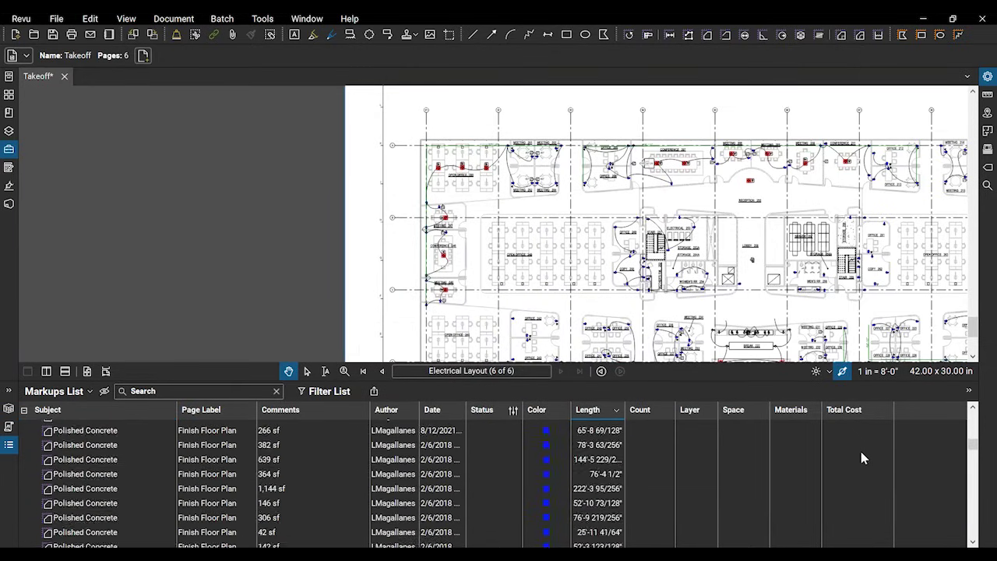
double_click(868, 474)
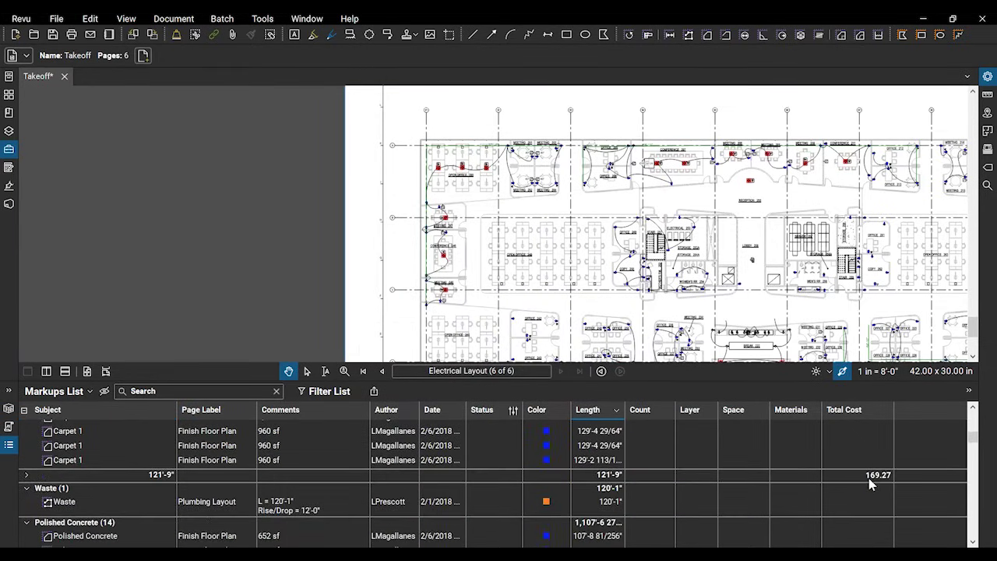
double_click(869, 477)
left_click(864, 491)
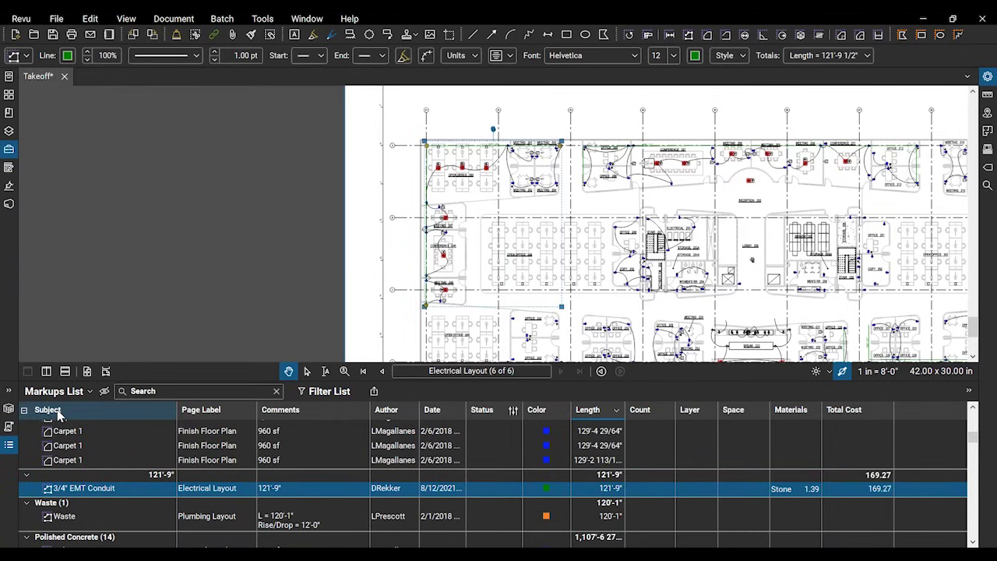
- Group the Markups List by Subject again and return to its first group
left_click(58, 411)
scroll(184, 471, "up", 5)
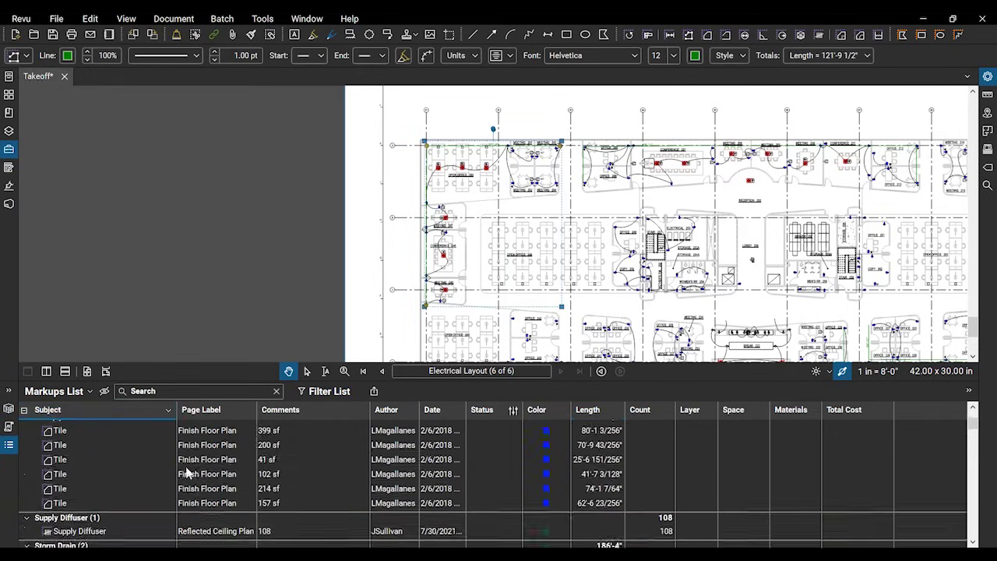
scroll(183, 473, "up", 2)
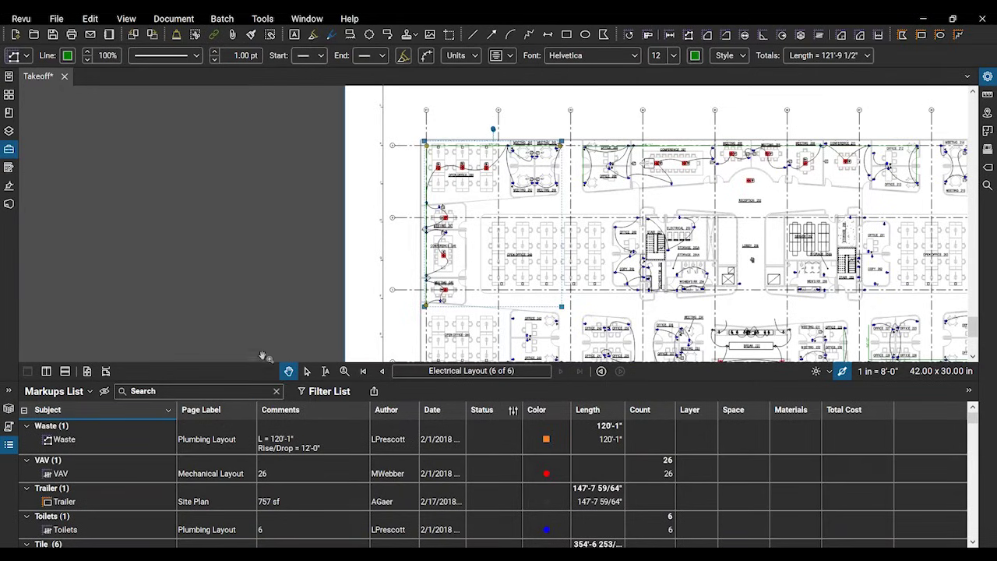
- Deselect the conduit markup and reduce the Markups List height so the whole Electrical Layout sheet fits in view
left_click_drag(243, 381, 244, 349)
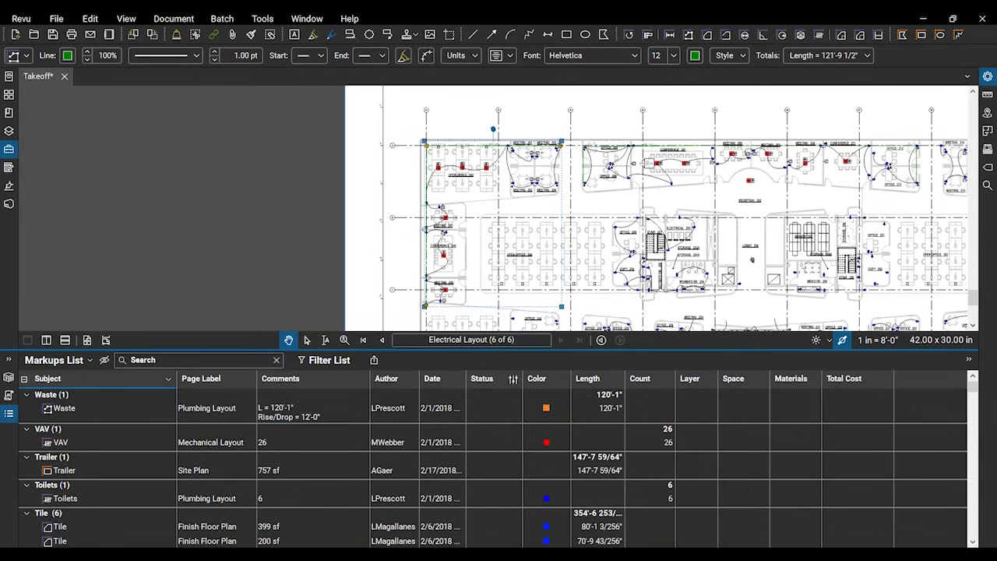
left_click_drag(243, 350, 244, 374)
left_click_drag(342, 267, 247, 227)
scroll(163, 284, "down", 2)
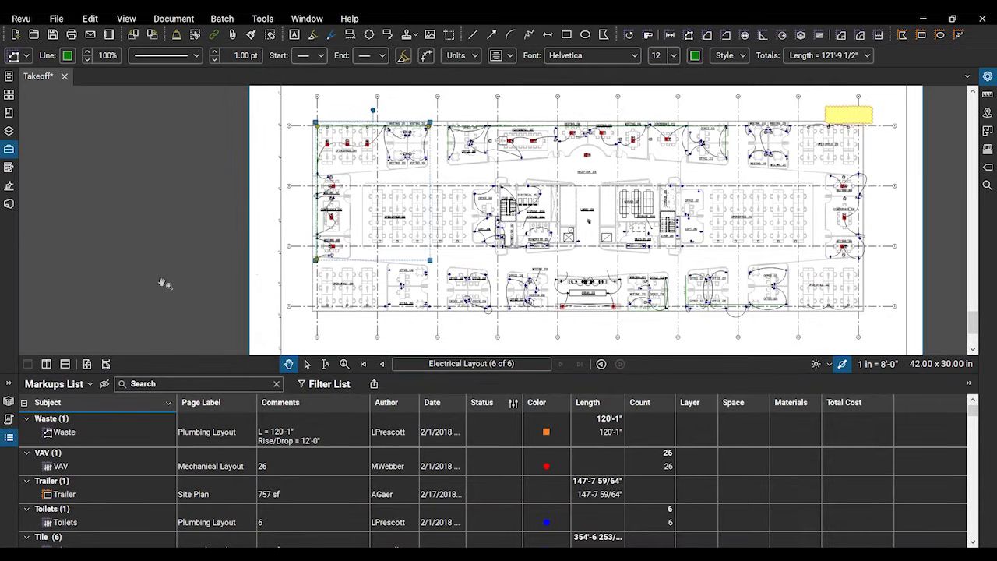
key("Escape")
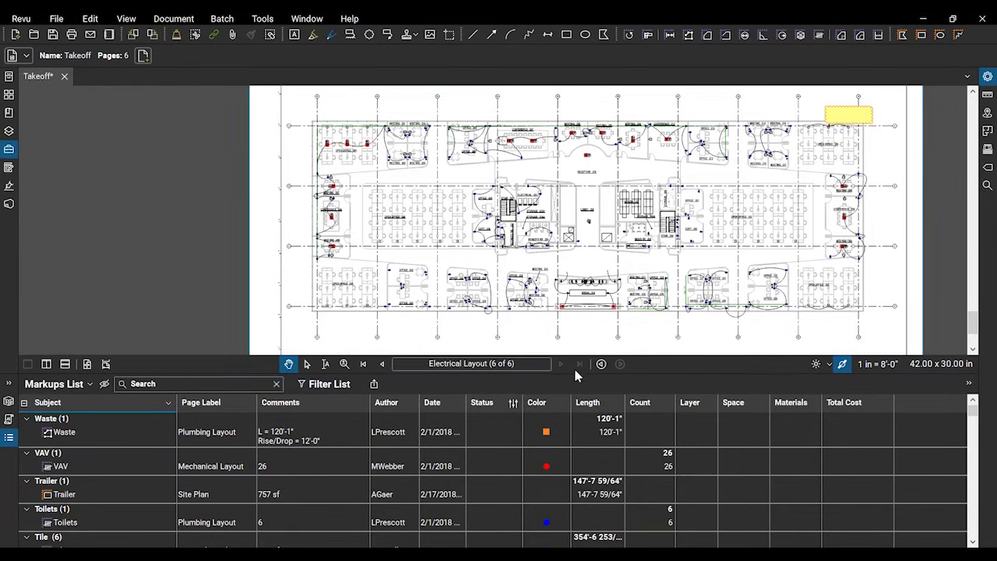
left_click_drag(575, 378, 575, 420)
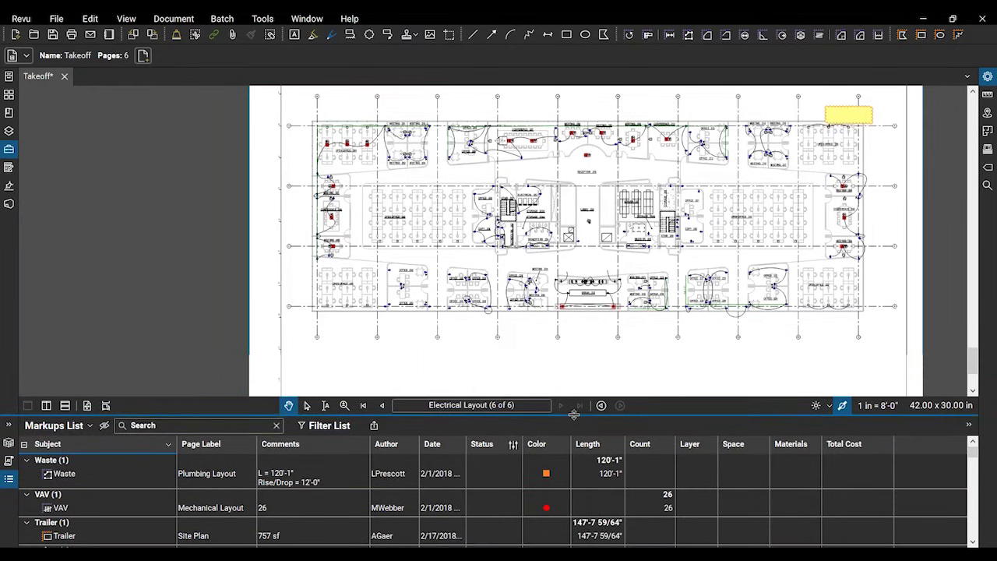
scroll(584, 330, "down", 4)
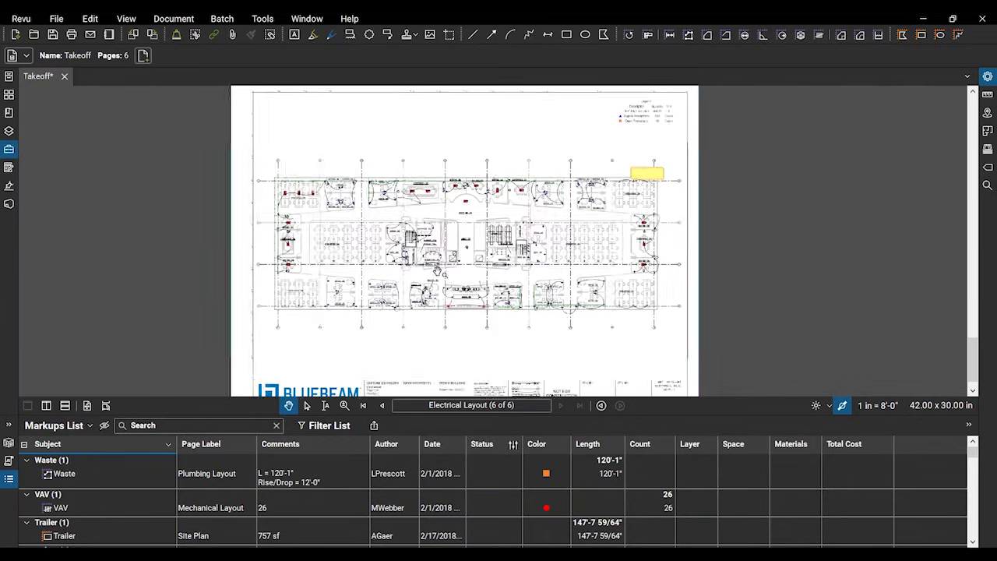
scroll(658, 260, "down", 3)
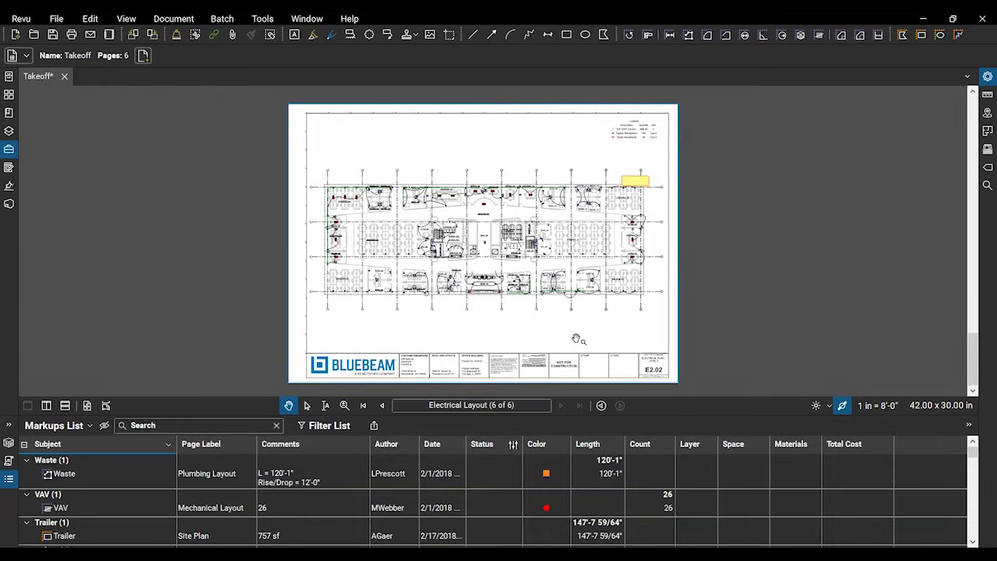
- Sort the Subject groups in ascending order and select the 121'-9" 3/4" EMT Conduit markup
left_click(53, 445)
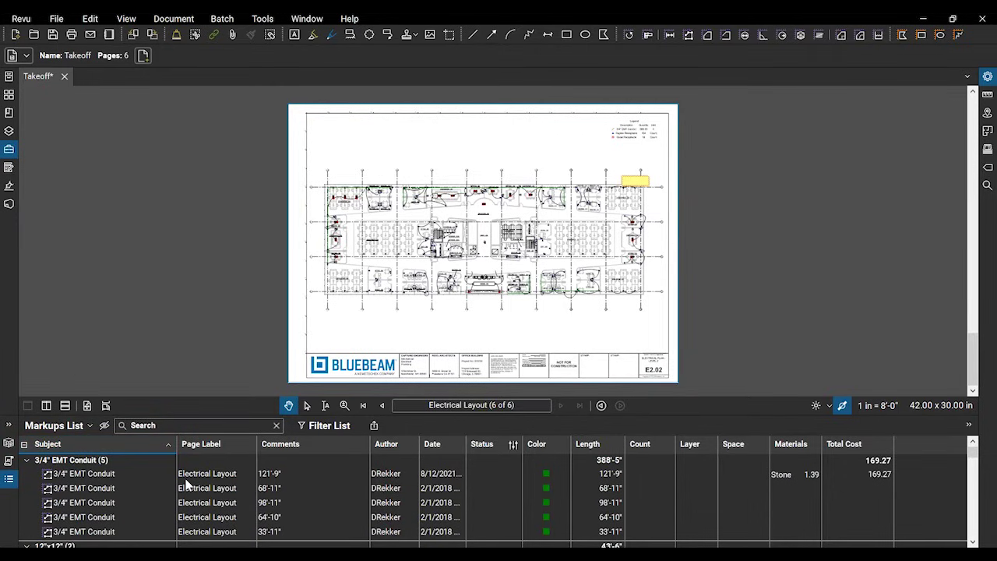
left_click(121, 477)
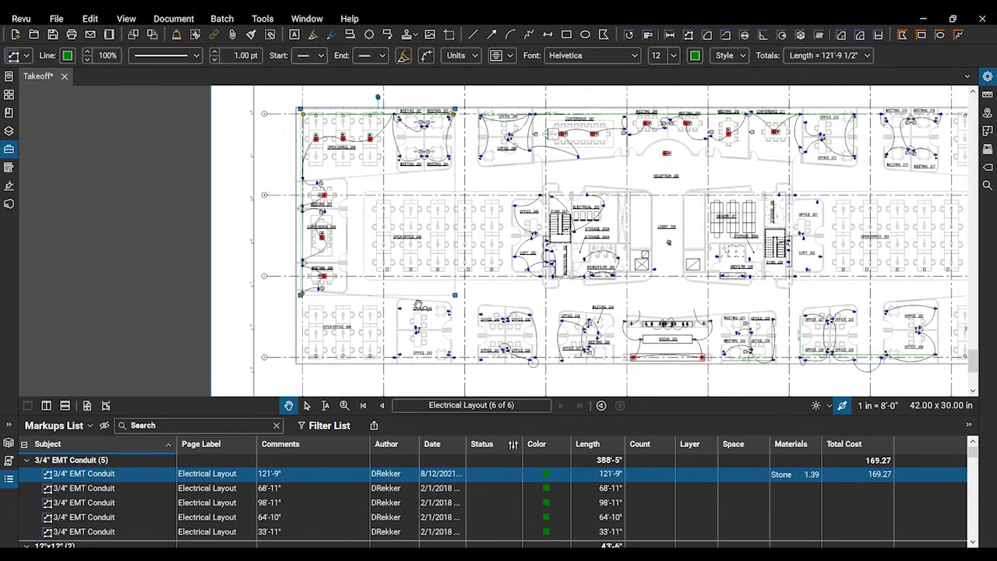
- Review the status choices for the 121'-9" 3/4" EMT Conduit markup without assigning one, and deselect the markup
left_click(496, 478)
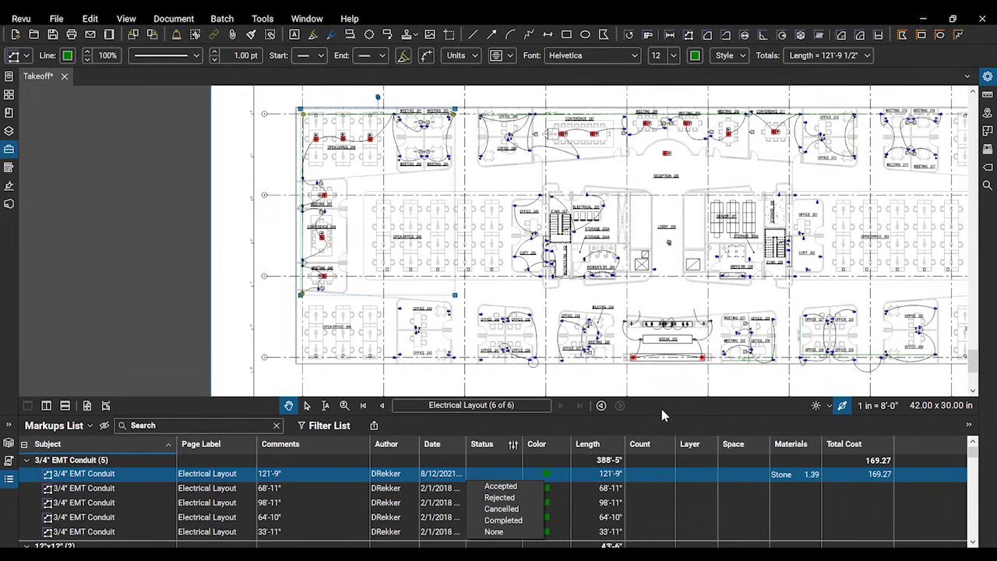
key("Escape")
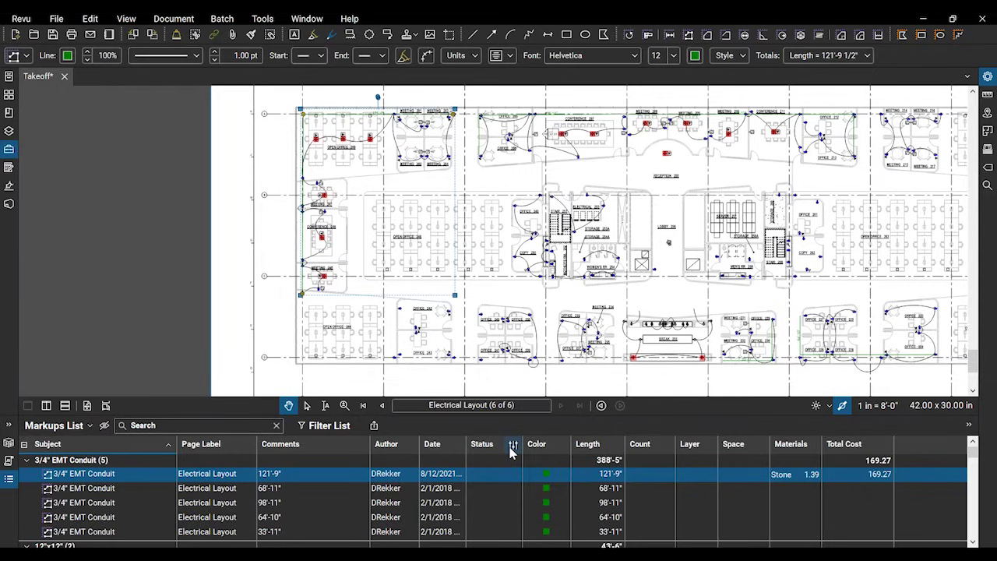
left_click(693, 290)
scroll(693, 289, "down", 4)
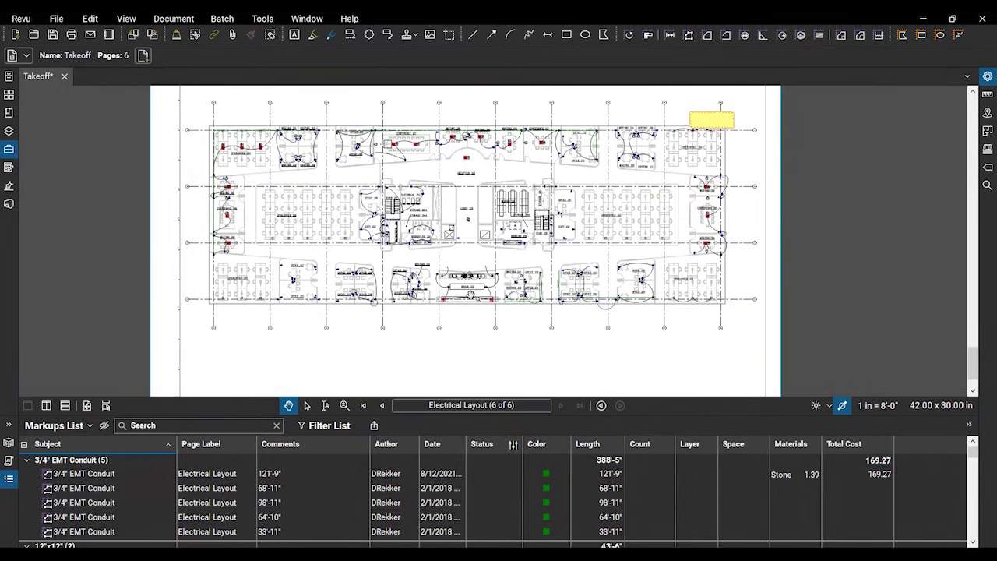
scroll(508, 324, "up", 3)
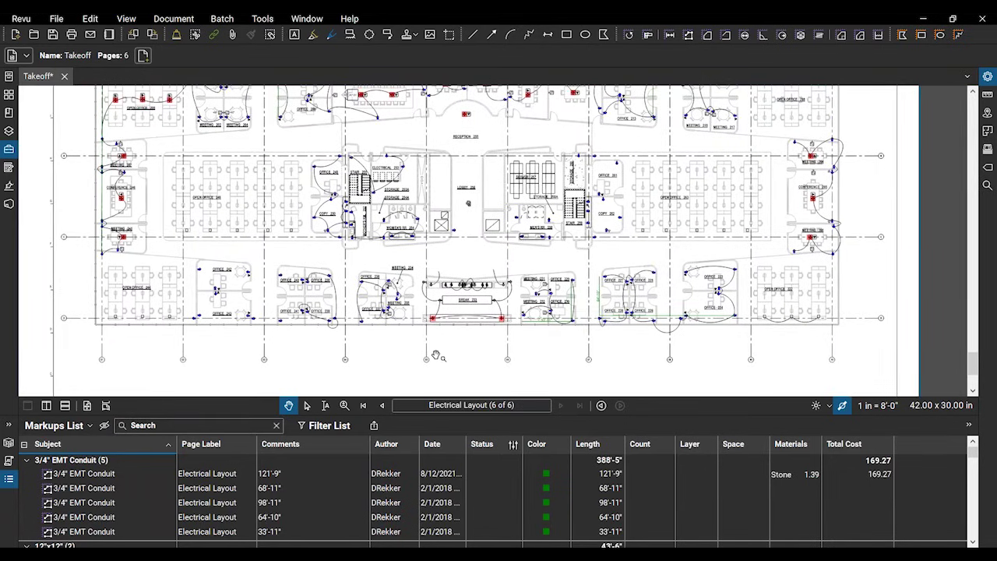
scroll(435, 353, "up", 2)
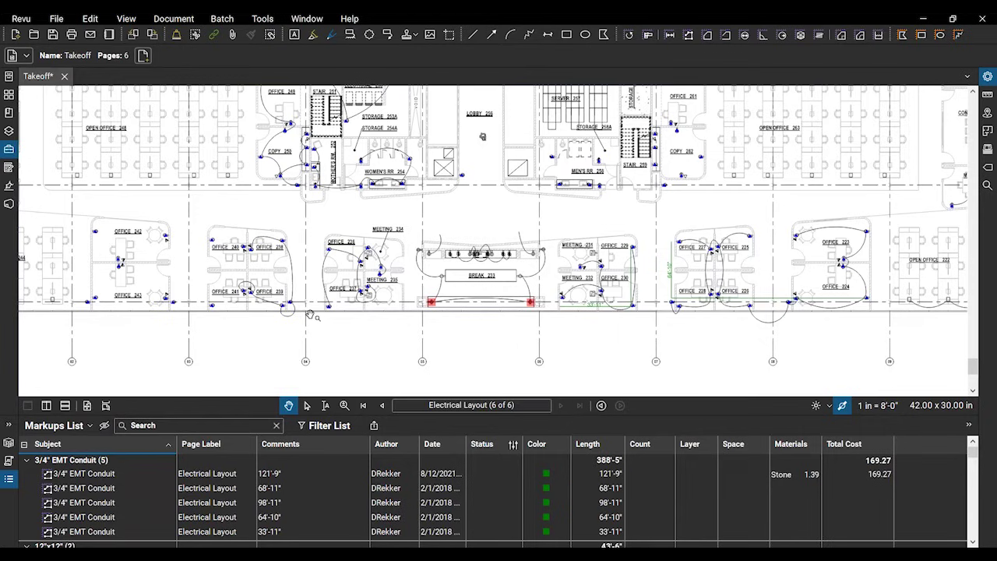
left_click_drag(379, 322, 427, 340)
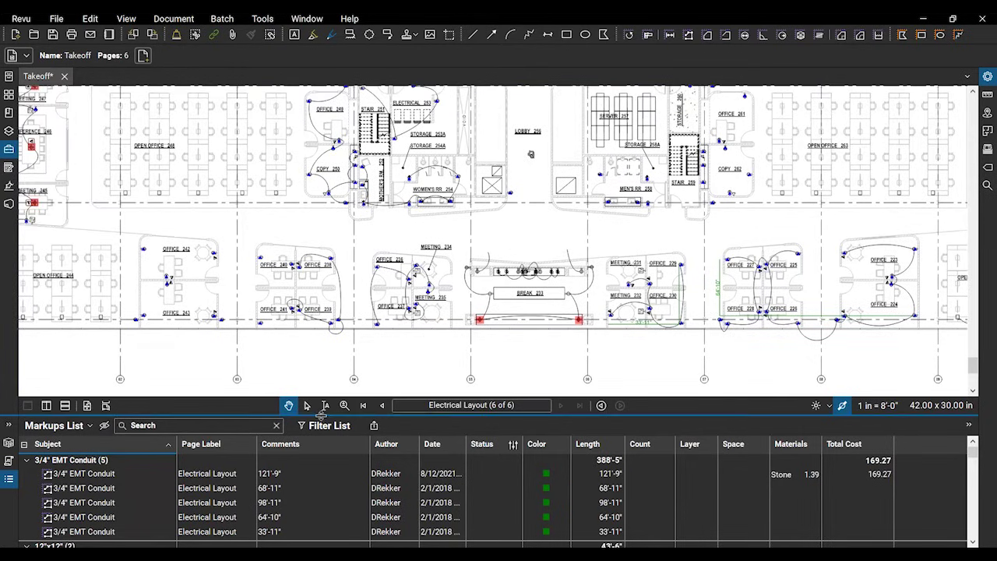
- Make the Markups List slightly taller and look through its Subject groups from 3/4" EMT Conduit to Polished Concrete
left_click_drag(320, 415, 321, 408)
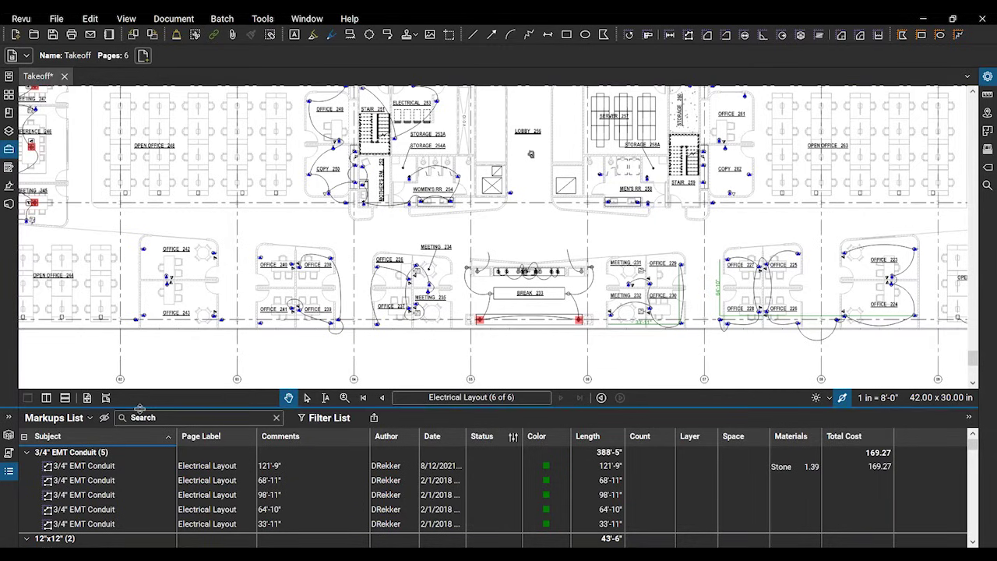
left_click_drag(138, 407, 139, 403)
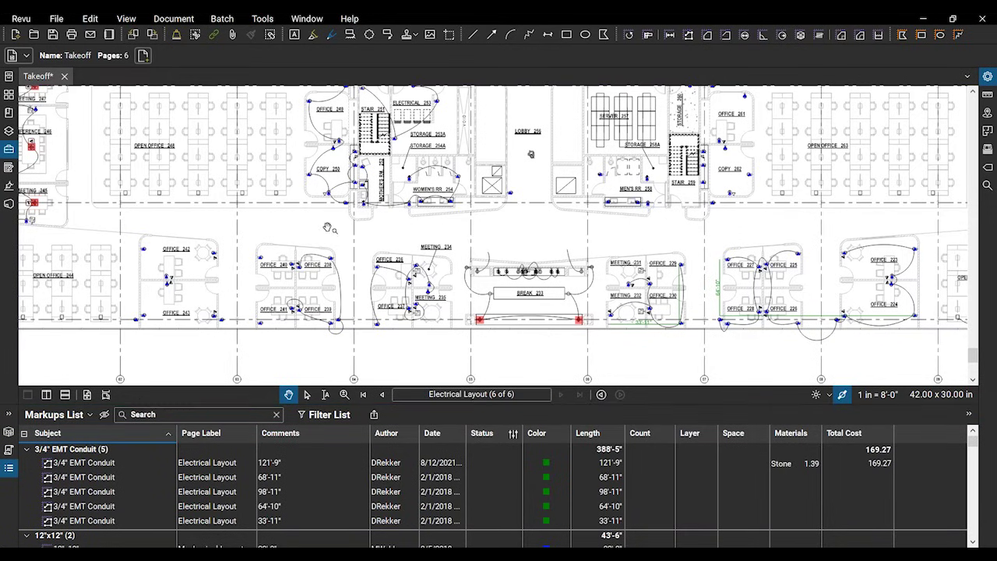
scroll(146, 469, "down", 5)
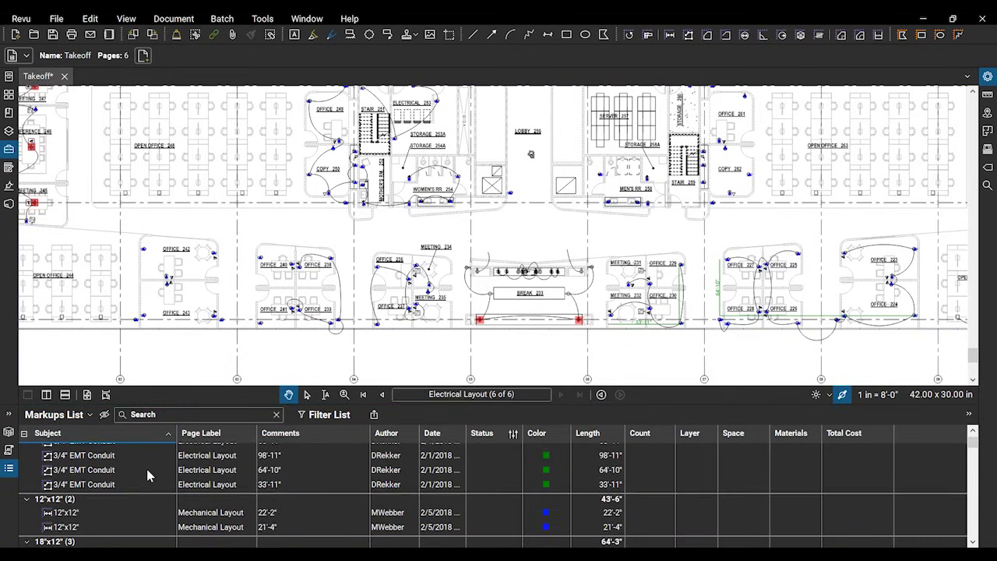
scroll(186, 504, "down", 6)
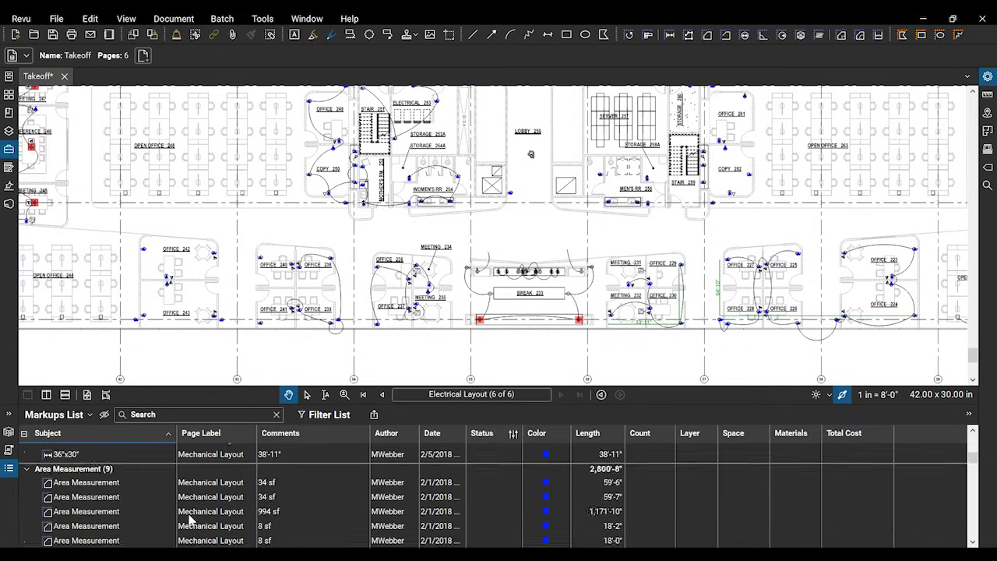
scroll(191, 517, "down", 3)
scroll(192, 517, "down", 15)
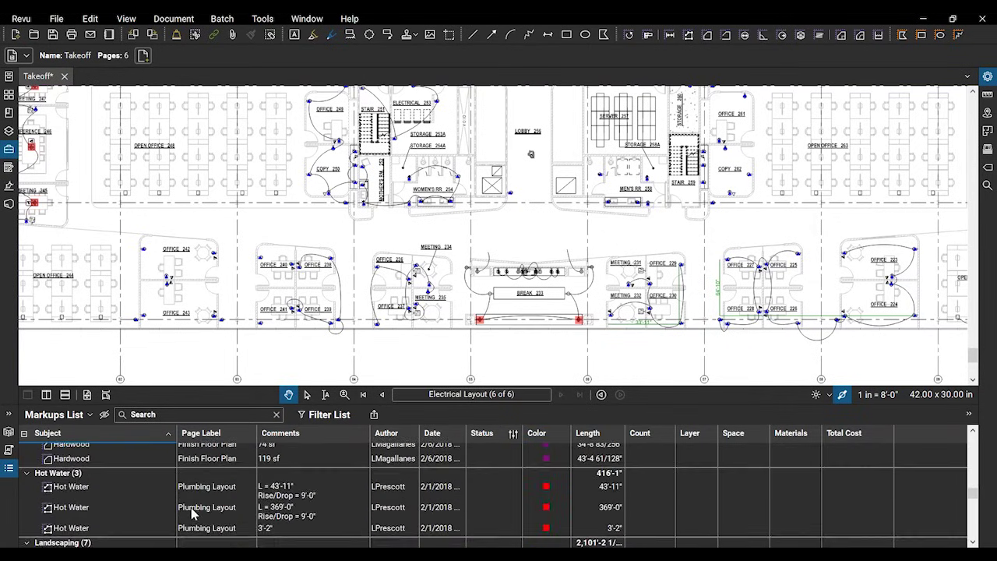
scroll(193, 514, "down", 4)
scroll(193, 514, "down", 15)
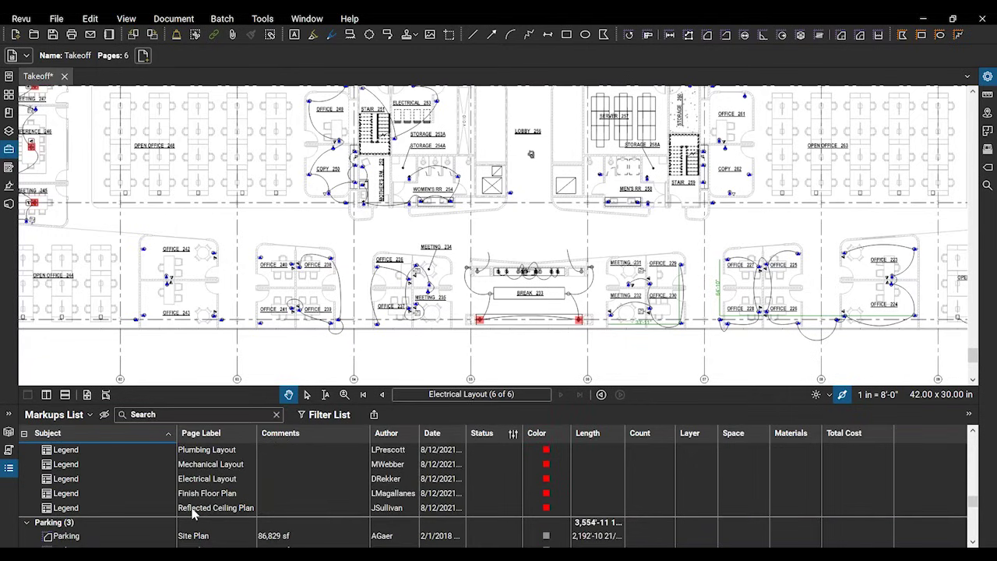
scroll(193, 510, "down", 5)
scroll(192, 510, "down", 3)
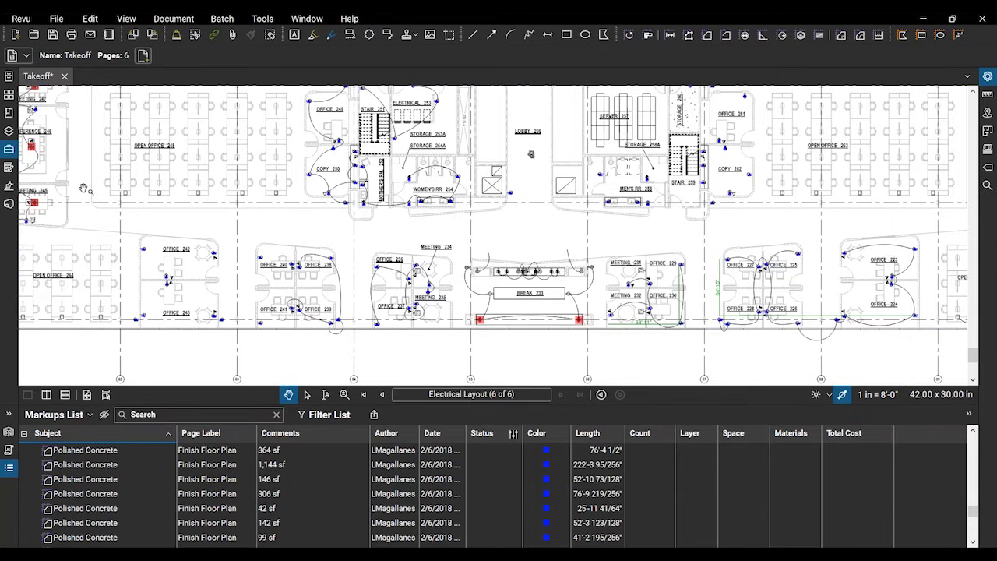
- Open the Tool Chest and look through its tool sets down to General Measurements
mouse_move(252, 260)
left_mouse_down()
mouse_move(326, 297)
mouse_move(326, 282)
left_mouse_up()
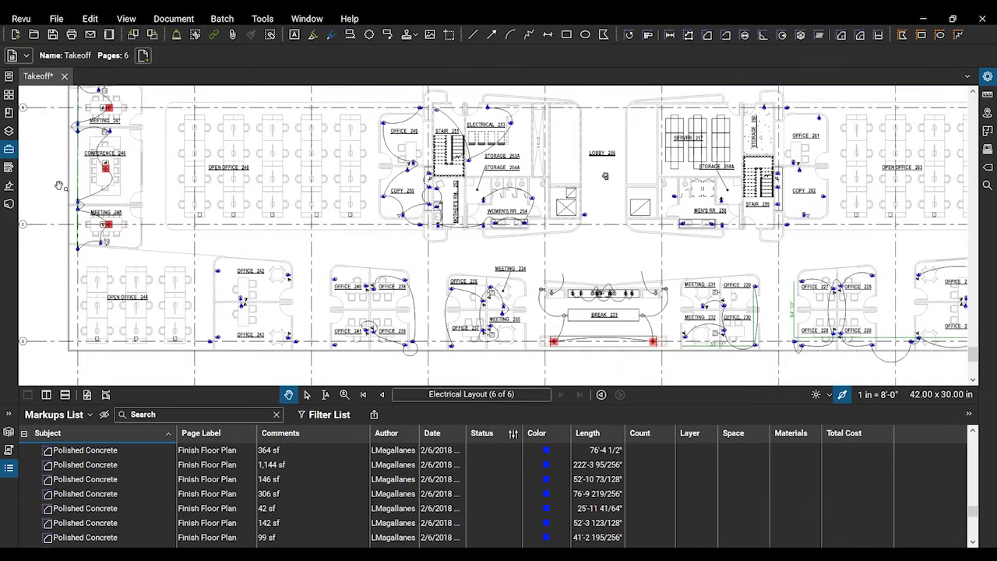
left_click(9, 151)
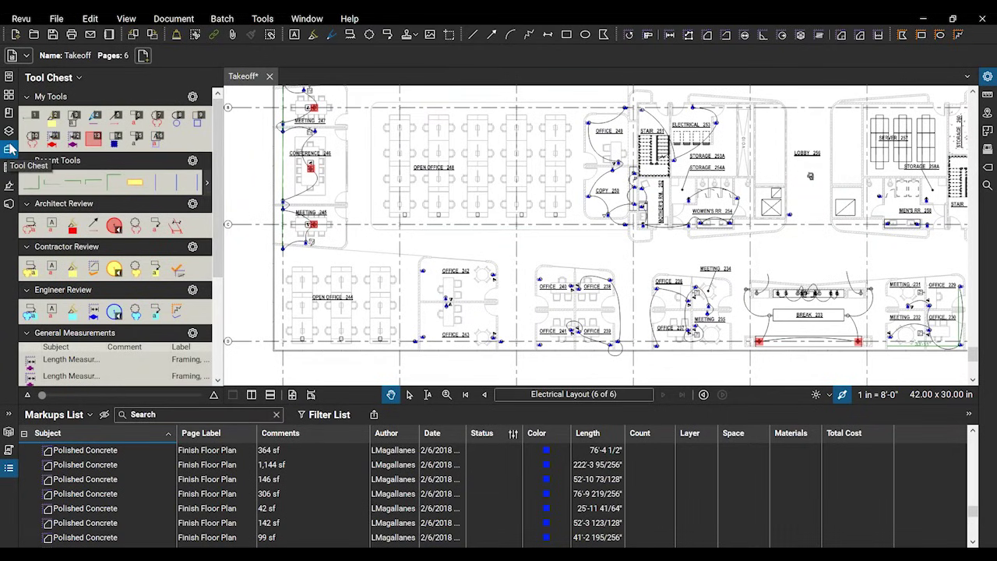
left_click_drag(216, 156, 221, 215)
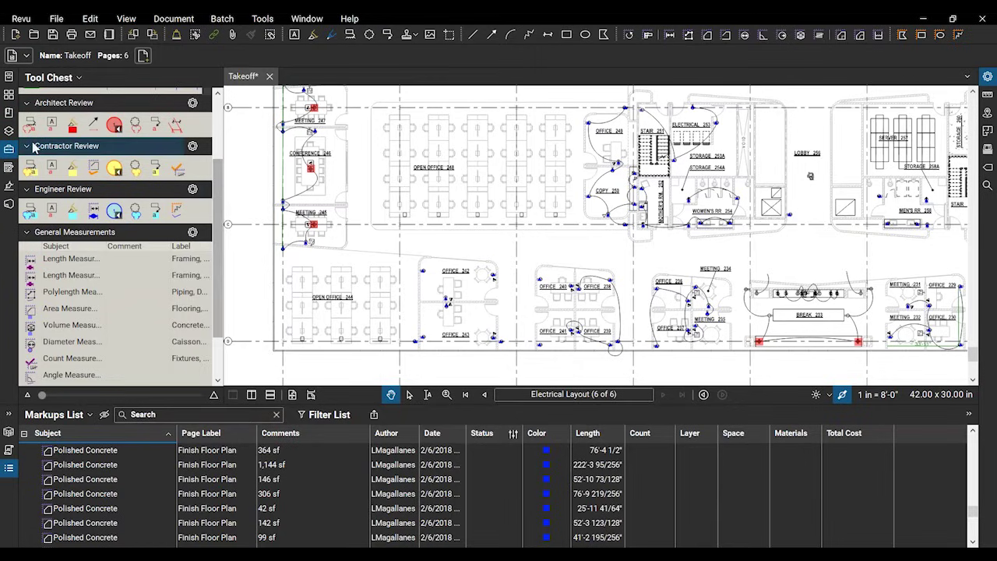
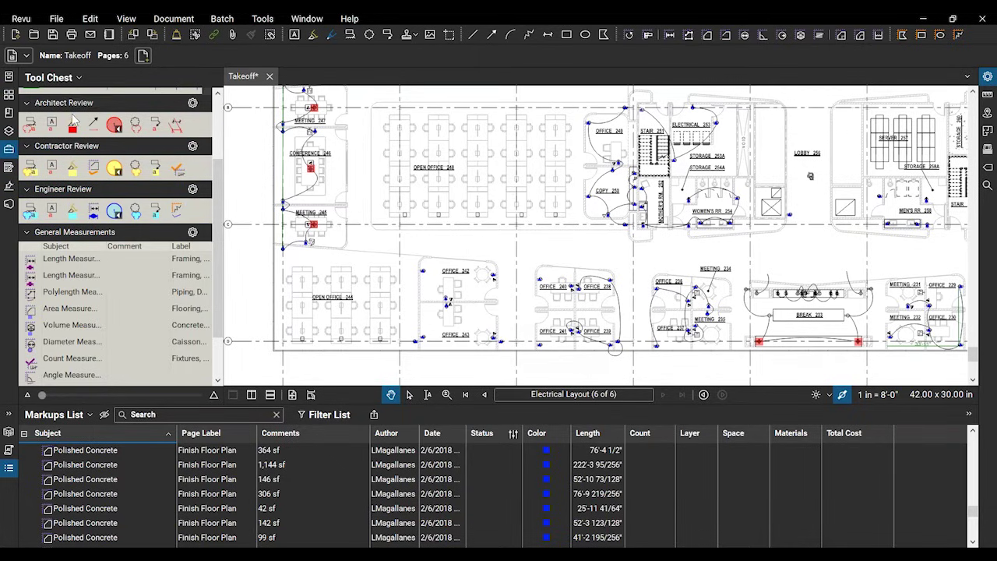
- Hide the Contractor Review and Engineer Review tool sets in the Tool Chest
left_click(76, 79)
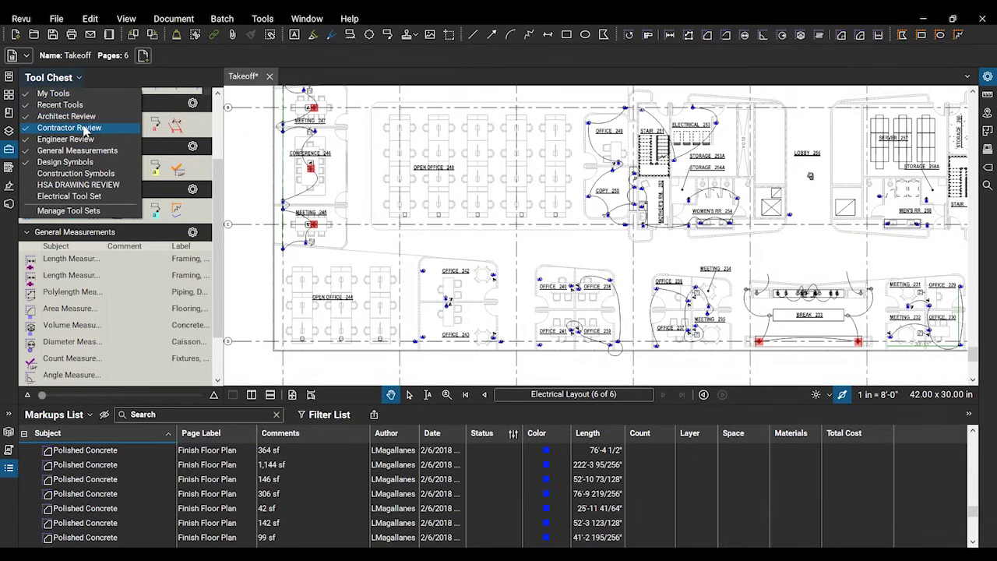
left_click(84, 128)
left_click(84, 138)
left_click(70, 79)
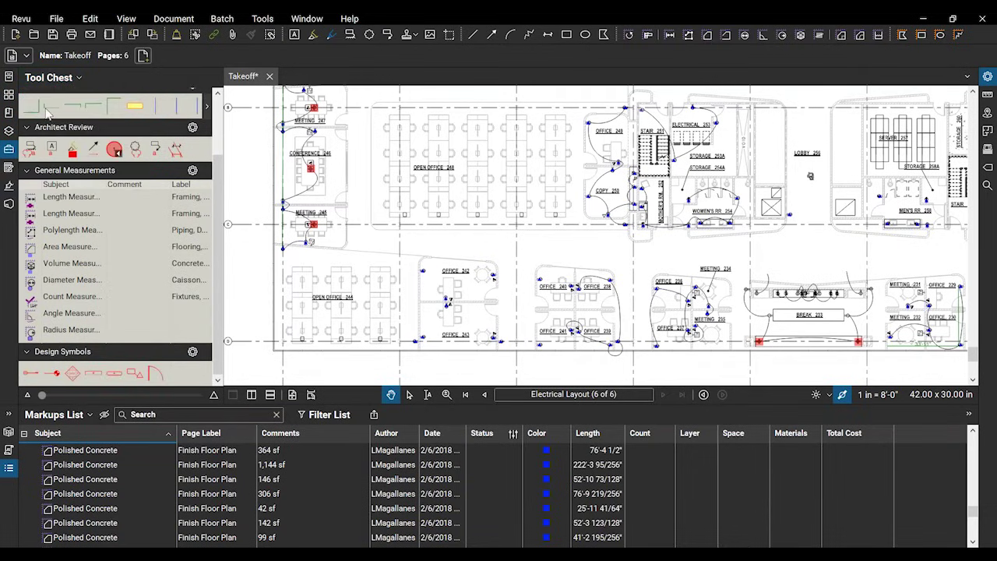
scroll(136, 194, "up", 3)
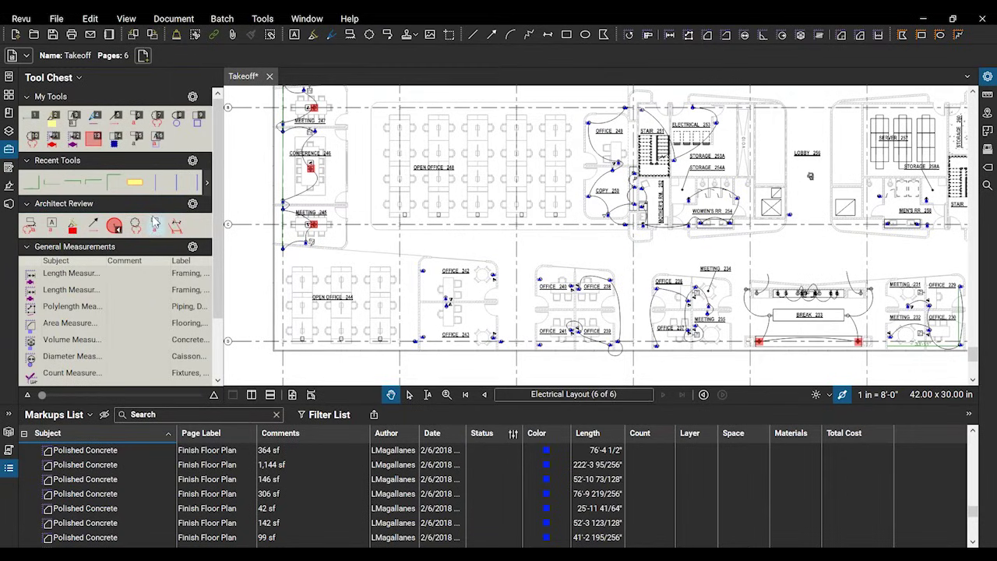
- Show the Engineer Review and Contractor Review tool sets in the Tool Chest again
left_click(66, 78)
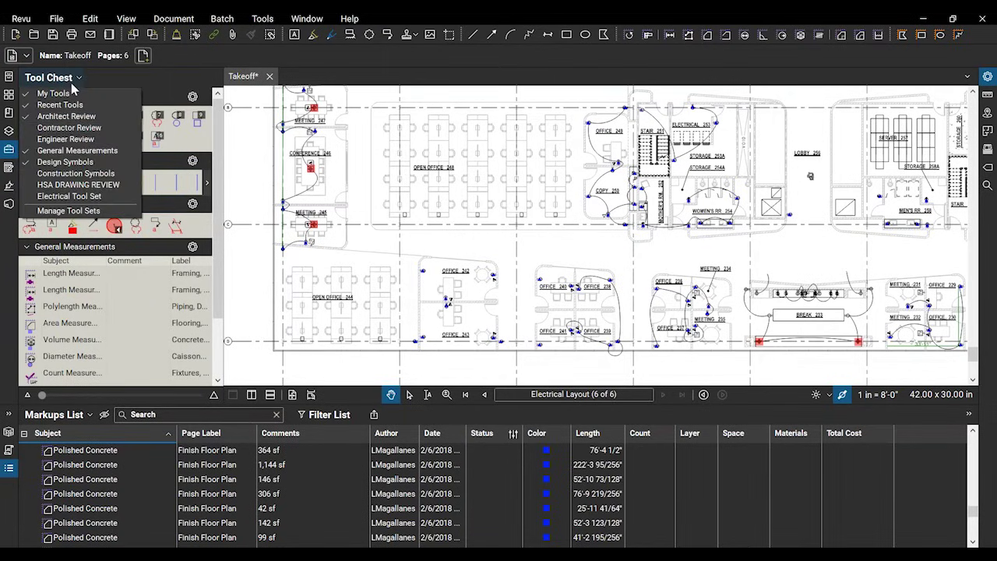
left_click(90, 146)
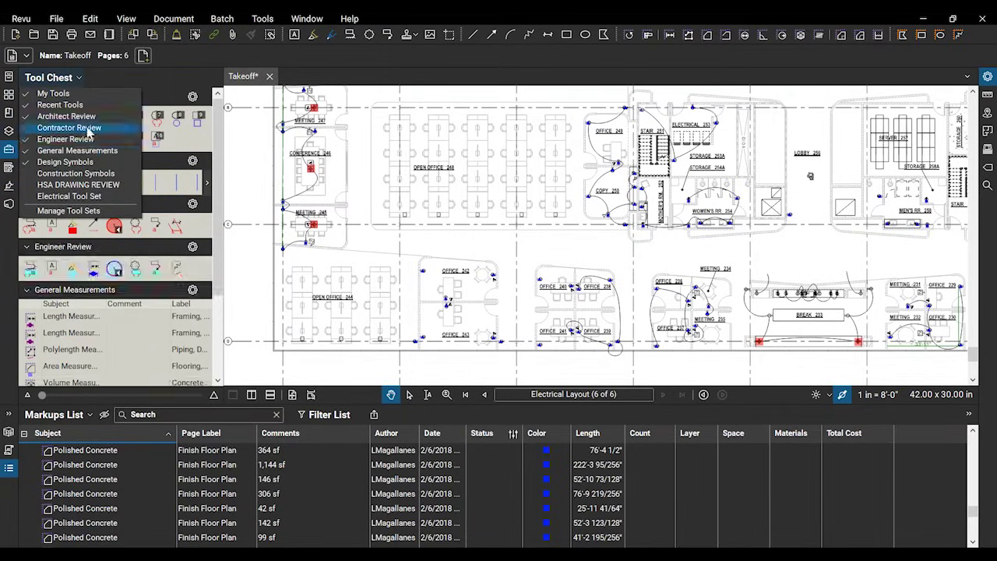
left_click(70, 127)
left_click(81, 79)
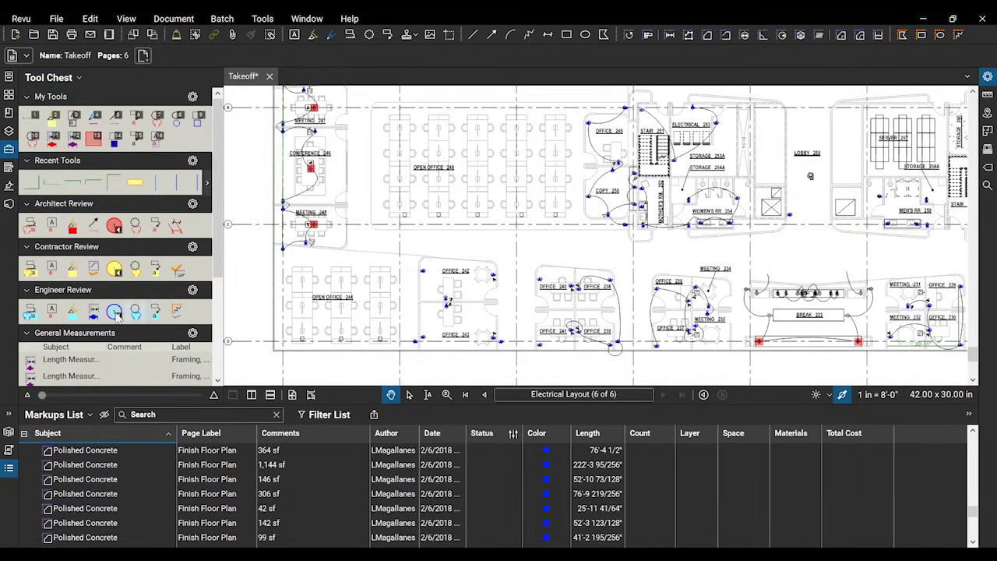
scroll(122, 326, "down", 3)
scroll(122, 327, "up", 3)
- Increase the Markups List height and look back over its Polished Concrete, Phase 1, Parking and Legend groups
left_click_drag(541, 396, 532, 321)
scroll(543, 382, "down", 2)
scroll(544, 385, "down", 3)
scroll(544, 394, "up", 6)
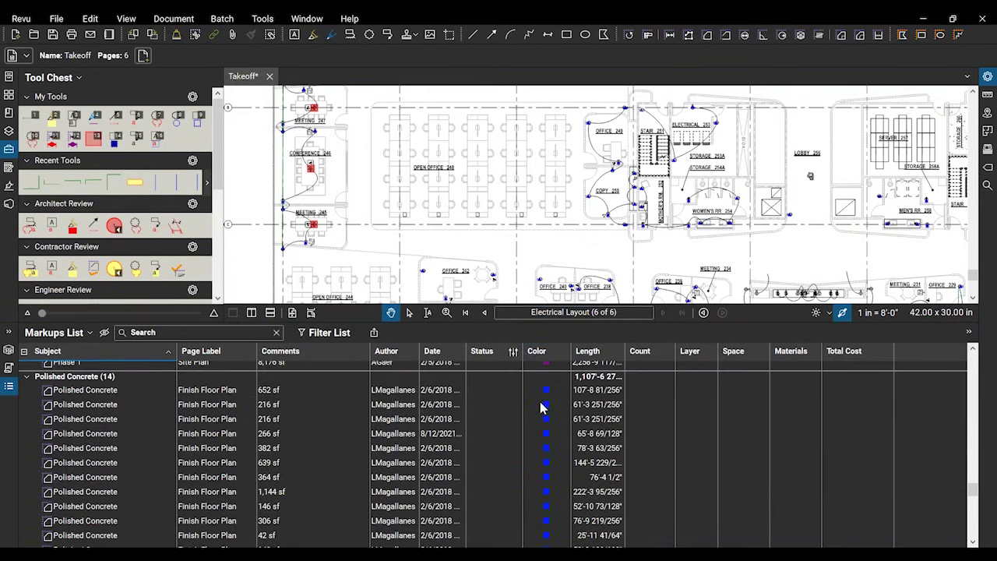
scroll(543, 407, "up", 2)
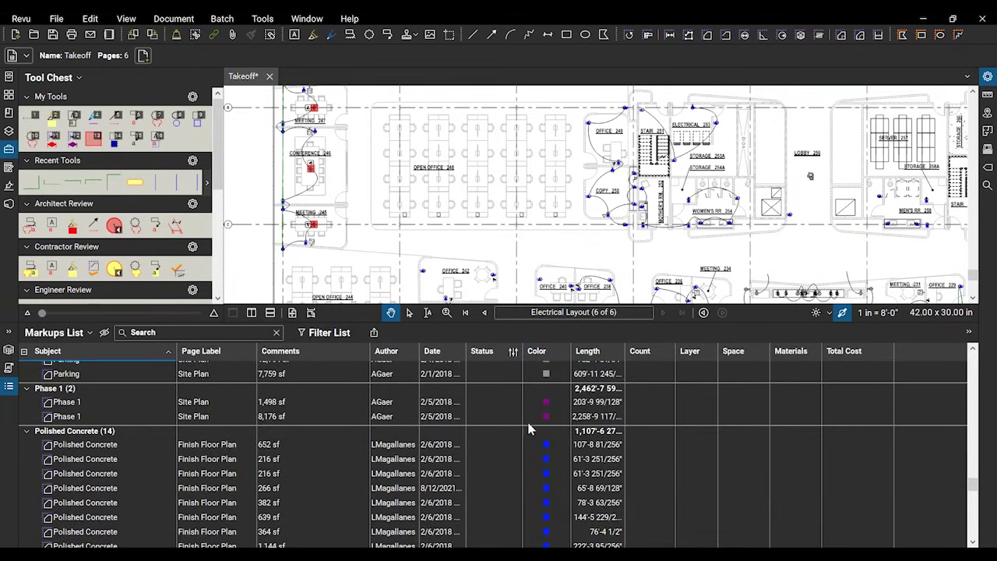
scroll(529, 425, "up", 2)
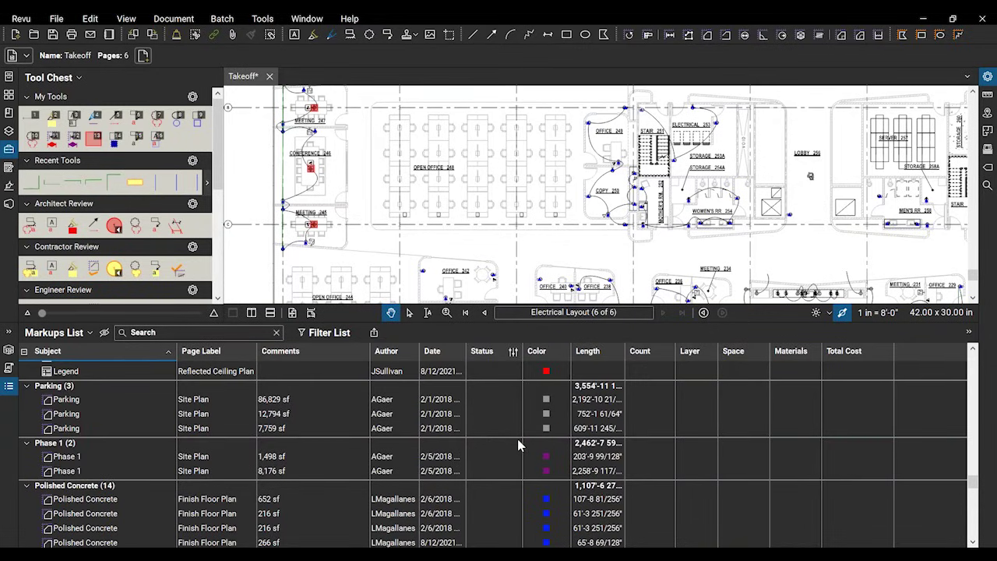
scroll(520, 467, "up", 2)
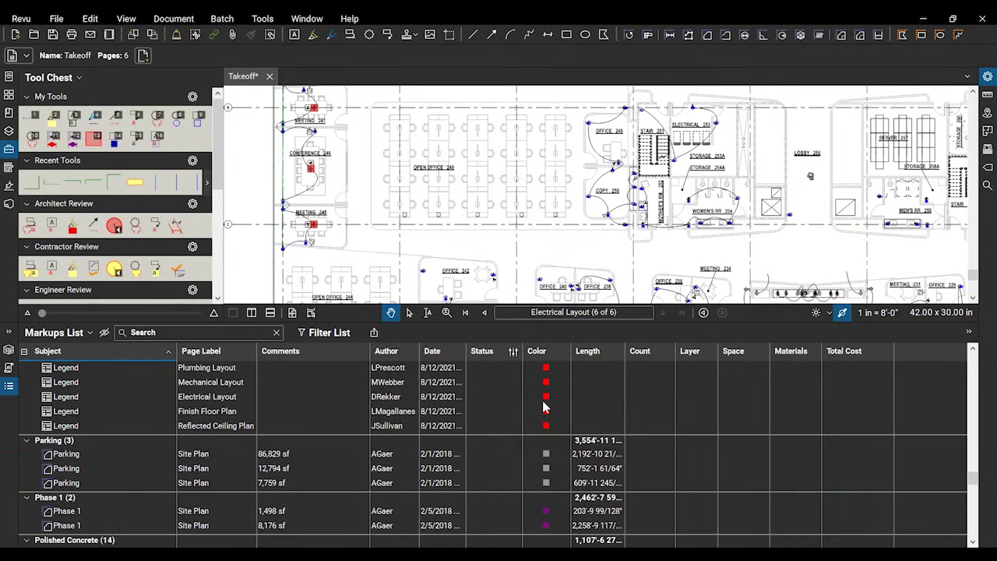
- With list filtering turned on, sort the markups by Color in descending order and select the Sidewalk markup
left_click(324, 332)
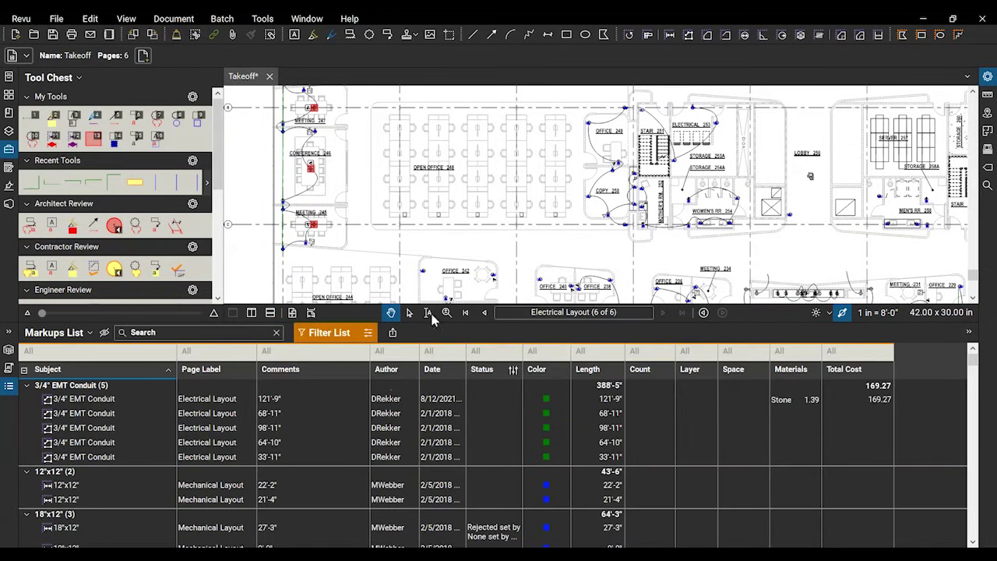
left_click(541, 371)
left_click(555, 372)
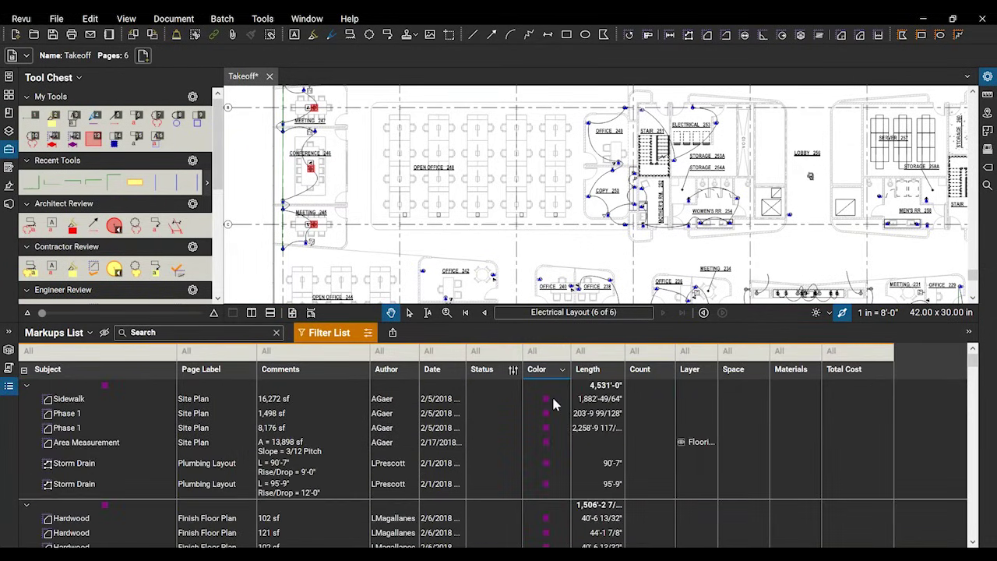
left_click(552, 401)
- Filter the Markups List by the cyan color
left_click(545, 351)
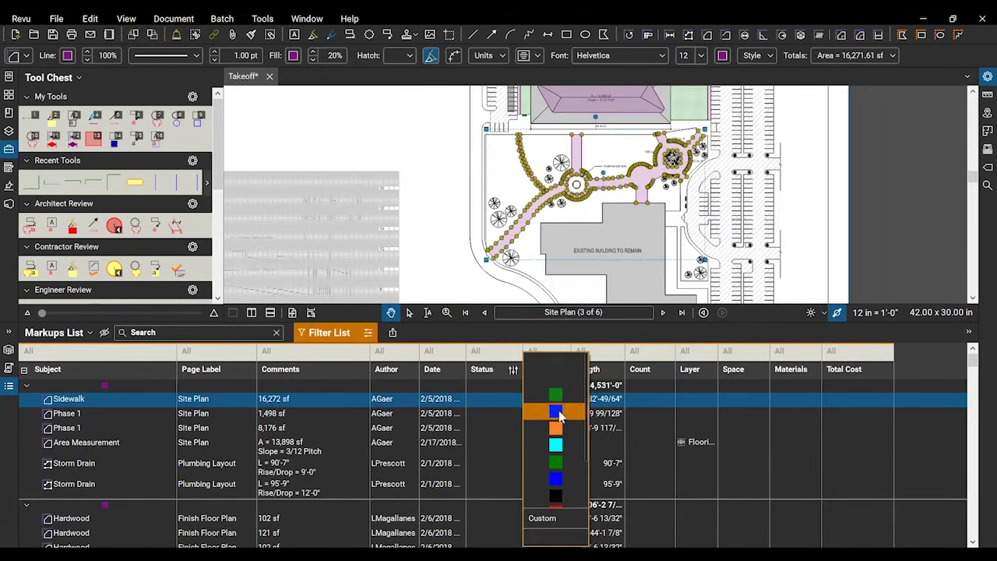
scroll(559, 421, "up", 2)
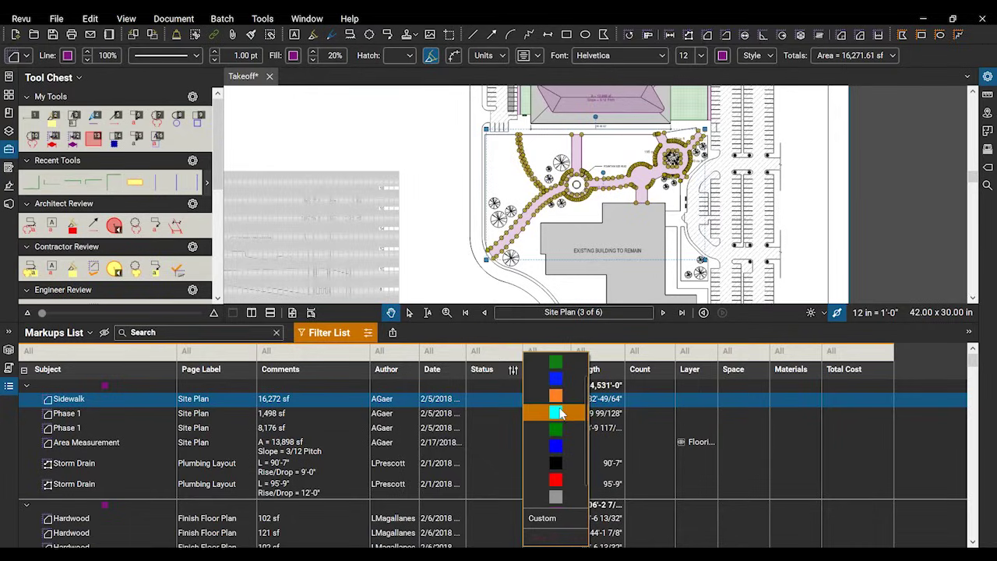
left_click(564, 410)
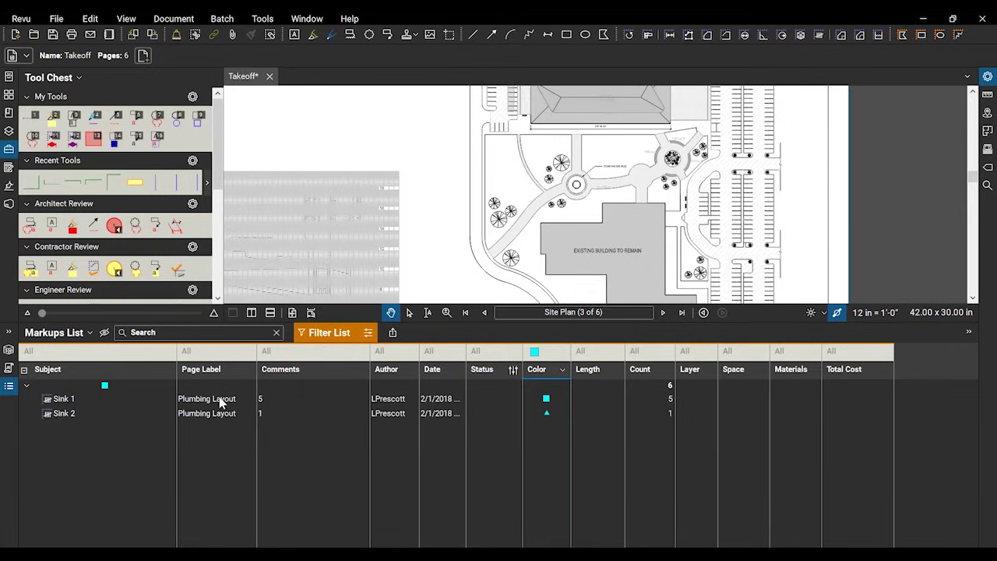
- Clear the Color filter and turn off filtering of the Markups List
left_click(553, 352)
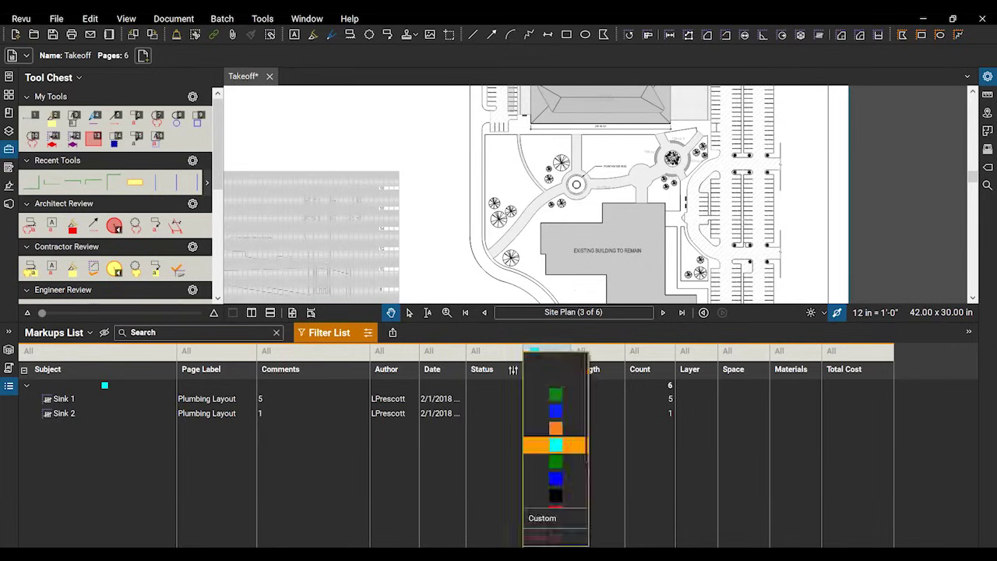
left_click(557, 536)
left_click(323, 333)
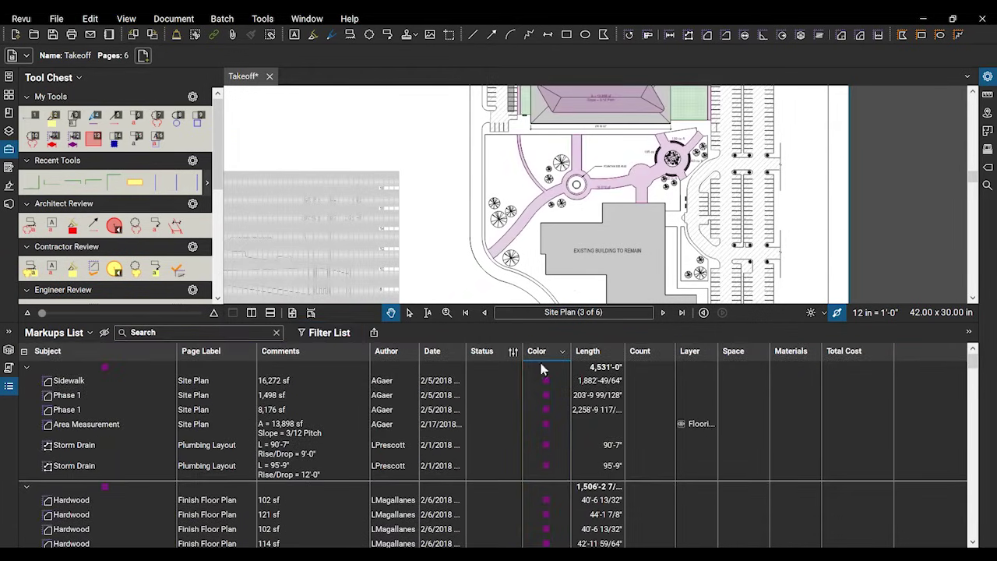
scroll(484, 463, "down", 5)
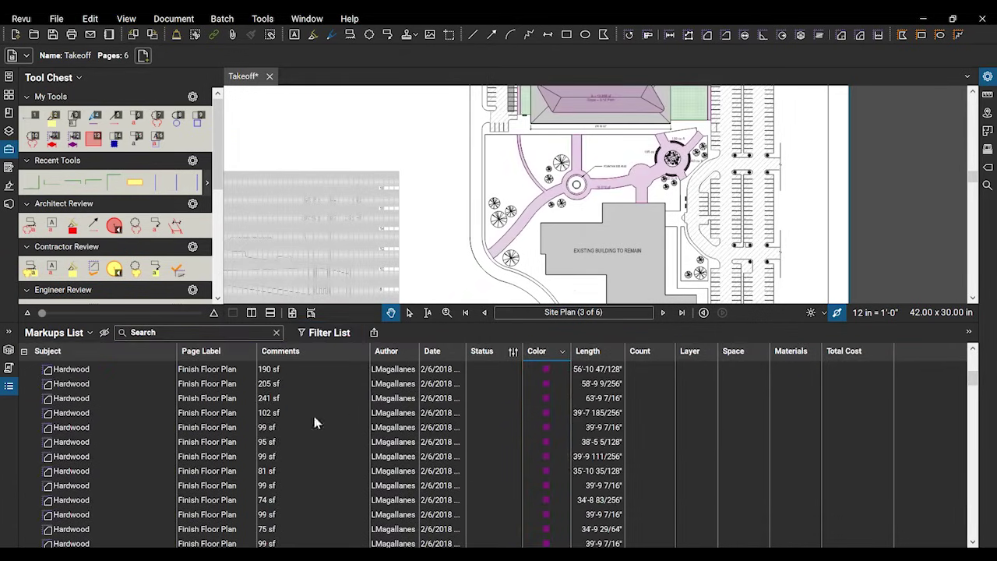
- Sort the Markups List by Subject and reduce its height to show more of the site plan
scroll(280, 455, "up", 8)
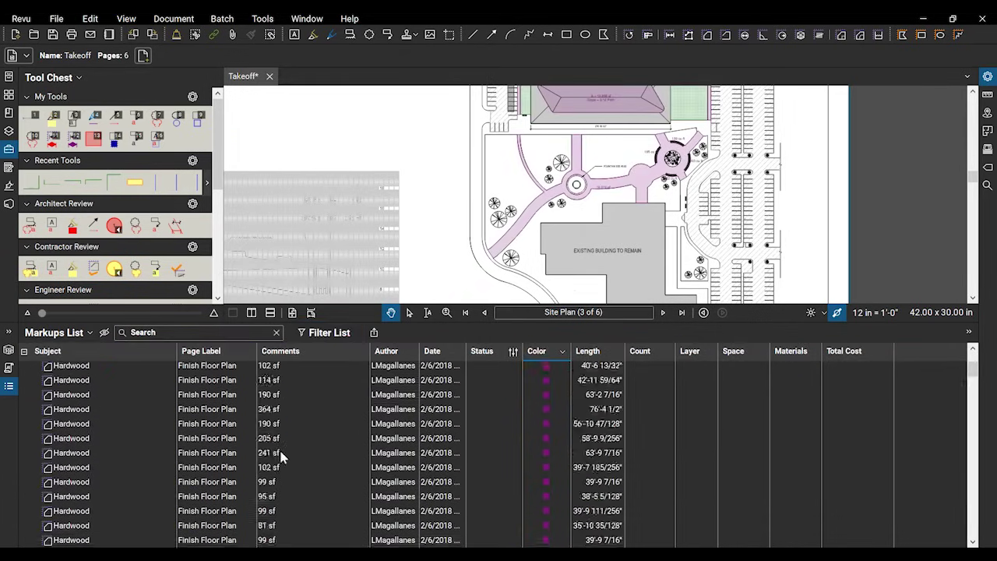
left_click(67, 352)
left_click_drag(391, 323, 391, 404)
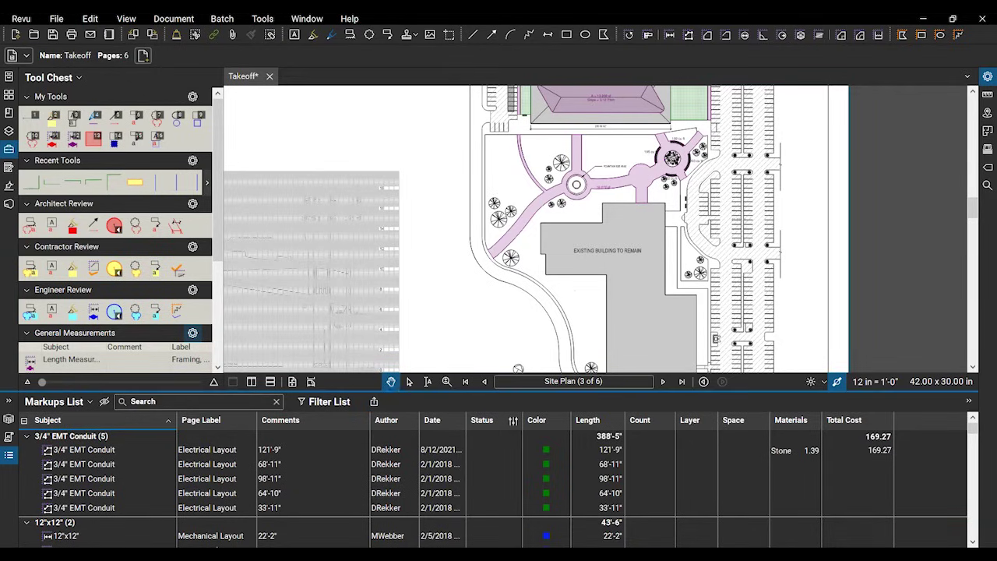
left_click_drag(387, 390, 398, 385)
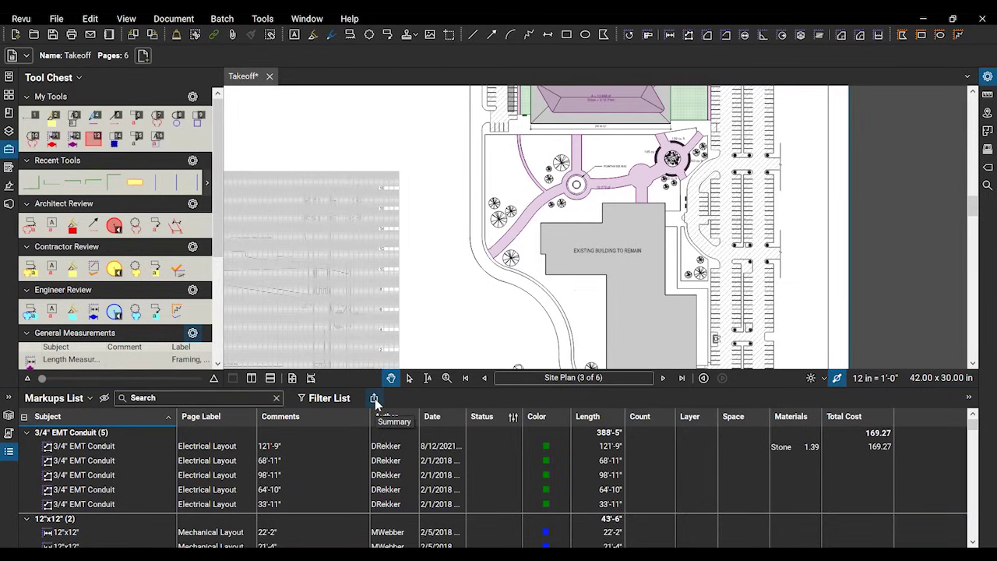
- Detach the Markups List, move it over the drawing area and enlarge it to show most of its columns
right_click(10, 453)
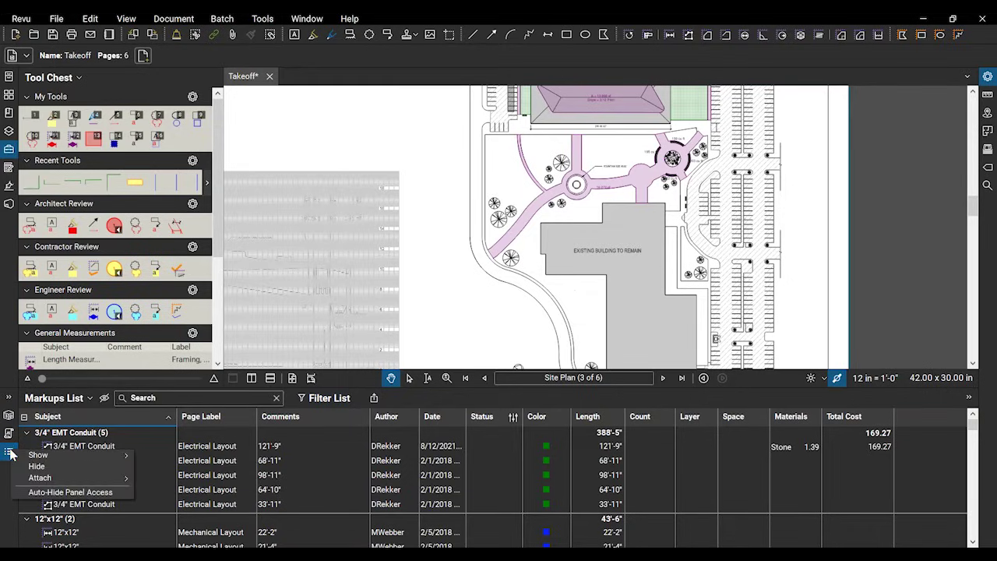
mouse_move(35, 477)
left_click(165, 513)
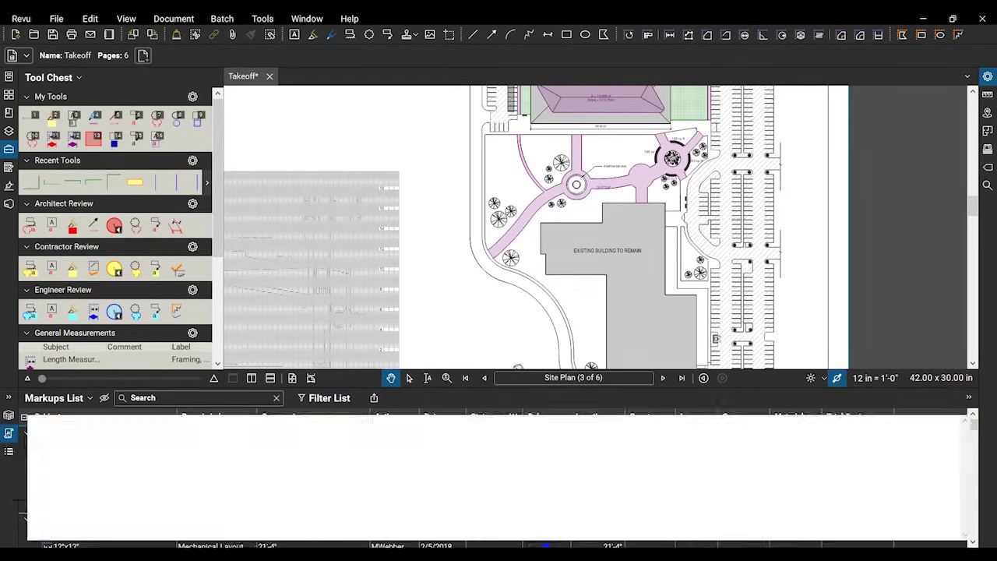
mouse_move(289, 534)
left_mouse_down()
mouse_move(334, 74)
mouse_move(307, 109)
left_mouse_up()
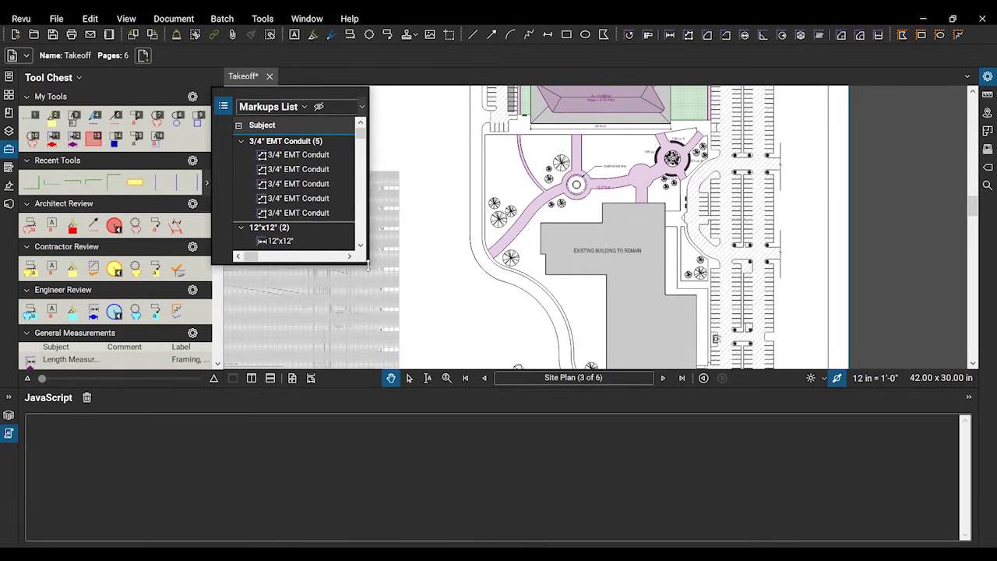
left_click_drag(368, 265, 895, 438)
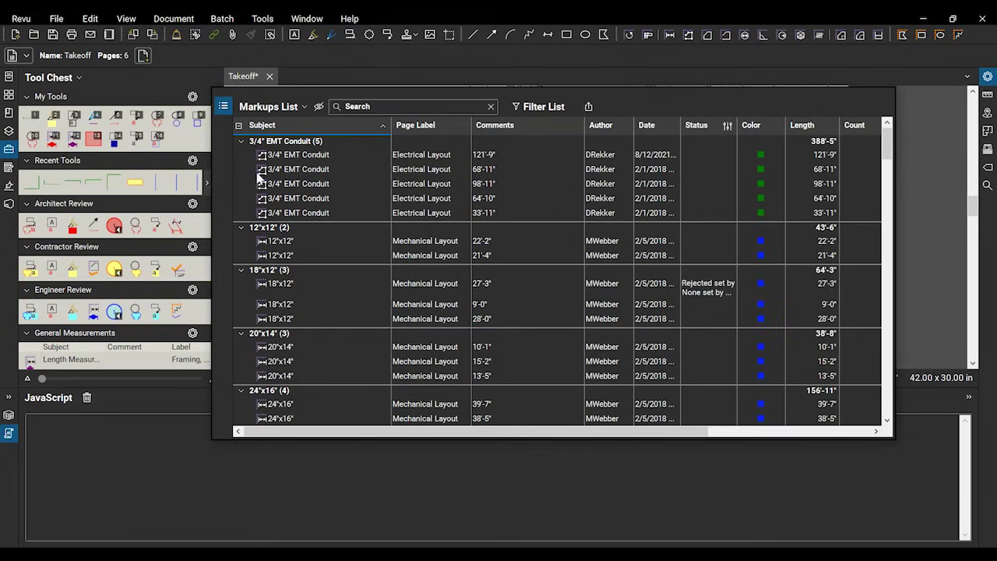
left_click_drag(212, 158, 125, 105)
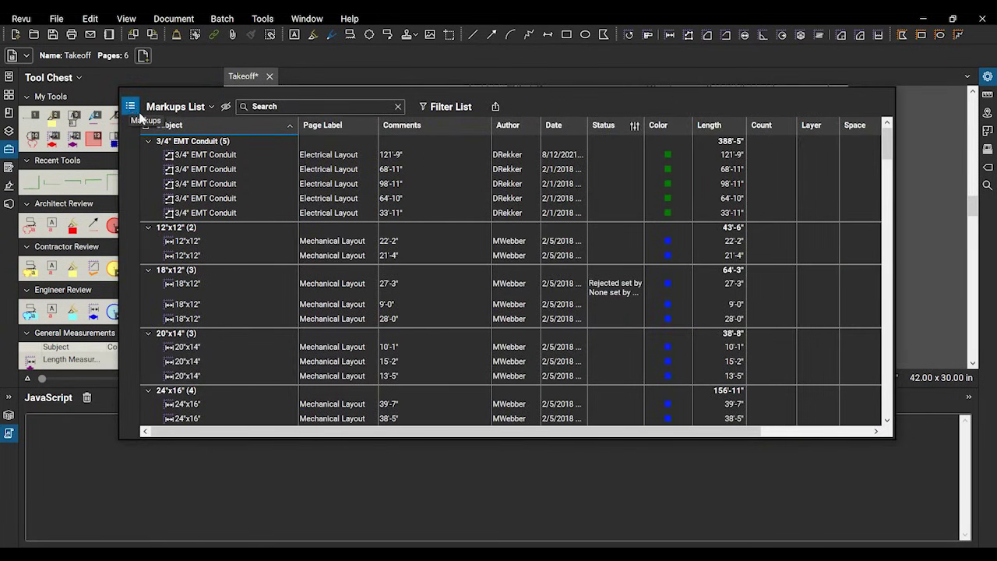
- Attach the floating Markups List back to the bottom of the workspace
left_click(130, 111)
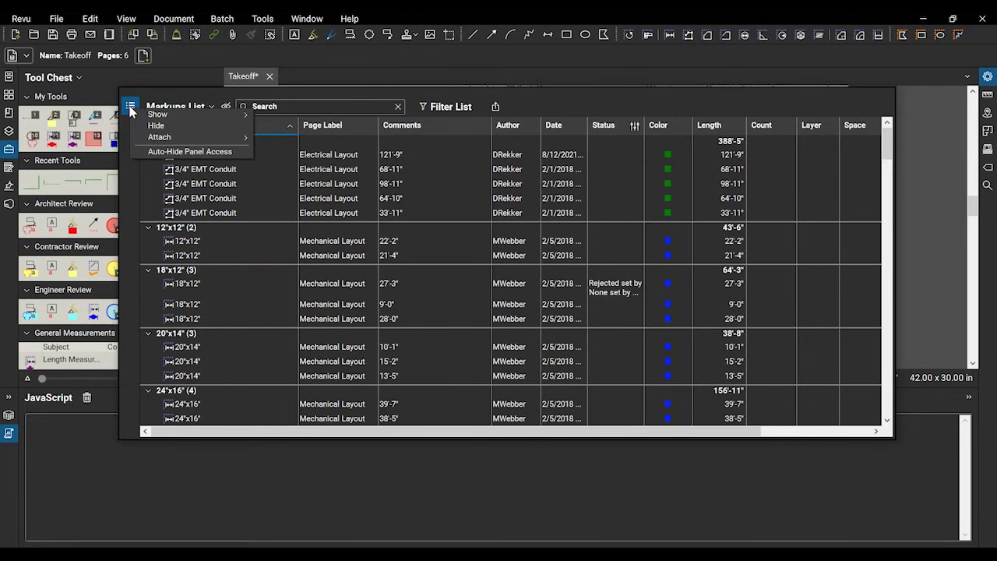
mouse_move(159, 138)
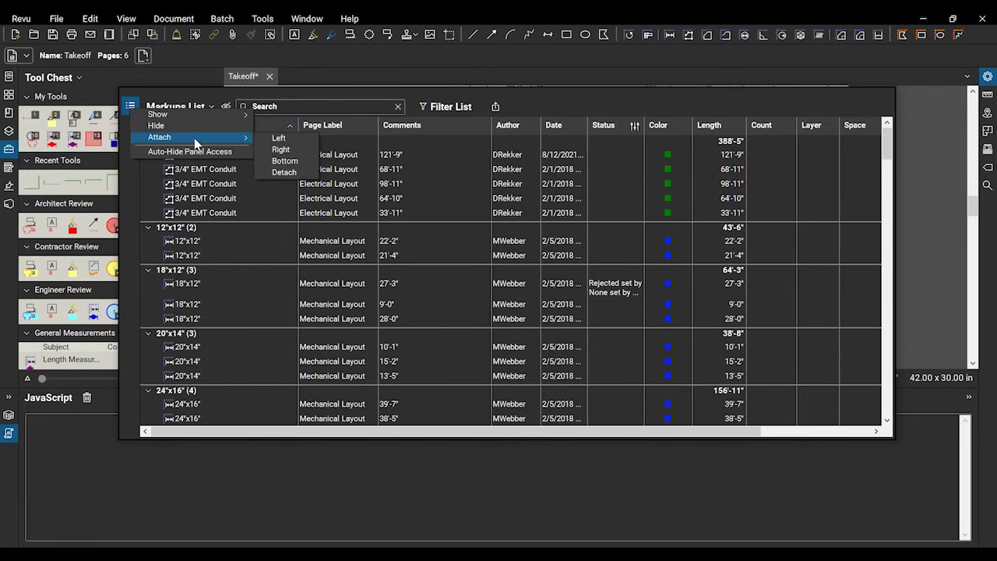
left_click(285, 162)
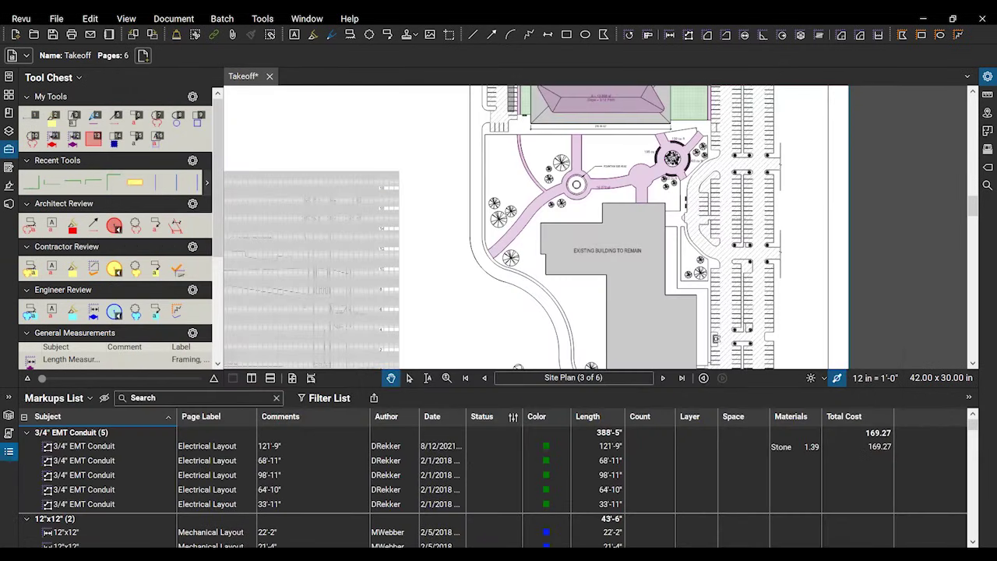
- Detach the Markups List again, move it over the site plan and reattach it at the bottom
right_click(17, 456)
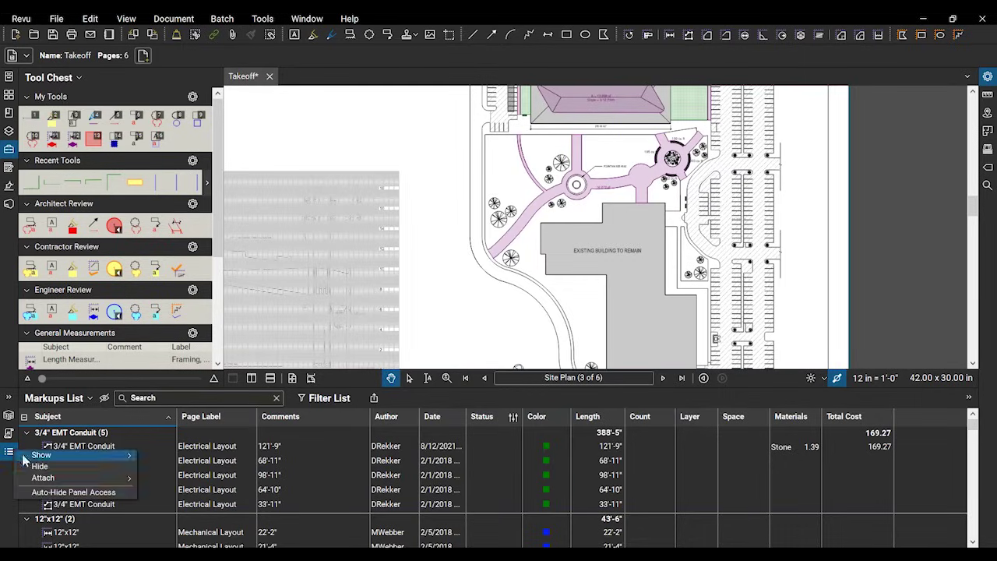
mouse_move(51, 480)
left_click(165, 512)
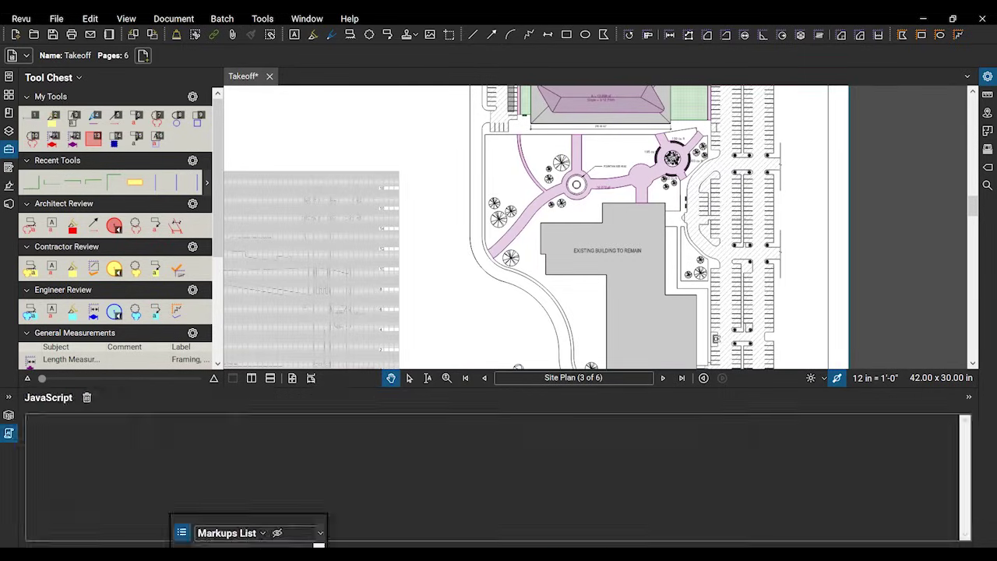
mouse_move(224, 511)
left_mouse_down()
mouse_move(269, 295)
mouse_move(234, 397)
mouse_move(225, 529)
mouse_move(316, 192)
mouse_move(285, 208)
mouse_move(352, 538)
mouse_move(352, 480)
mouse_move(328, 438)
mouse_move(390, 226)
mouse_move(381, 376)
mouse_move(372, 206)
left_mouse_up()
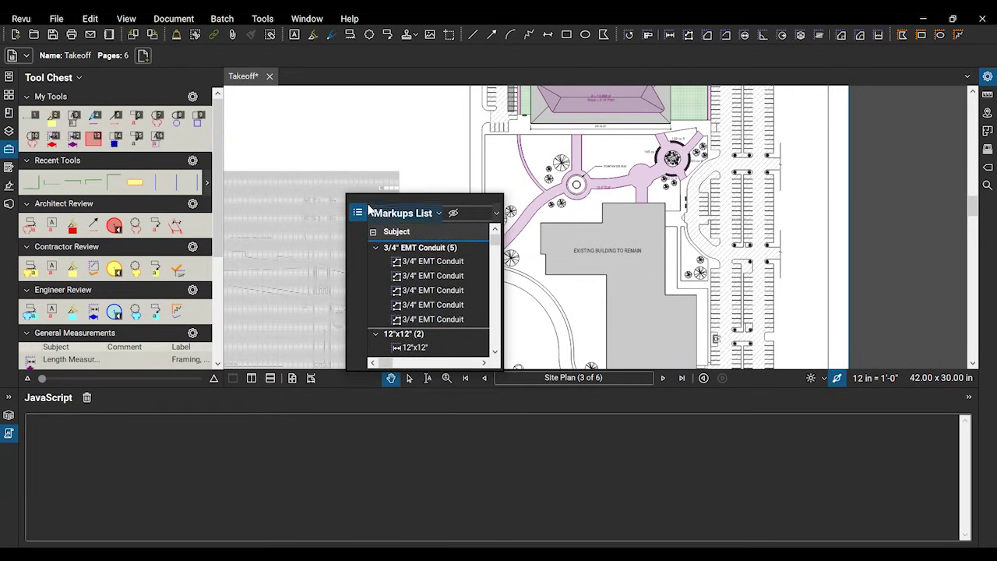
left_click(359, 213)
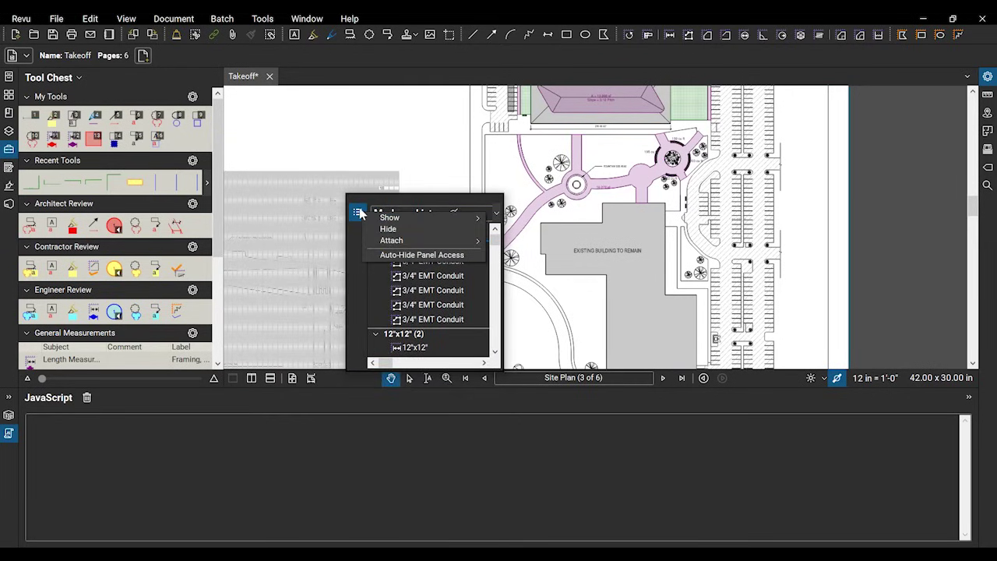
mouse_move(413, 241)
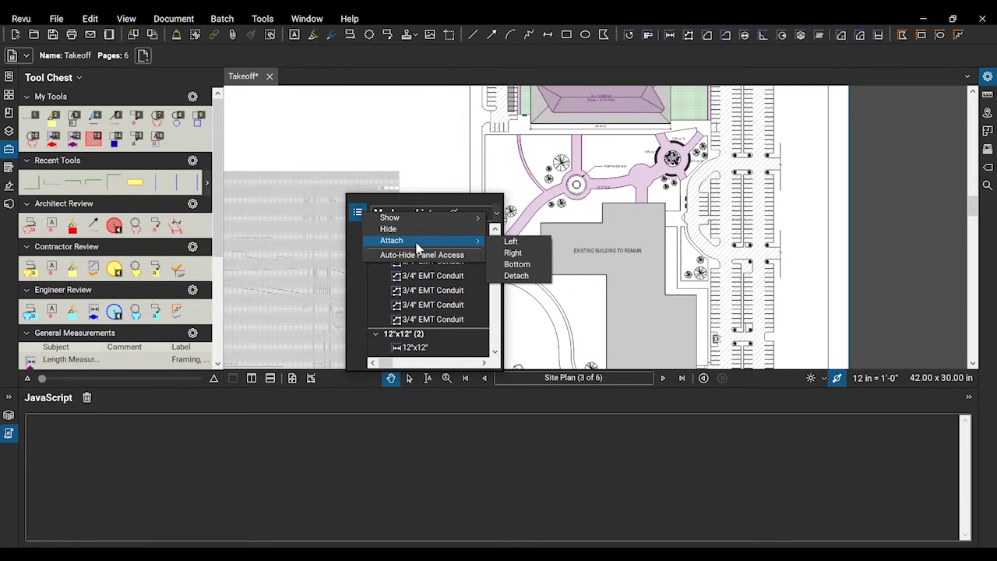
left_click(515, 265)
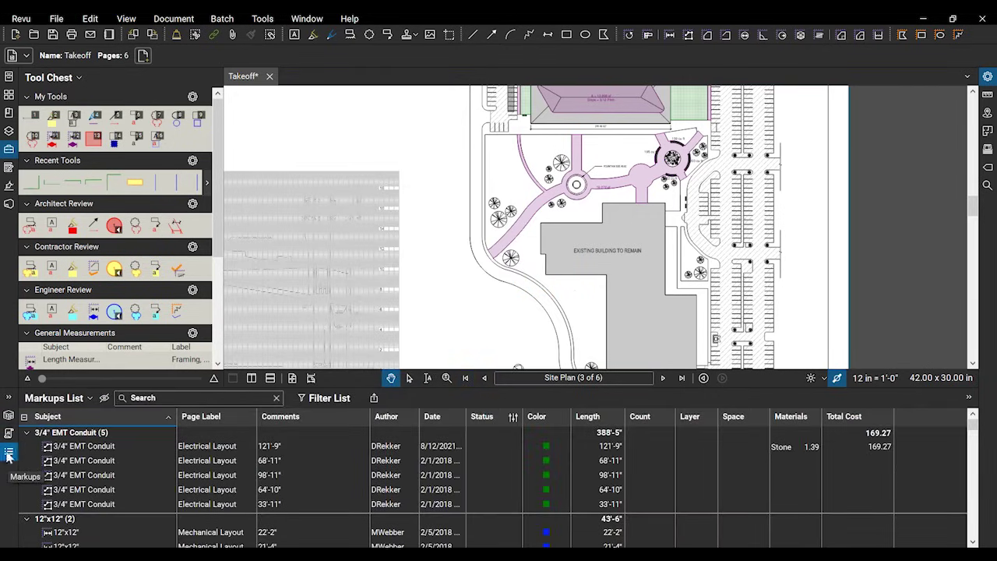
- Reduce the height of the docked Markups List slightly
scroll(370, 506, "down", 5)
scroll(371, 507, "up", 5)
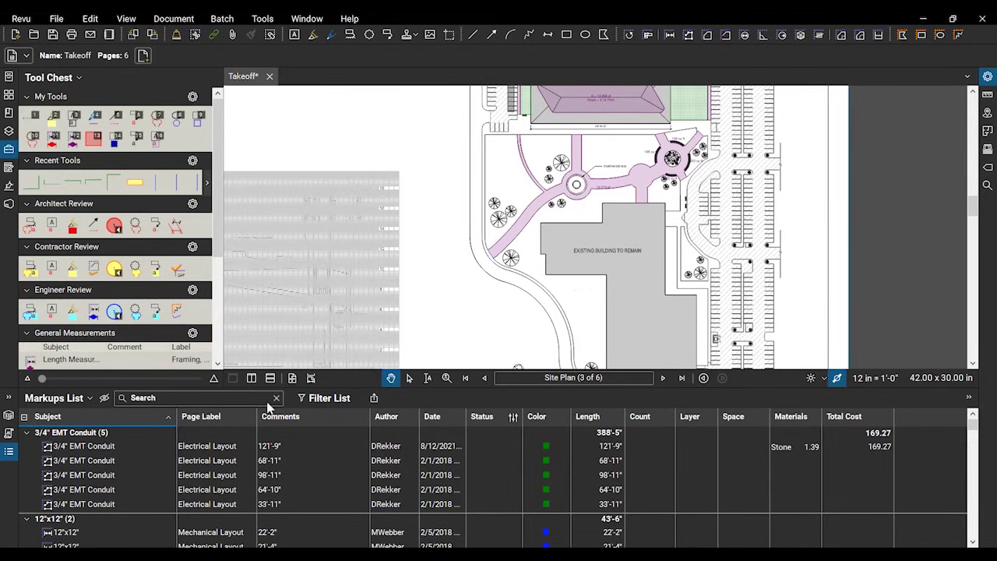
left_click_drag(243, 393, 243, 410)
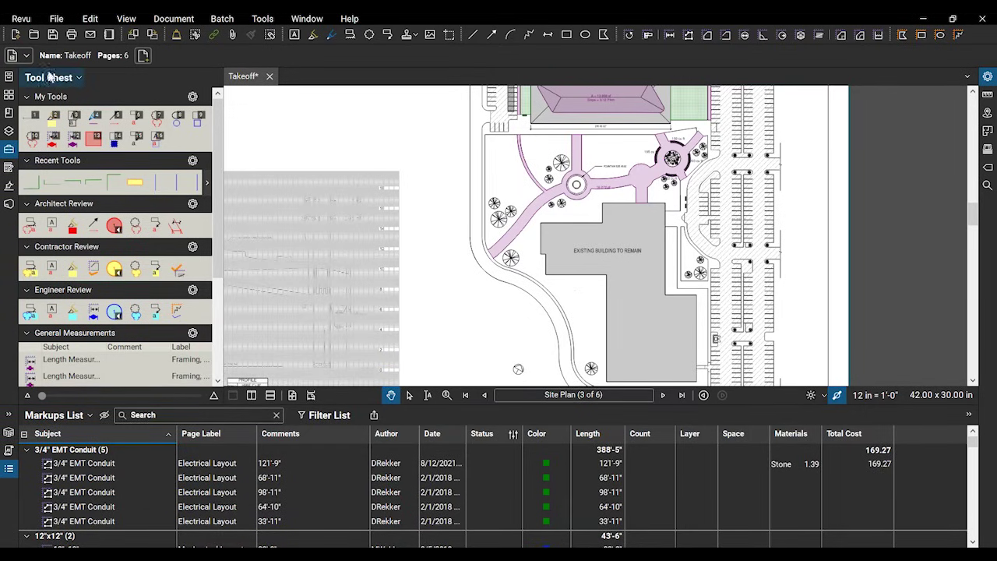
- Look over the Tool Chest's available tool sets and the list of available profiles
left_click(75, 78)
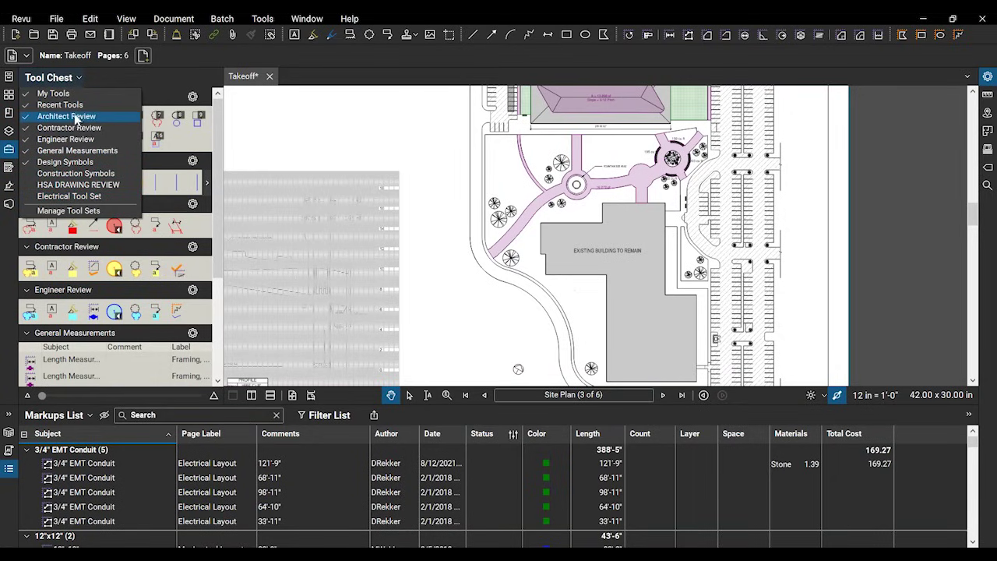
left_click(103, 73)
mouse_move(216, 99)
left_mouse_down()
mouse_move(217, 144)
mouse_move(216, 100)
left_mouse_up()
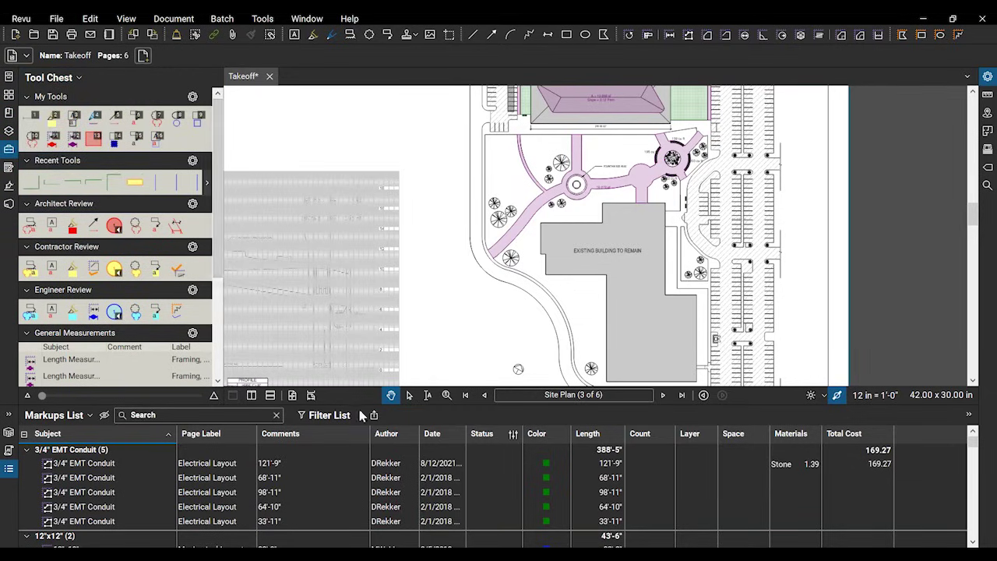
left_click_drag(357, 409, 358, 401)
left_click(22, 19)
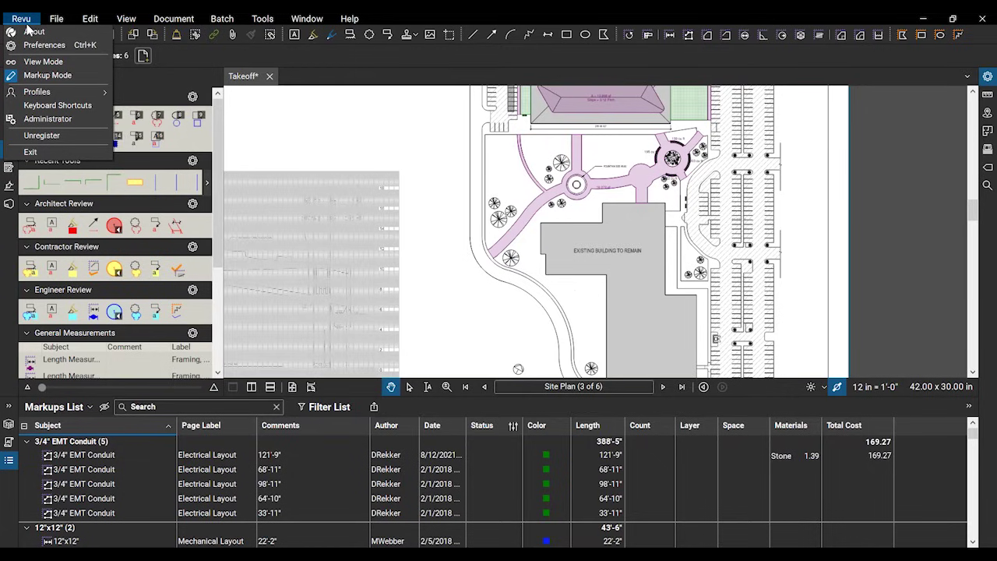
mouse_move(65, 97)
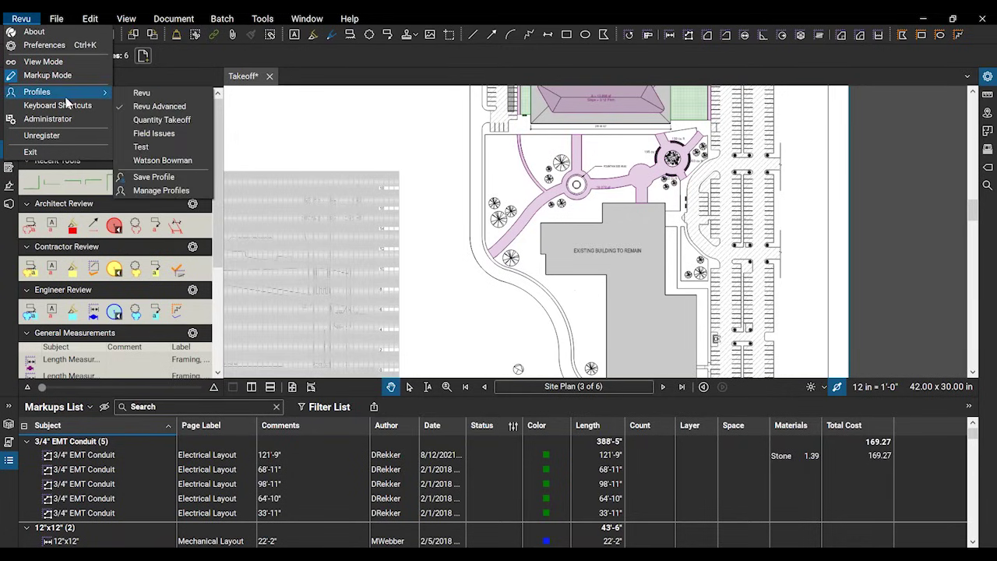
left_click(167, 93)
- Open Manage Tool Sets and look over the Engineer Review, HSA DRAWING REVIEW and General Measurements tool sets
left_click(70, 78)
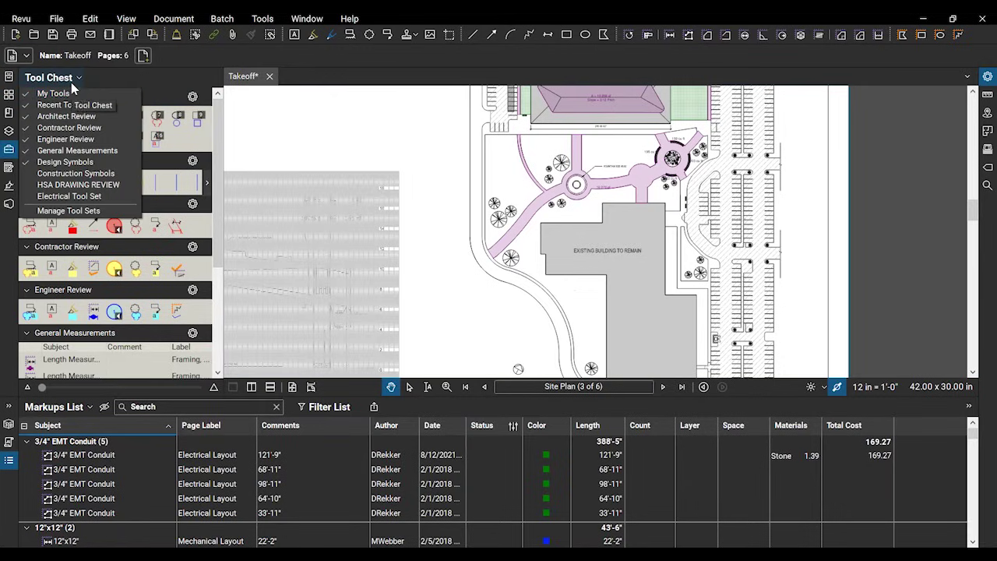
left_click(68, 211)
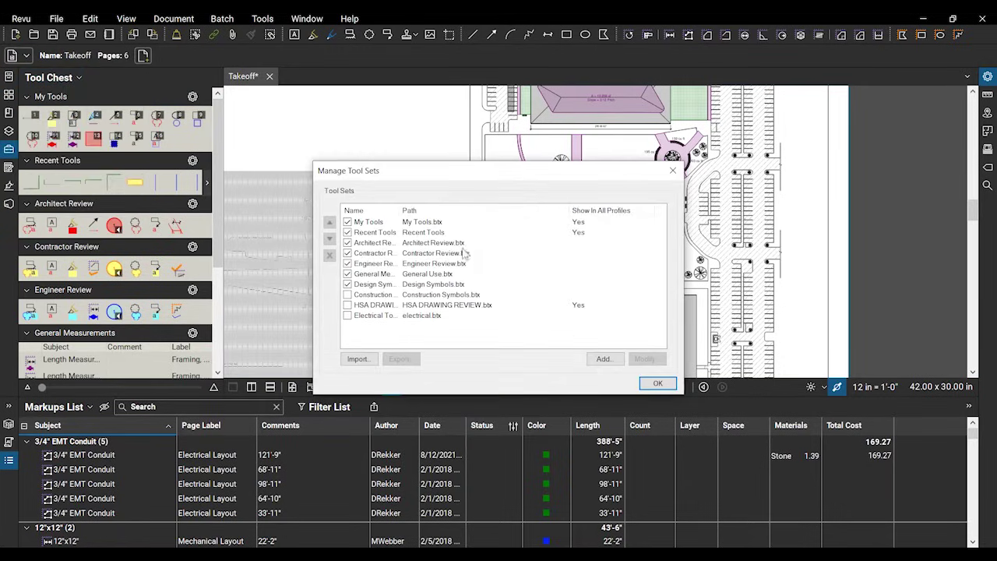
left_click(424, 266)
left_click(456, 306)
left_click(485, 273)
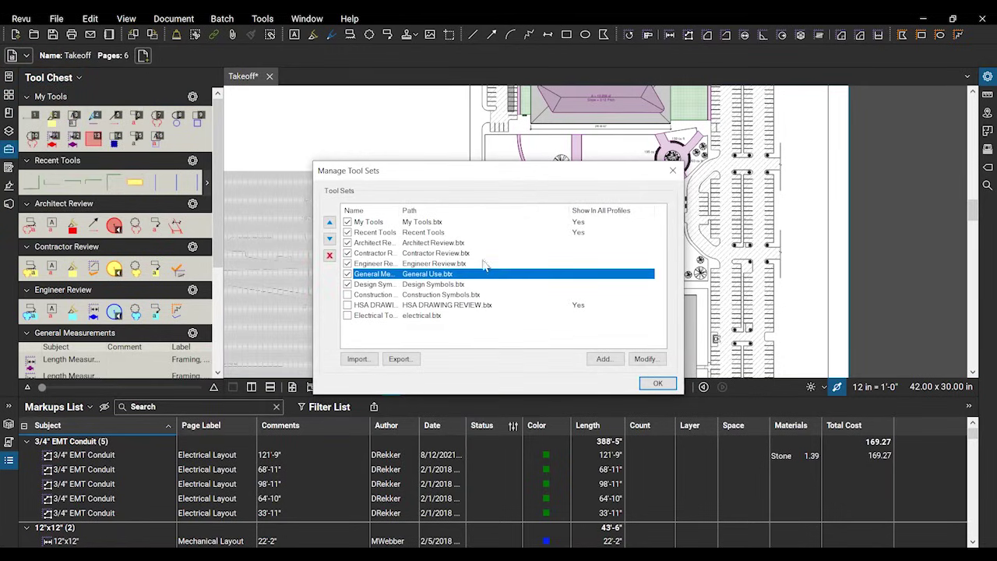
- Compare the Show In All Profiles setting across the tool sets, including My Tools, Recent Tools and HSA DRAWING REVIEW
left_click(602, 226)
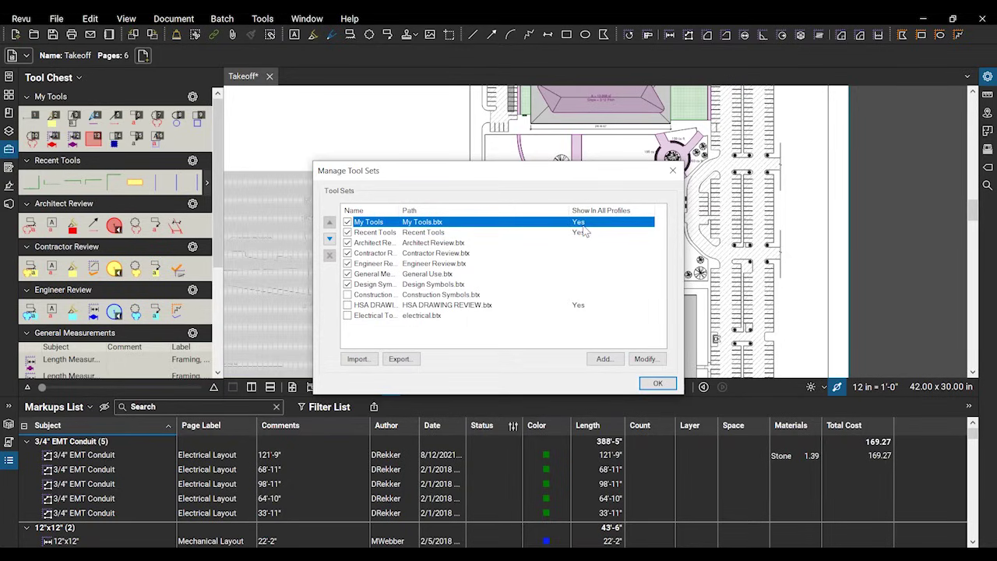
left_click(582, 233)
left_click(597, 306)
left_click(582, 233)
left_click(586, 307)
left_click(584, 285)
left_click(584, 253)
left_click(584, 275)
left_click(581, 296)
left_click(579, 263)
left_click(578, 233)
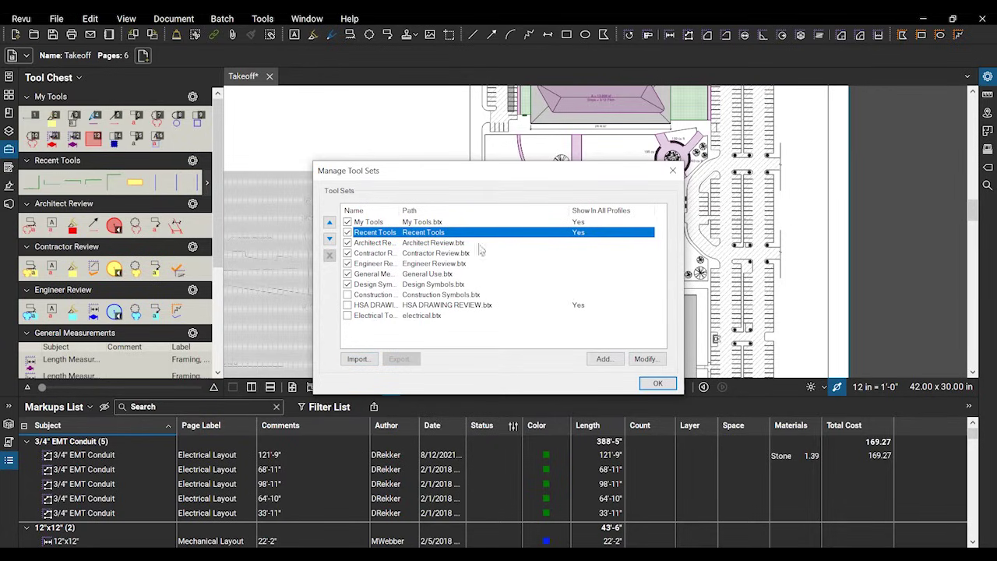
- Examine the Architect Review, Contractor Review and Design Symbols tool sets, and close Manage Tool Sets
left_click(523, 254)
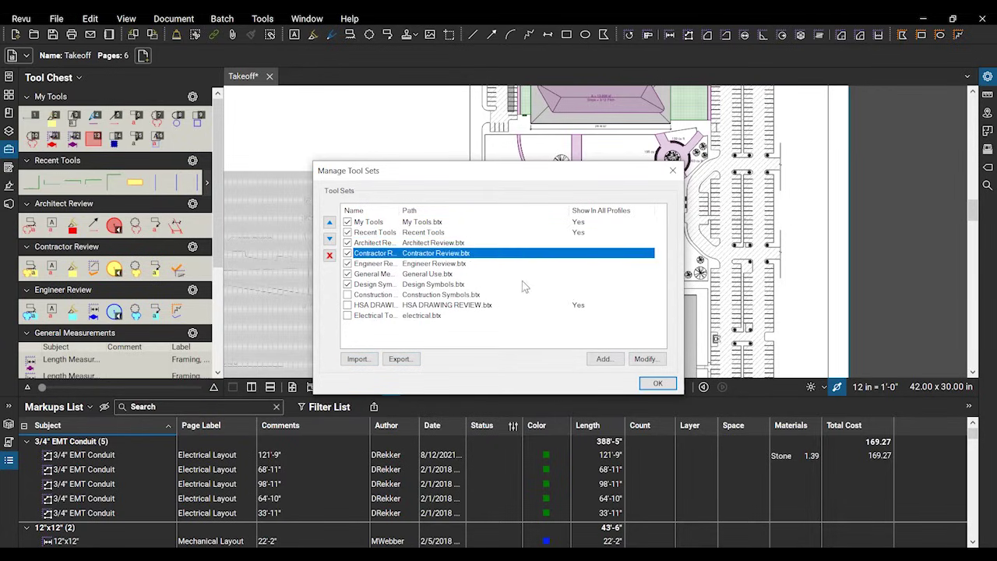
left_click(534, 284)
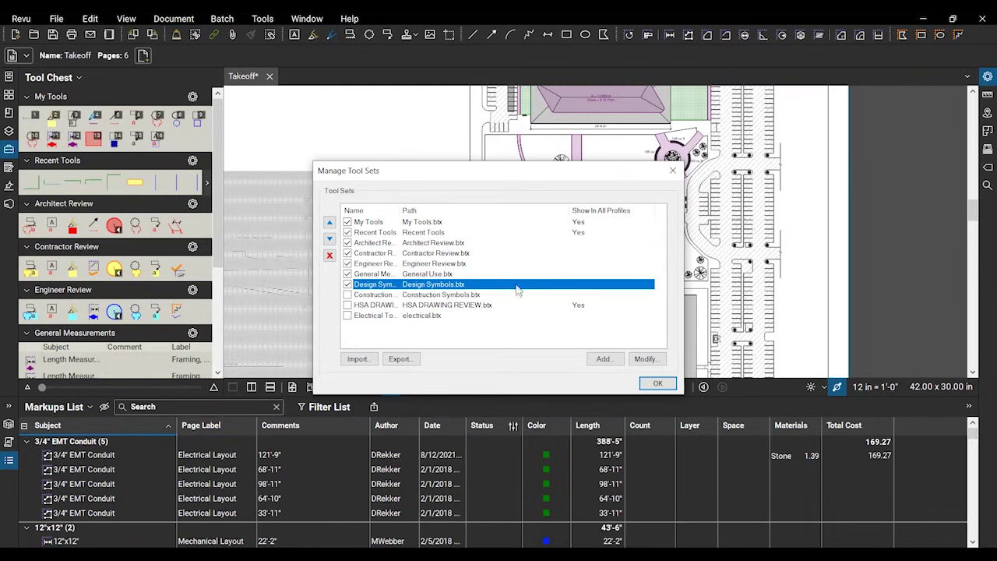
left_click(545, 255)
left_click(553, 245)
left_click(544, 256)
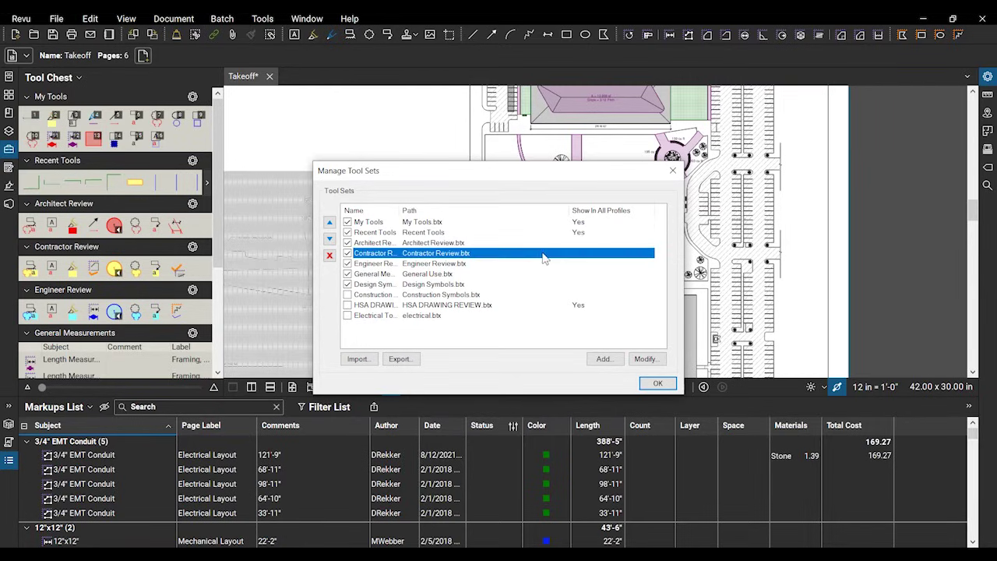
left_click(548, 284)
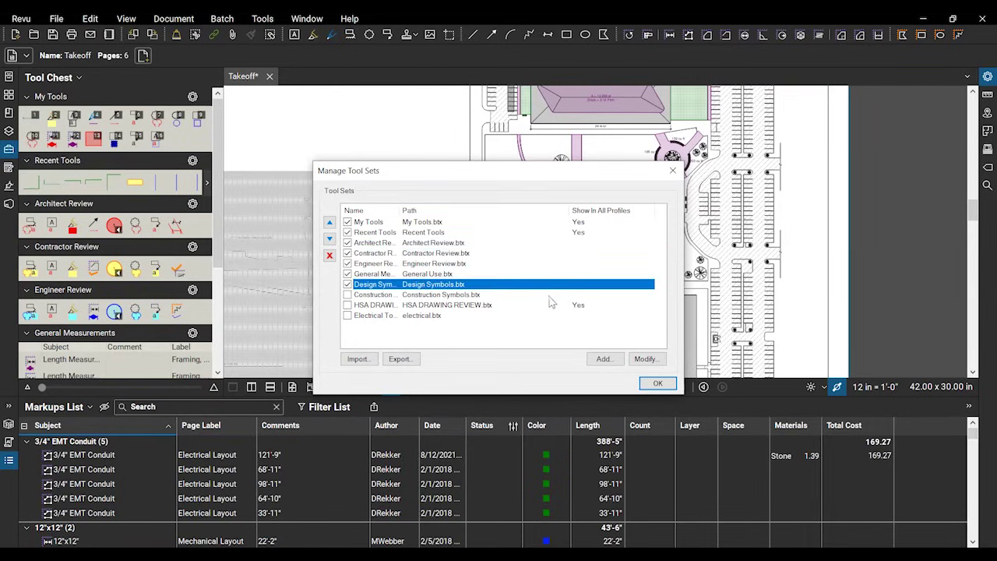
left_click(558, 330)
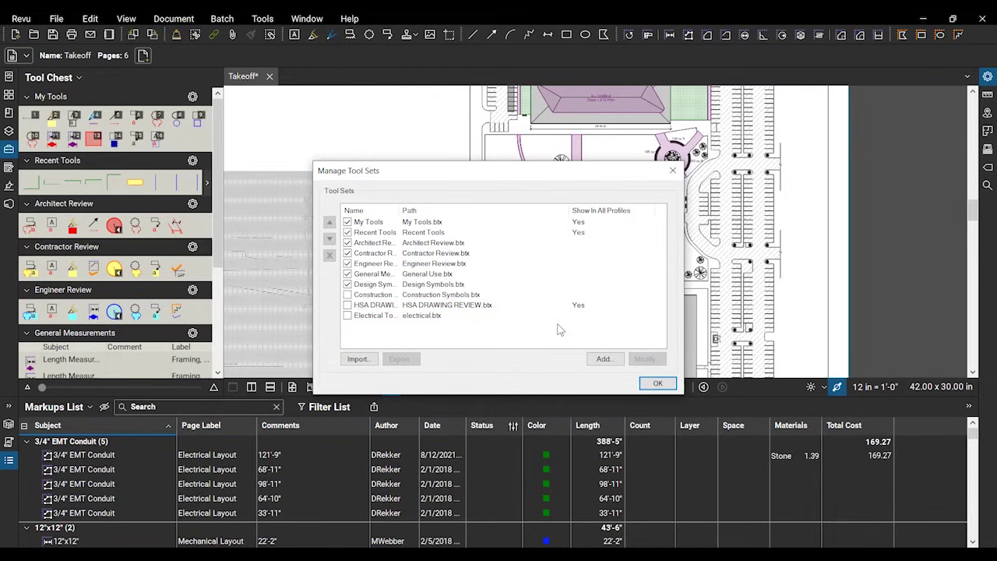
left_click(670, 171)
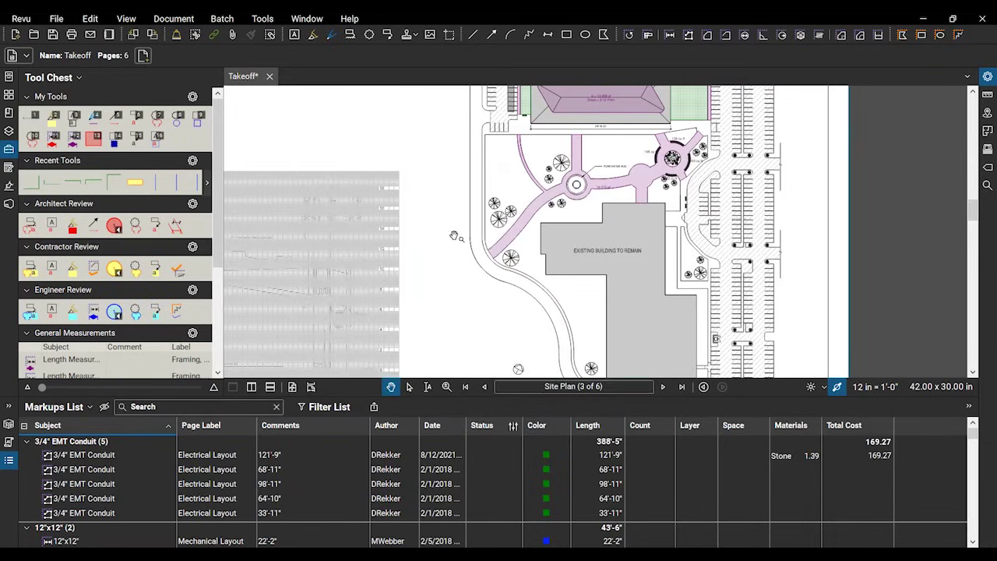
scroll(432, 295, "down", 3)
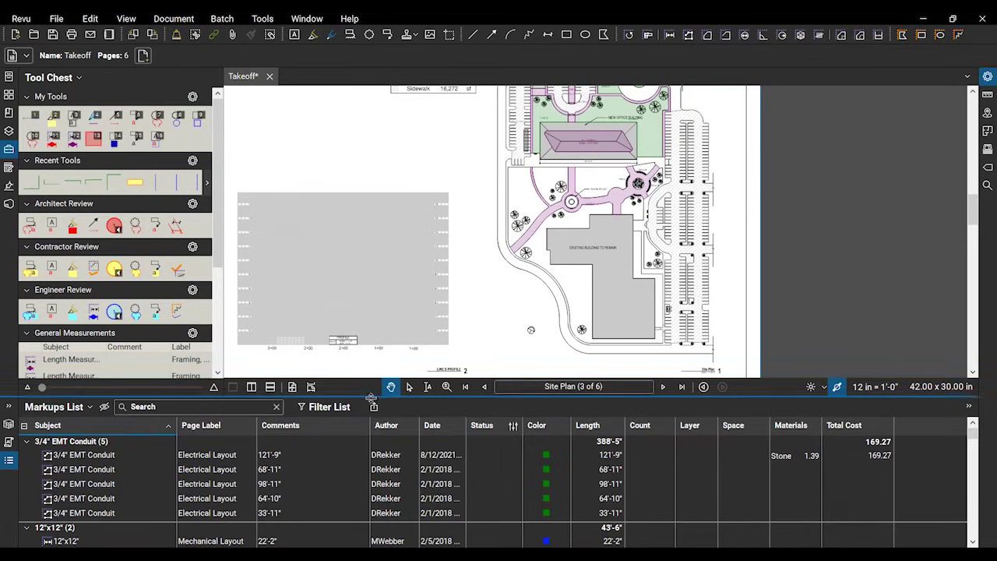
- Enlarge the Markups List slightly and look over the summary export formats it offers
left_click_drag(393, 380, 393, 390)
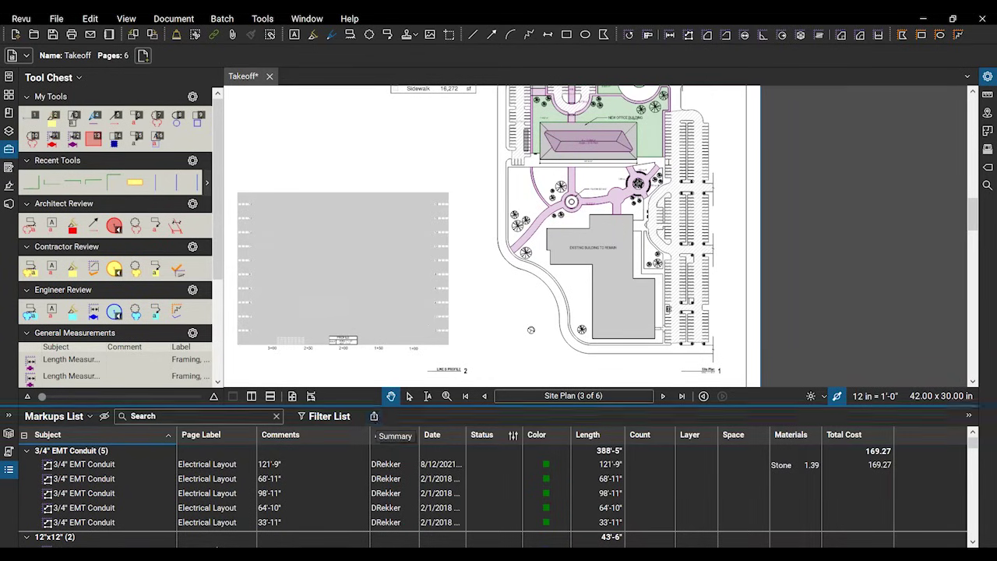
left_click_drag(446, 311, 478, 298)
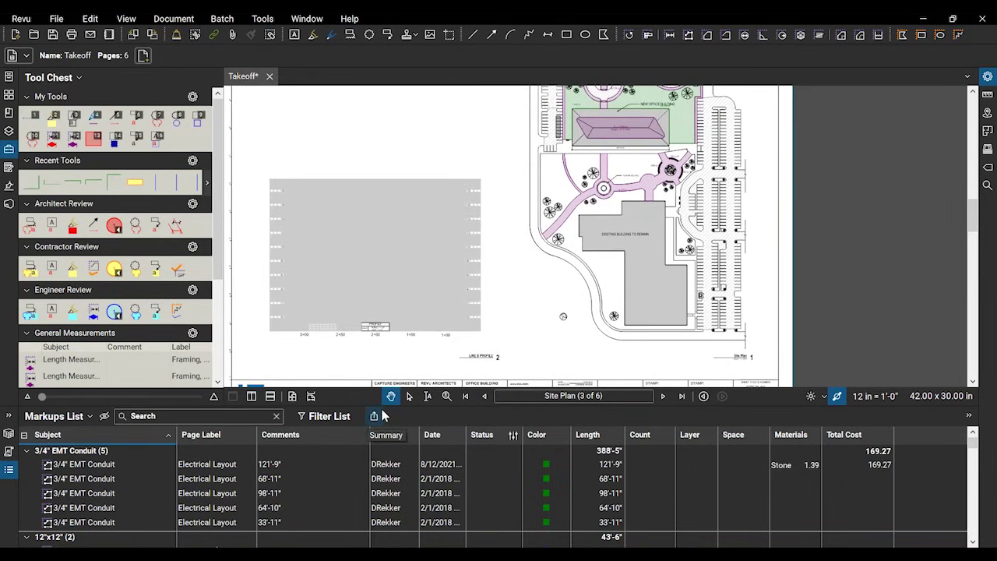
left_click_drag(386, 388, 385, 367)
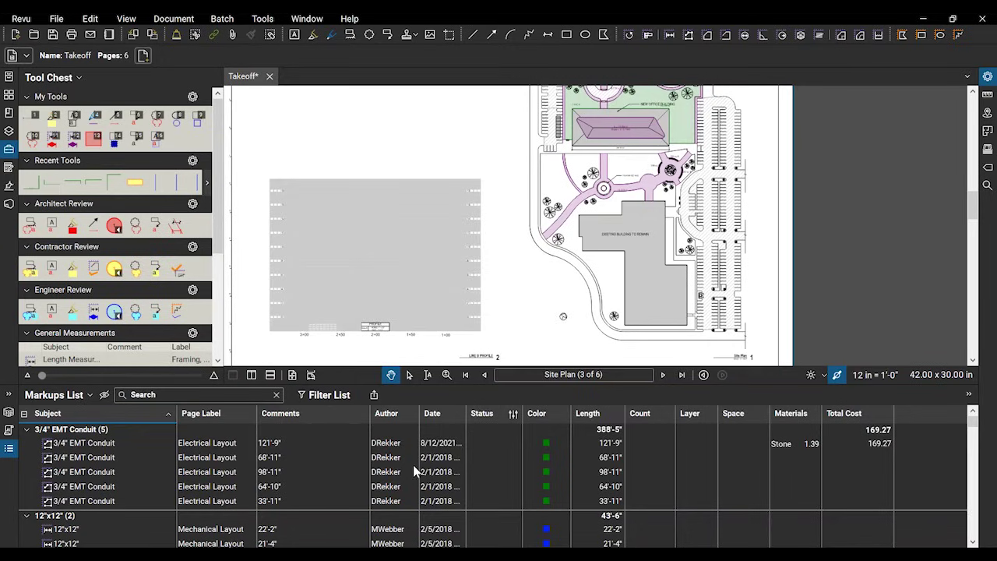
left_click(374, 398)
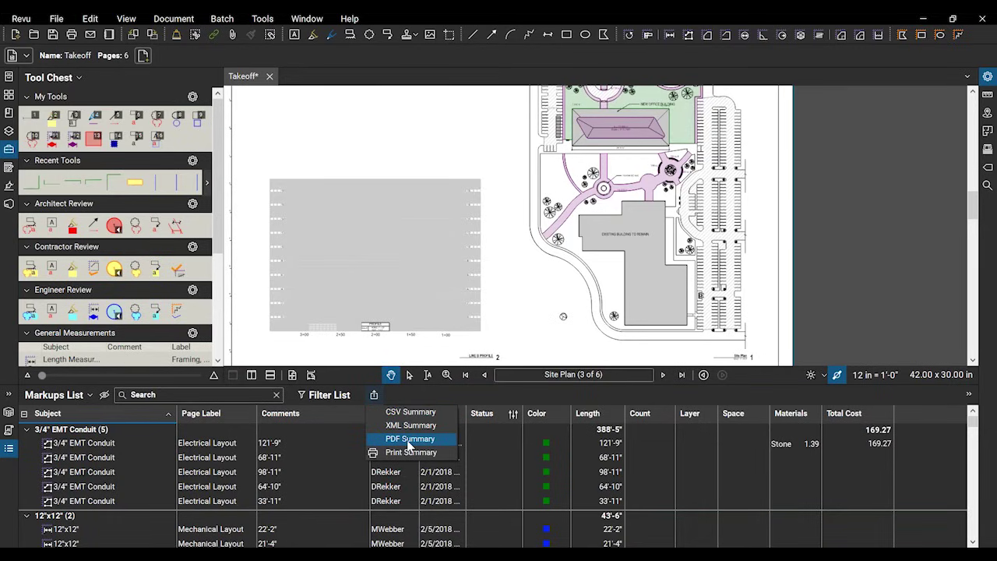
left_click(360, 385)
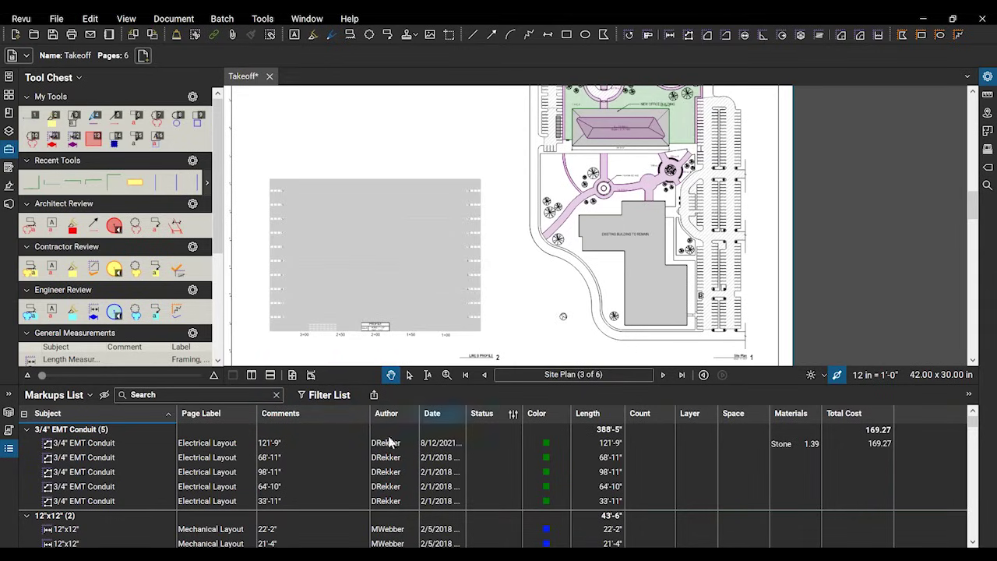
- Start a PDF summary of the markups in Takeoff.pdf and review the columns it includes
left_click(375, 396)
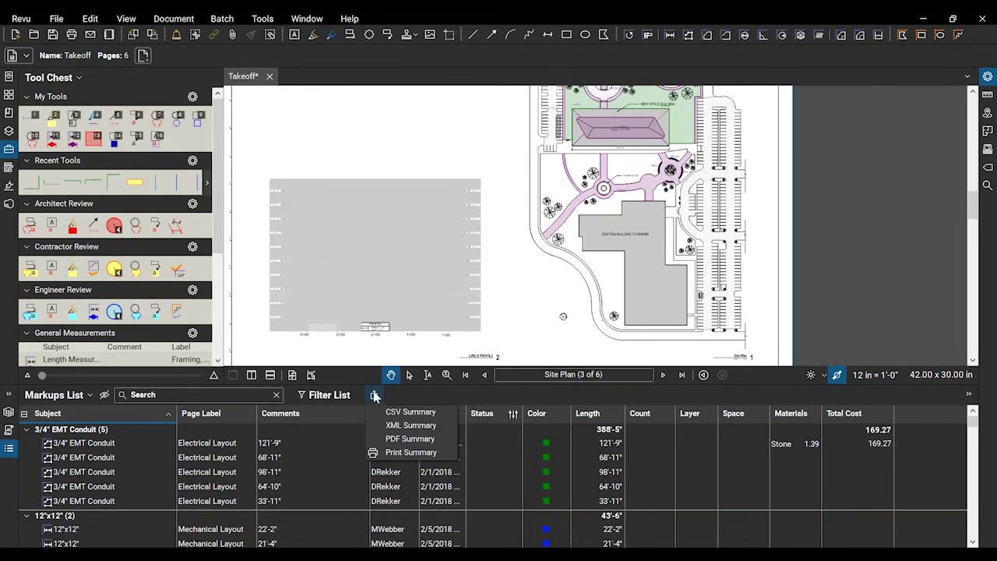
left_click(410, 441)
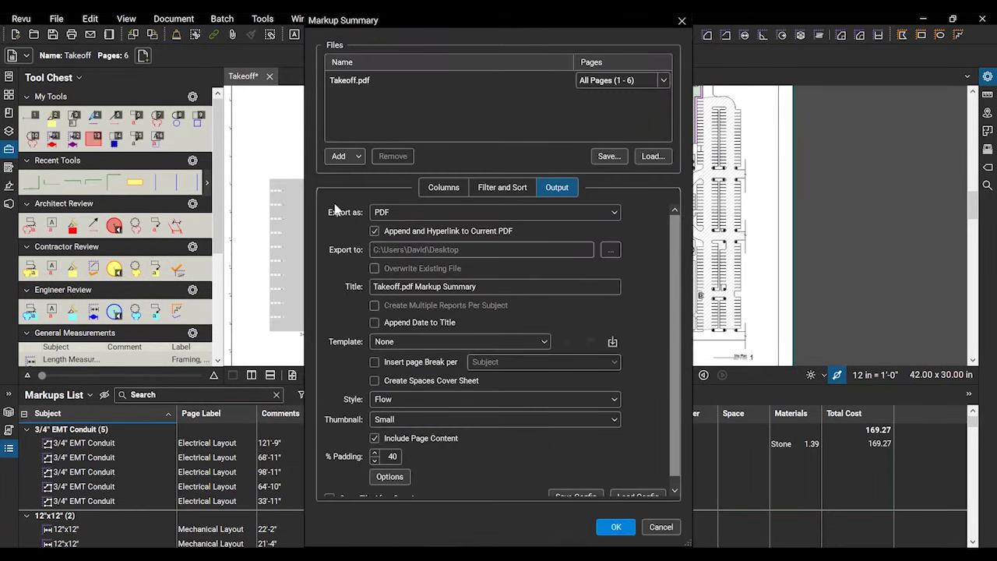
mouse_move(680, 248)
left_mouse_down()
mouse_move(671, 289)
mouse_move(671, 249)
left_mouse_up()
left_click(444, 187)
scroll(452, 296, "down", 5)
scroll(454, 297, "down", 4)
scroll(390, 314, "up", 6)
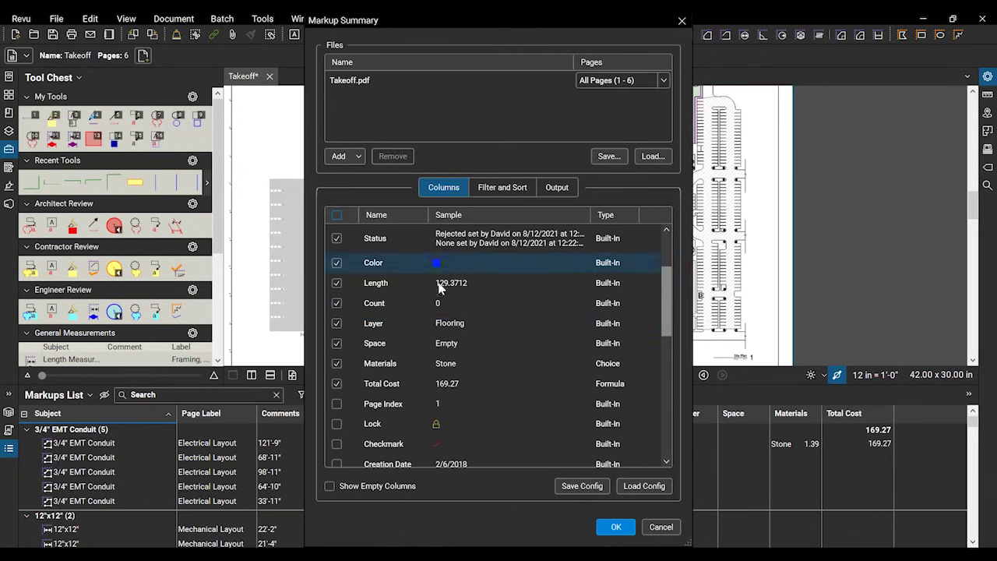
scroll(444, 319, "up", 3)
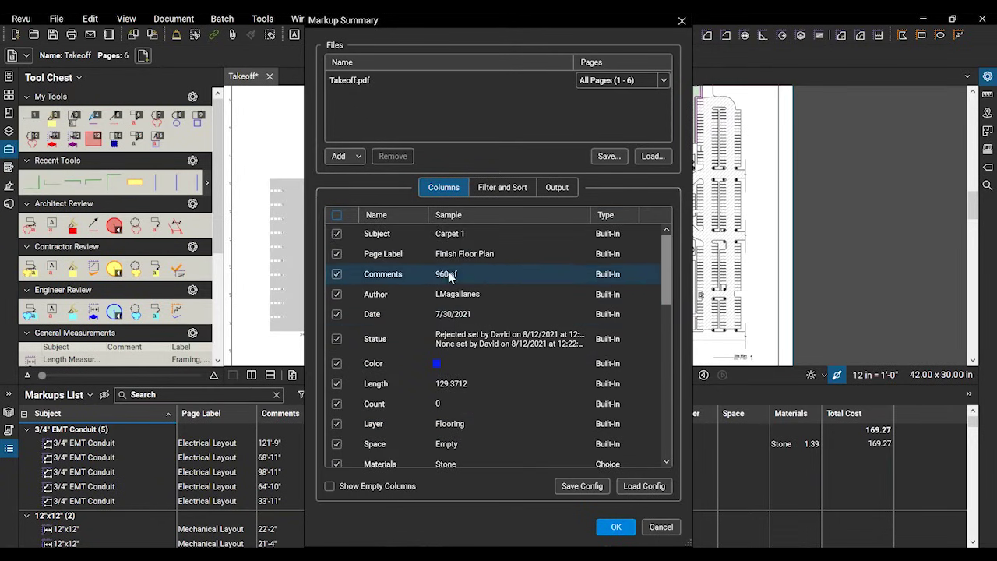
- Review the filter, sort and output settings and generate the all-pages PDF summary, appended and hyperlinked to the current PDF, with Flow style and small thumbnails
left_click(498, 188)
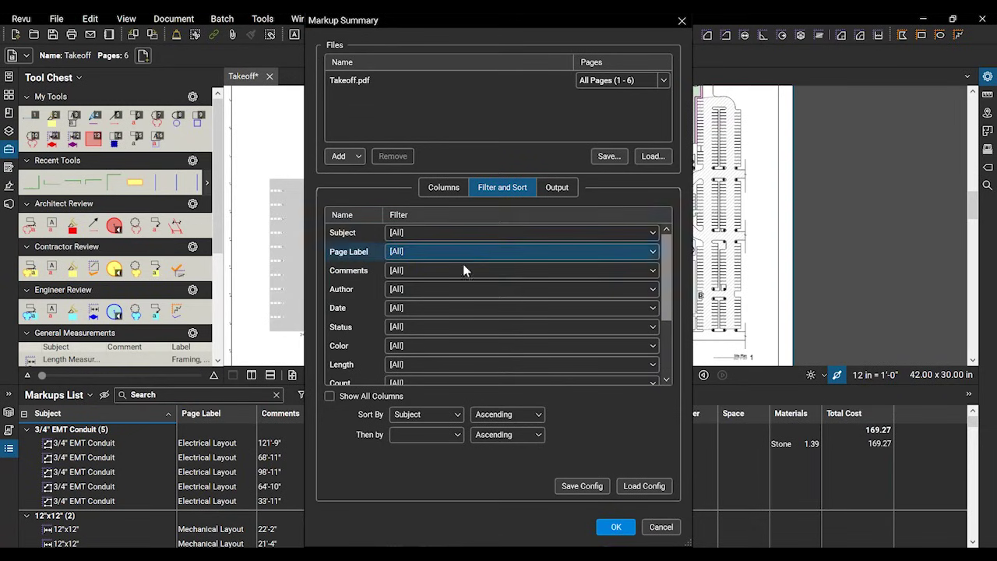
left_click(557, 188)
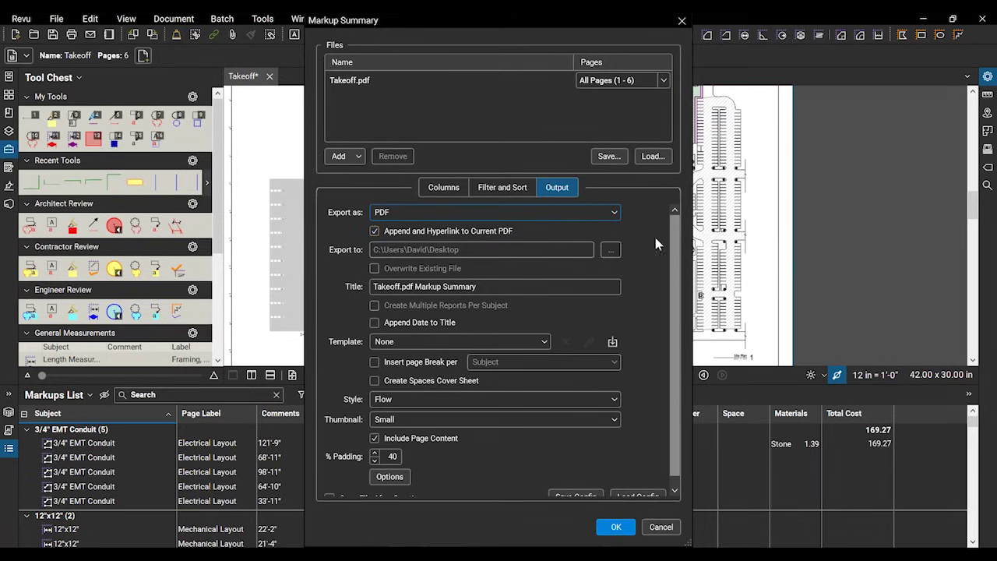
left_click_drag(671, 231, 671, 240)
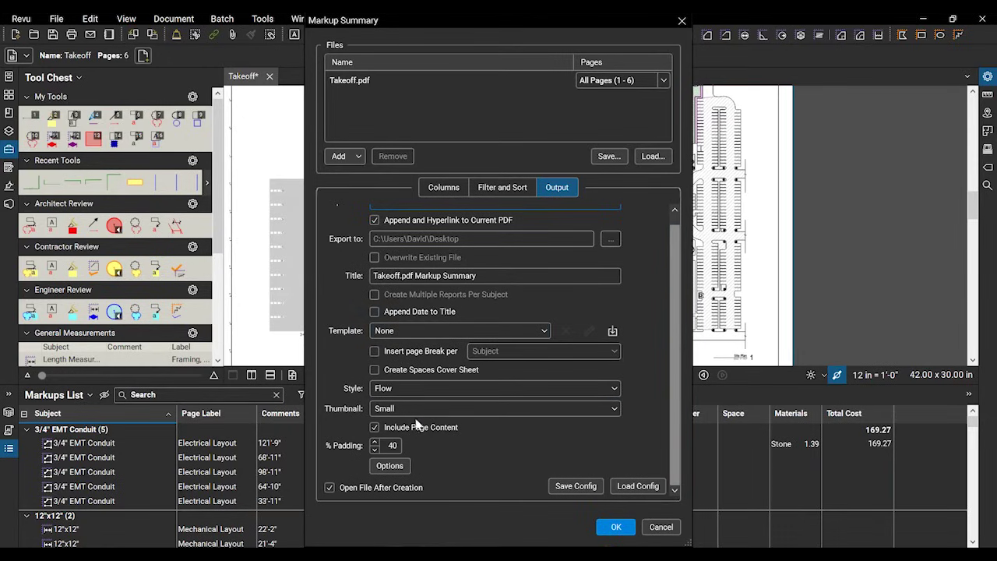
left_click(615, 528)
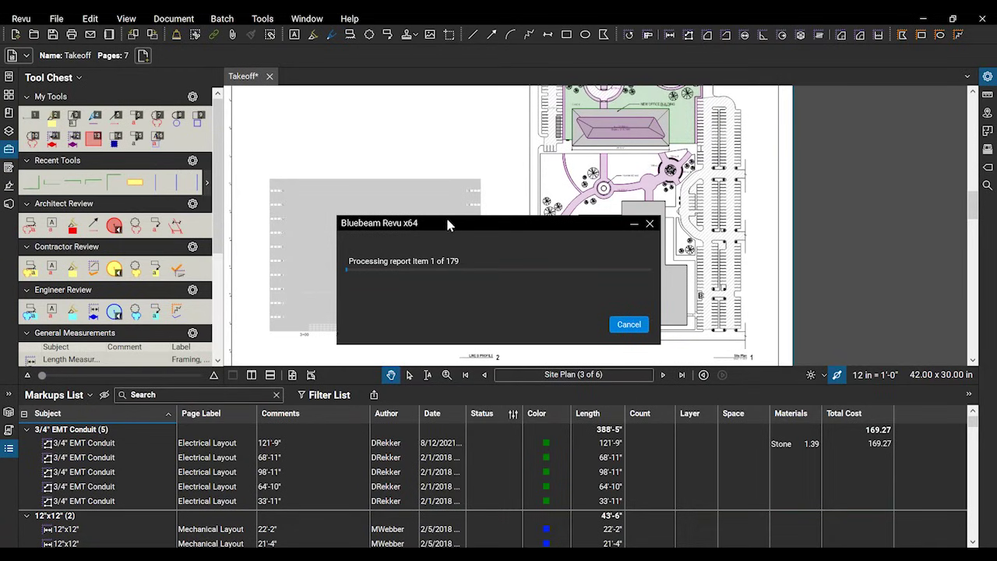
left_click_drag(448, 224, 433, 194)
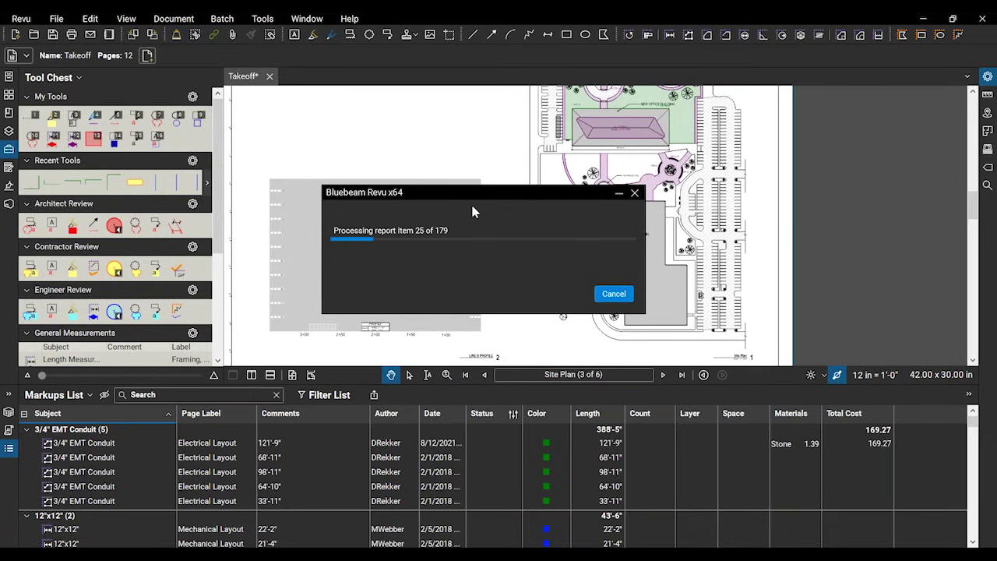
left_click_drag(448, 200, 435, 178)
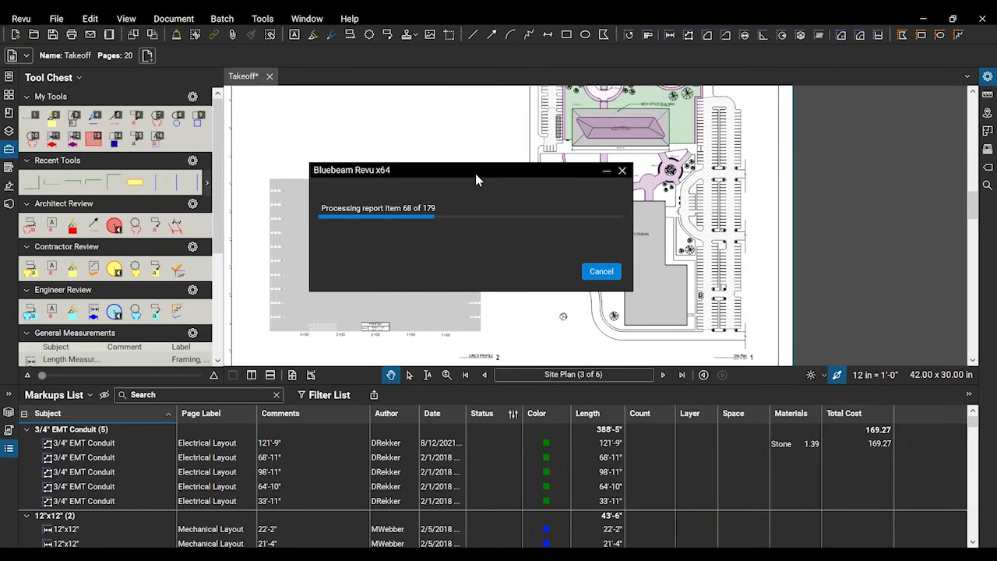
left_click_drag(477, 177, 521, 296)
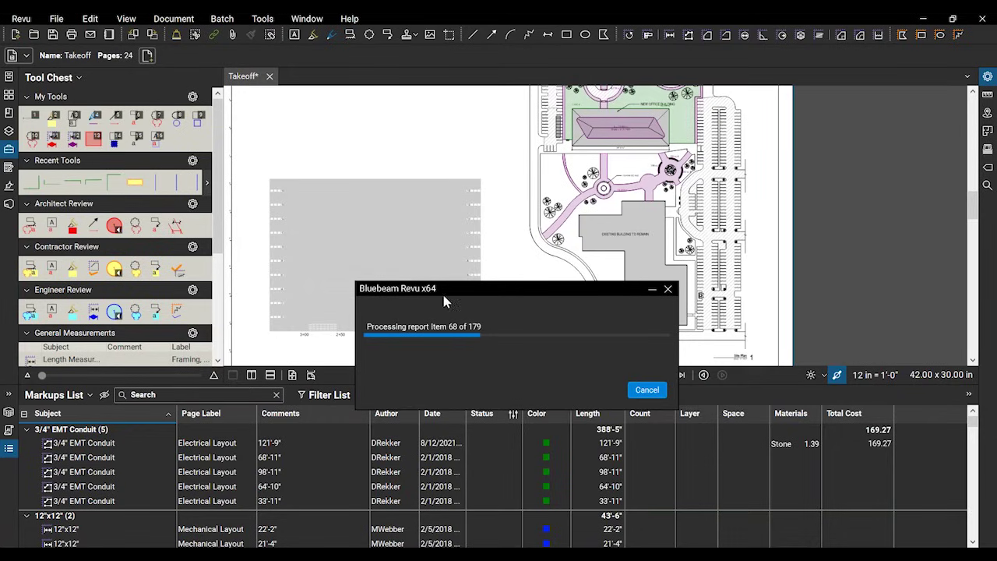
left_click_drag(437, 295, 412, 221)
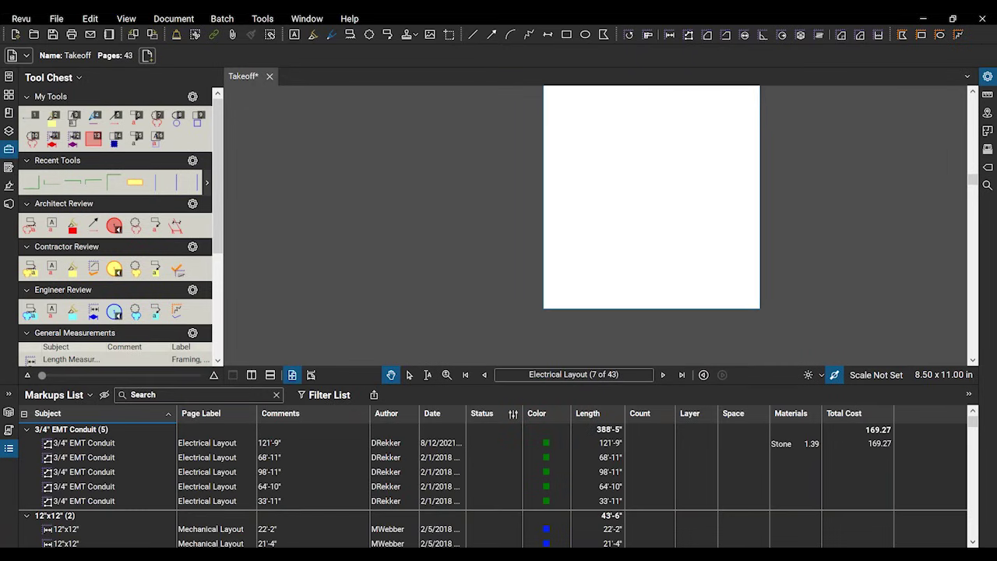
- Examine the first page of the appended markup summary, including the 3/4" EMT Conduit group heading and its entries' fields
scroll(746, 171, "up", 3)
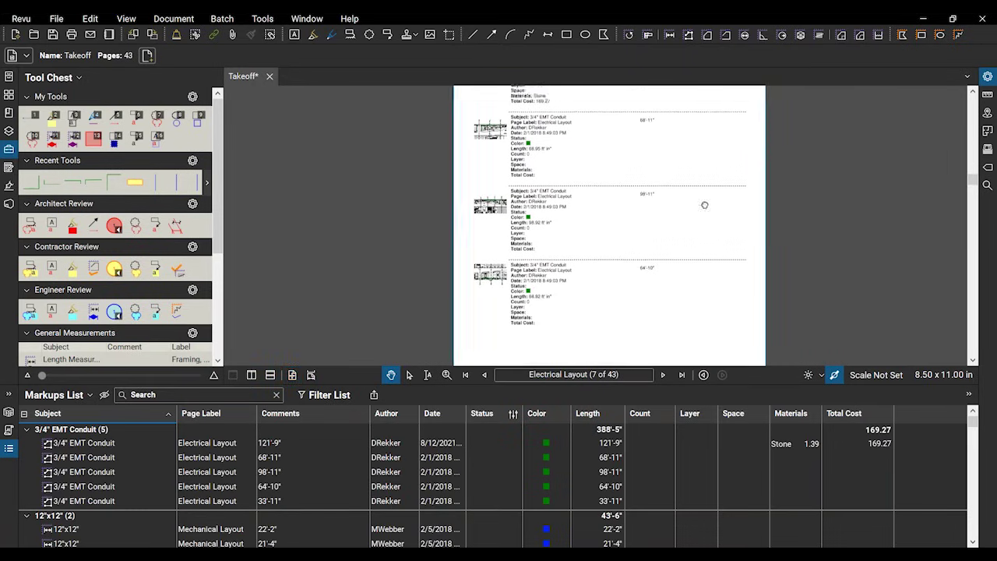
scroll(597, 254, "up", 3)
scroll(447, 221, "up", 2)
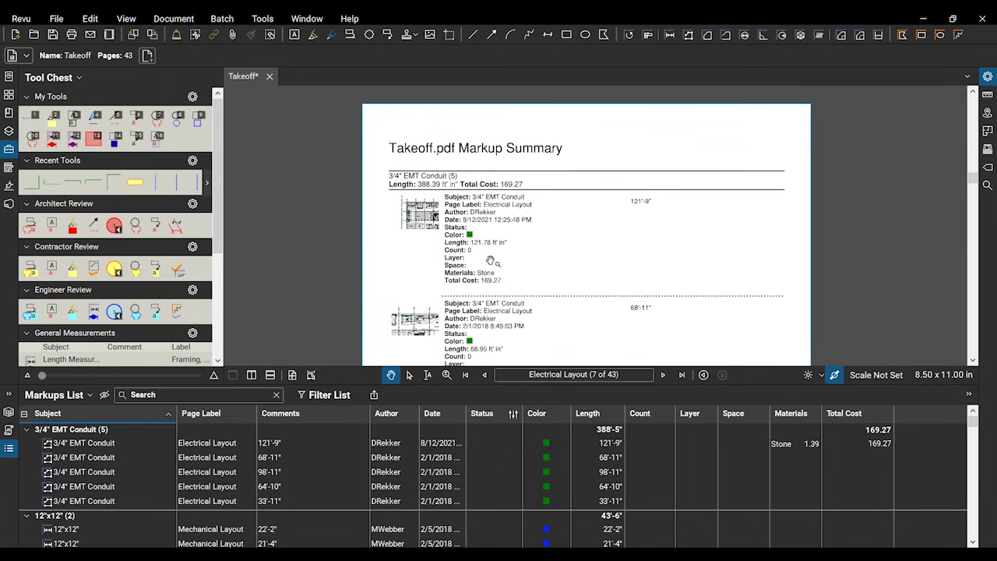
scroll(467, 233, "up", 2)
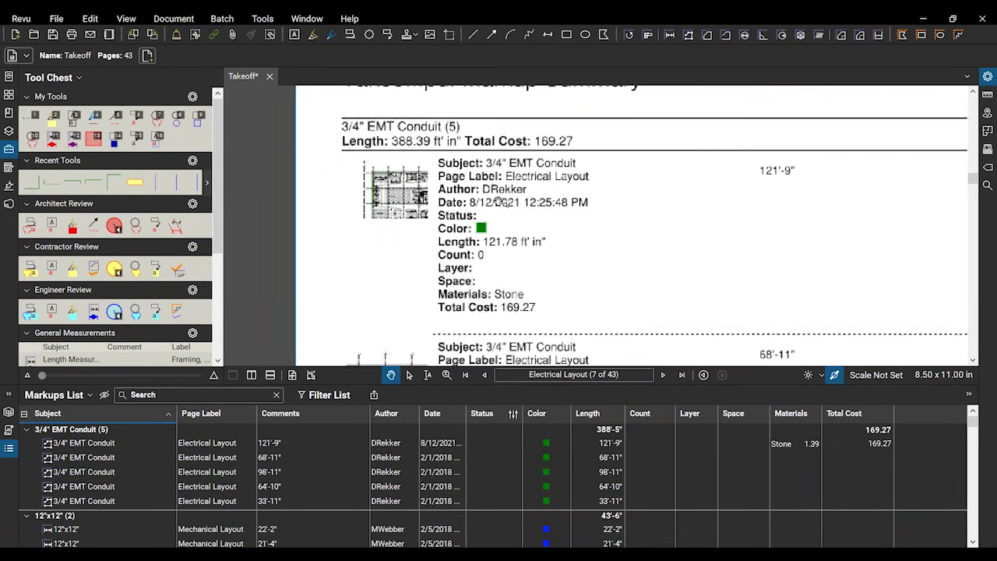
scroll(577, 277, "down", 2)
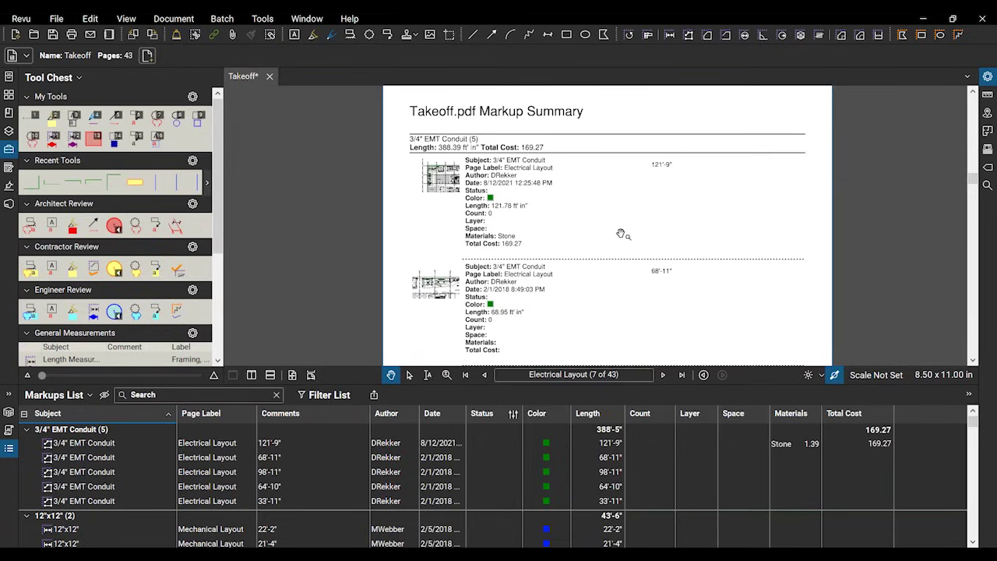
scroll(623, 230, "down", 2)
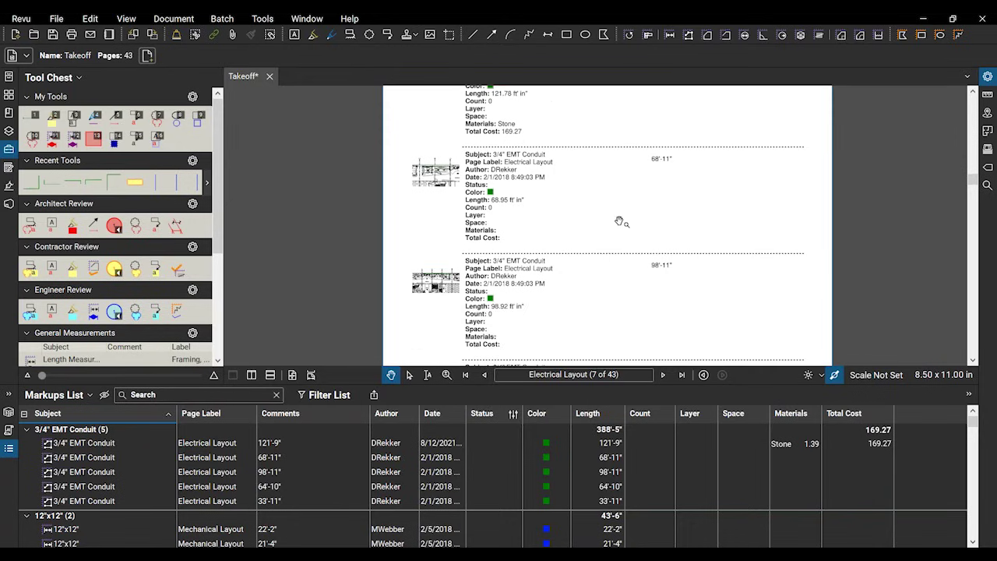
scroll(619, 222, "up", 1)
scroll(586, 221, "up", 1)
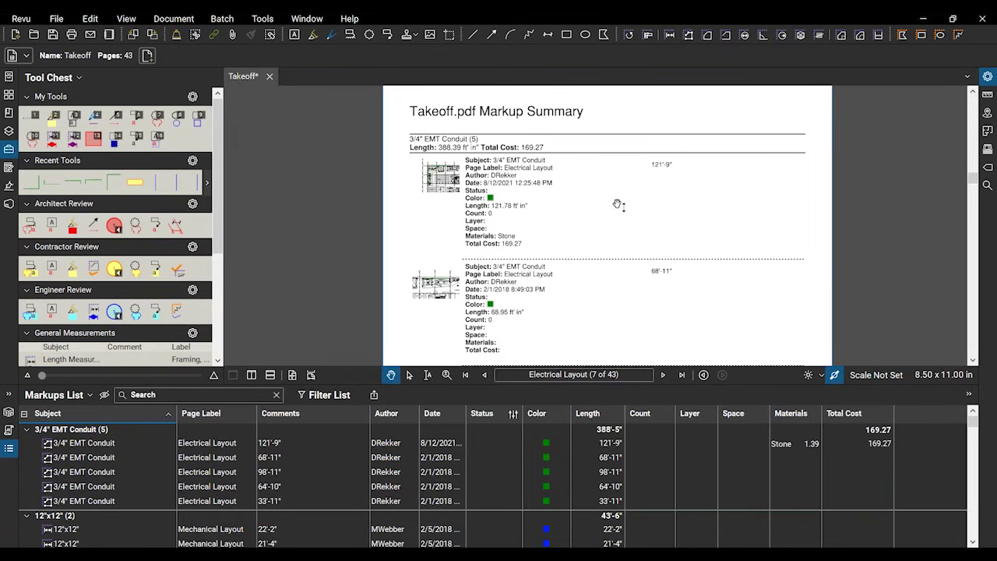
scroll(617, 204, "down", 1)
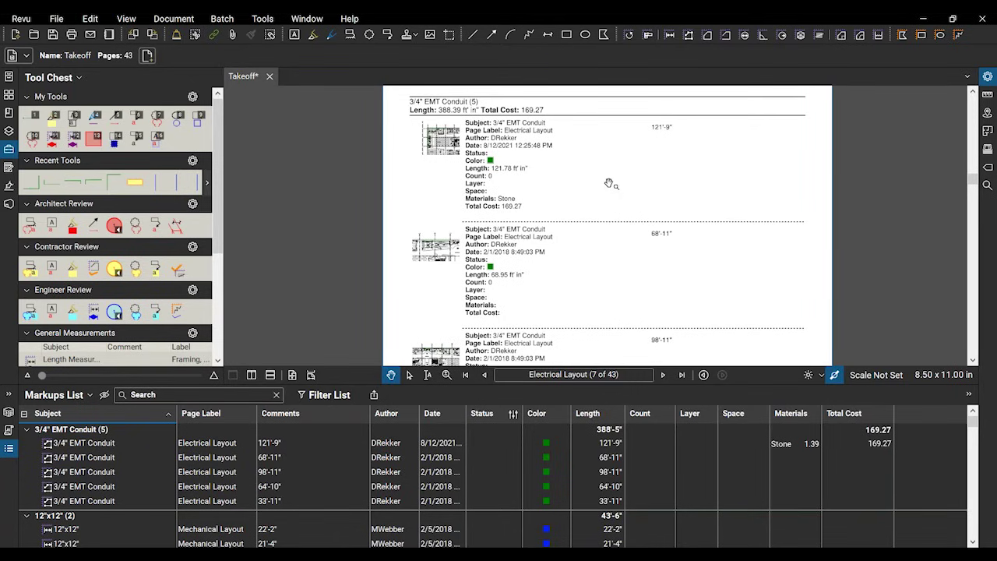
scroll(609, 183, "up", 2)
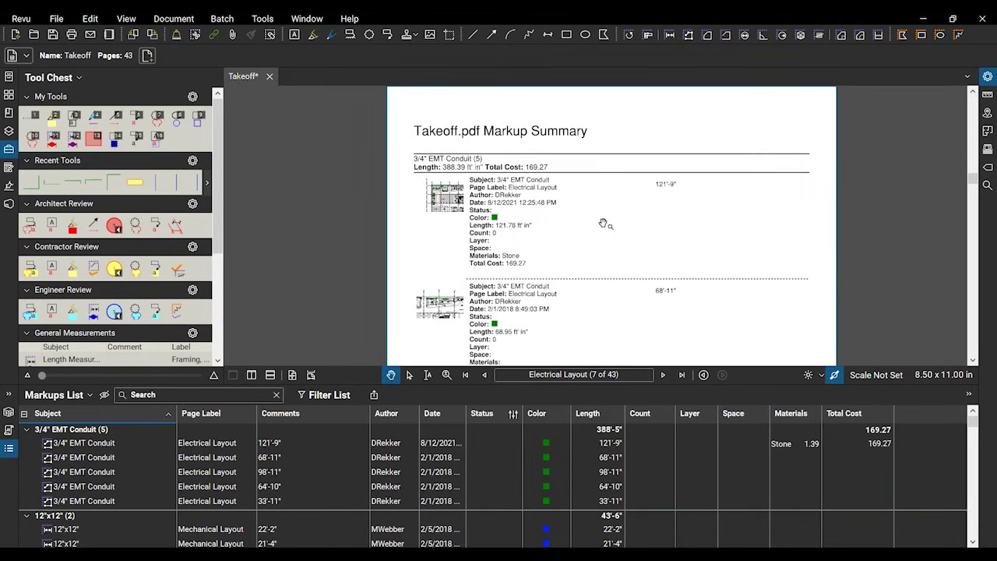
- Browse further down the summary and inspect the details of the 98'-11" 3/4" EMT Conduit entry up close
scroll(603, 225, "down", 1)
scroll(605, 269, "down", 3)
scroll(608, 269, "down", 8)
scroll(609, 269, "up", 8)
scroll(608, 270, "up", 2)
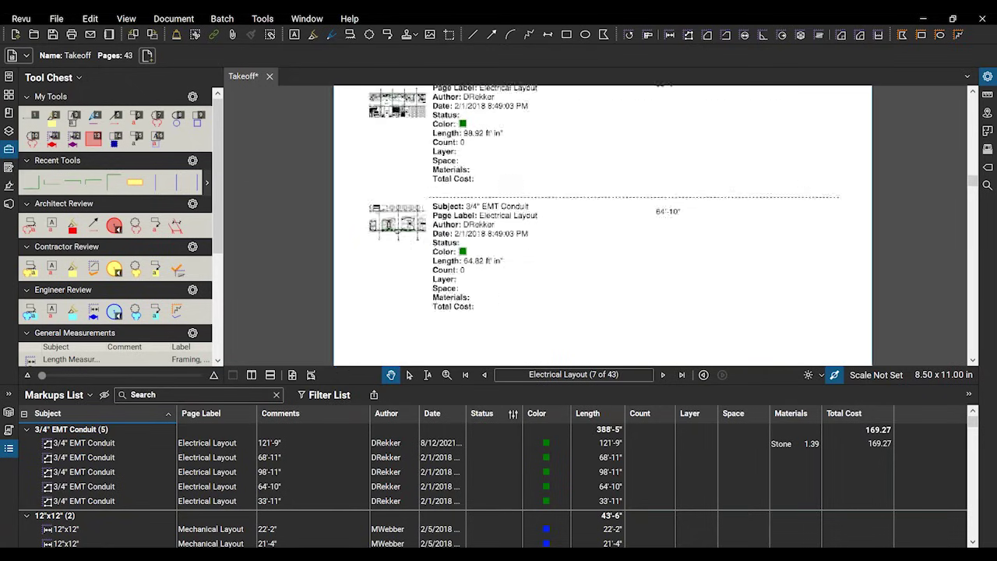
scroll(608, 269, "up", 1)
scroll(462, 182, "up", 2)
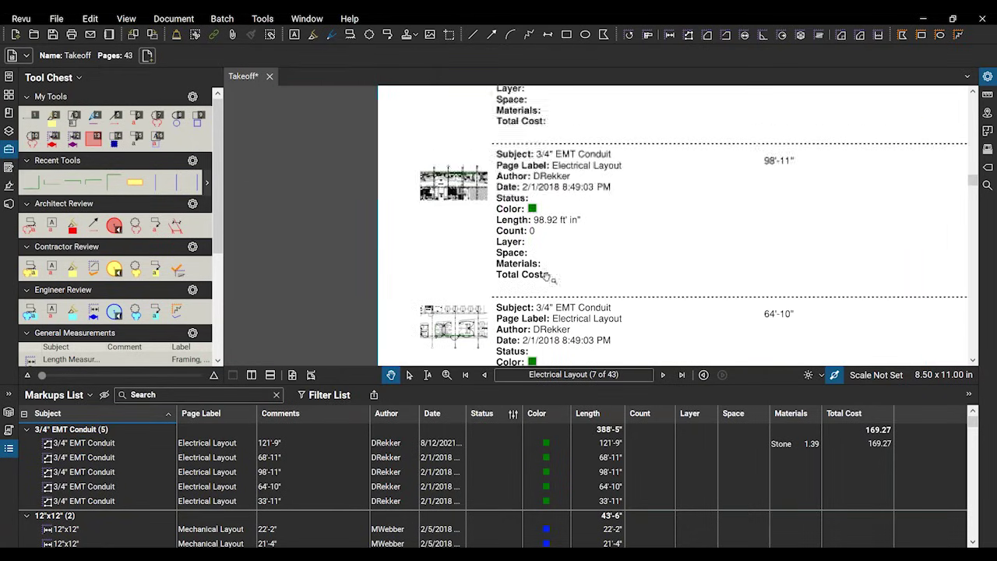
scroll(475, 202, "up", 1)
scroll(482, 228, "up", 1)
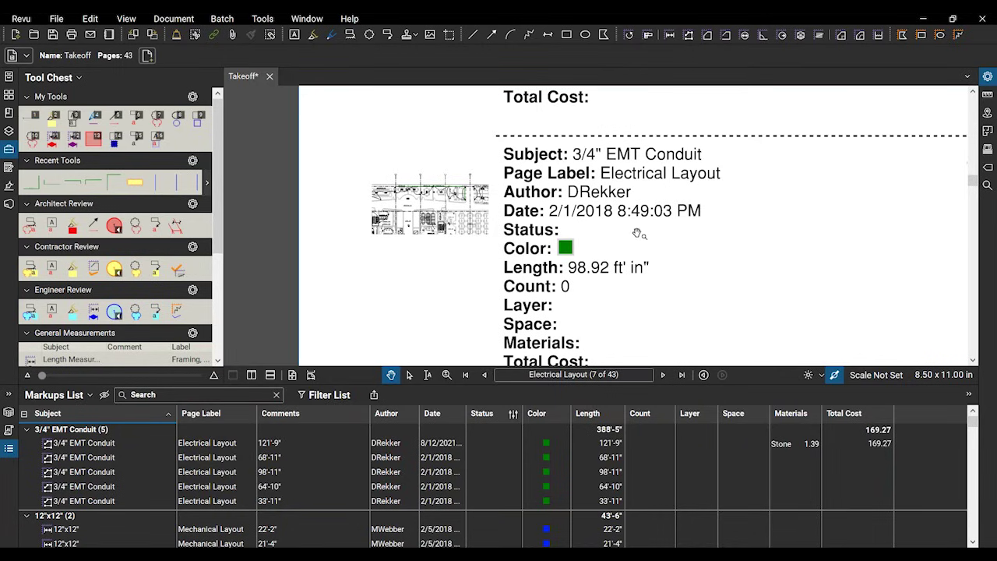
- Follow the thumbnail link of the 98'-11" conduit entry to the Electrical Layout drawing, and return to the summary
scroll(637, 233, "down", 3)
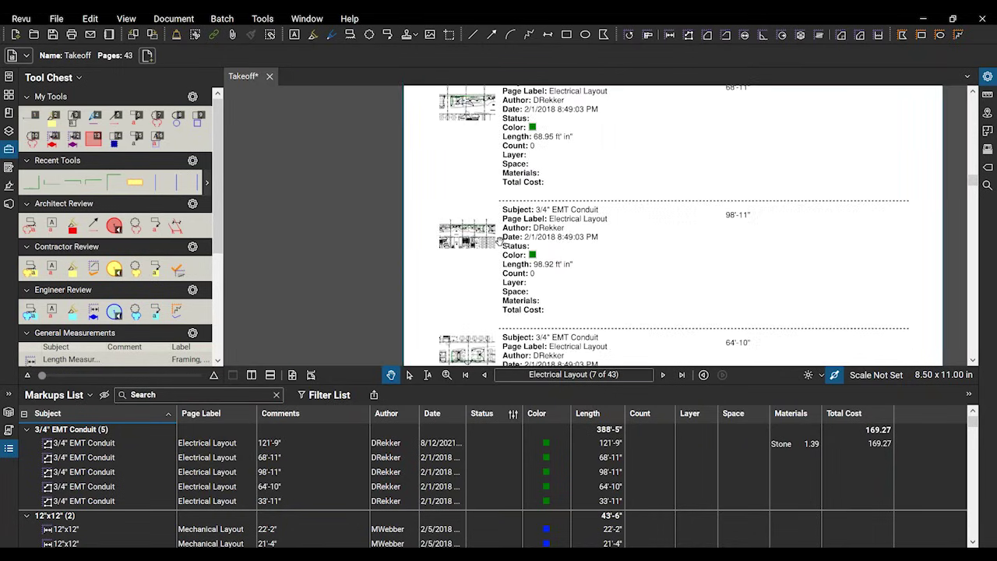
scroll(499, 241, "up", 1)
left_click(469, 249)
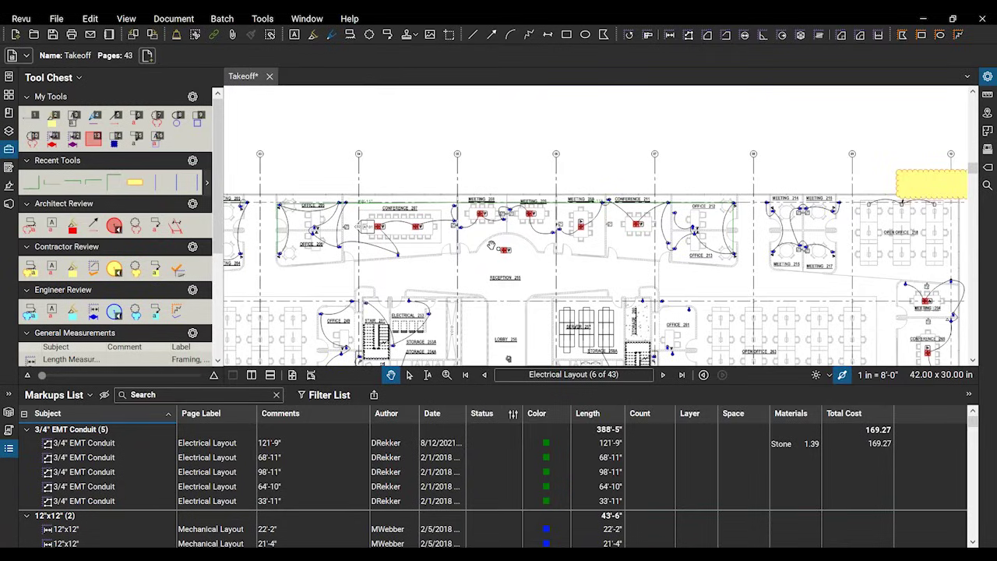
key("alt+Left")
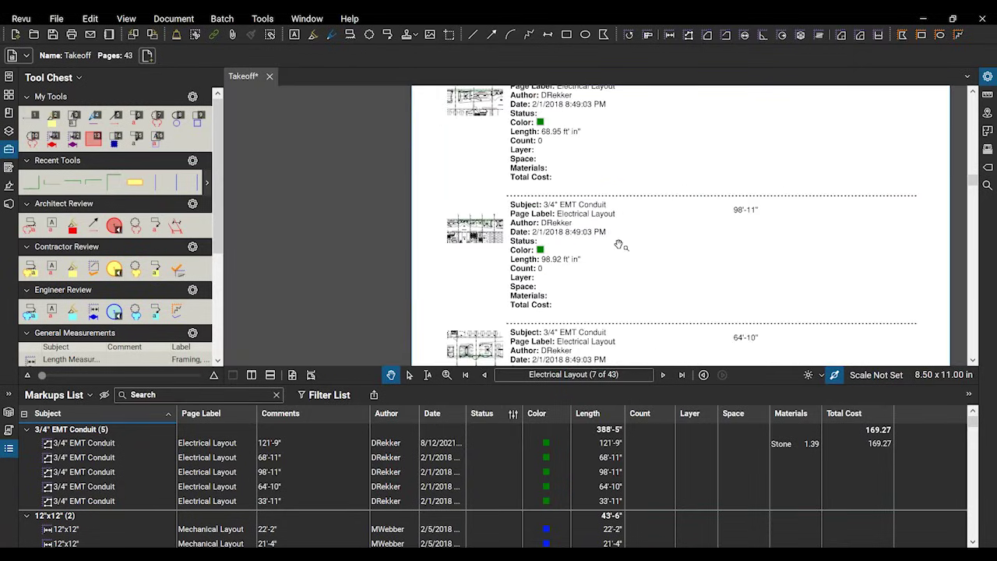
- Examine the 12"x12" and 18"x12" Mechanical Layout entries on the summary's second page, including the recorded status history
scroll(611, 243, "down", 1)
scroll(592, 245, "down", 3)
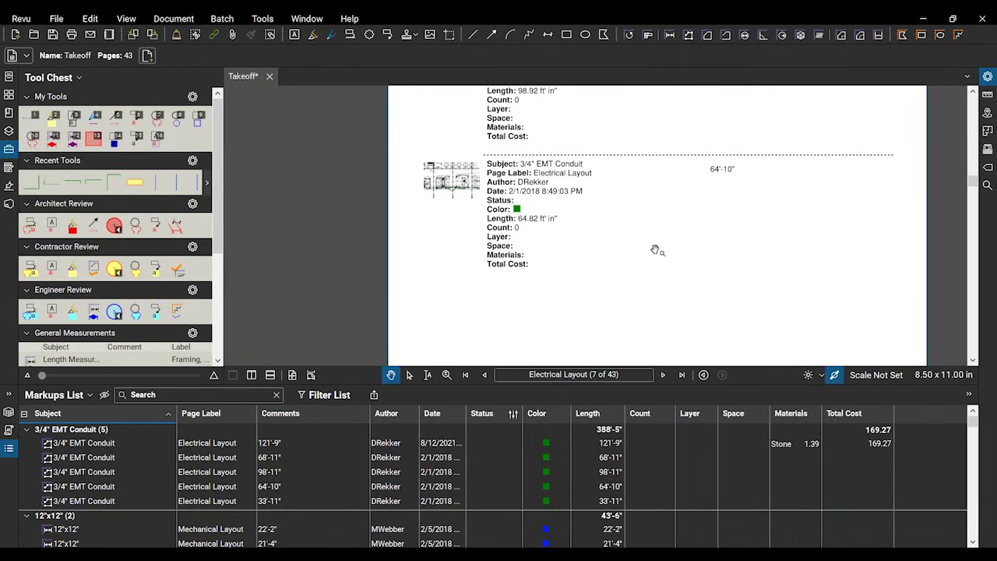
scroll(656, 249, "down", 12)
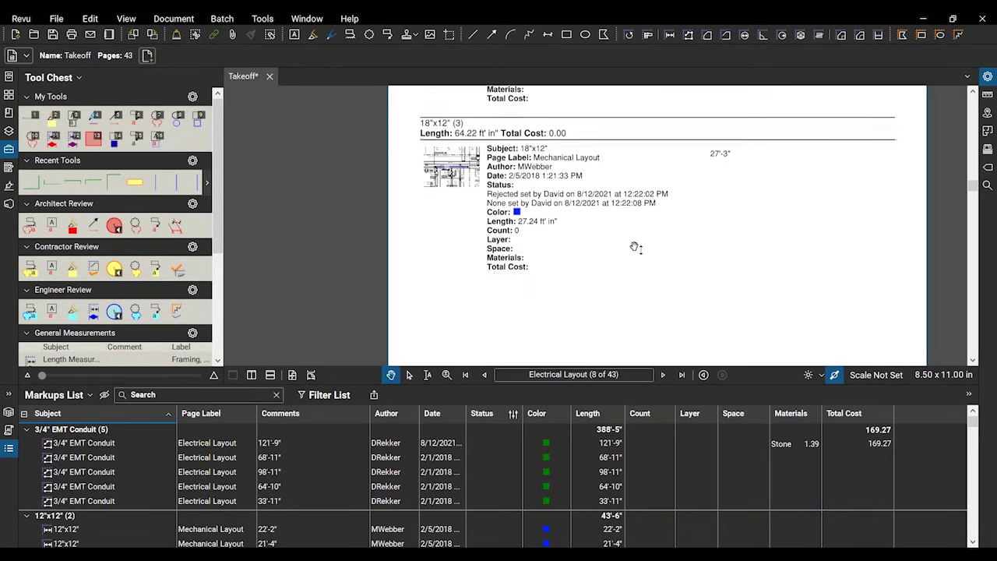
scroll(490, 240, "up", 1)
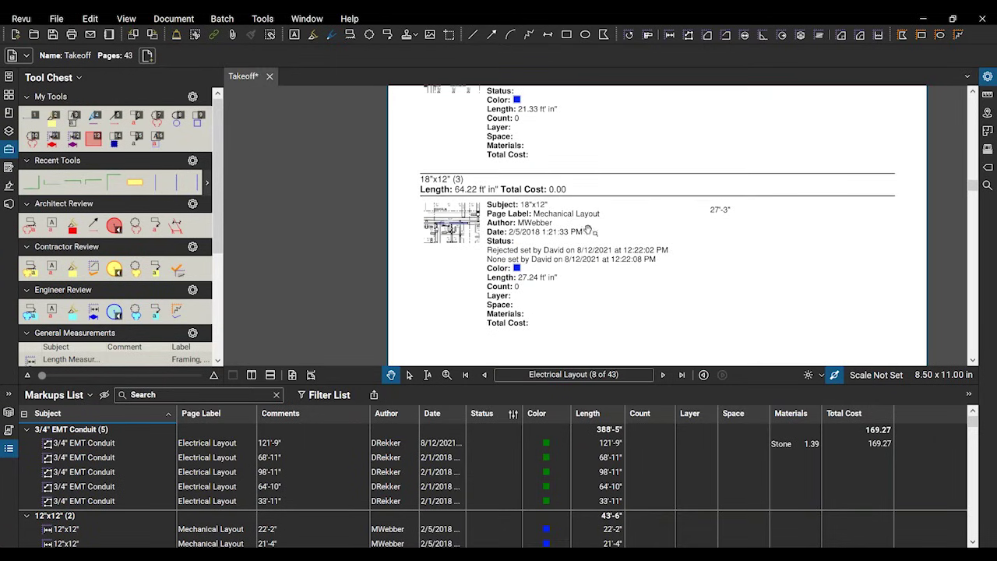
scroll(483, 235, "down", 3)
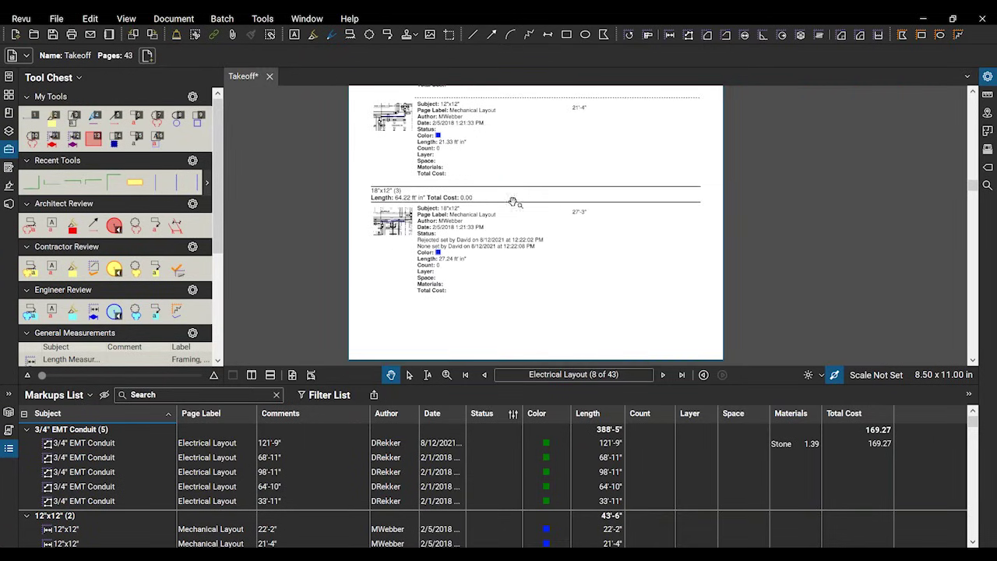
- Browse the summary's 18"x12", 20"x14" and 24"x16" groups, and return to its first page
scroll(524, 246, "down", 5)
scroll(524, 247, "down", 3)
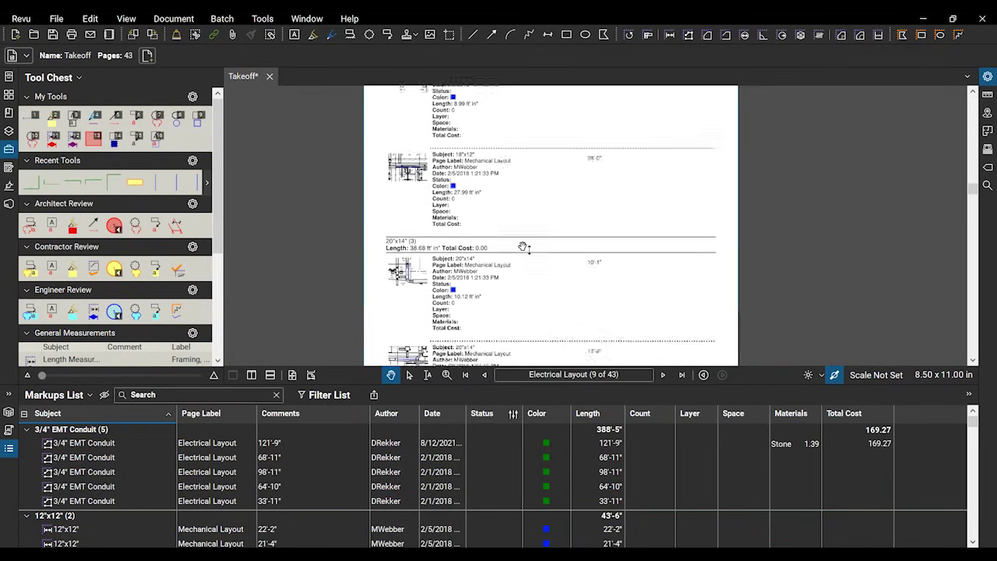
scroll(524, 243, "up", 2)
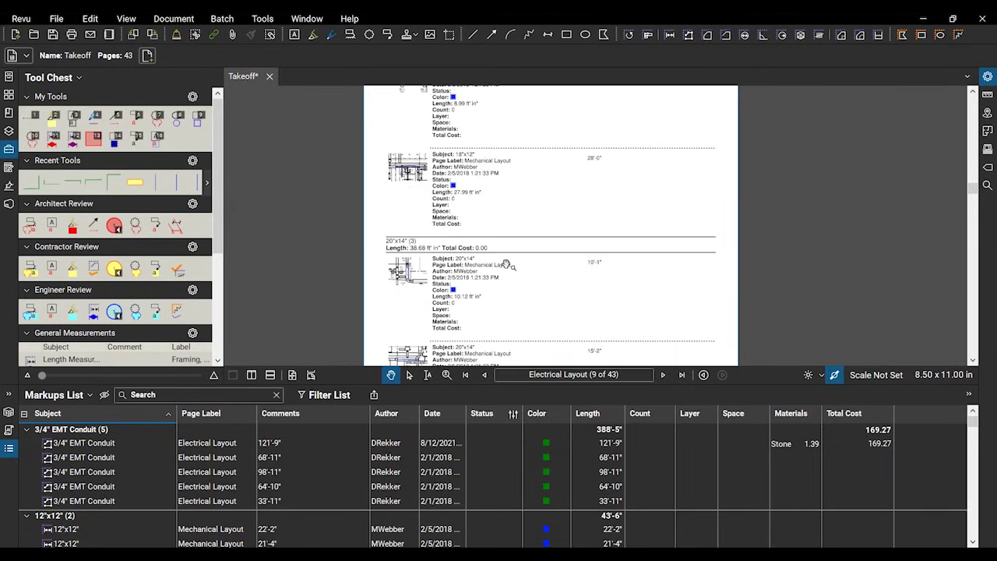
scroll(505, 265, "down", 3)
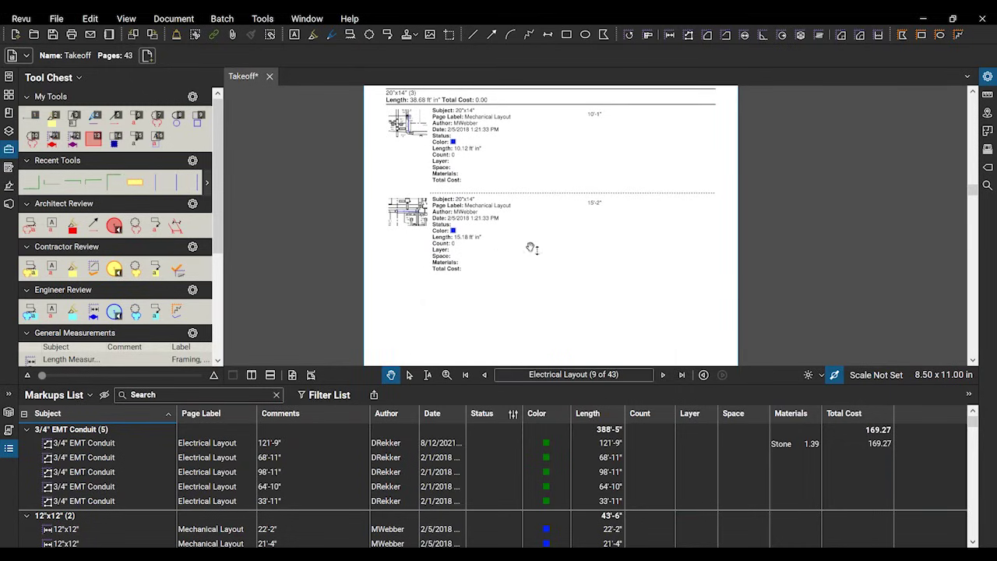
scroll(517, 260, "down", 3)
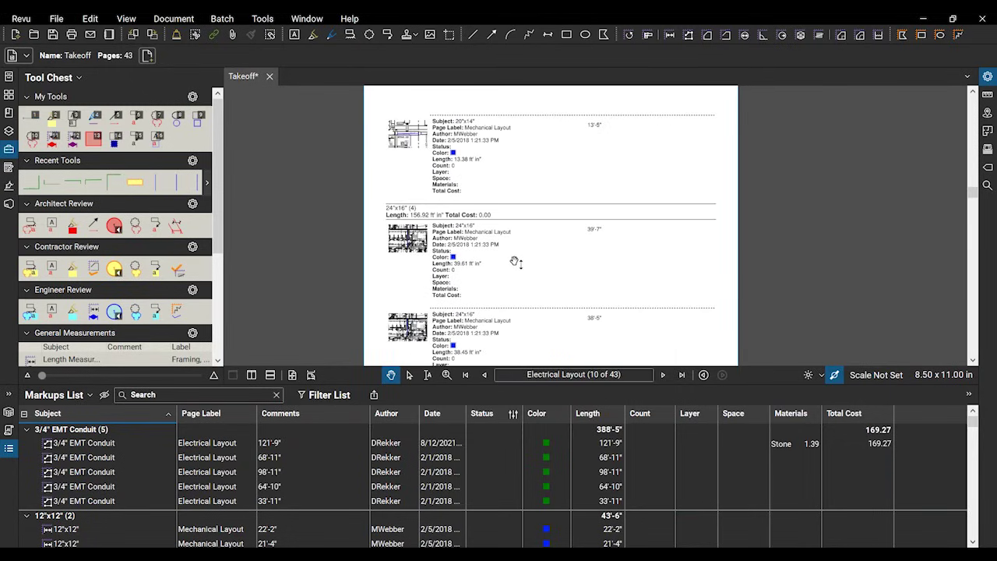
scroll(510, 265, "up", 10)
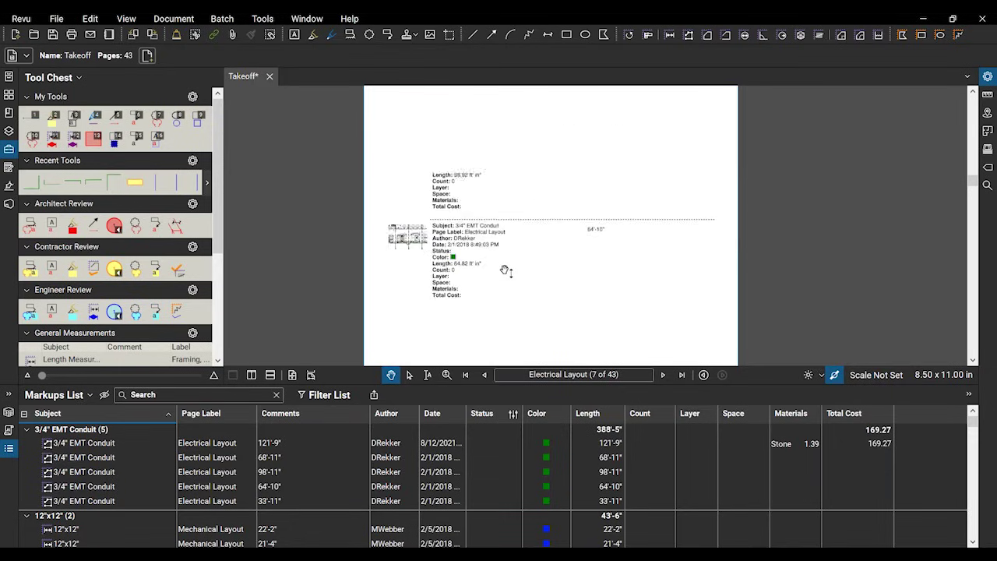
scroll(504, 270, "up", 5)
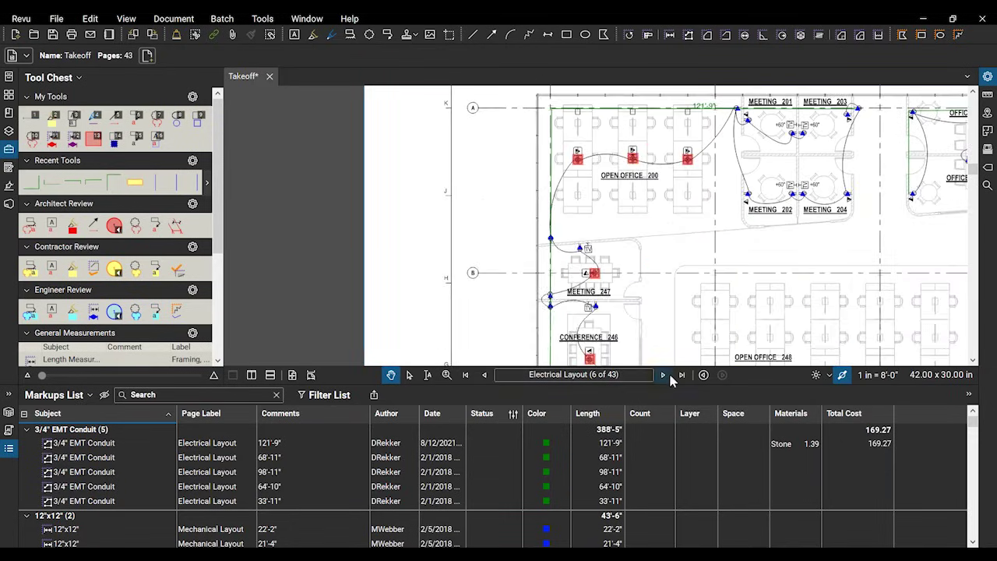
left_click(662, 375)
scroll(518, 204, "up", 3)
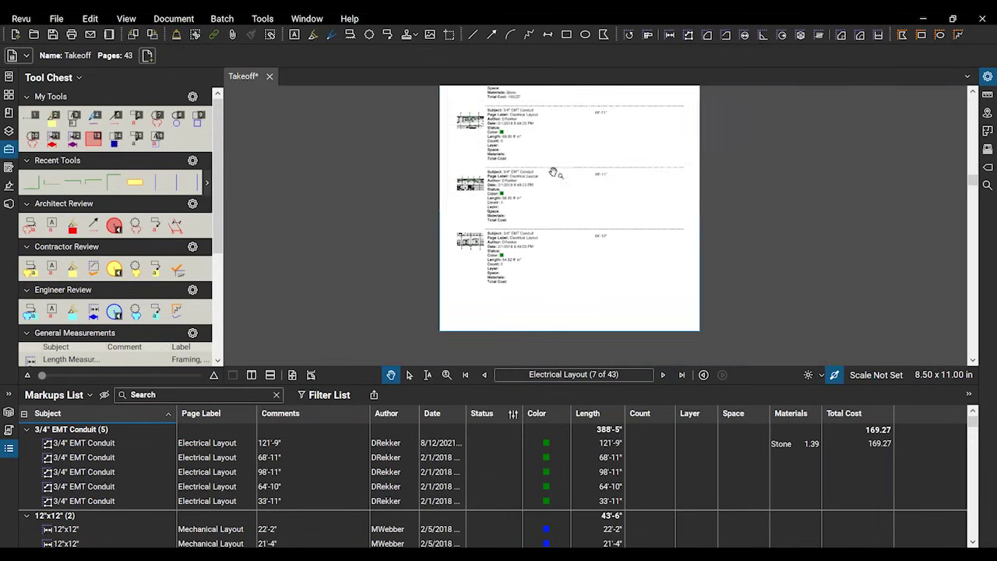
scroll(553, 171, "up", 2)
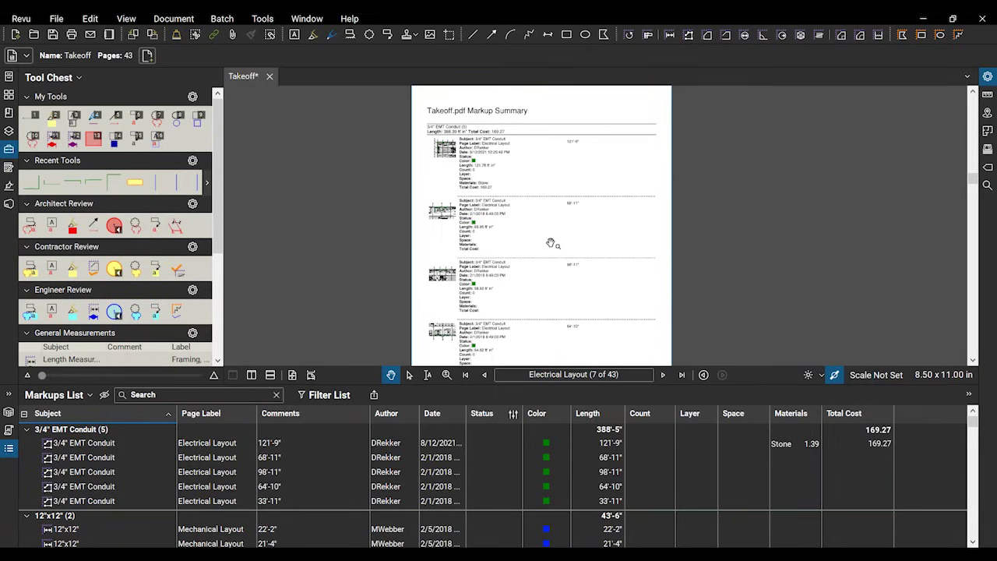
- Go to the Finish Floor Plan page and bring the toilet fixtures of Men's RR 258 into close view
left_click(465, 375)
scroll(817, 314, "up", 3)
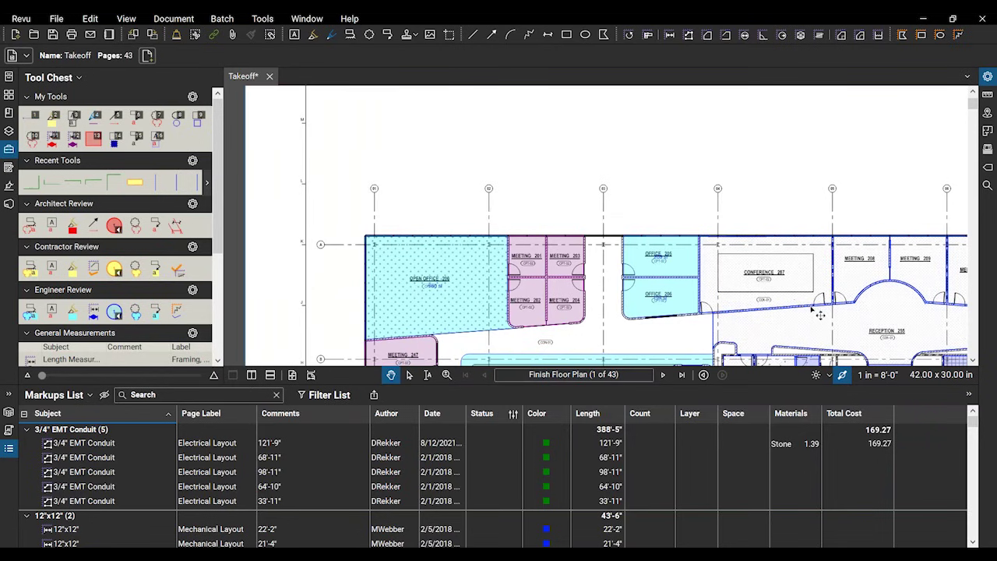
left_click(816, 313)
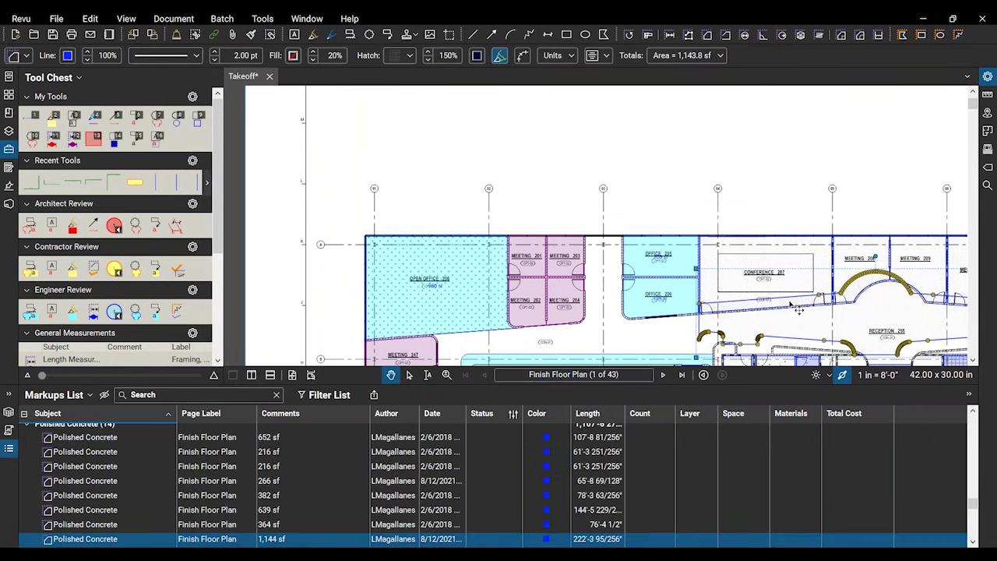
left_click(719, 190)
scroll(614, 251, "down", 2)
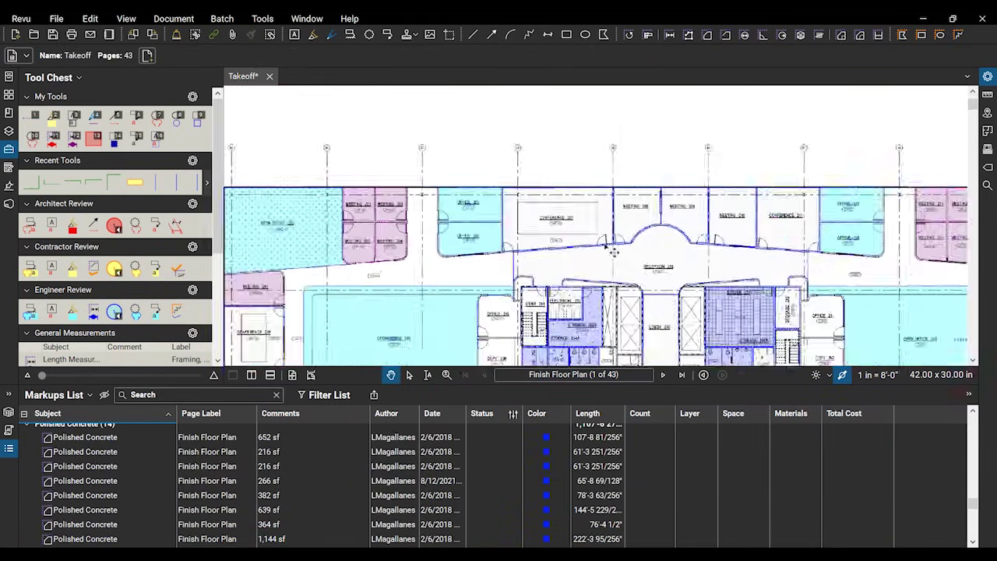
scroll(613, 252, "down", 2)
scroll(560, 212, "up", 5)
scroll(559, 212, "up", 5)
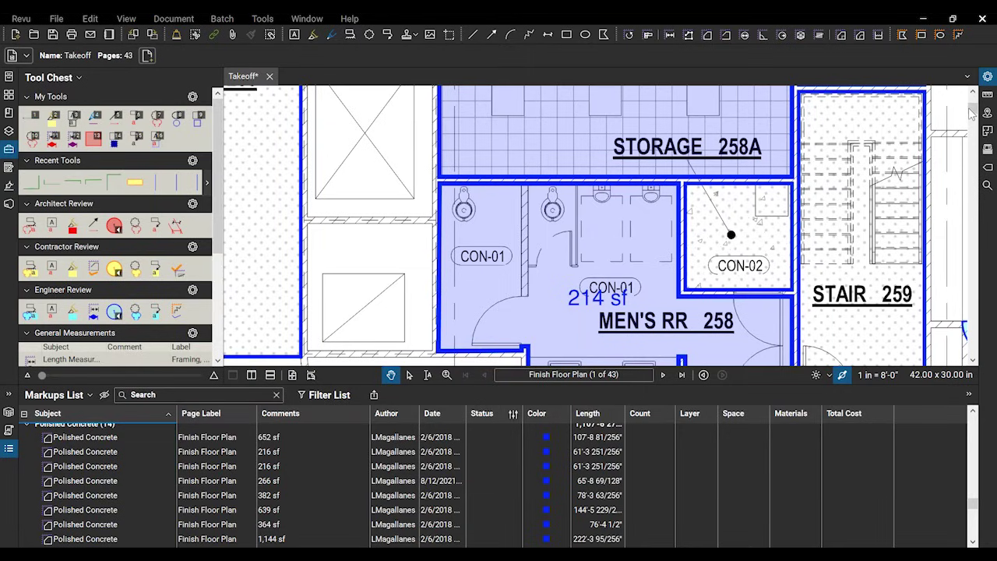
- Open the document search in visual mode, narrow its panel and hide the Markups List
left_click(986, 187)
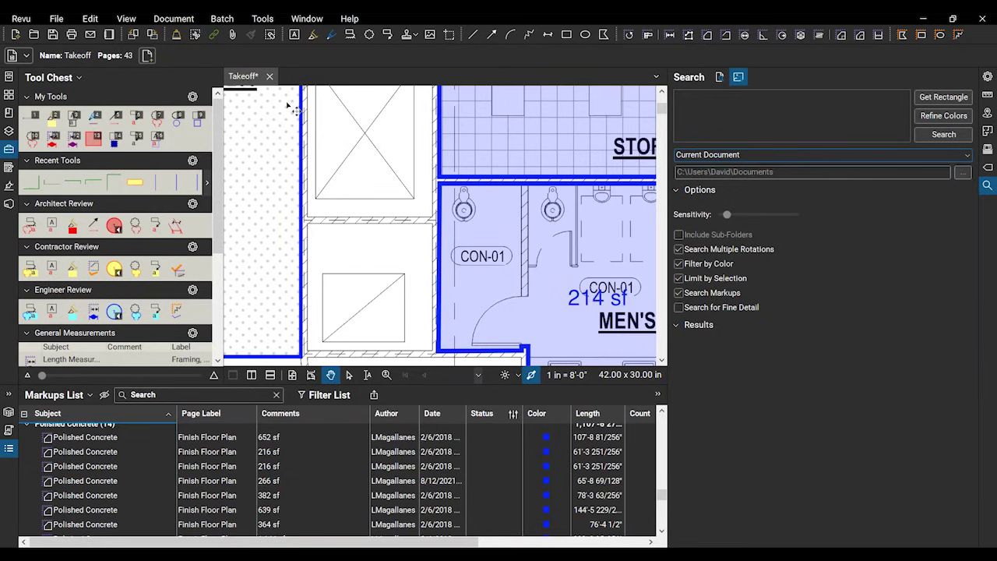
left_click_drag(670, 115, 728, 115)
left_click(777, 77)
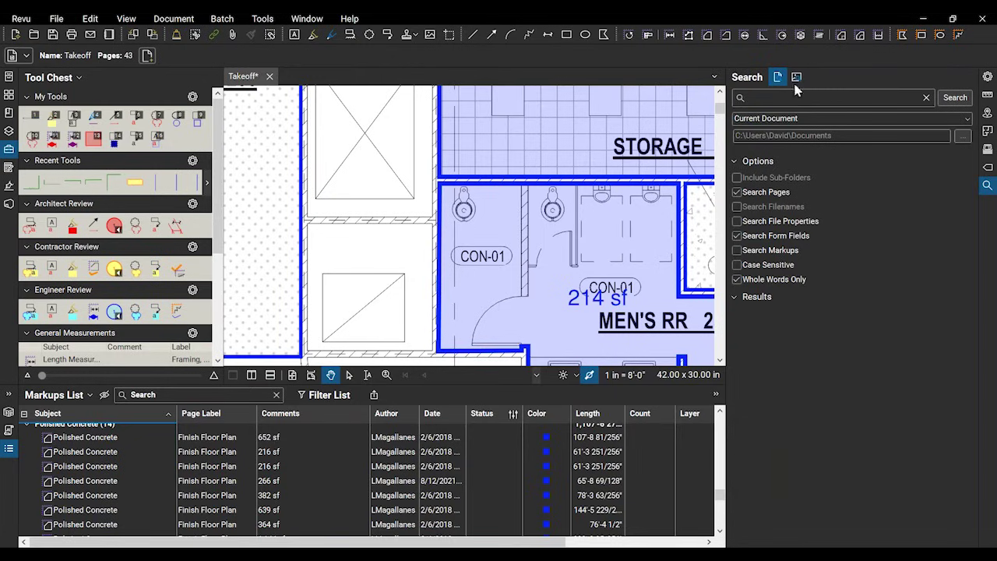
key("alt+l")
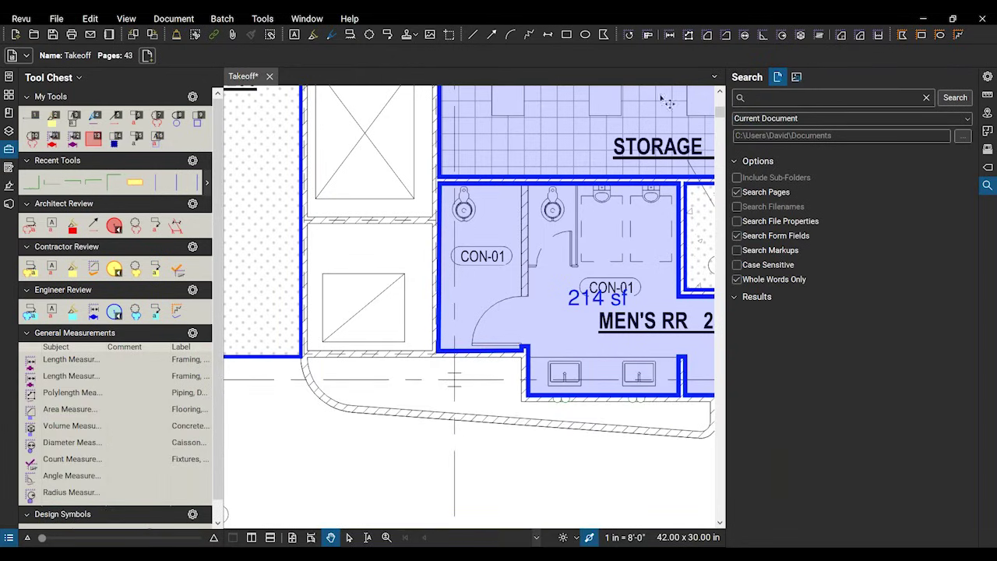
left_click(796, 77)
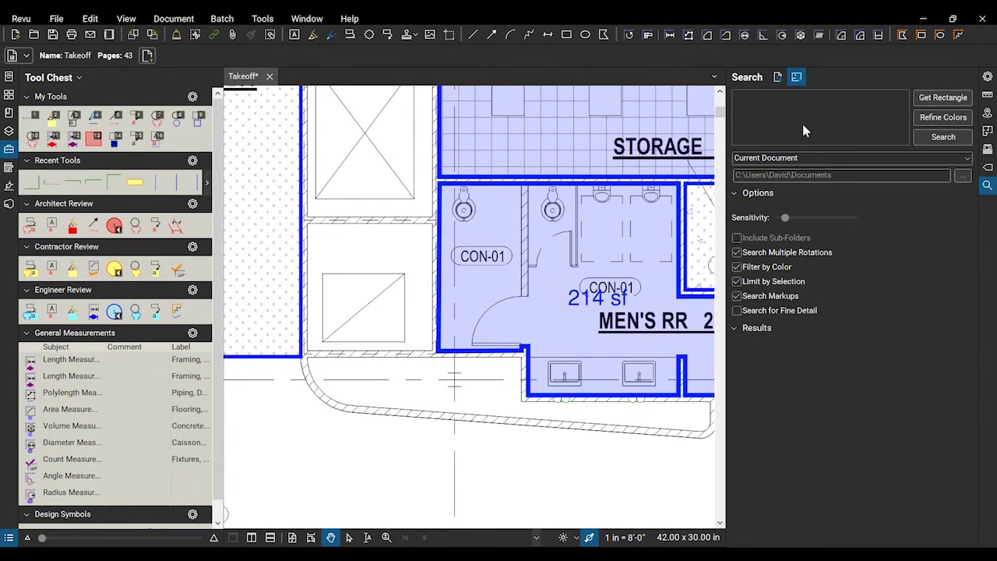
- Capture the second toilet symbol in Men's RR 258 as the visual search sample
left_click(926, 99)
scroll(451, 182, "up", 2)
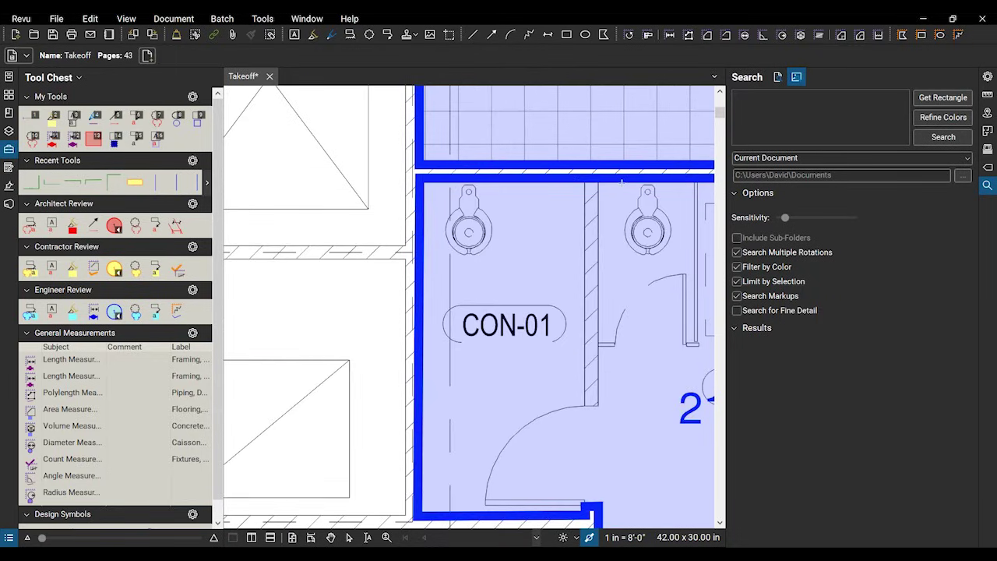
left_click_drag(621, 183, 675, 257)
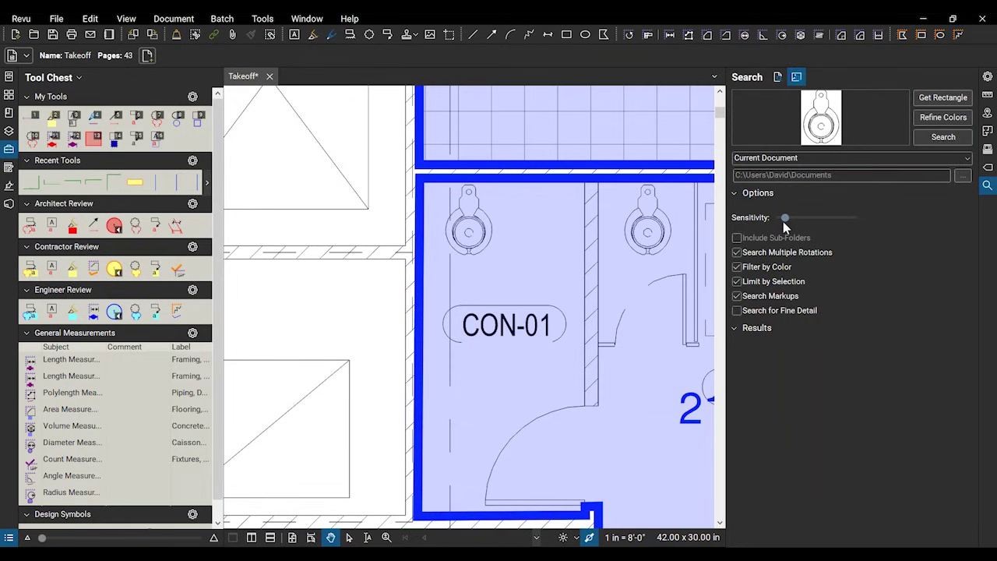
- Limit the visual search to the current page, Finish Floor Plan, and run it
left_click(964, 158)
left_click(951, 180)
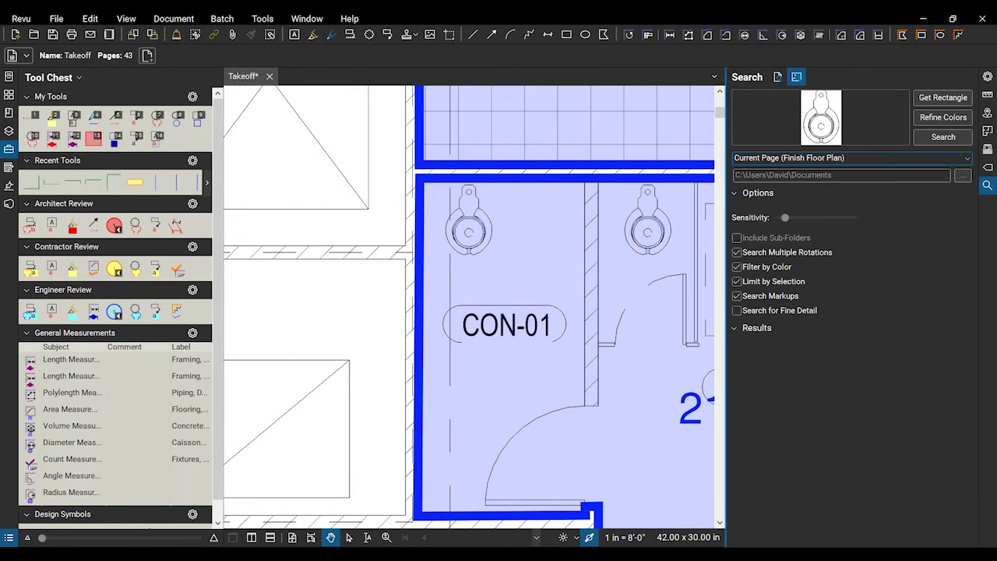
left_click_drag(731, 251, 764, 251)
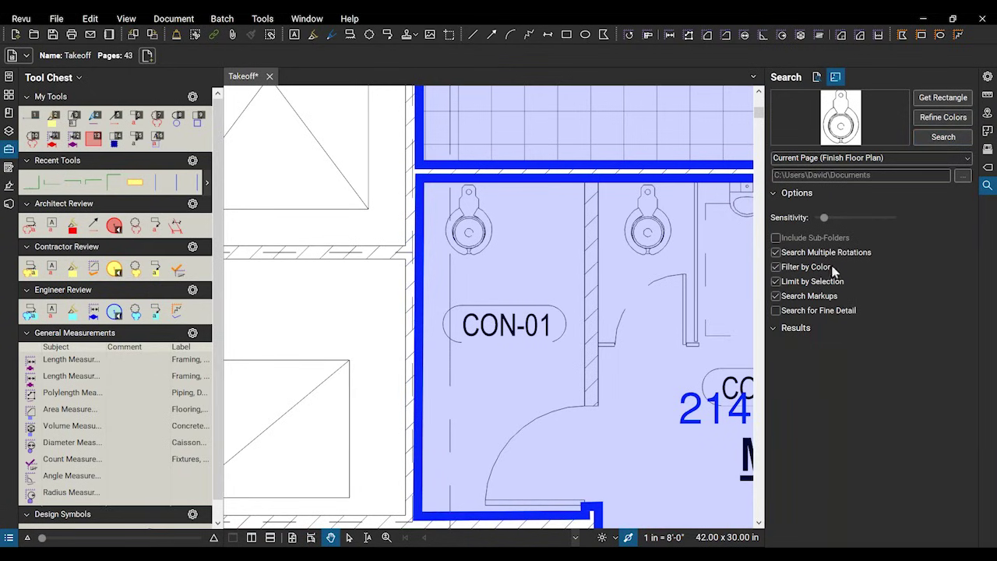
left_click(941, 138)
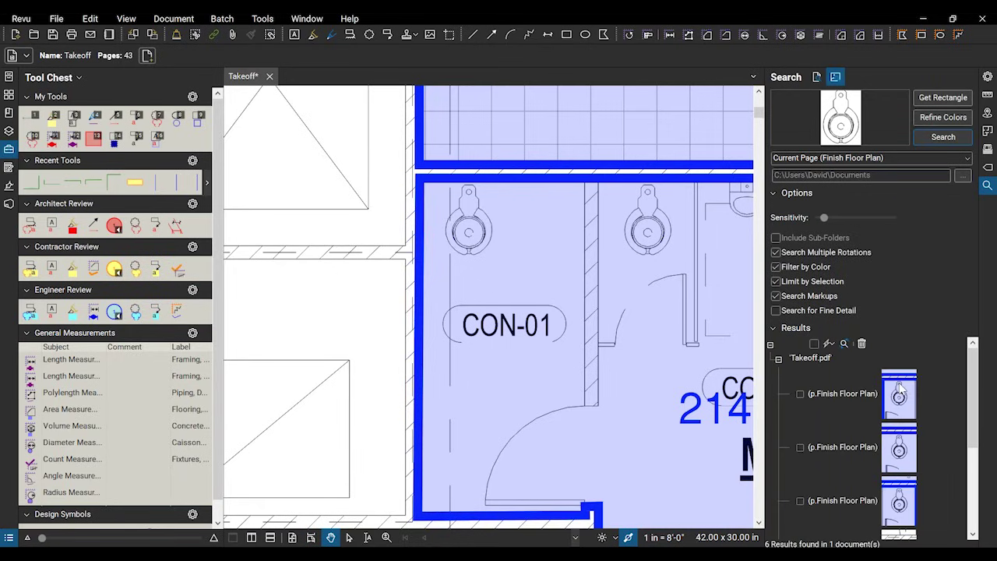
- Review the visual search results and view the matched toilets in Women's RR 254 and the adjacent room on the plan
scroll(935, 412, "down", 1)
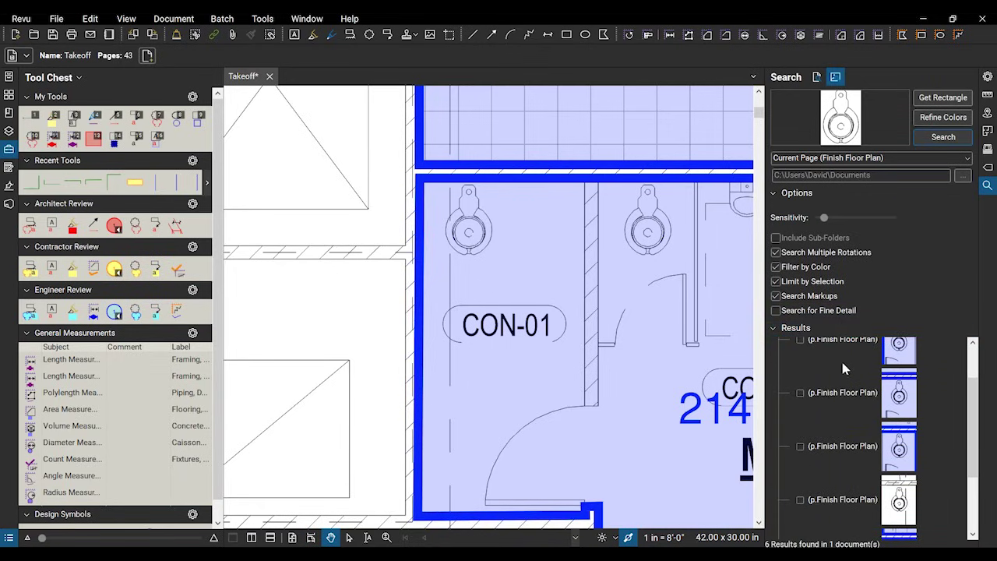
scroll(840, 387, "down", 2)
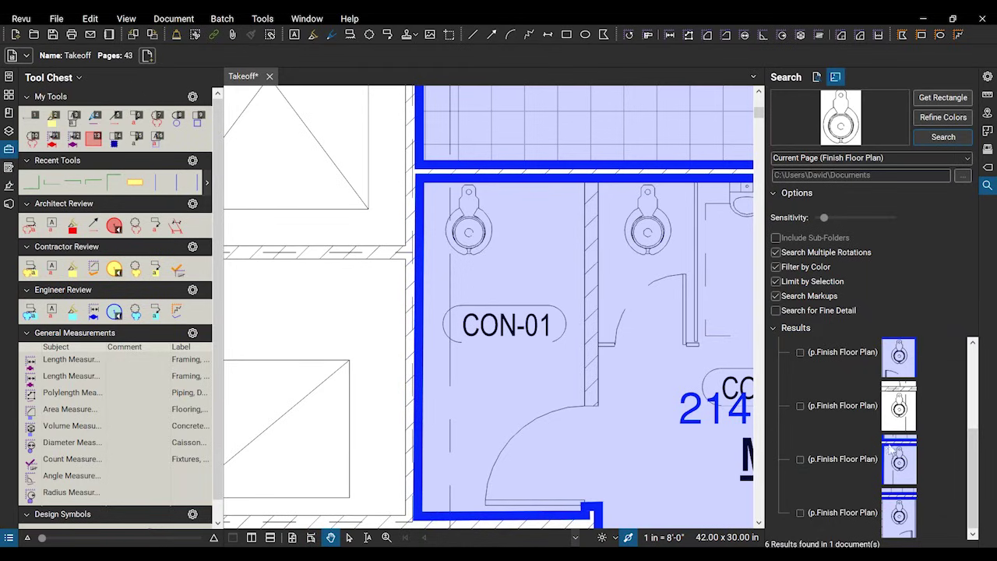
scroll(890, 447, "up", 3)
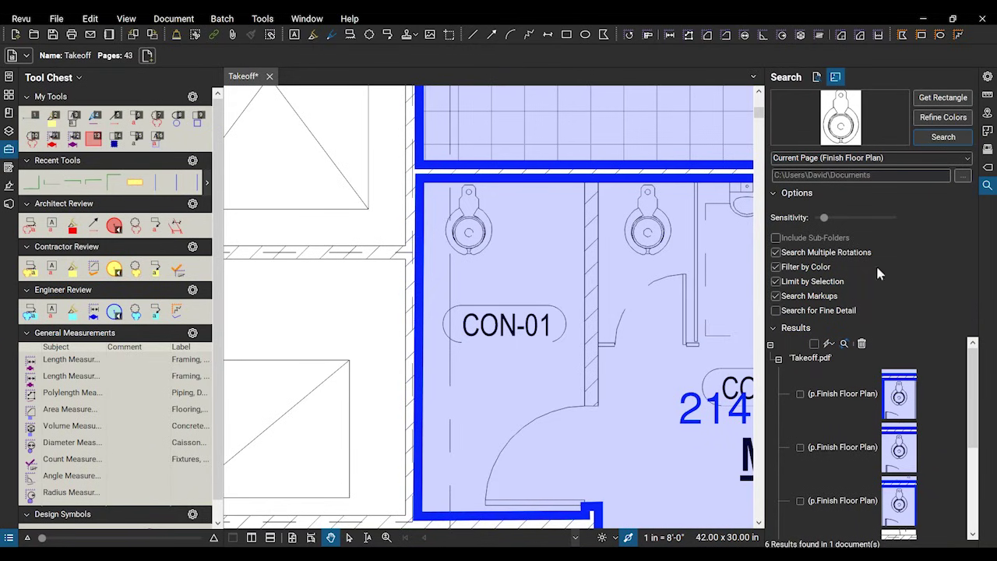
left_click(903, 407)
left_click(906, 449)
left_click(905, 497)
left_click(906, 455)
left_click(894, 401)
left_click(897, 452)
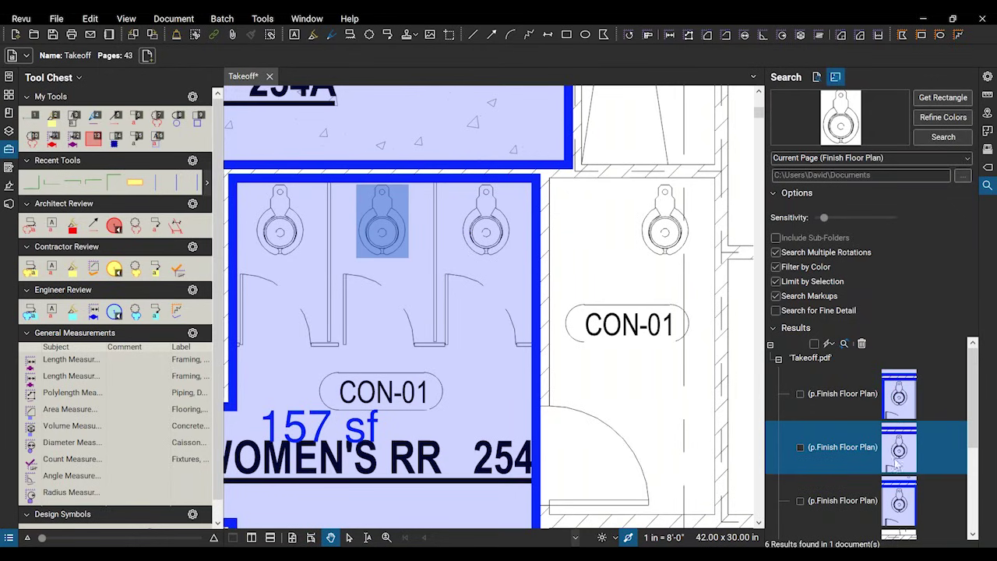
left_click(907, 503)
scroll(906, 502, "down", 1)
left_click(905, 500)
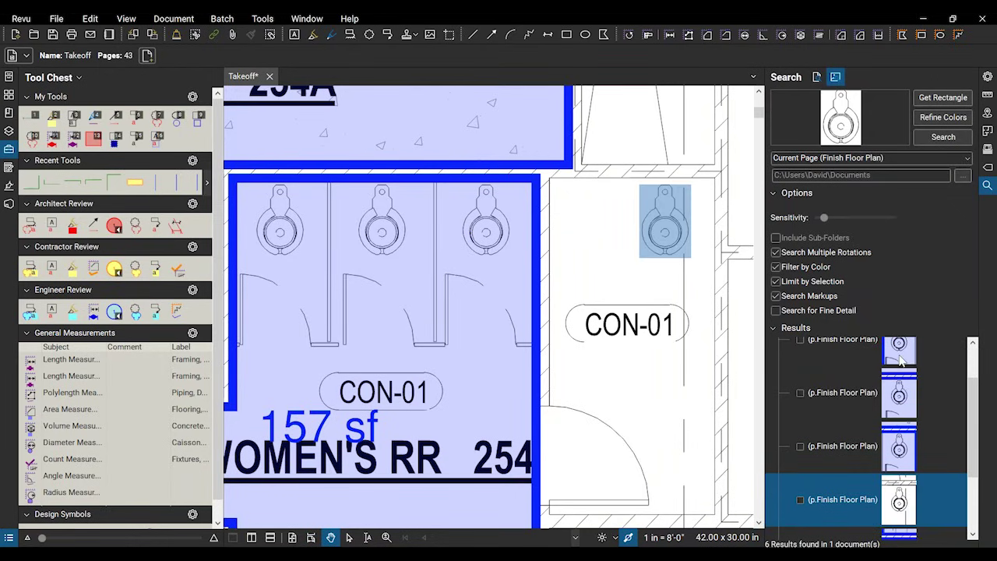
left_click(901, 360)
scroll(834, 363, "up", 1)
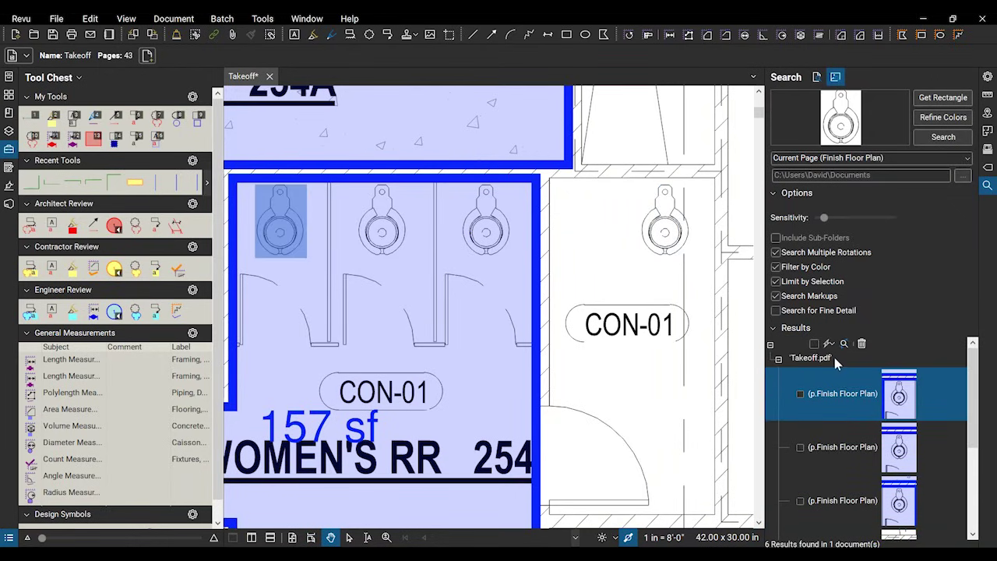
- Check all the visual search results at once and look through the checked list
left_click(785, 342)
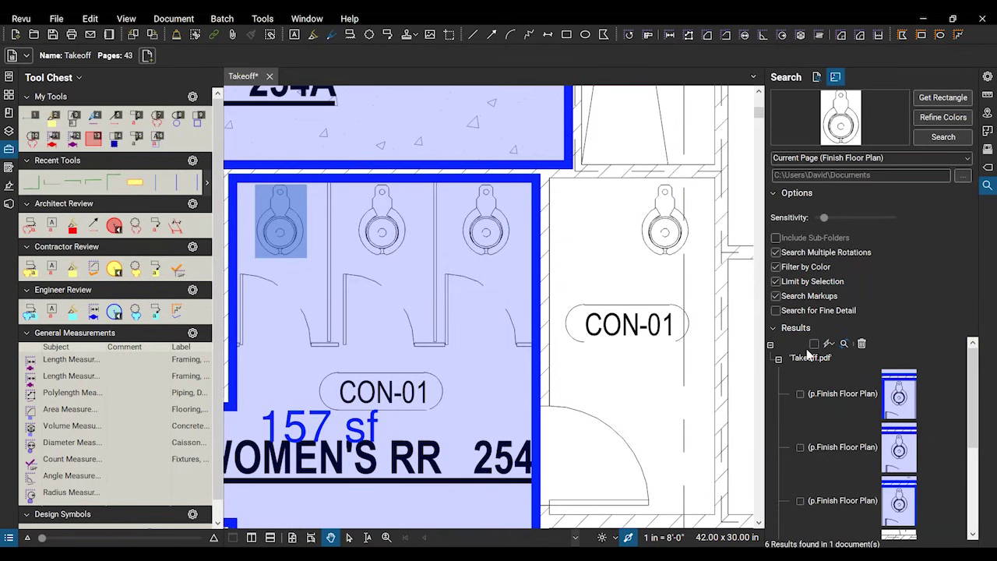
left_click(815, 344)
scroll(854, 467, "down", 3)
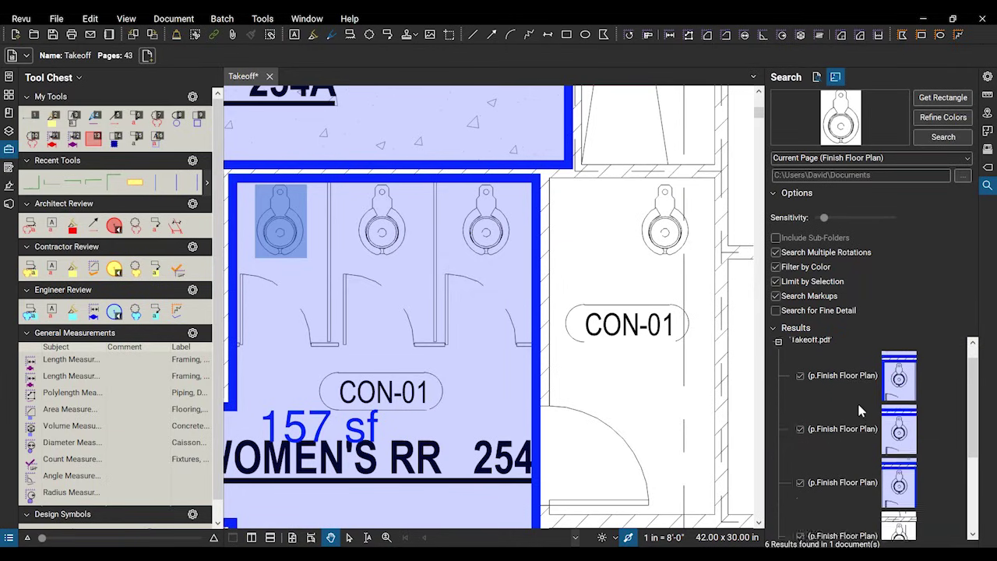
scroll(857, 460, "up", 3)
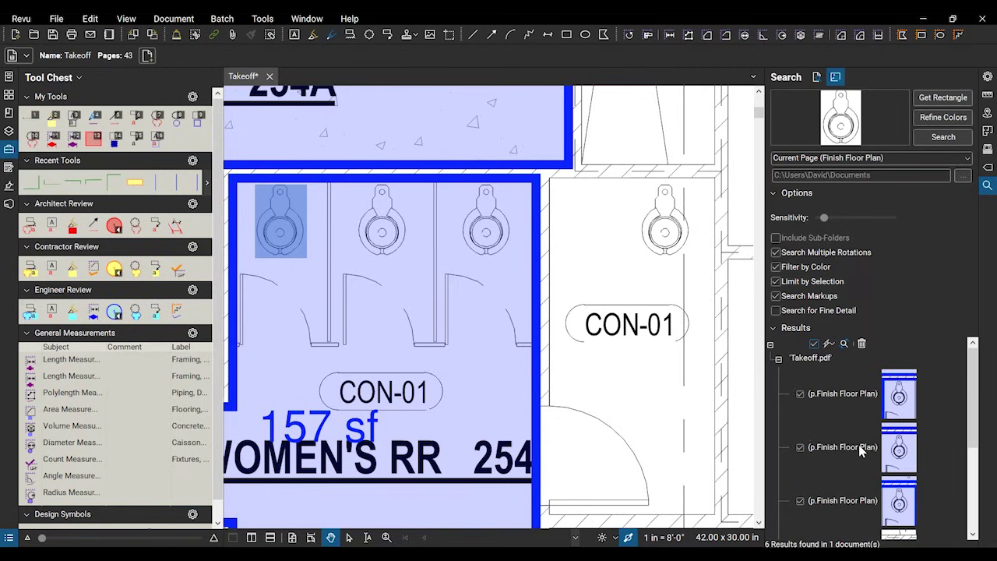
- Apply the Contractor count measurement to the checked results and inspect the count marks around both restrooms
left_click(829, 348)
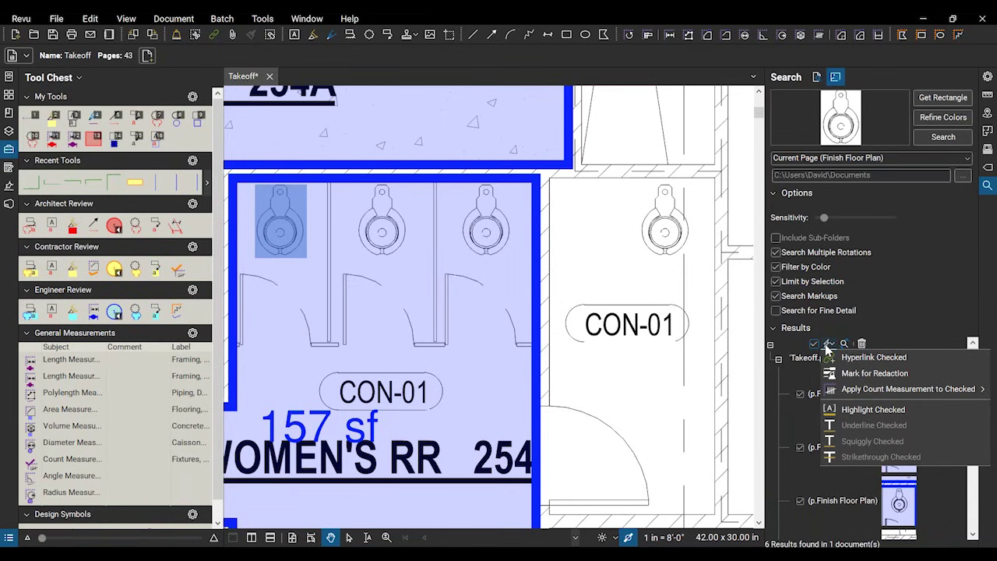
mouse_move(869, 399)
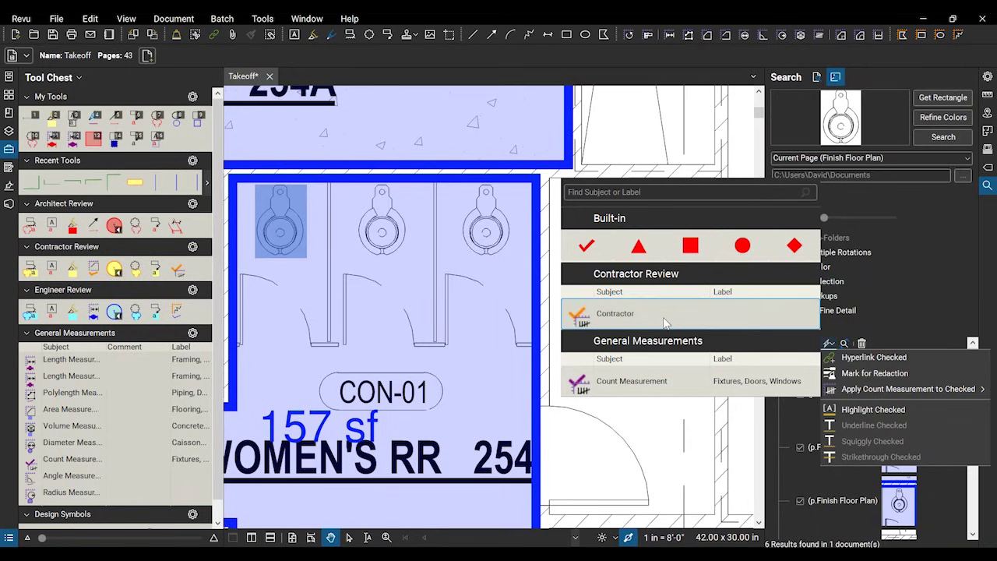
left_click(665, 320)
scroll(886, 427, "down", 1)
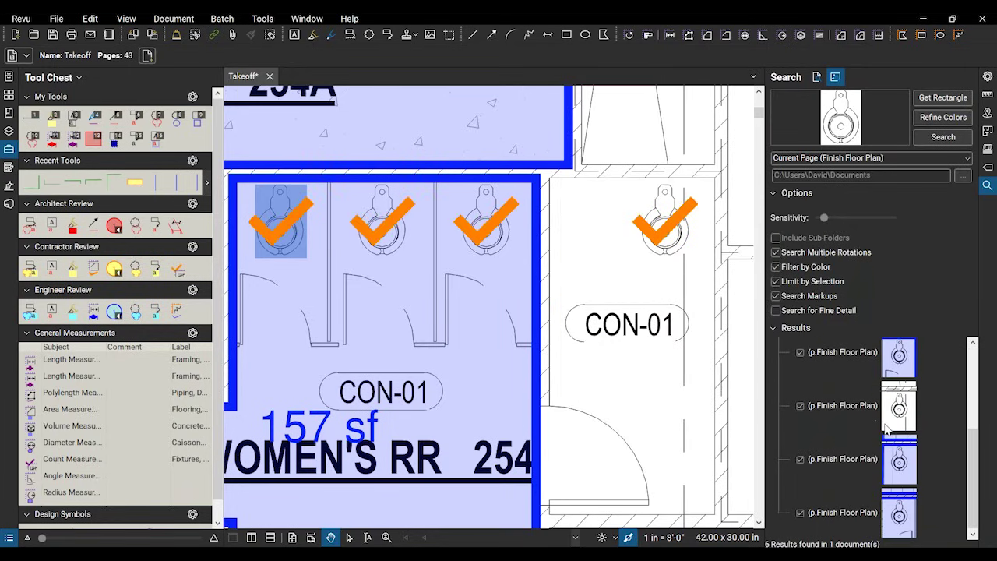
scroll(484, 238, "down", 5)
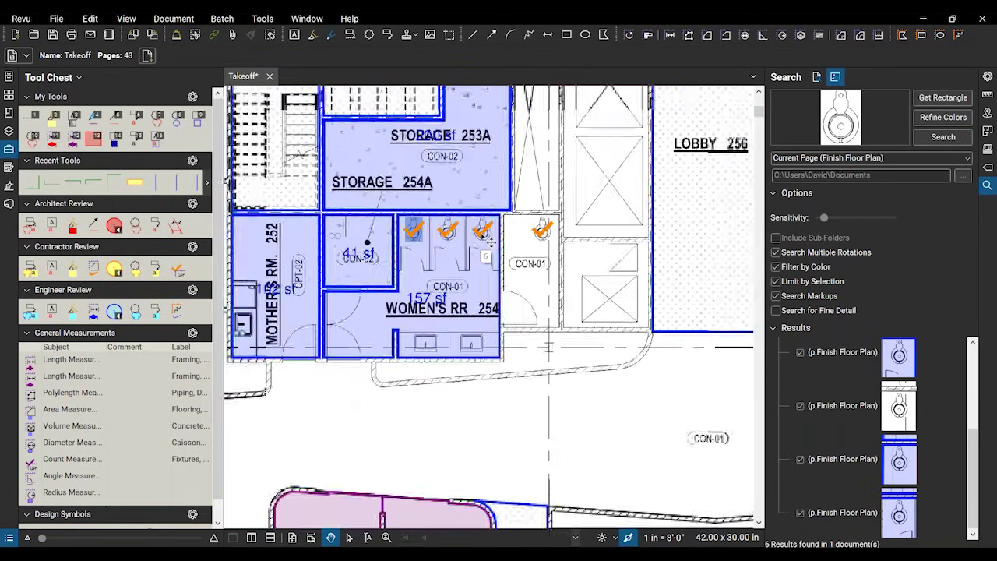
scroll(488, 304, "up", 5)
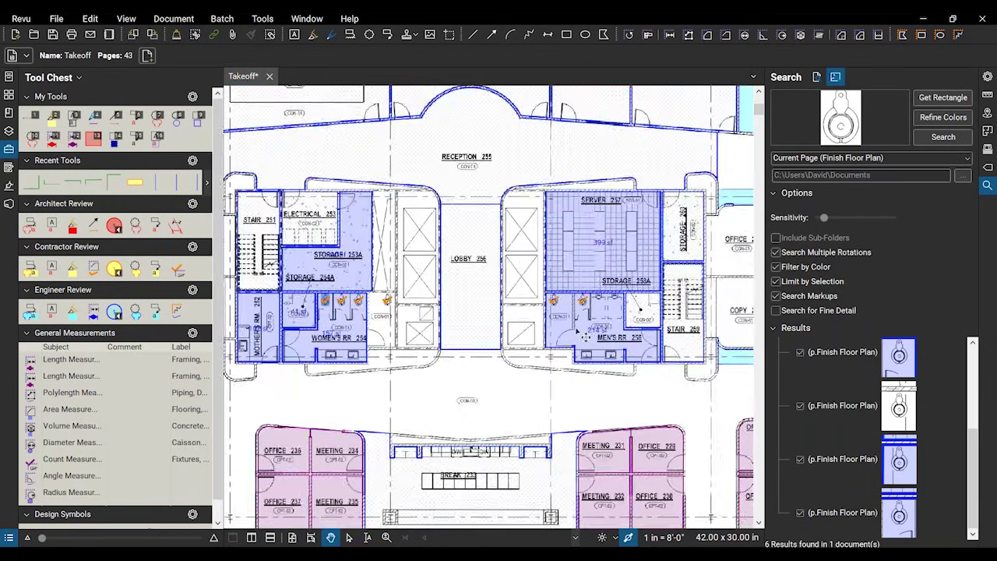
- Inspect the count marks on the toilets in Women's RR 254 and the adjacent room up close
left_click_drag(222, 322, 408, 328)
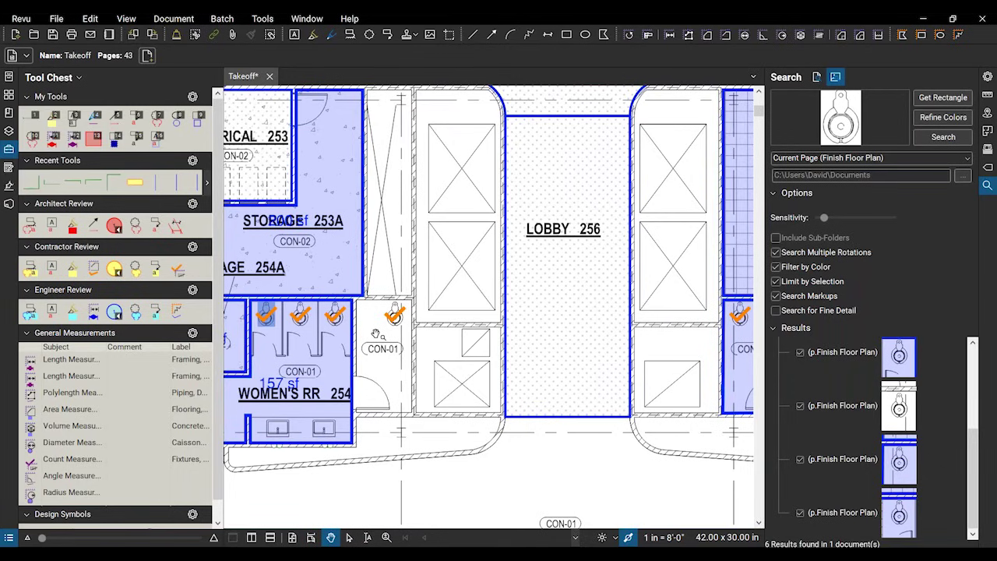
scroll(376, 334, "up", 2)
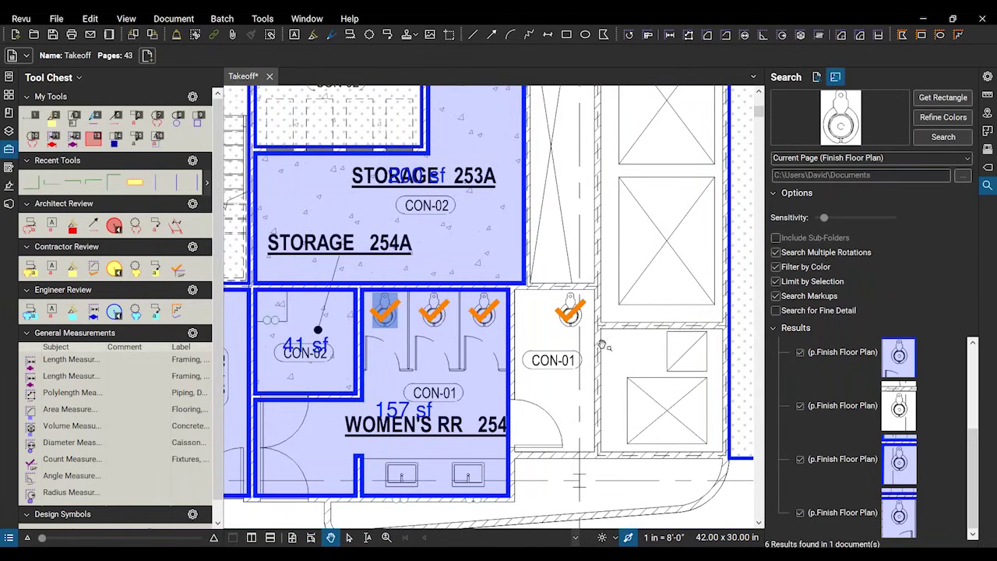
left_click_drag(601, 349, 387, 362)
- Look through the Markups List for the toilet counts, switching the column filters on and off, and hide the list again
left_click(503, 546)
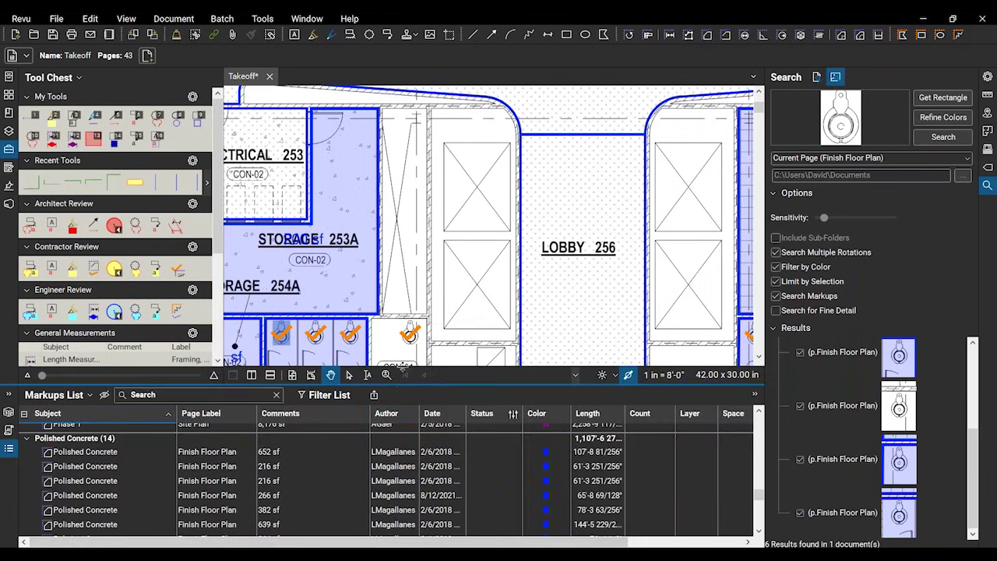
scroll(401, 420, "down", 5)
scroll(404, 429, "up", 10)
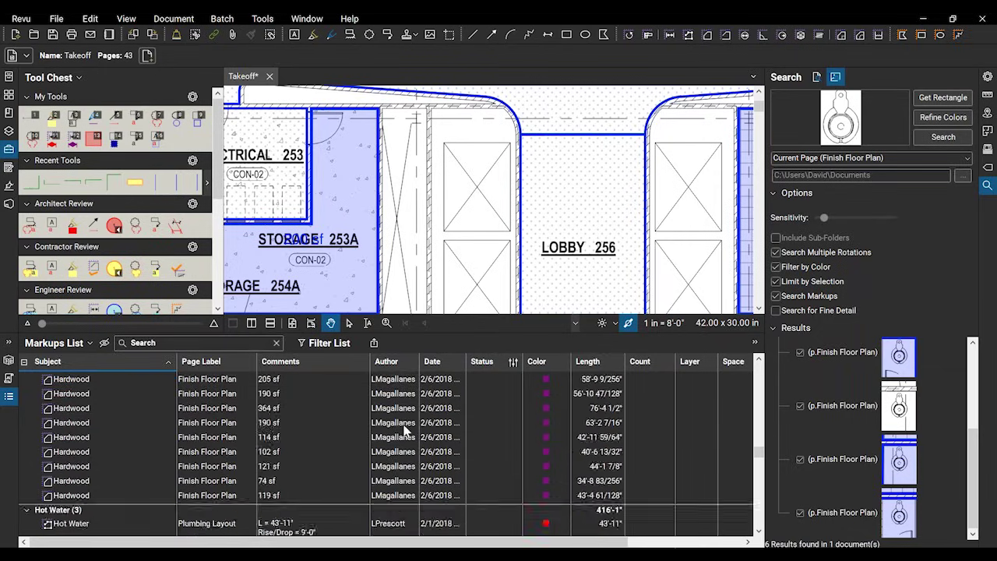
left_click(327, 342)
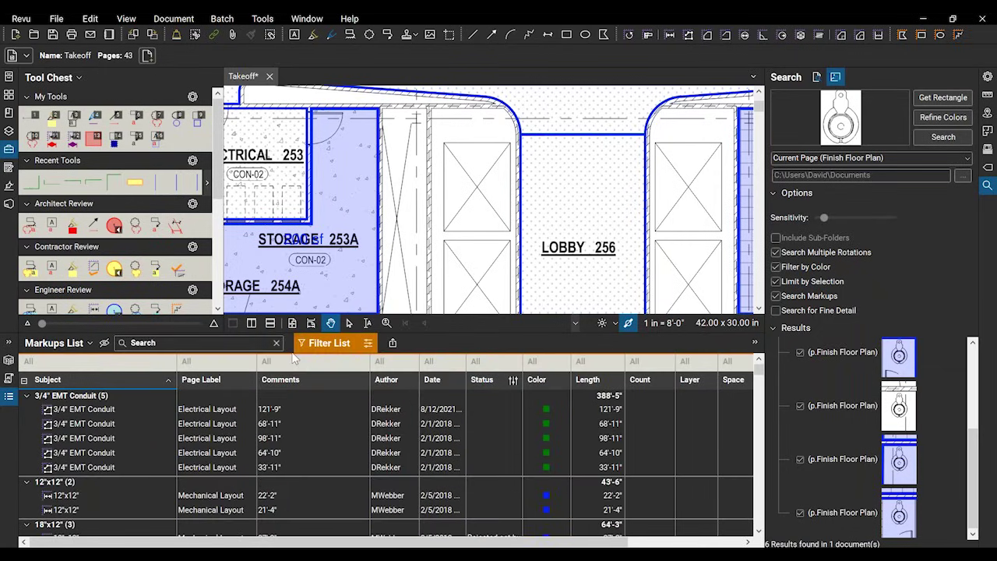
scroll(389, 464, "down", 20)
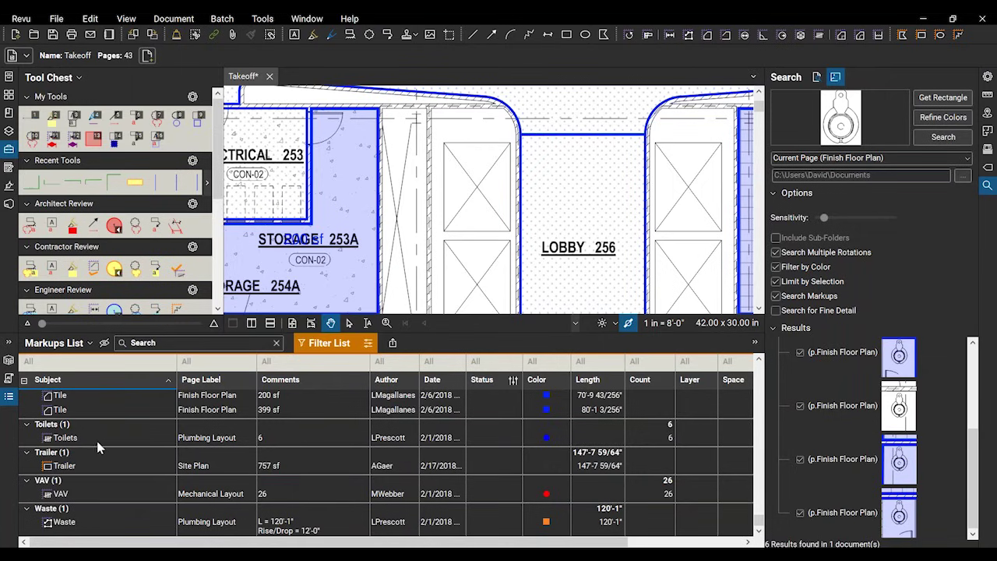
left_click(327, 343)
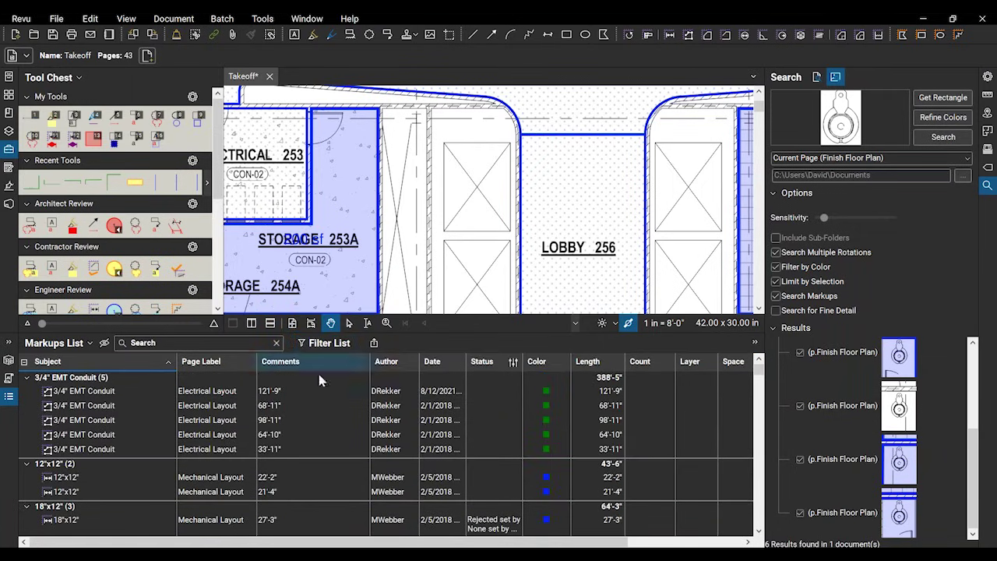
key("alt+l")
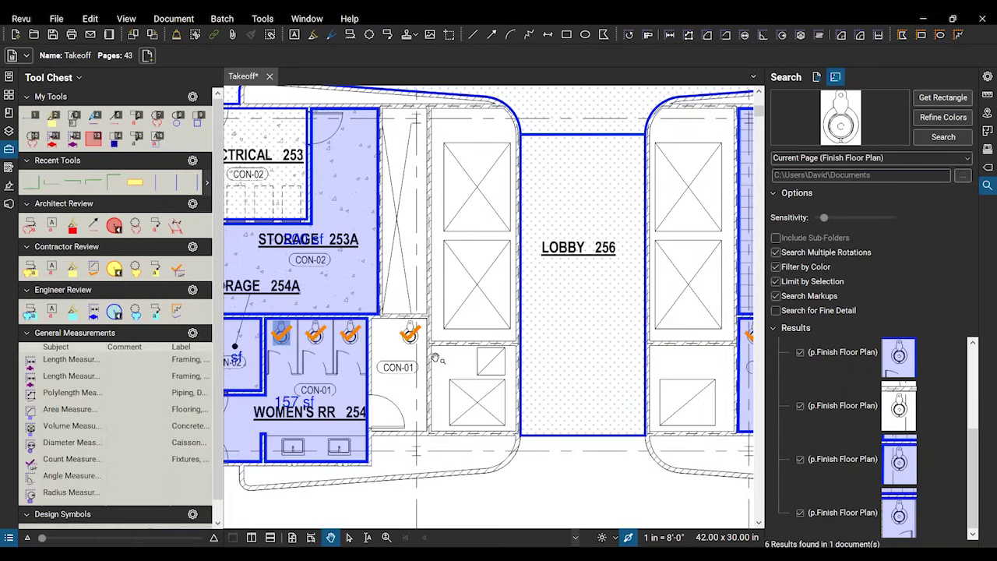
- Hide the visual search and view the Finish Floor Plan around Server 257, Men's RR 258 and Reception 255
scroll(299, 334, "down", 3)
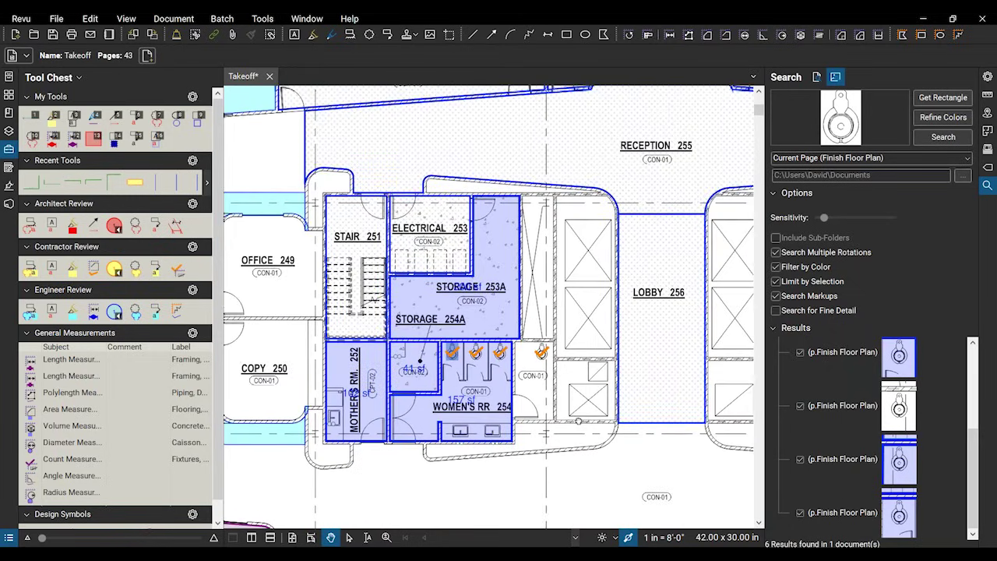
scroll(298, 335, "down", 5)
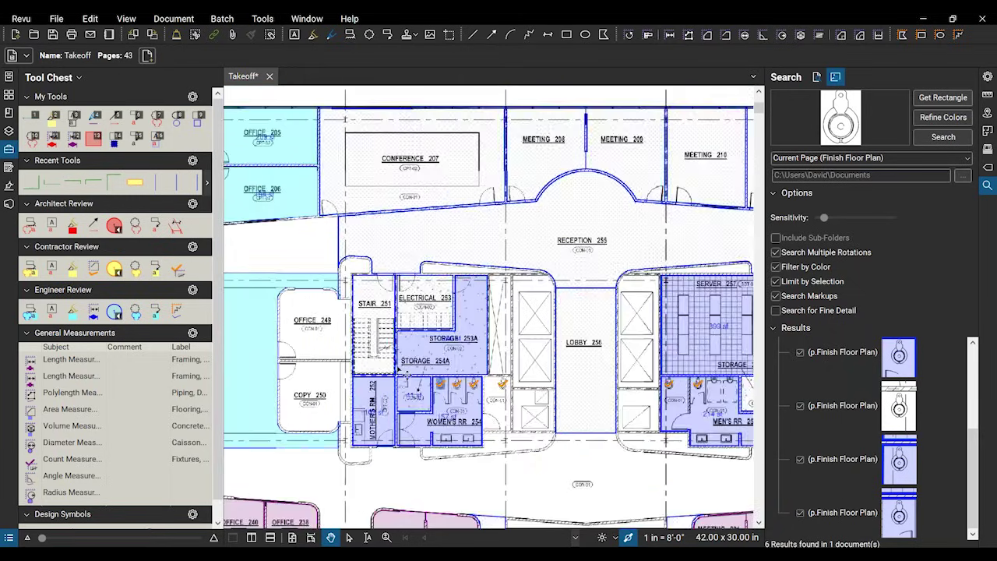
left_click(766, 234)
scroll(487, 326, "up", 5)
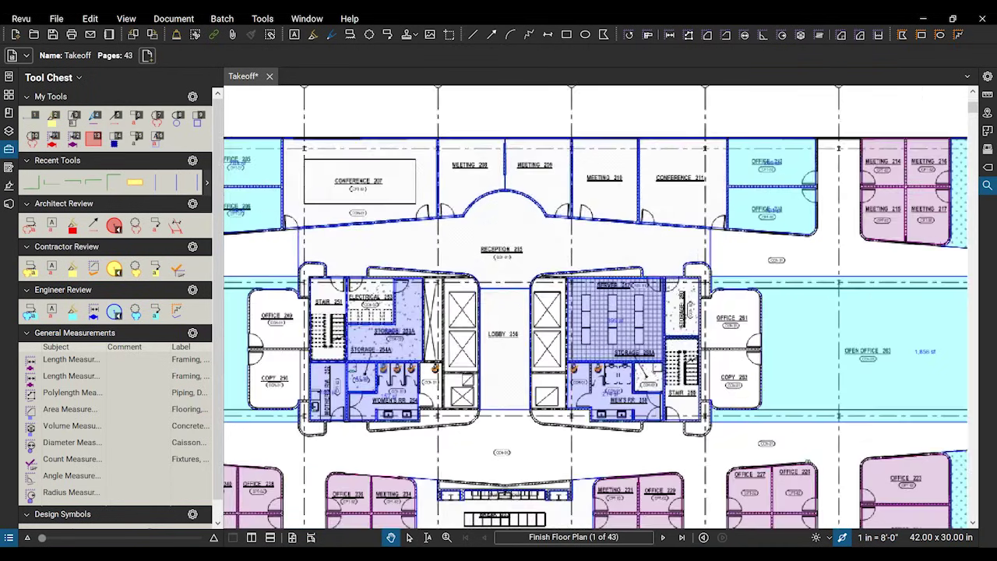
scroll(485, 322, "up", 3)
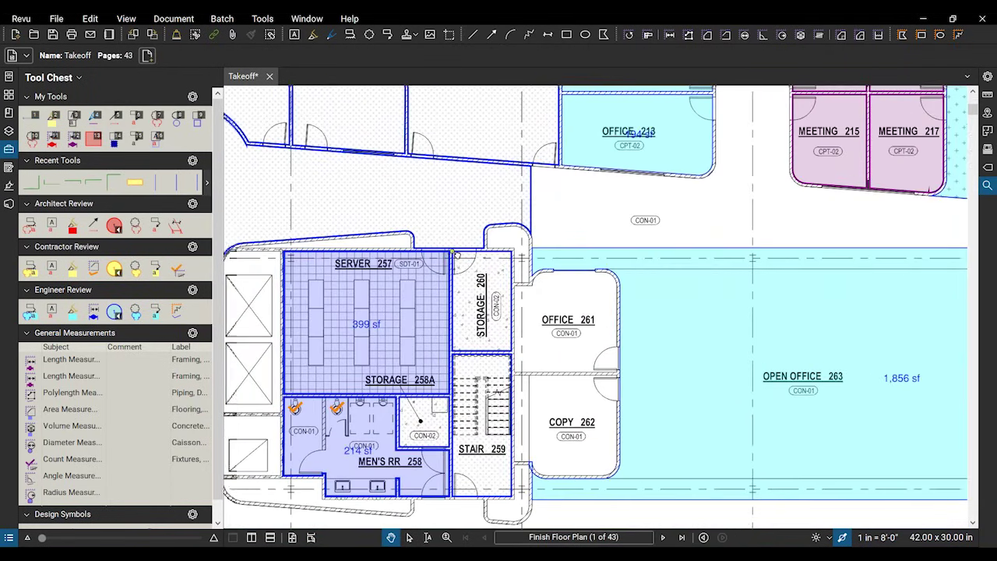
left_click_drag(270, 208, 335, 258)
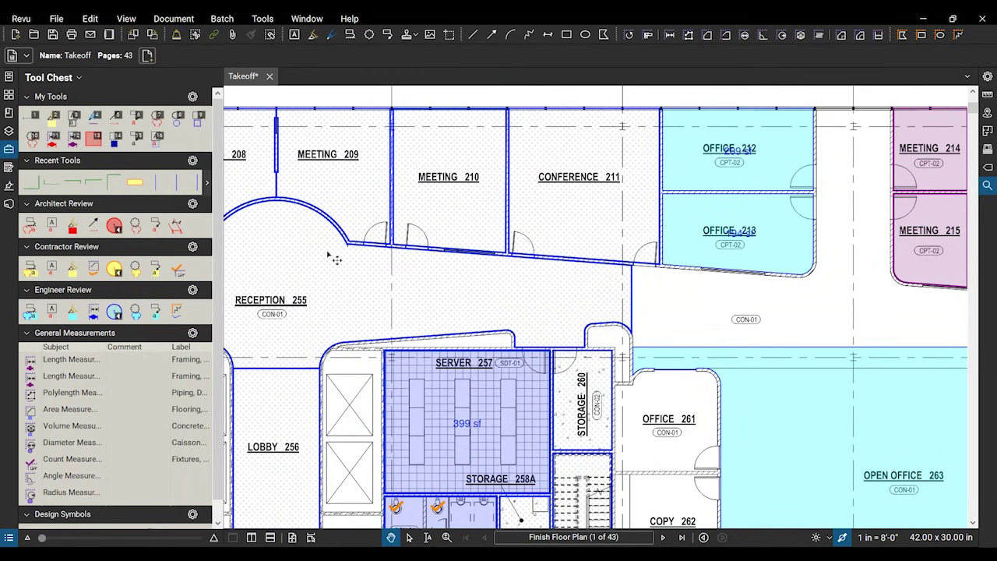